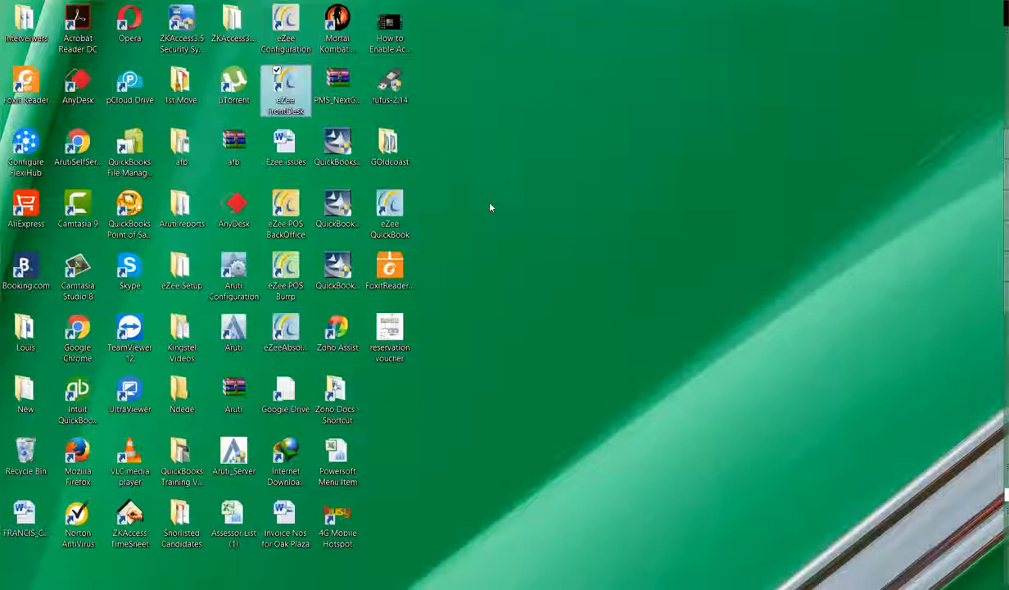
# Move the Demo Notification aside and continue past it to the eZee FrontDesk login
pyautogui.moveTo(498, 180); pyautogui.dragTo(571, 119)
pyautogui.click(637, 330)
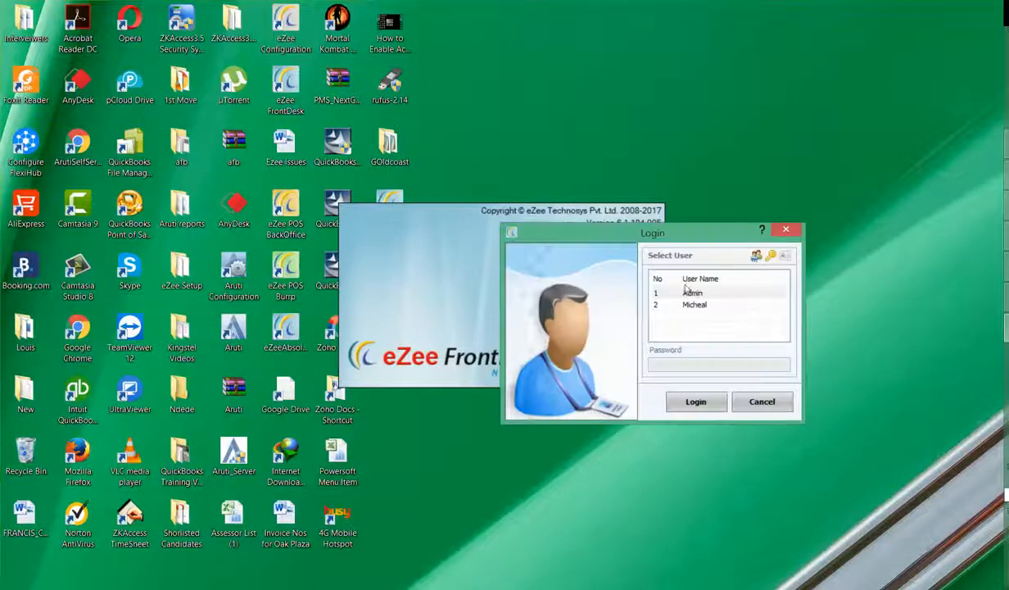
# Try the user code and swipe card logins, then submit the Admin user-and-password login and reveal the hidden tray icons
pyautogui.click(757, 258)
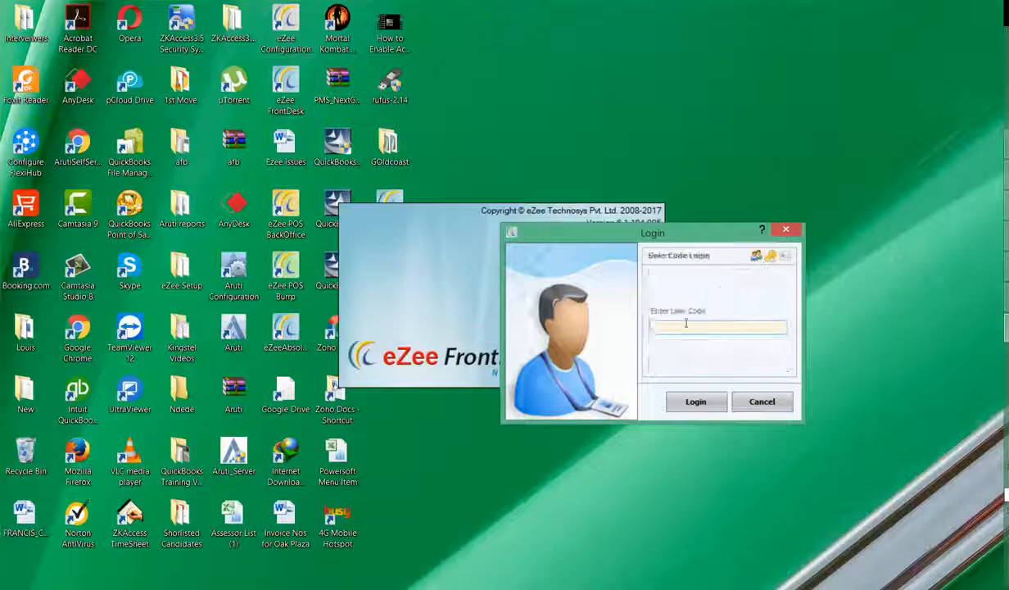
pyautogui.click(758, 252)
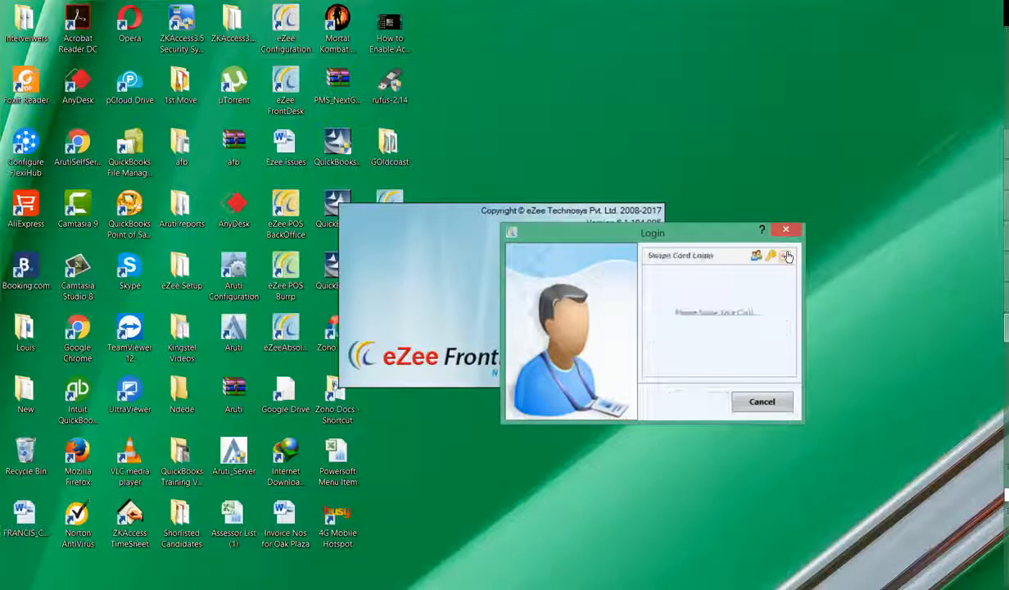
pyautogui.click(755, 256)
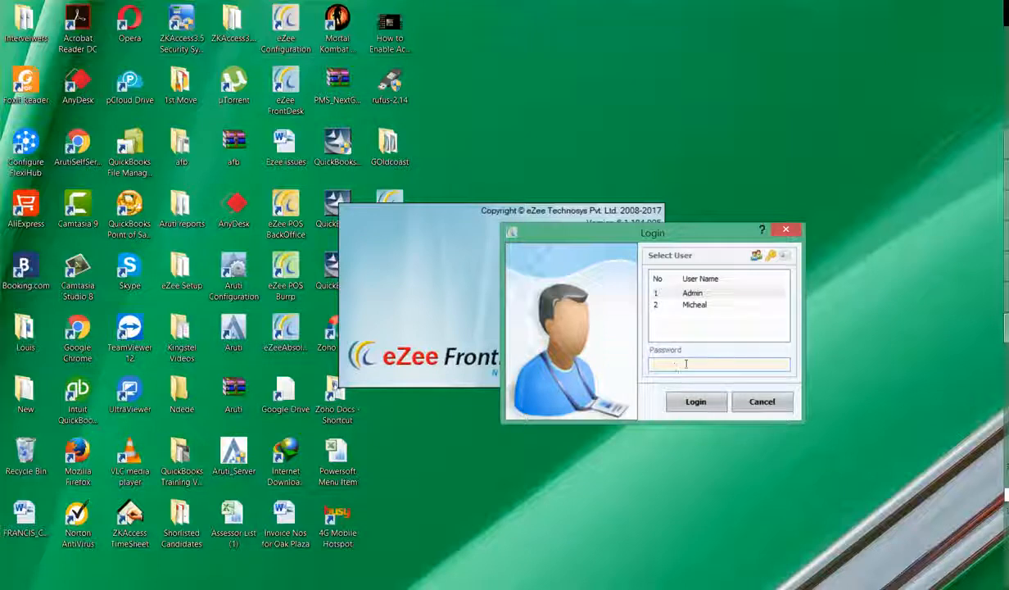
pyautogui.click(577, 392)
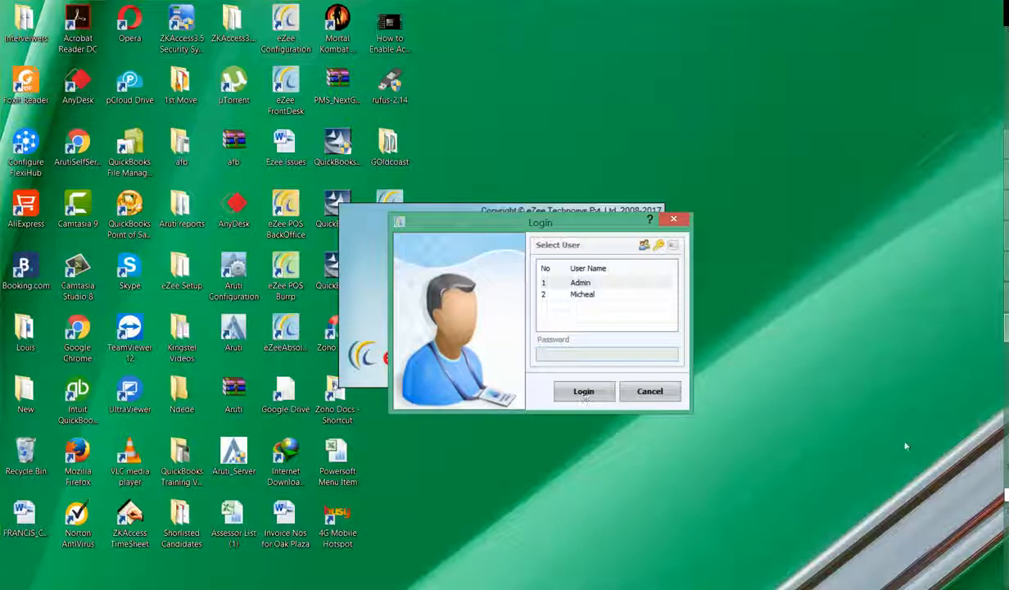
pyautogui.click(1007, 554)
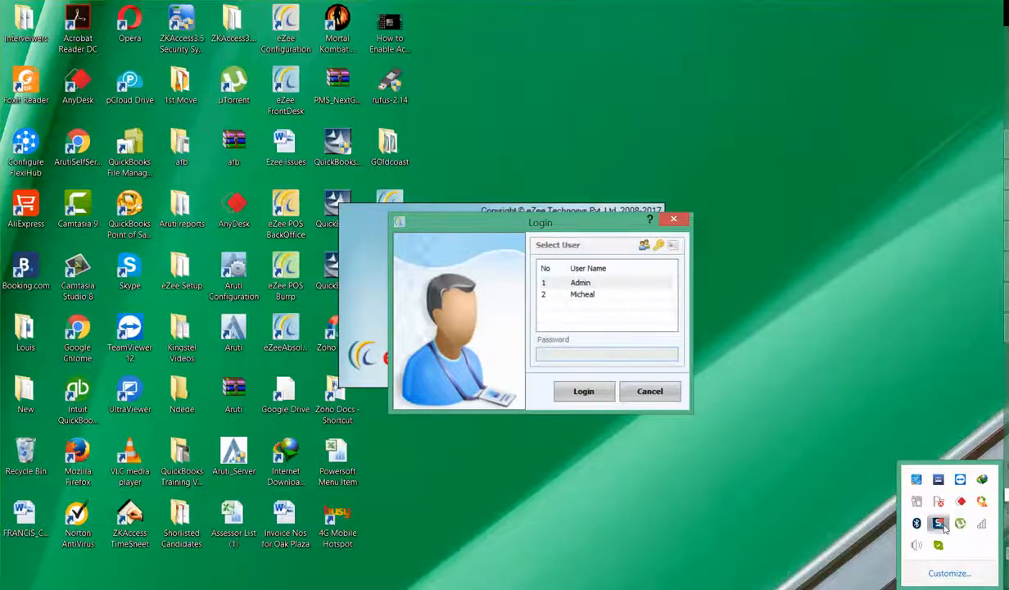
pyautogui.click(942, 526)
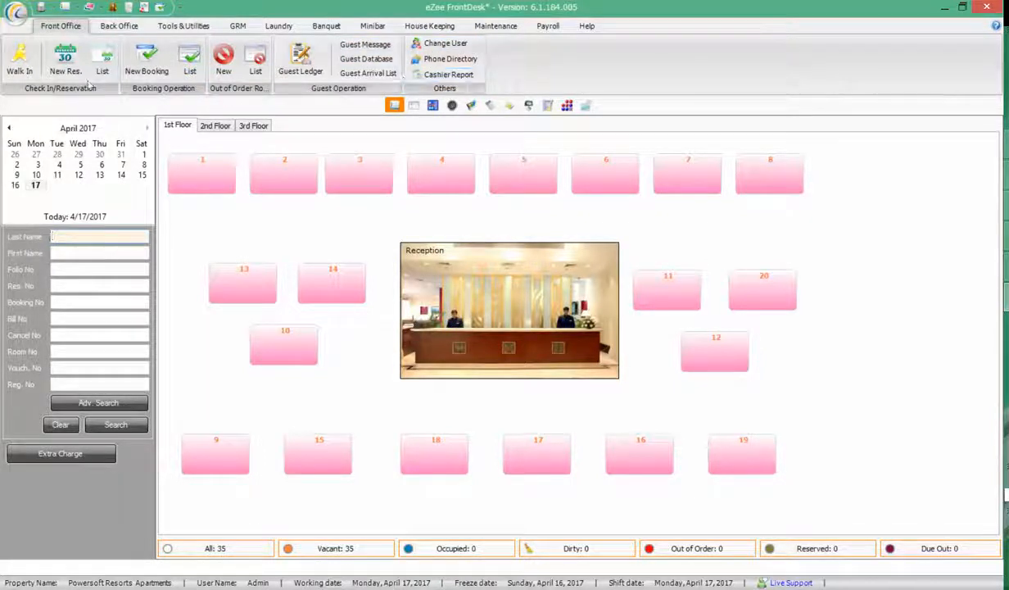
# Look at Back Office's Misc. Sales, then bring up the Tools & Utilities functions
pyautogui.click(122, 26)
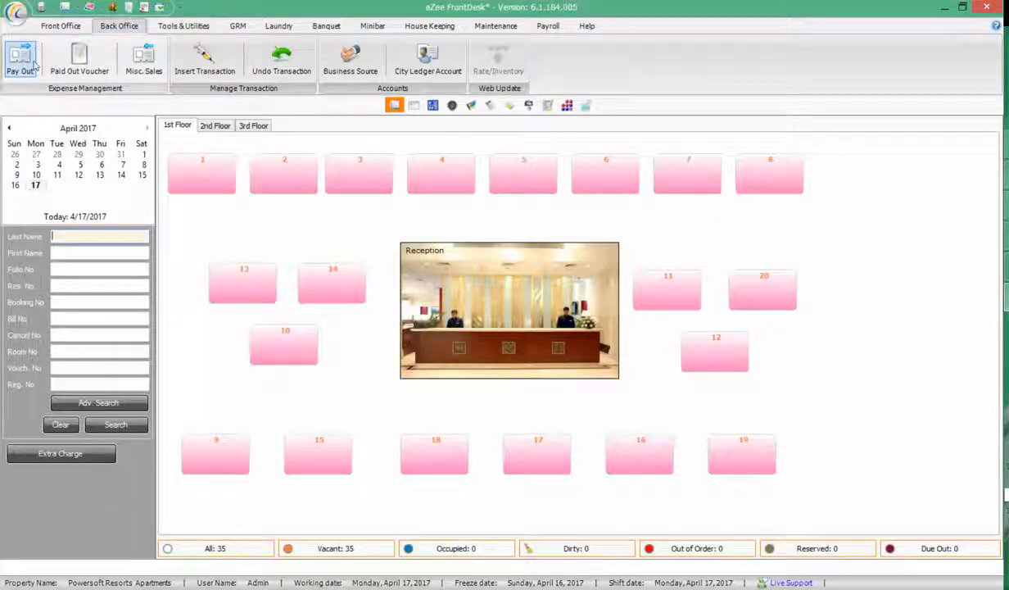
pyautogui.click(132, 55)
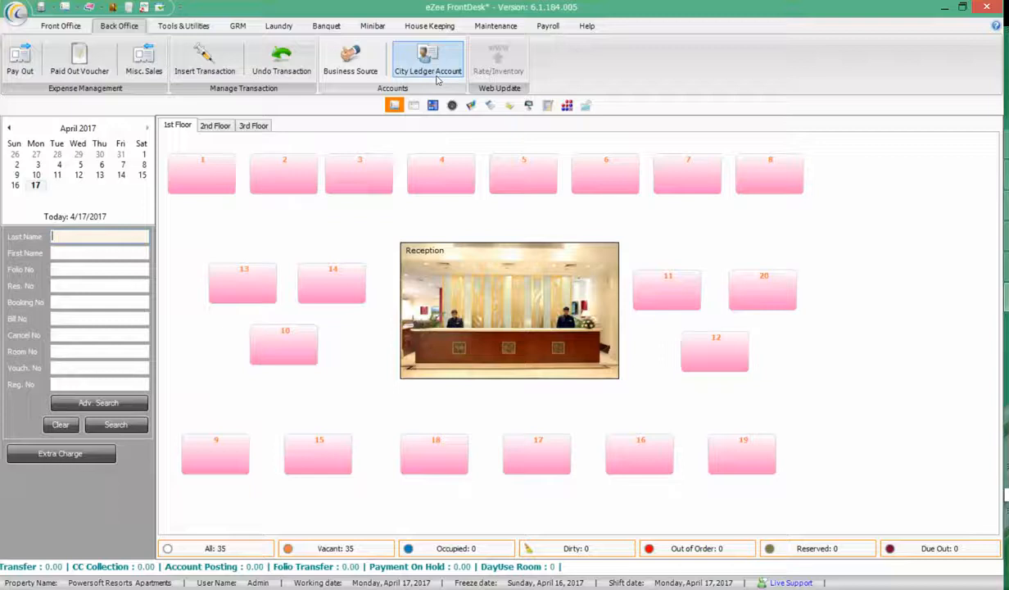
pyautogui.click(180, 26)
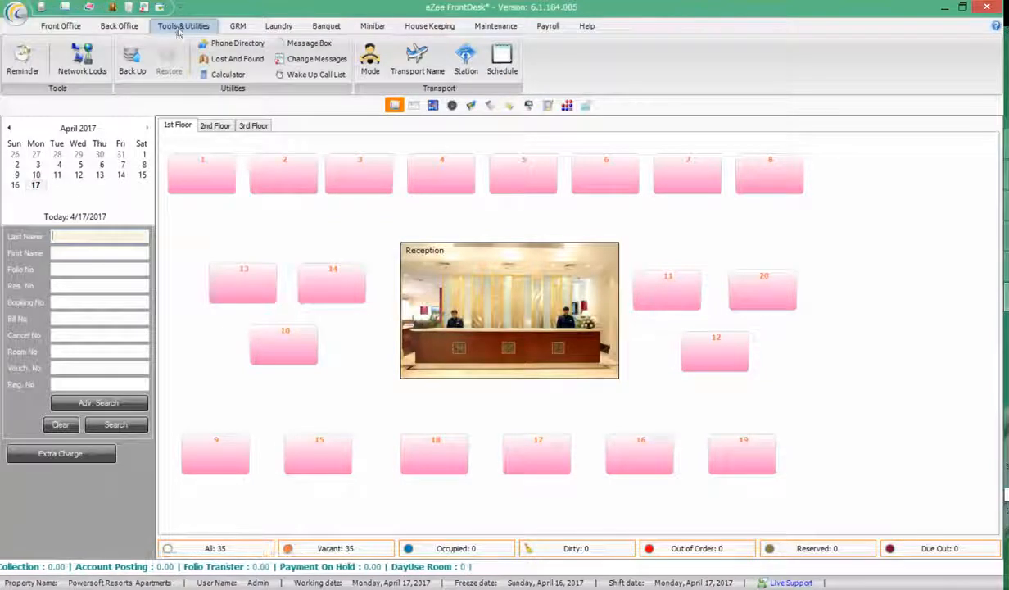
pyautogui.click(23, 59)
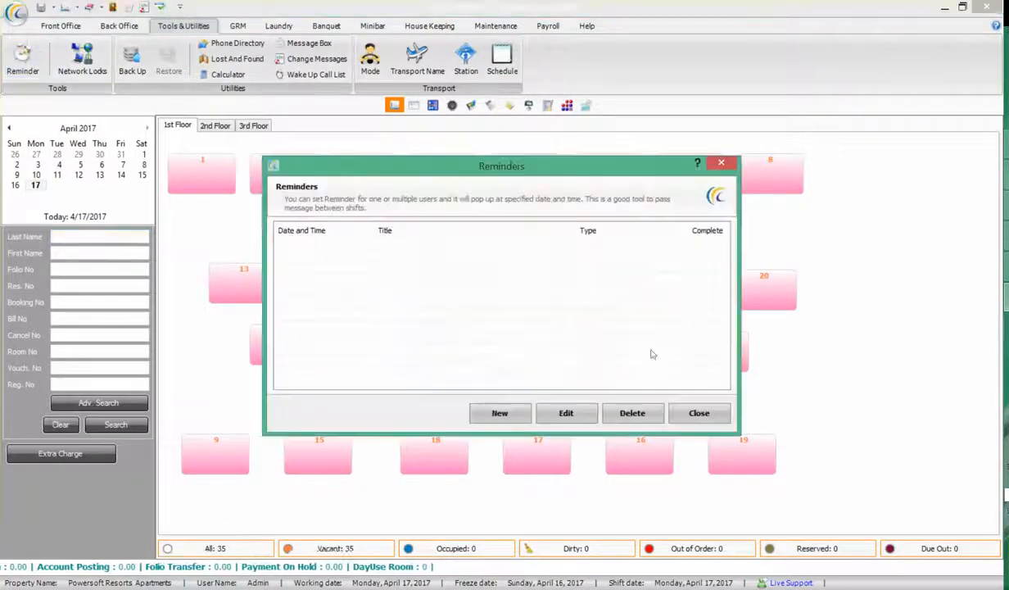
pyautogui.click(698, 413)
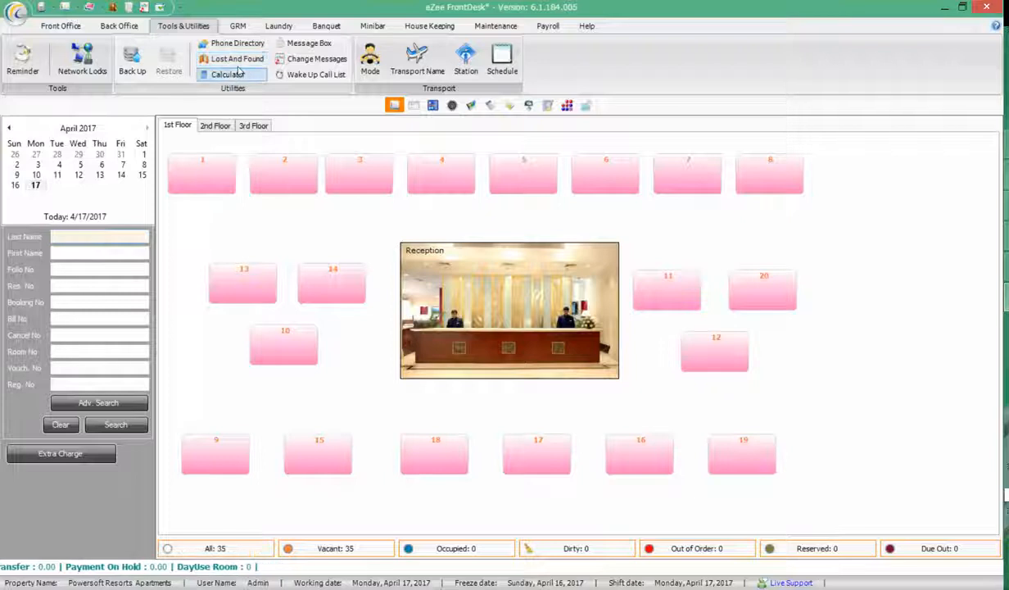
pyautogui.click(308, 49)
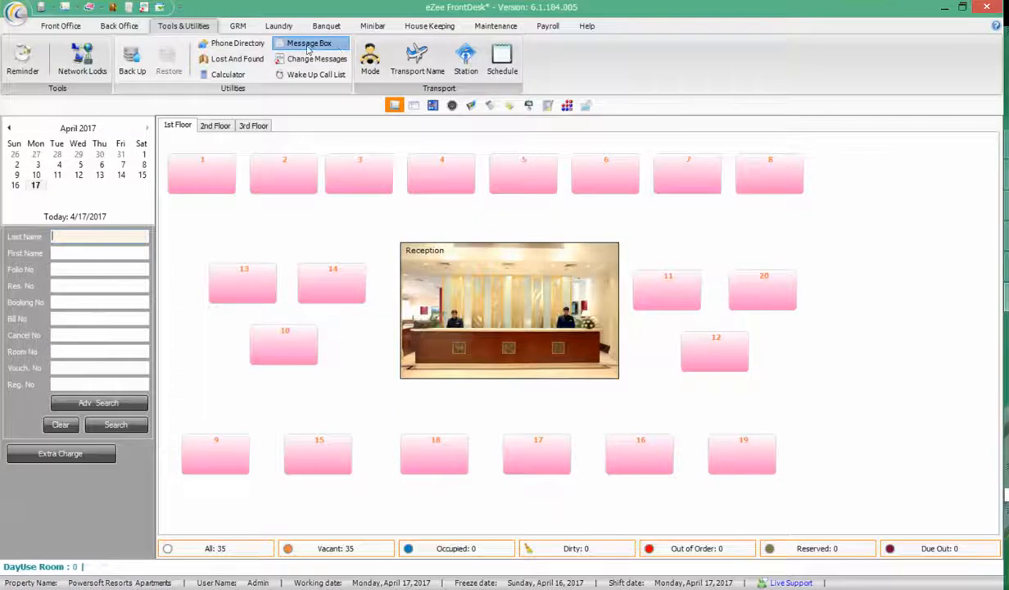
pyautogui.click(291, 169)
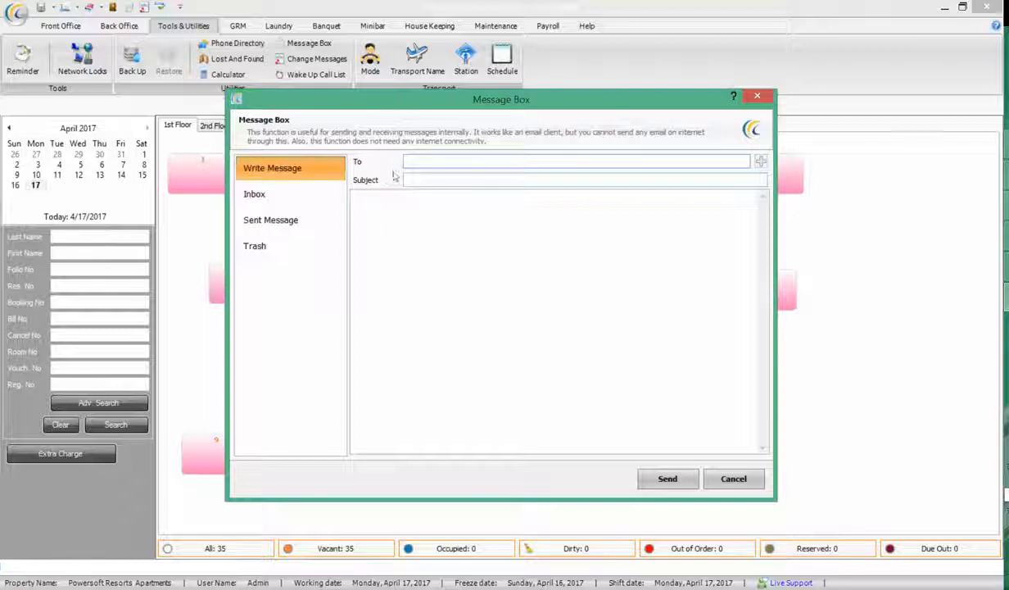
pyautogui.click(761, 161)
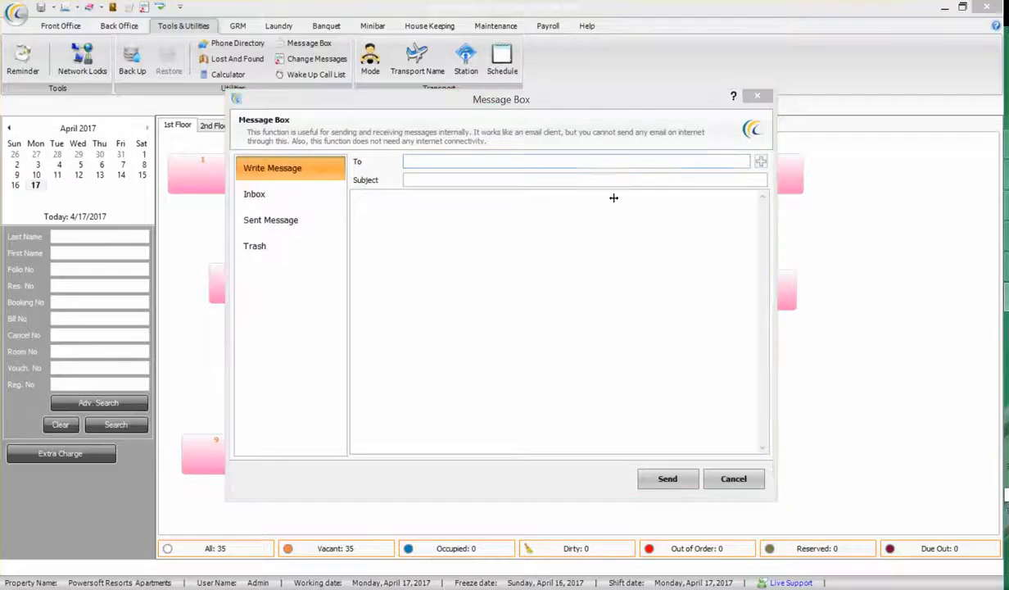
pyautogui.click(408, 209)
pyautogui.click(585, 410)
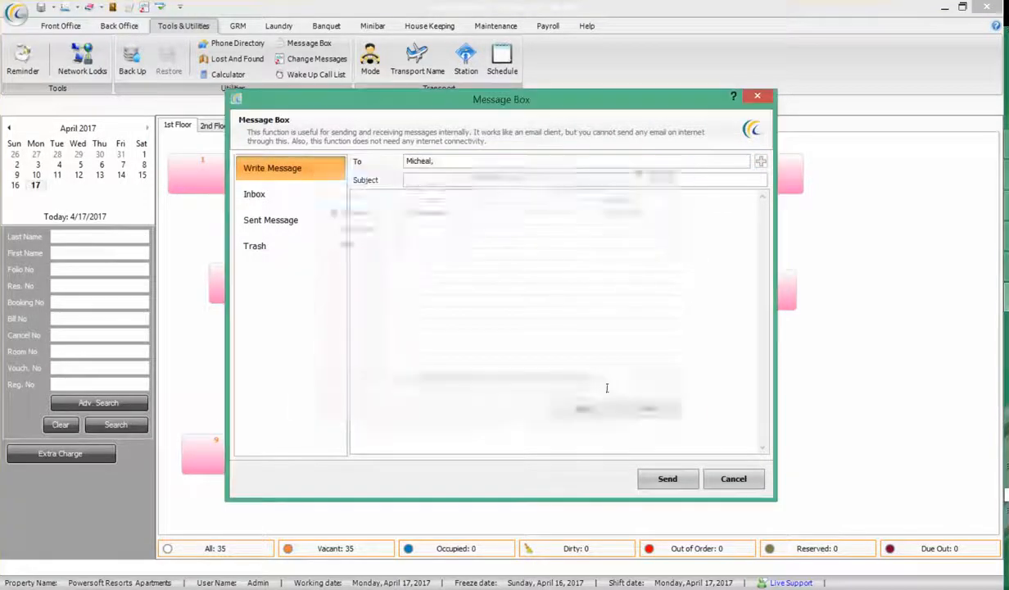
pyautogui.click(437, 178)
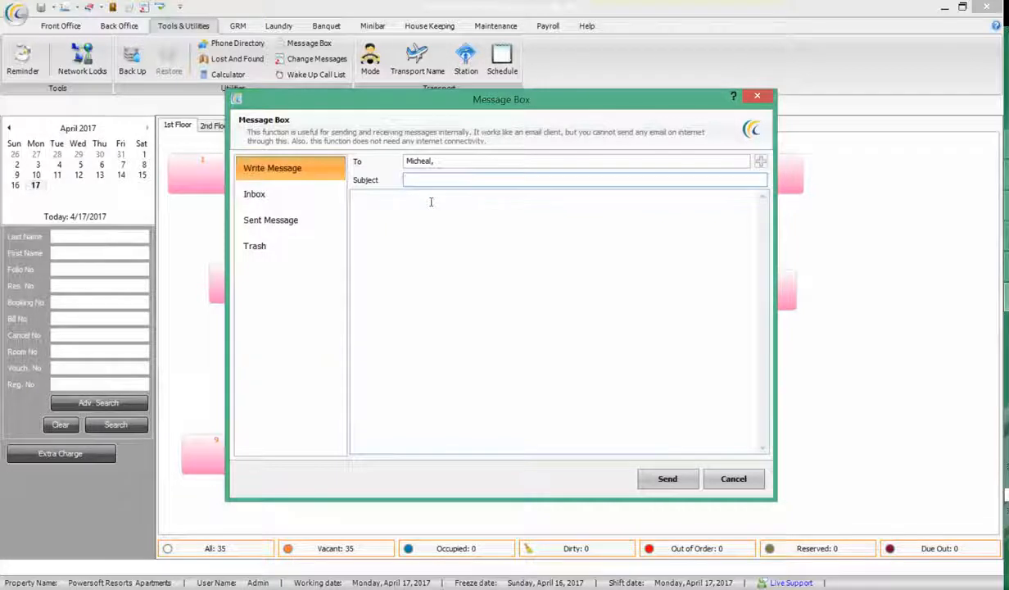
pyautogui.write('send the guest feedback')
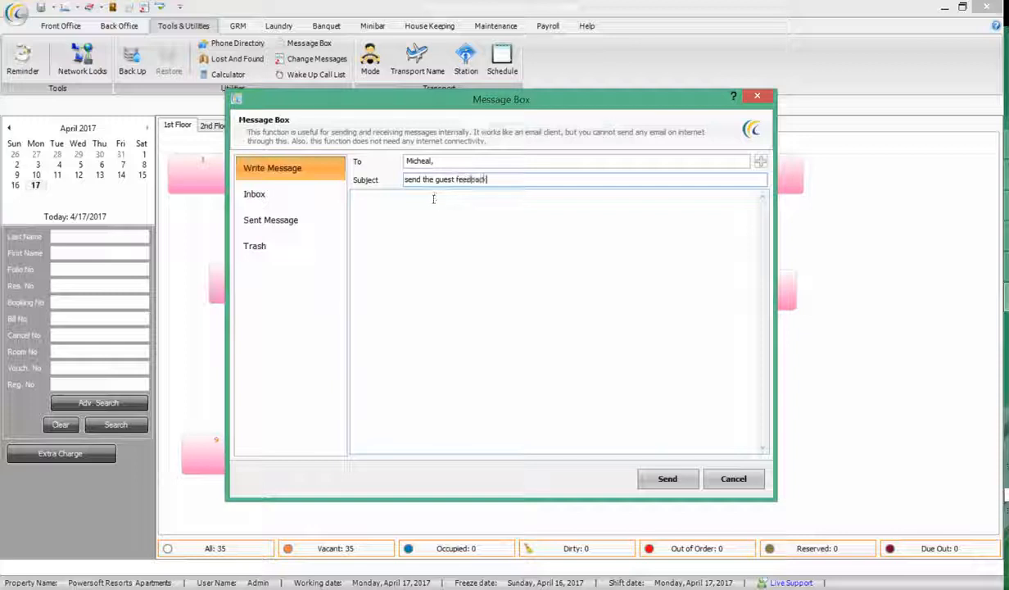
pyautogui.write('dfdfd')
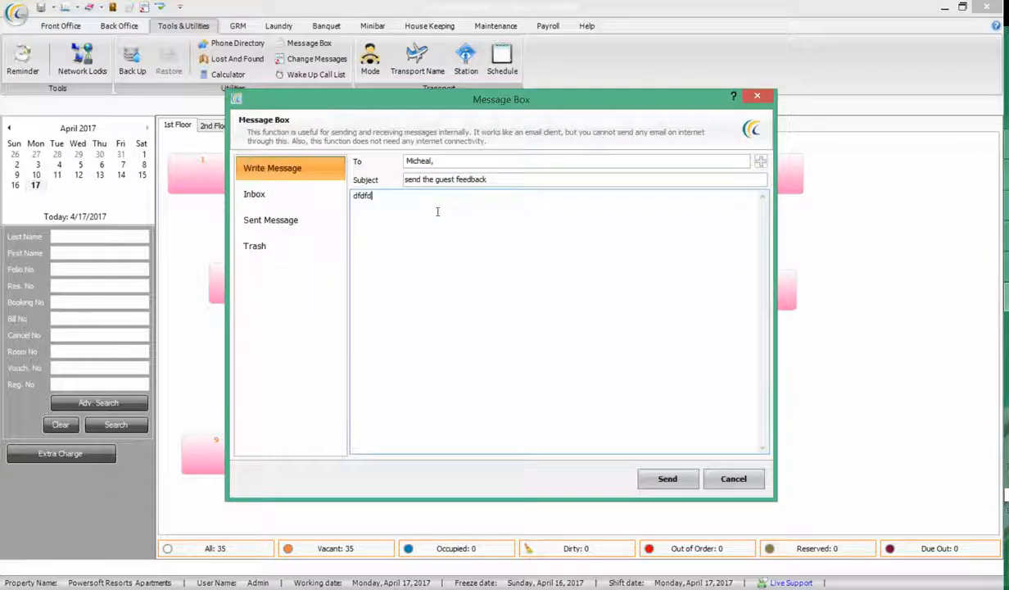
pyautogui.click(734, 478)
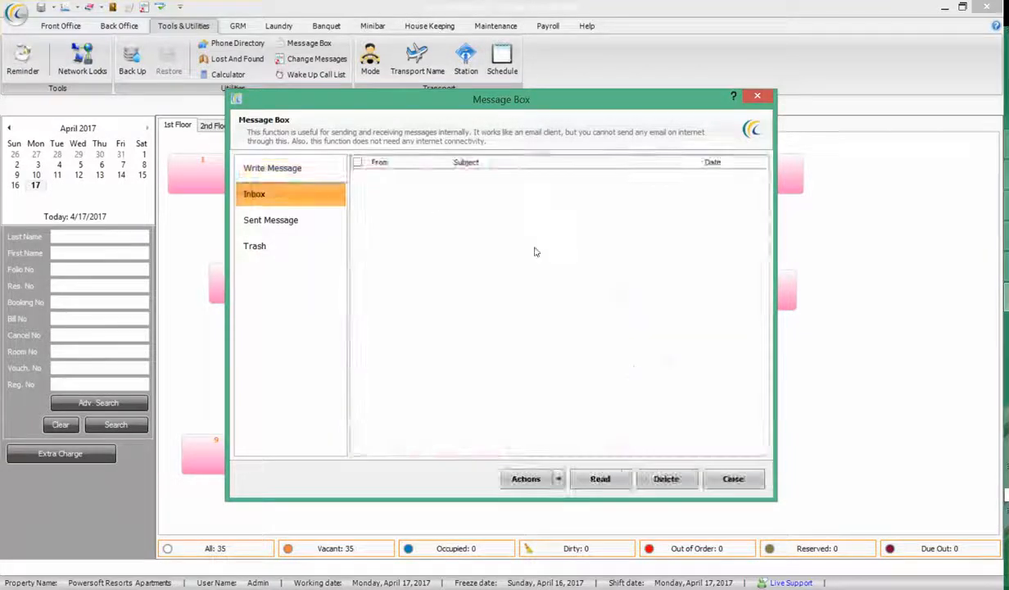
pyautogui.click(732, 479)
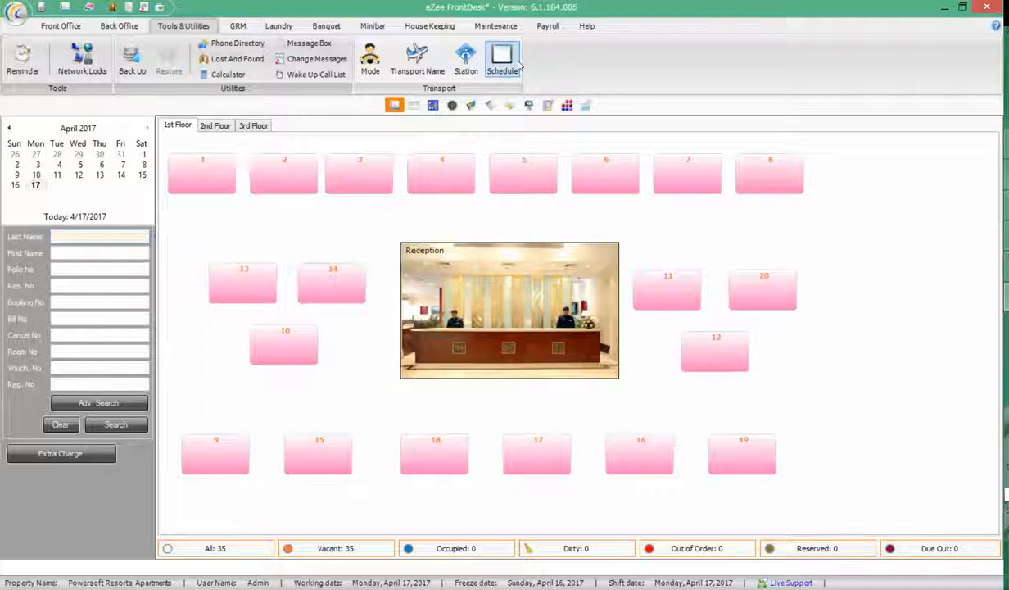
# Add a transport name 'Antrak' with mode AirLine
pyautogui.click(420, 60)
pyautogui.click(500, 426)
pyautogui.click(548, 311)
pyautogui.click(471, 332)
pyautogui.click(475, 293)
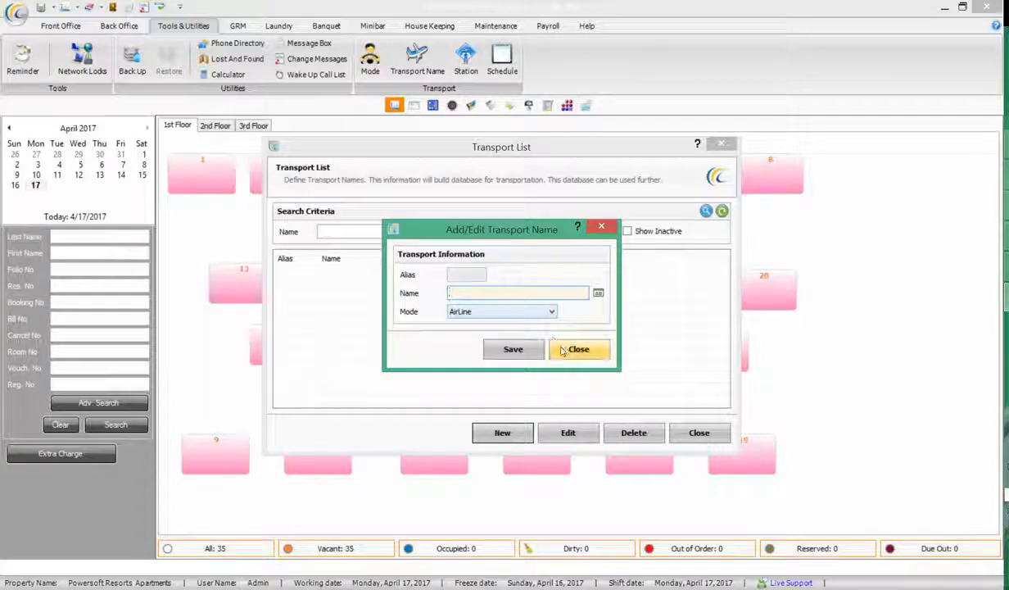
pyautogui.write('Antrak')
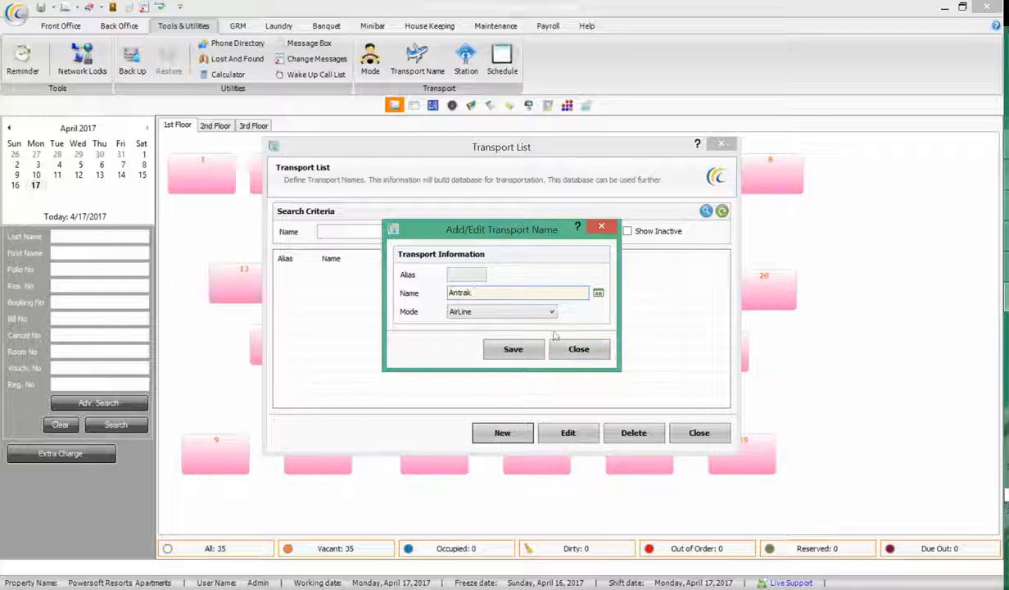
pyautogui.click(513, 349)
pyautogui.click(574, 350)
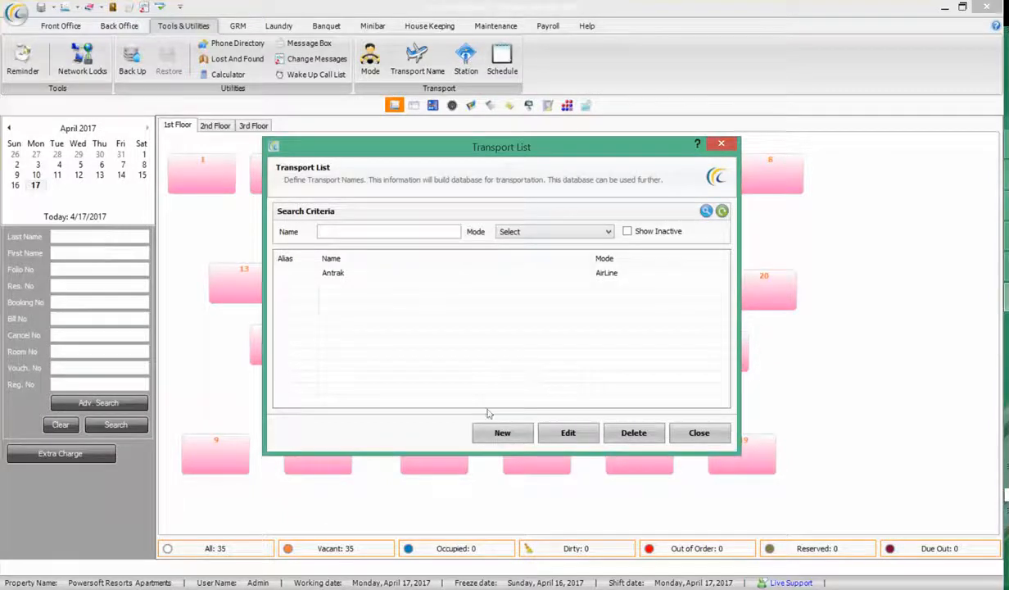
# Cancel an extra new transport entry, close the Transport List, and bring up the GRM functions
pyautogui.click(502, 433)
pyautogui.click(573, 350)
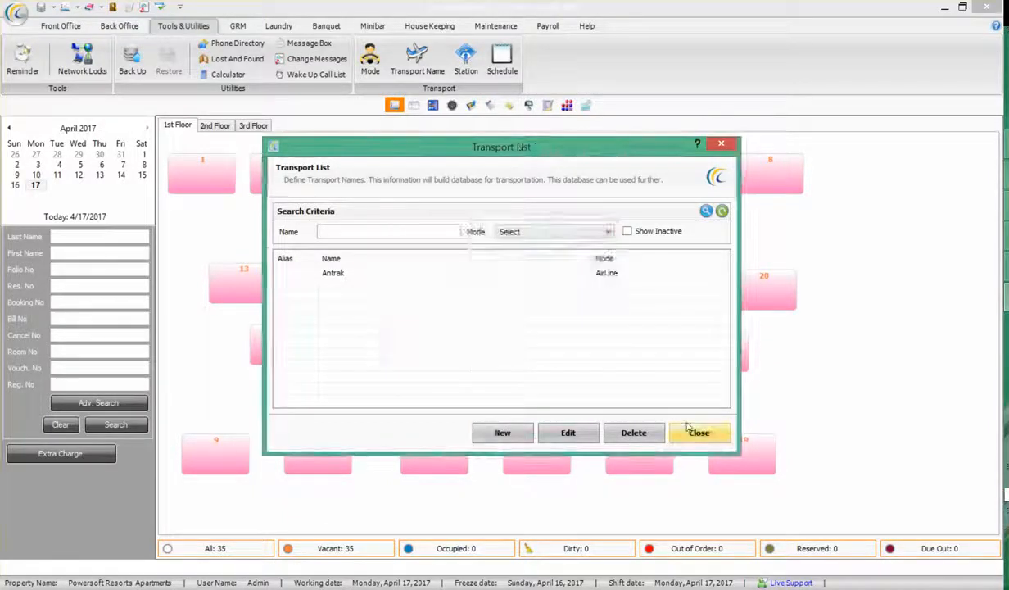
pyautogui.click(698, 432)
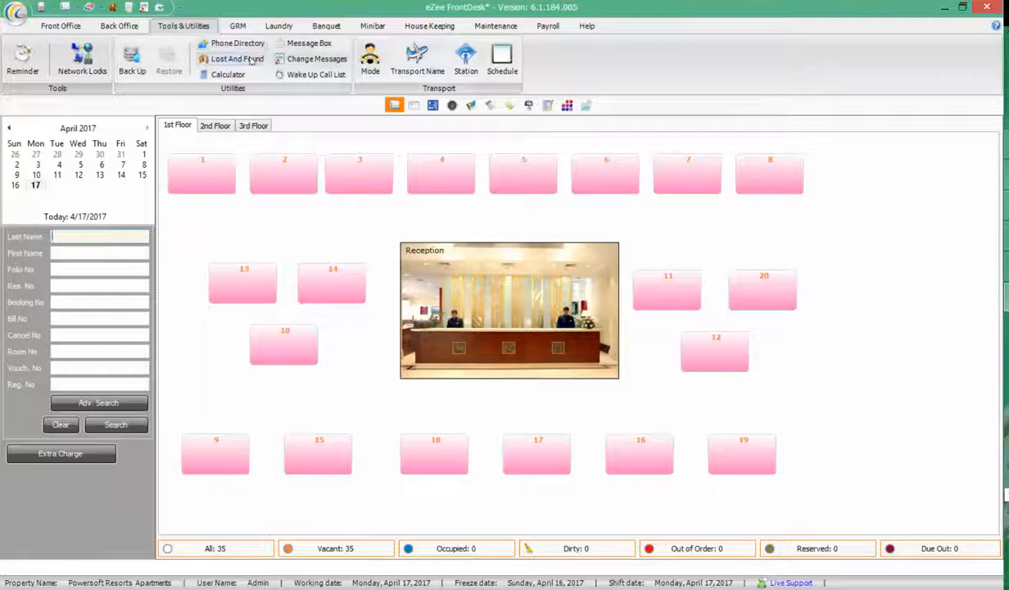
pyautogui.click(244, 26)
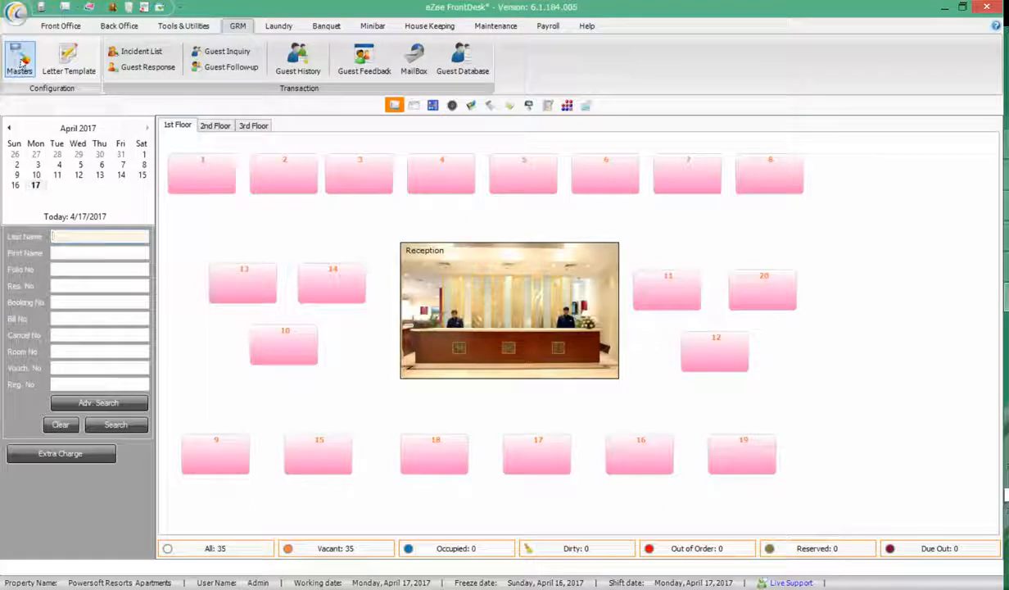
pyautogui.click(65, 60)
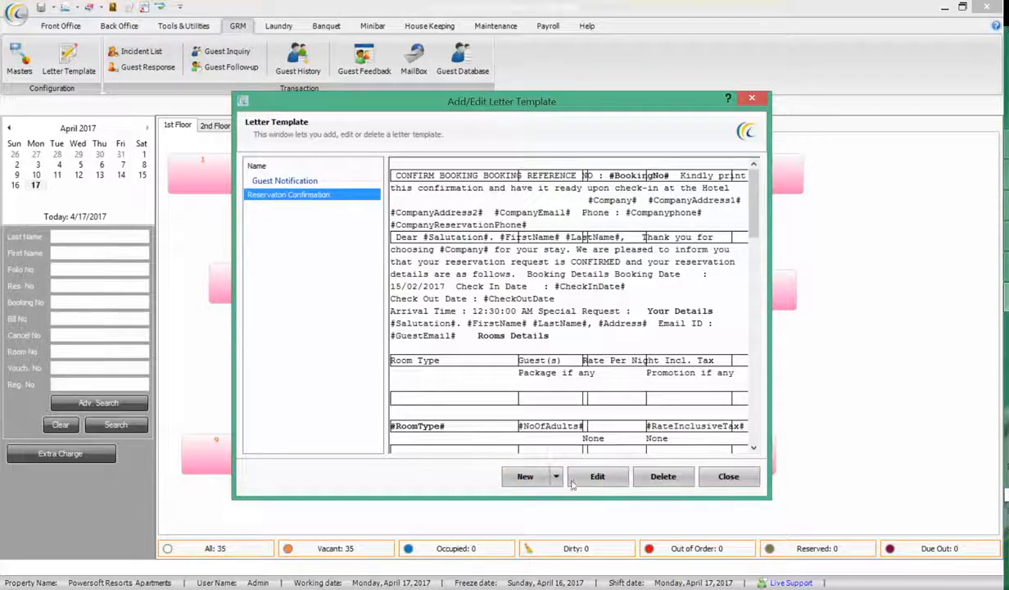
pyautogui.moveTo(752, 233); pyautogui.dragTo(752, 417)
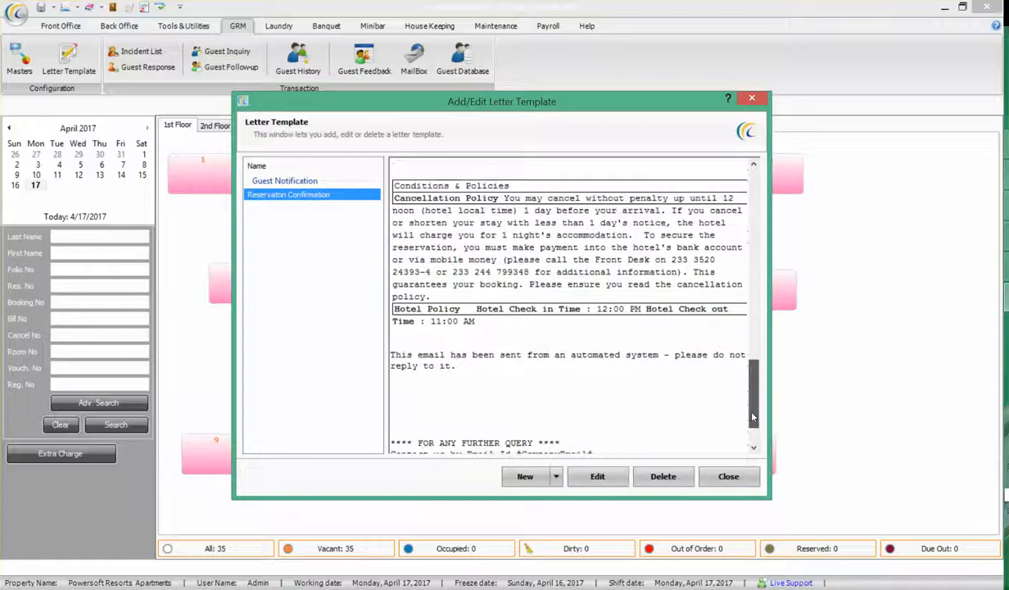
pyautogui.click(732, 478)
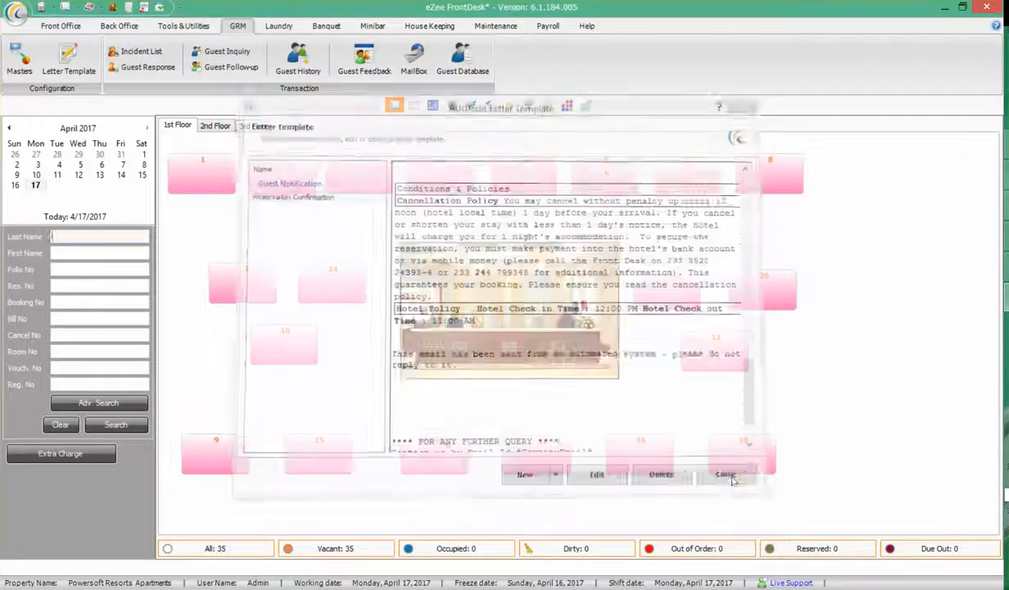
# Start a new incident from the Incident List, where the guest name search finds no in-house guest
pyautogui.click(136, 52)
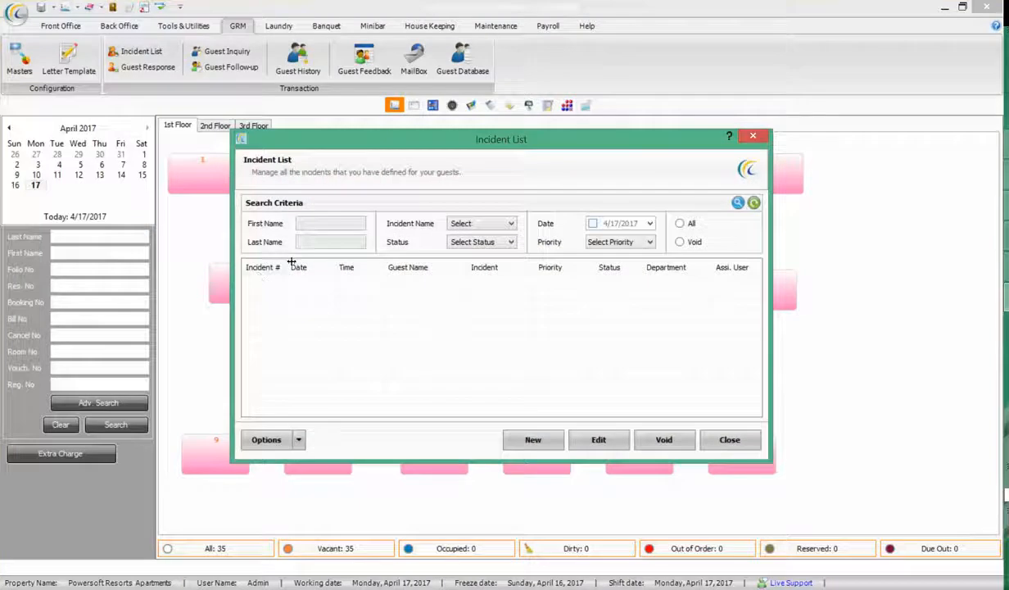
pyautogui.moveTo(291, 262); pyautogui.dragTo(302, 262)
pyautogui.click(531, 440)
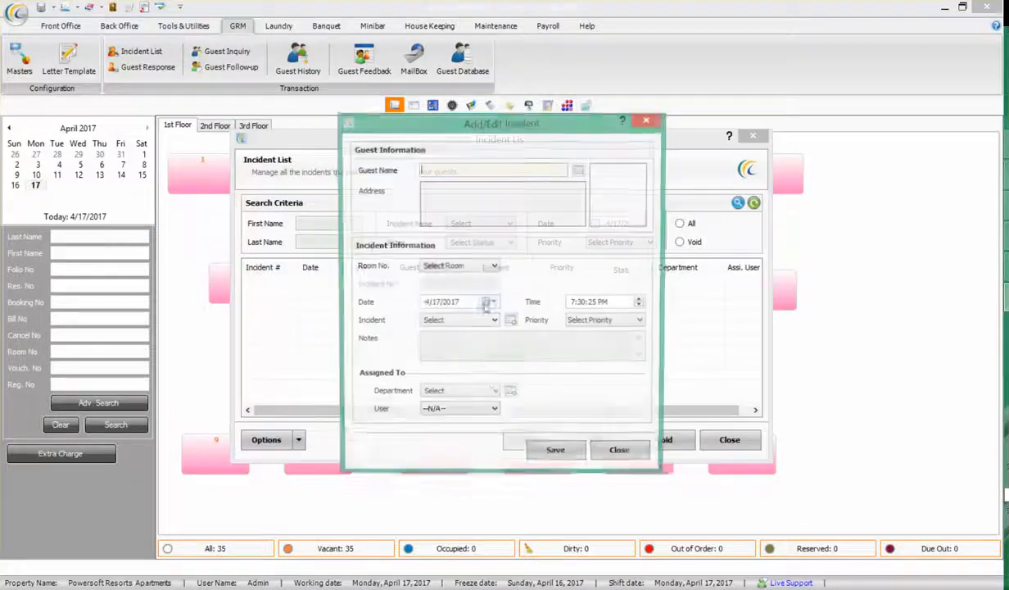
pyautogui.click(578, 171)
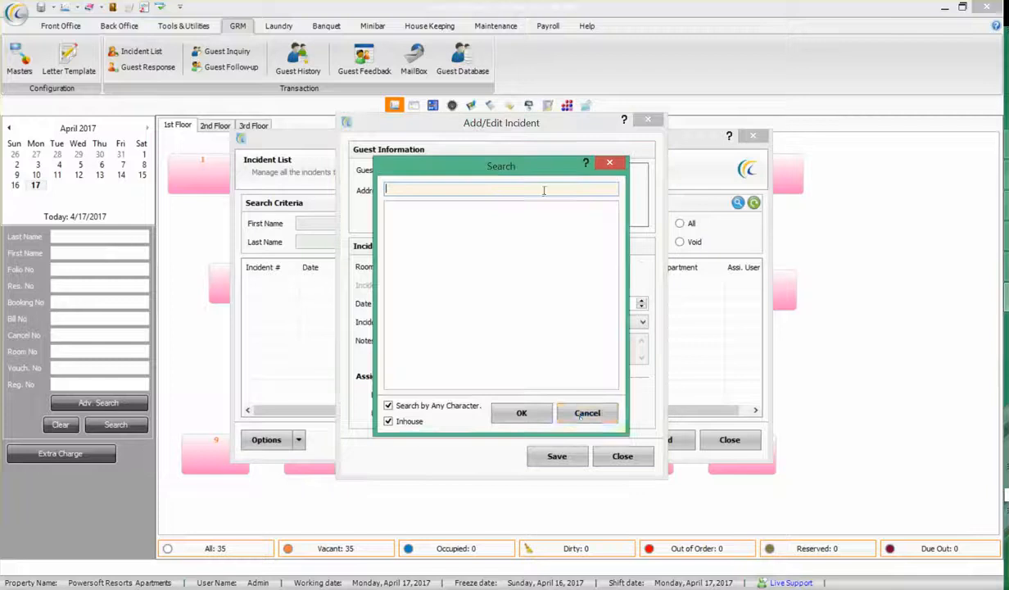
pyautogui.click(520, 412)
pyautogui.click(667, 331)
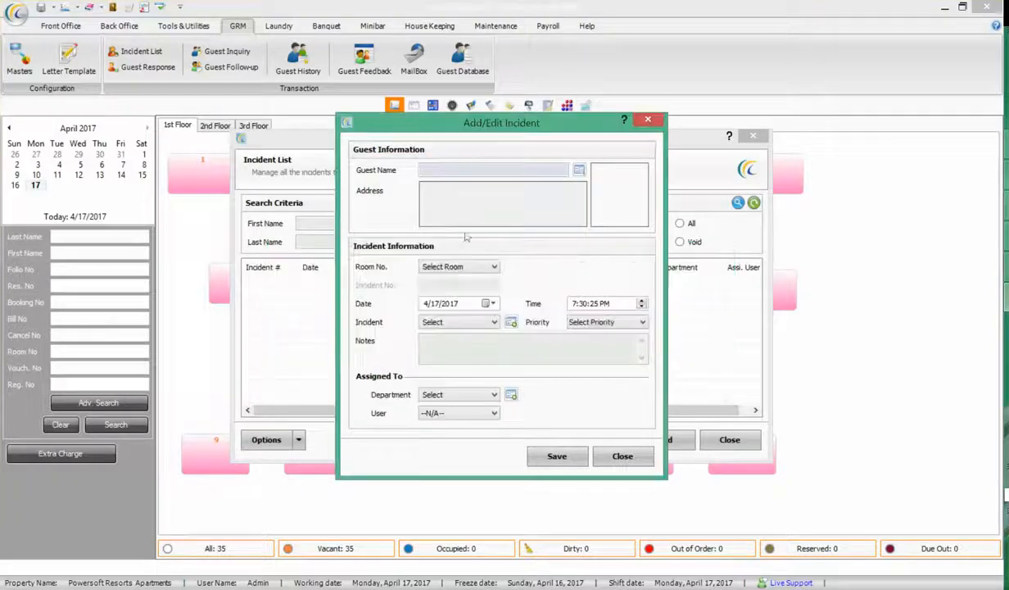
pyautogui.click(429, 167)
# Set the incident's room to 3, then discard the form and close the Incident List
pyautogui.click(446, 266)
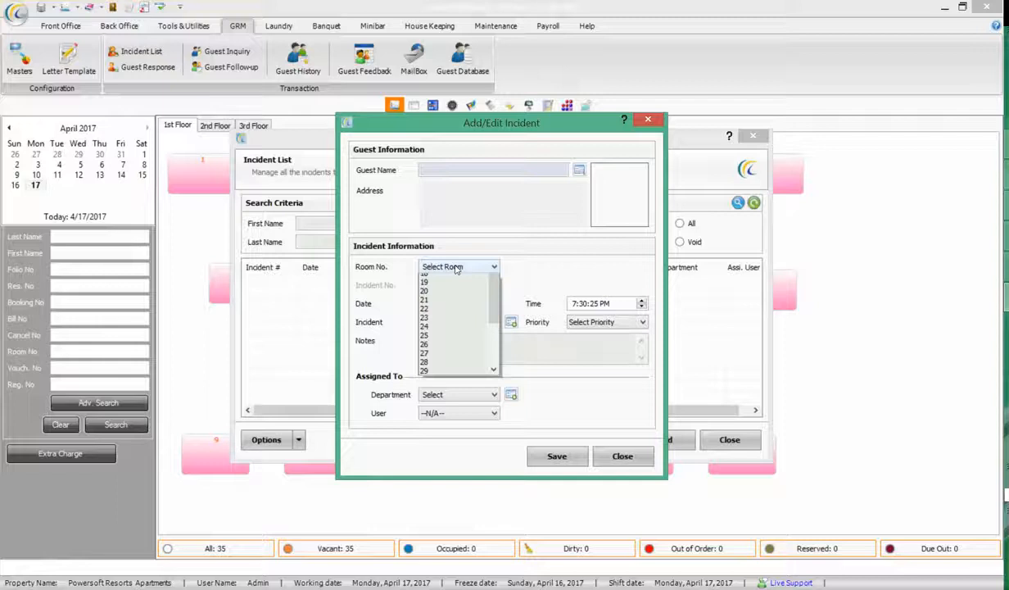
pyautogui.click(441, 298)
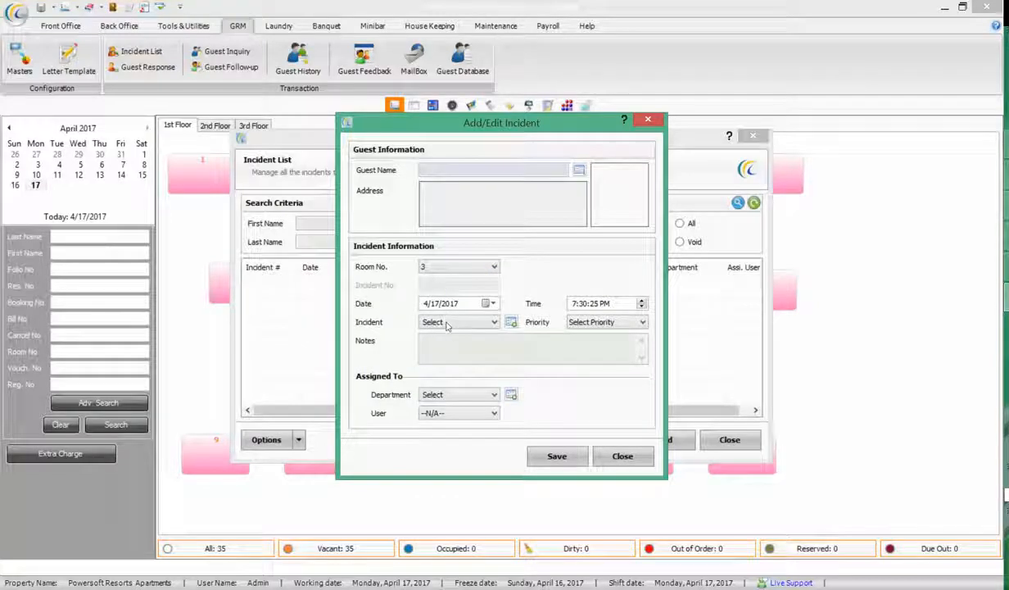
pyautogui.click(471, 322)
pyautogui.click(446, 332)
pyautogui.click(622, 456)
pyautogui.click(730, 440)
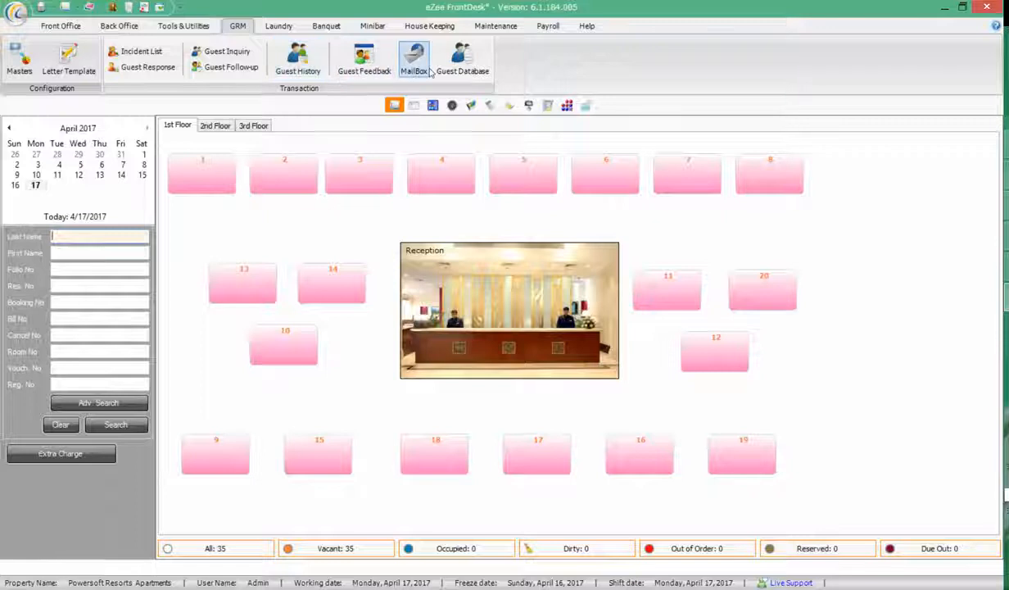
# Step through the Laundry, Banquet, Minibar, House Keeping, Maintenance and Payroll functions, ending on Front Office
pyautogui.click(283, 27)
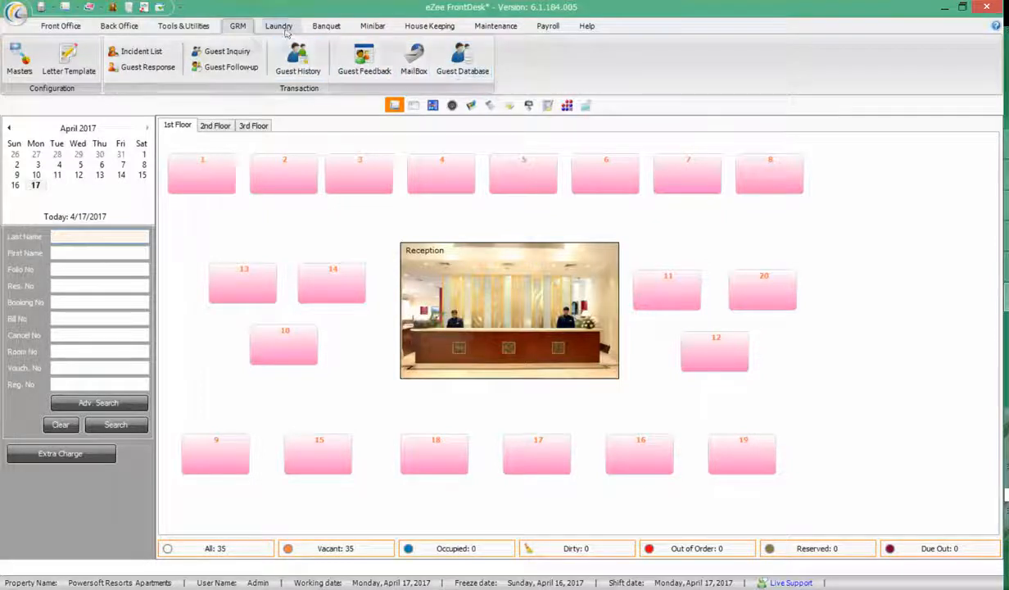
pyautogui.click(37, 59)
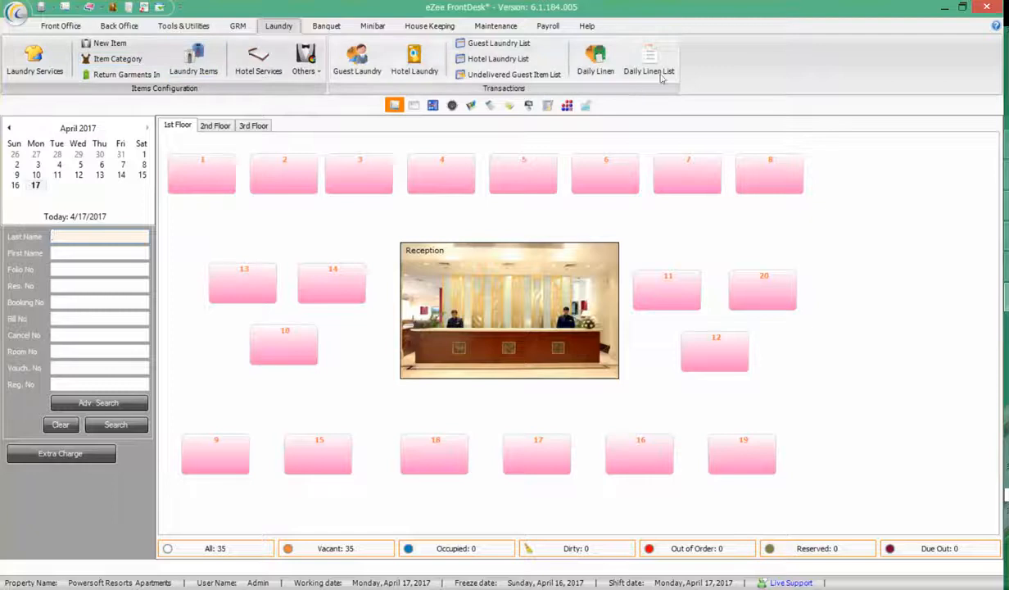
pyautogui.click(326, 25)
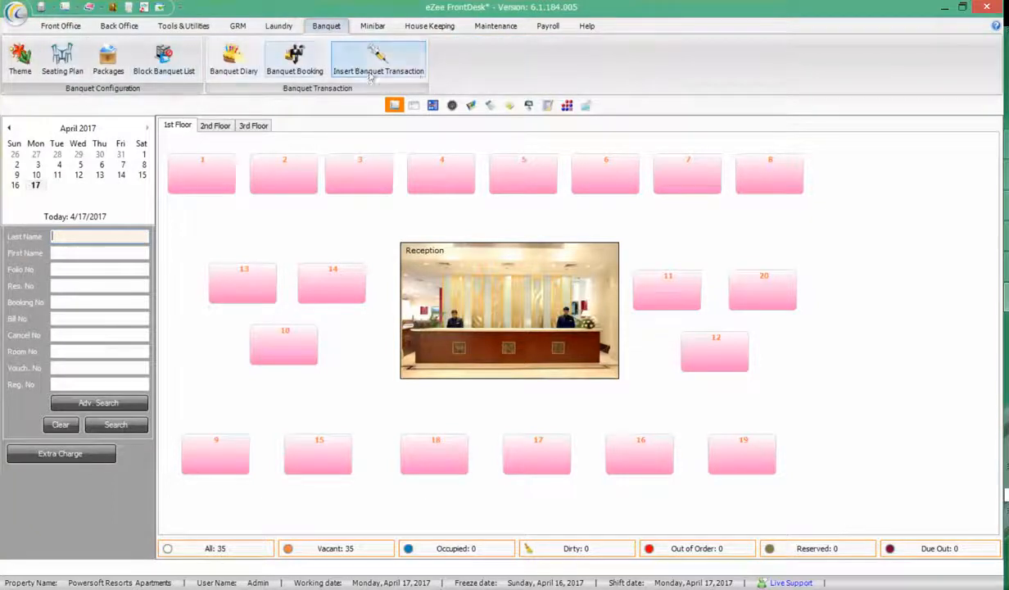
pyautogui.click(373, 25)
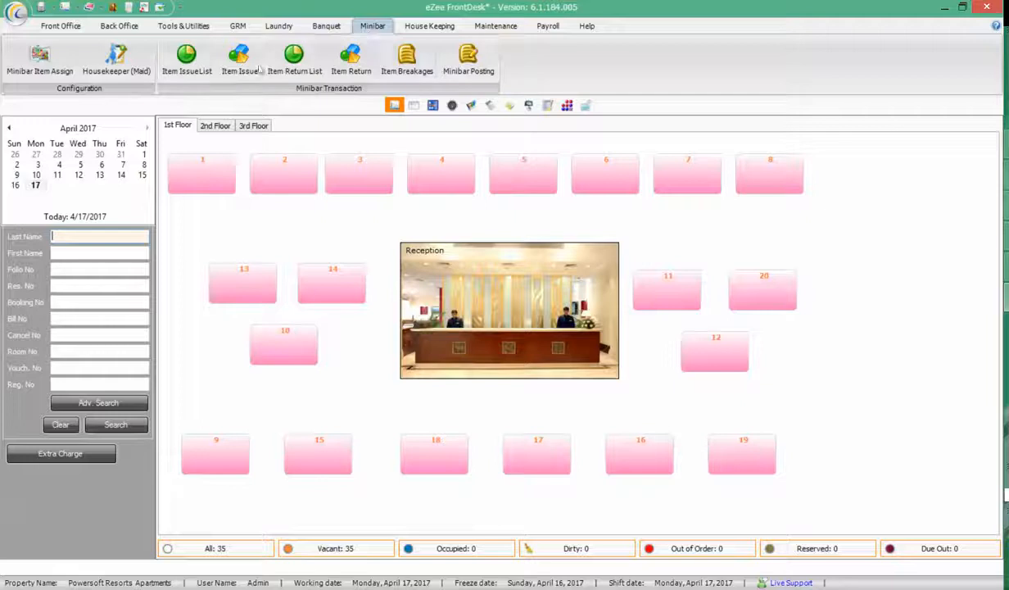
pyautogui.click(428, 26)
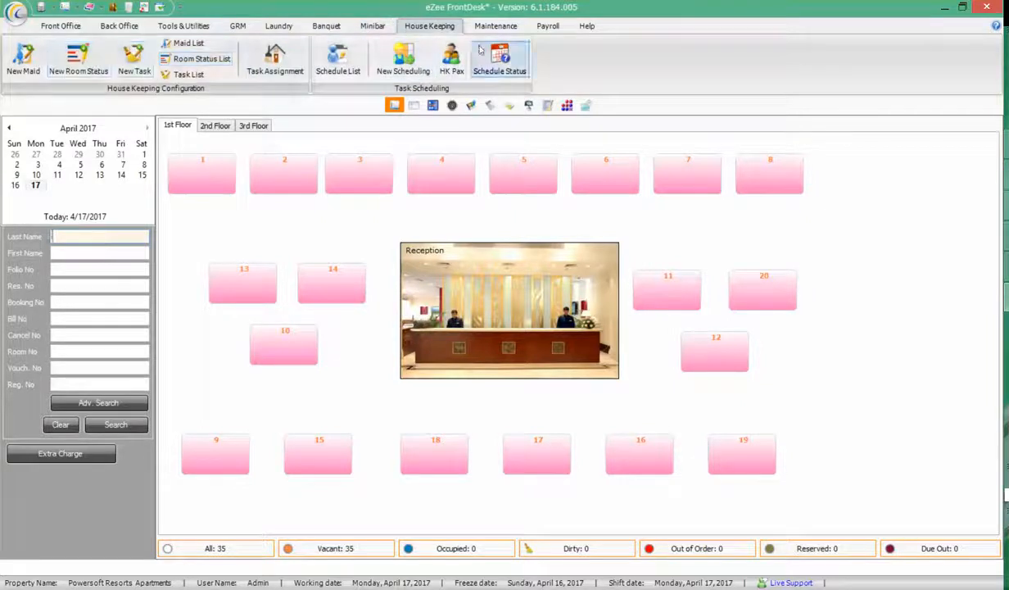
pyautogui.click(495, 25)
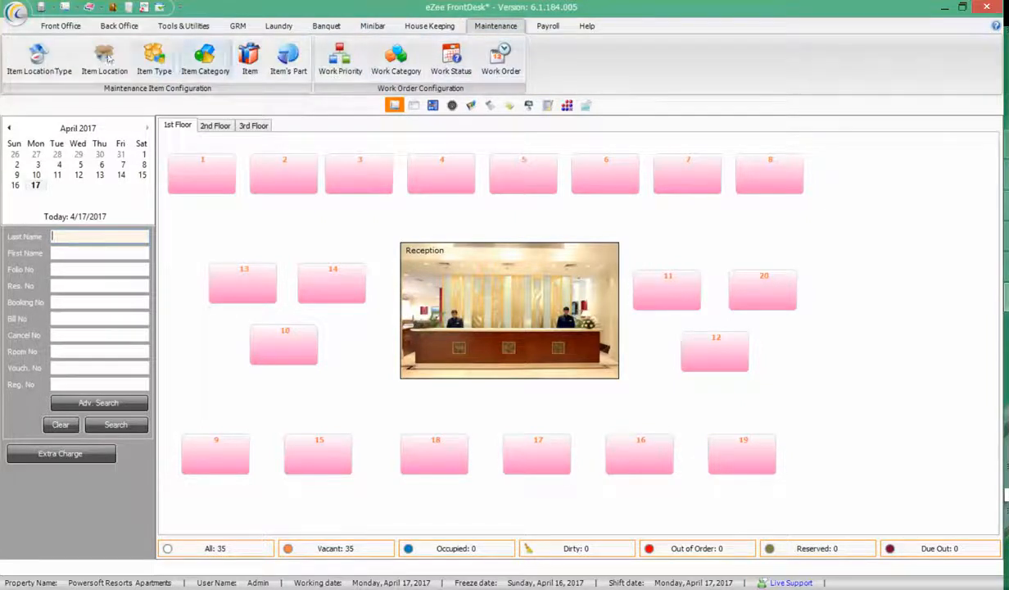
pyautogui.click(548, 26)
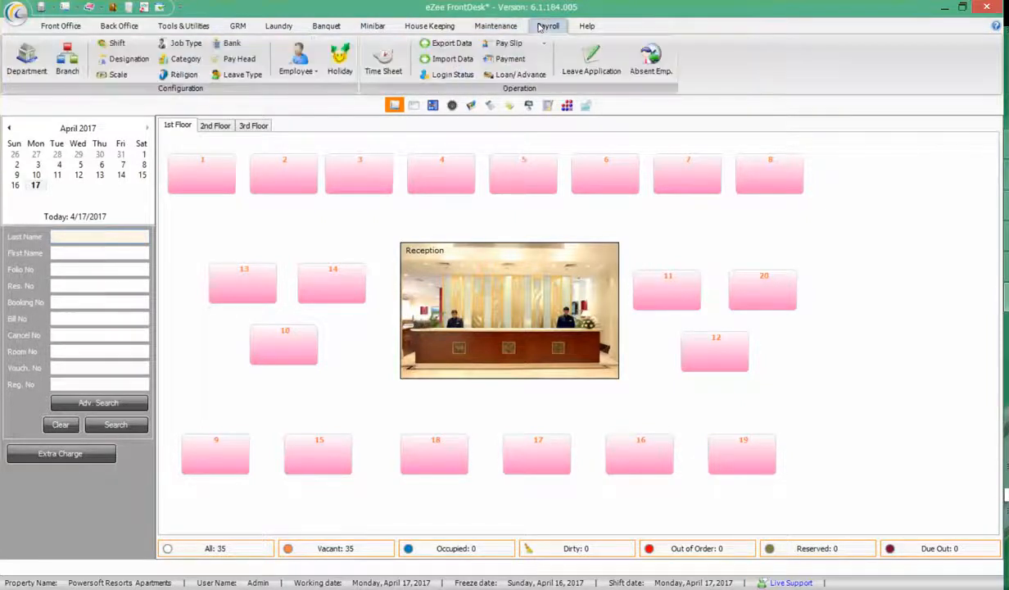
pyautogui.click(59, 28)
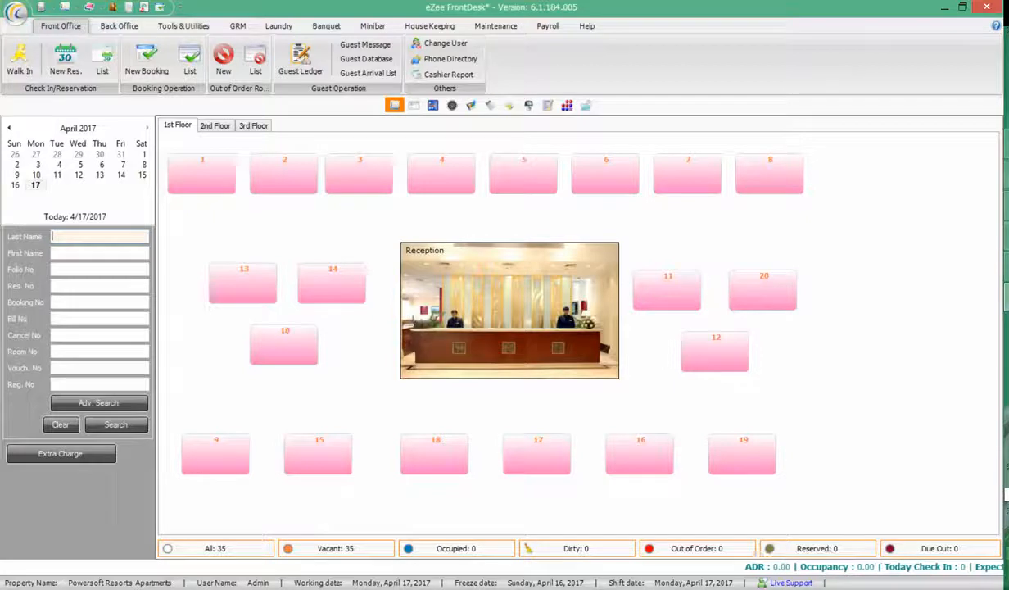
# Refocus eZee FrontDesk and change from the floor plan Room View to the Room List View
pyautogui.click(949, 589)
pyautogui.click(686, 557)
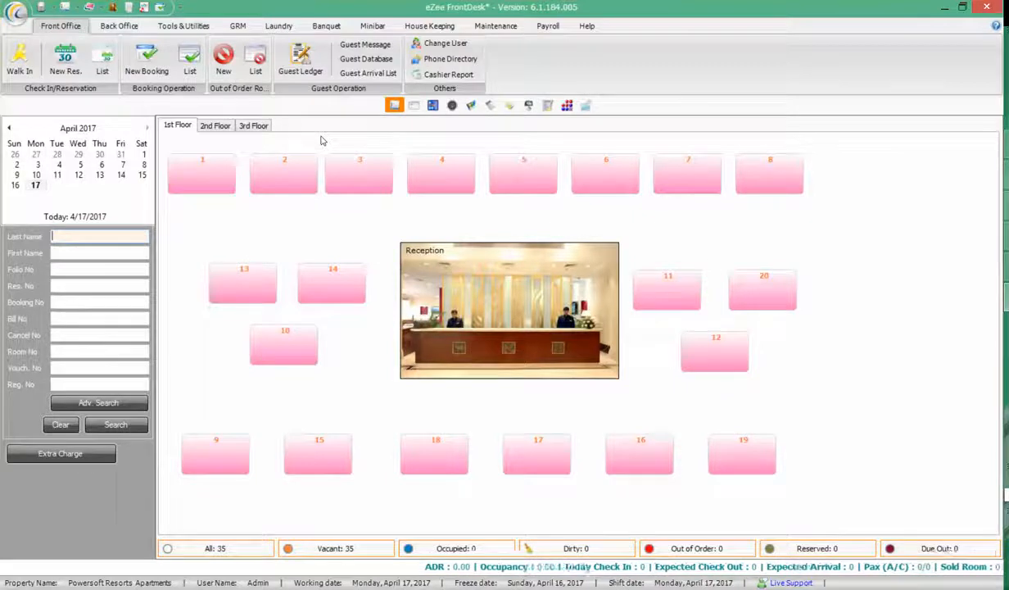
pyautogui.click(393, 107)
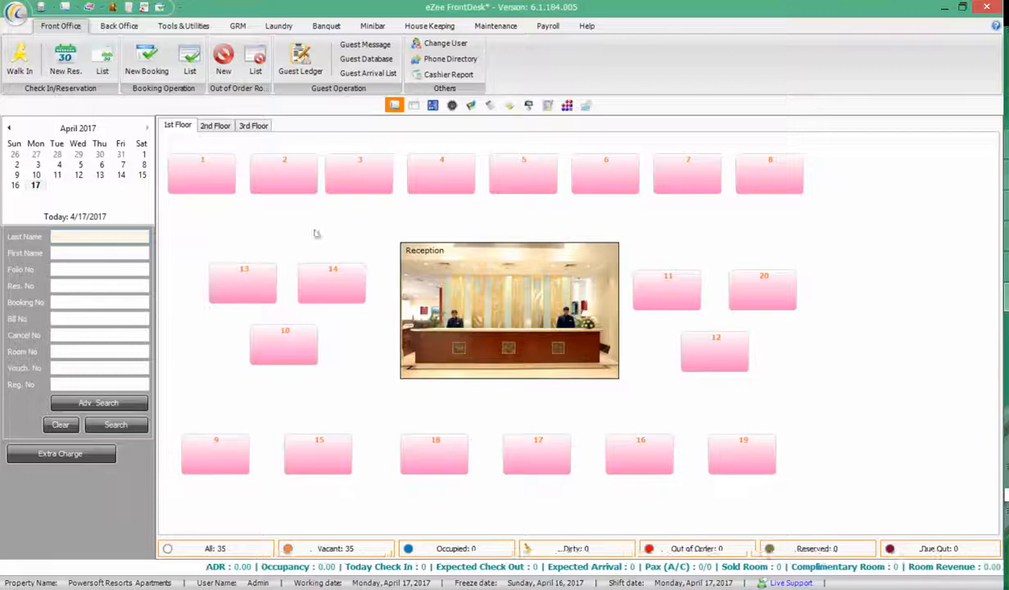
pyautogui.click(415, 108)
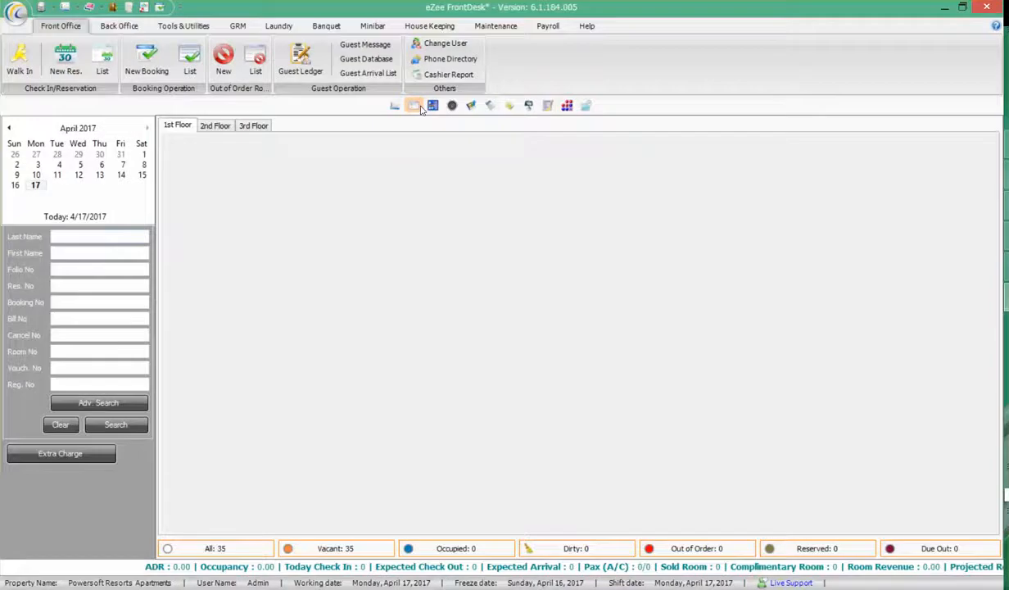
# Move from the room list to the Stay View chart, then to the reservation and check-in view
pyautogui.click(1007, 523)
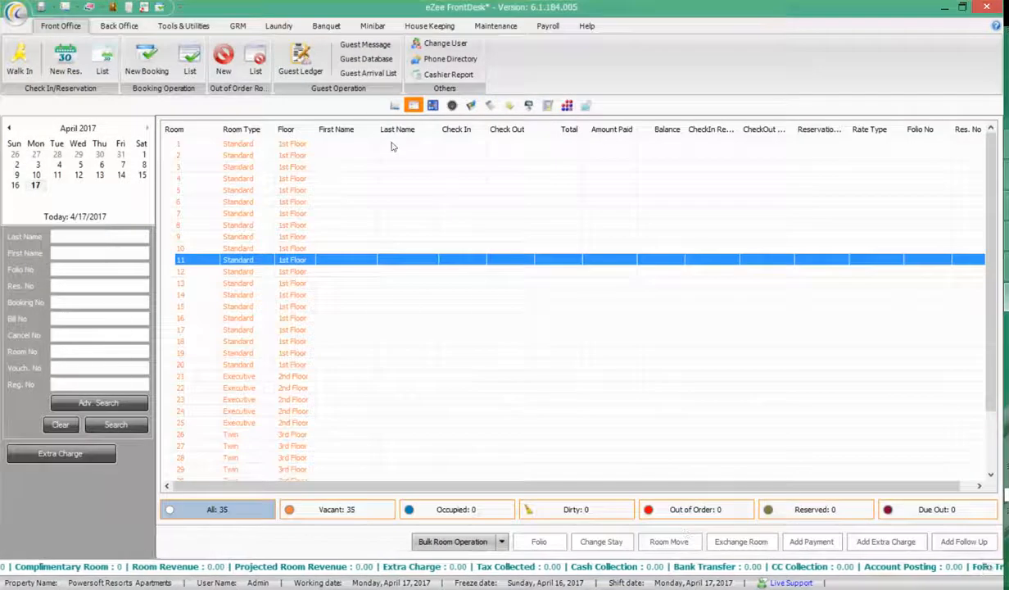
pyautogui.click(432, 106)
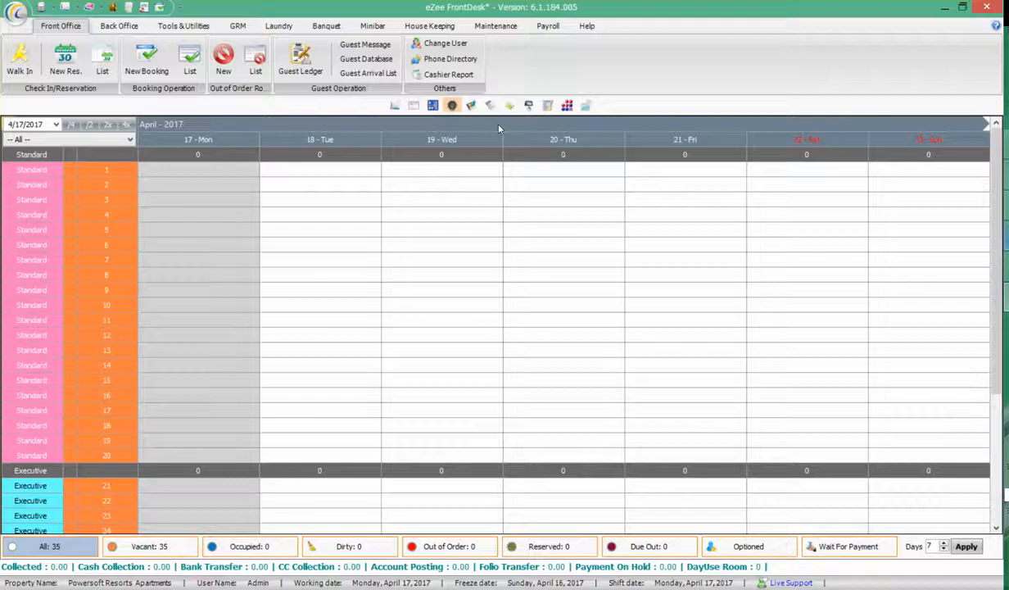
pyautogui.click(457, 110)
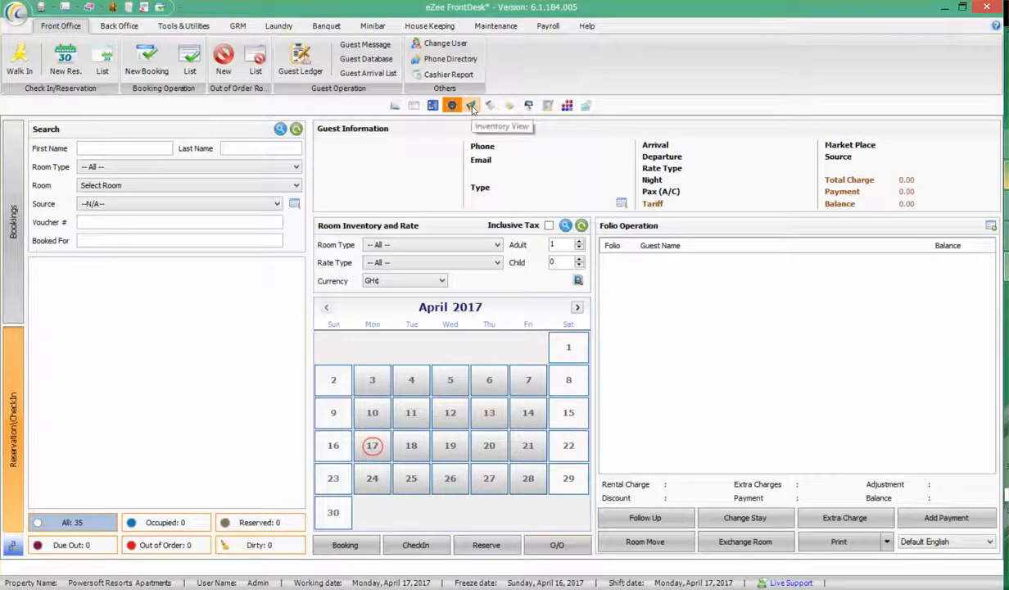
# Move through the Inventory and daily dashboard views to the invoice/folio search, showing no folios for 4/17/2017
pyautogui.click(471, 105)
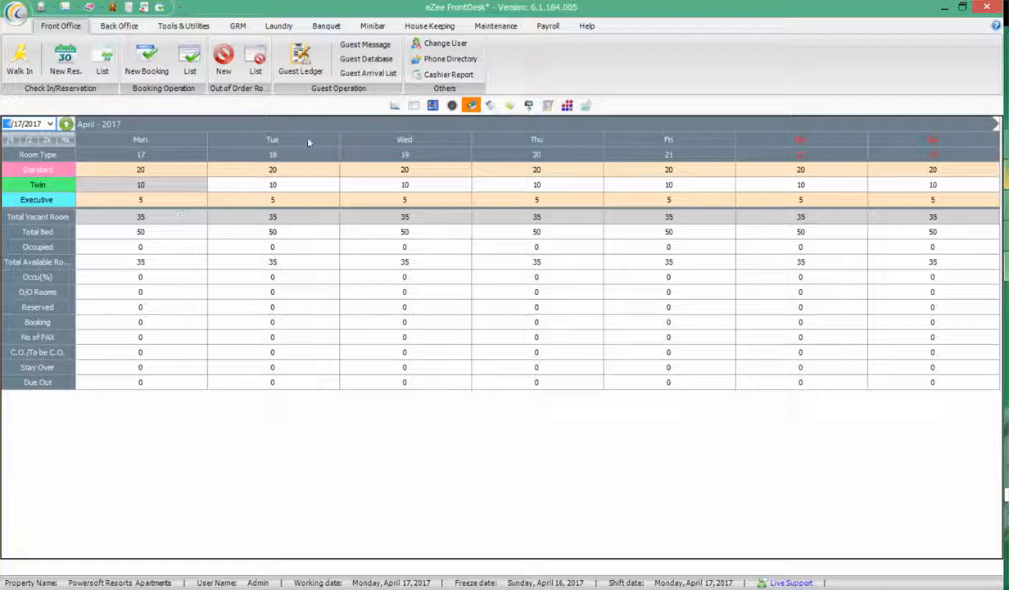
pyautogui.click(490, 106)
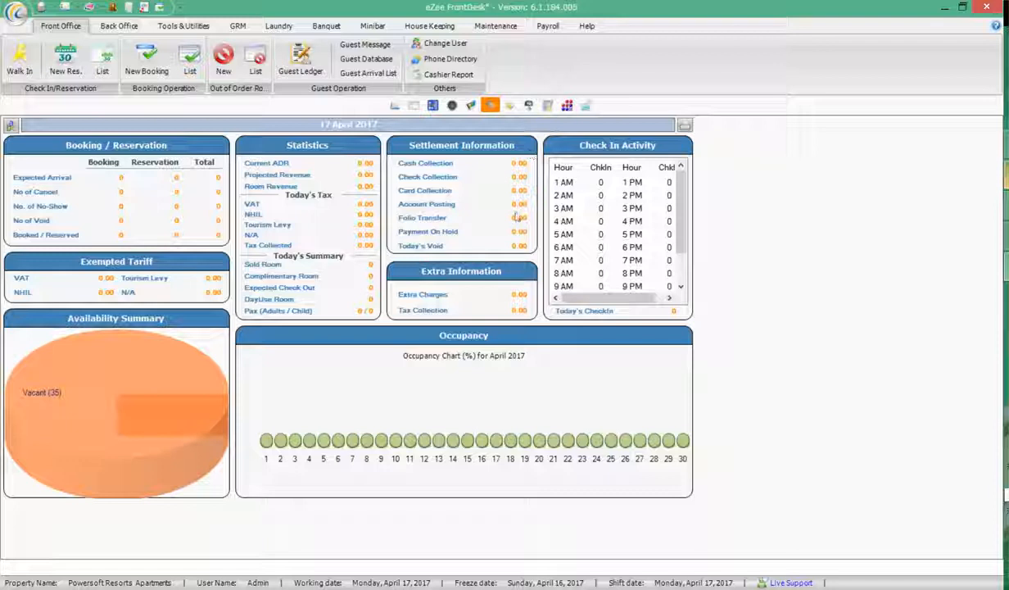
pyautogui.click(508, 105)
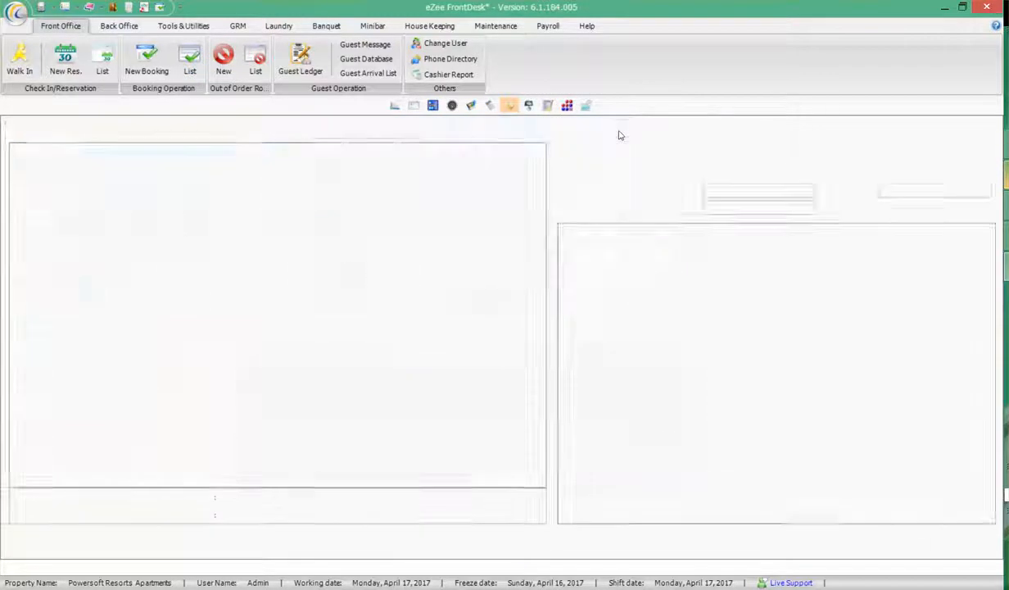
# Browse the Reports view, expanding Front Office and Back Office, then the House Keeping, Banquet and Maintenance views, and return to Room View
pyautogui.click(528, 105)
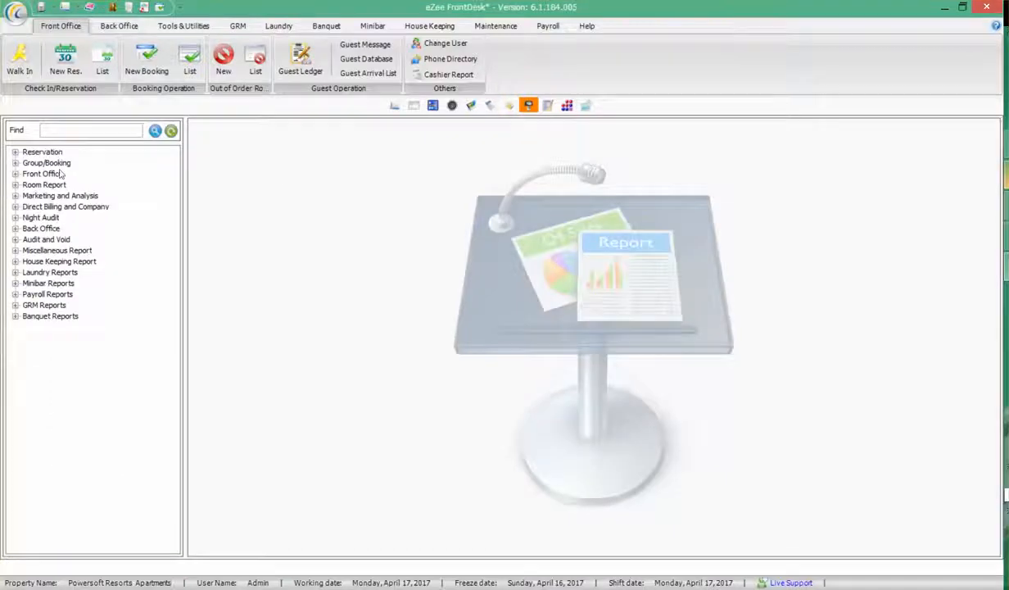
pyautogui.click(15, 174)
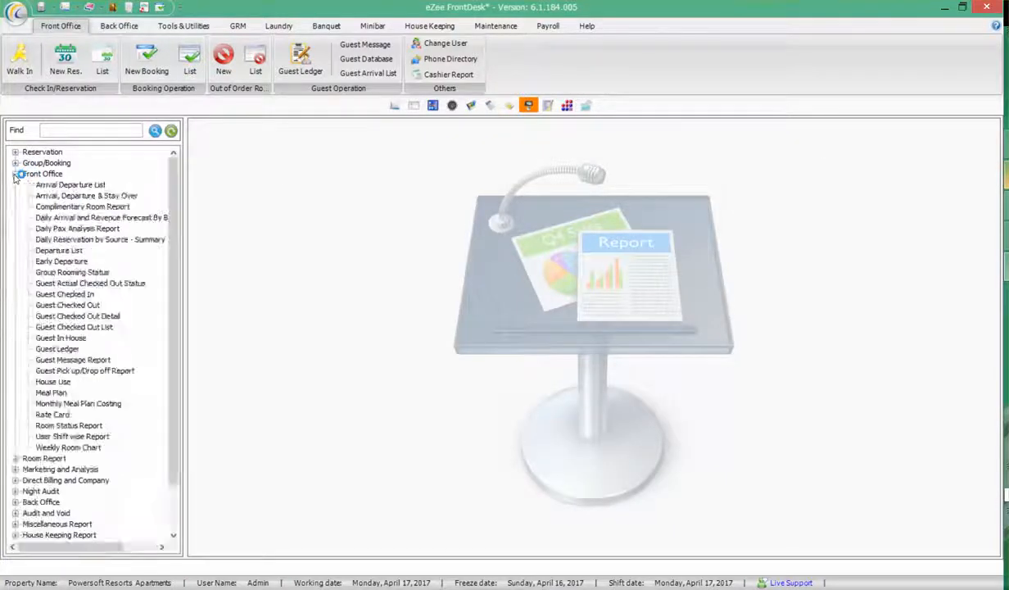
pyautogui.click(15, 173)
pyautogui.click(15, 228)
pyautogui.click(15, 229)
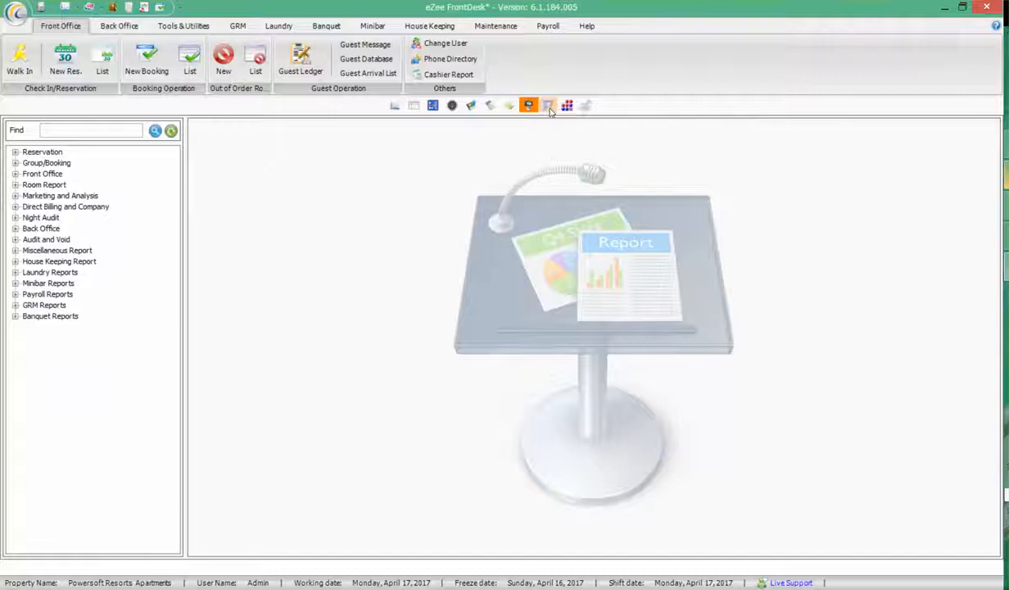
pyautogui.click(548, 106)
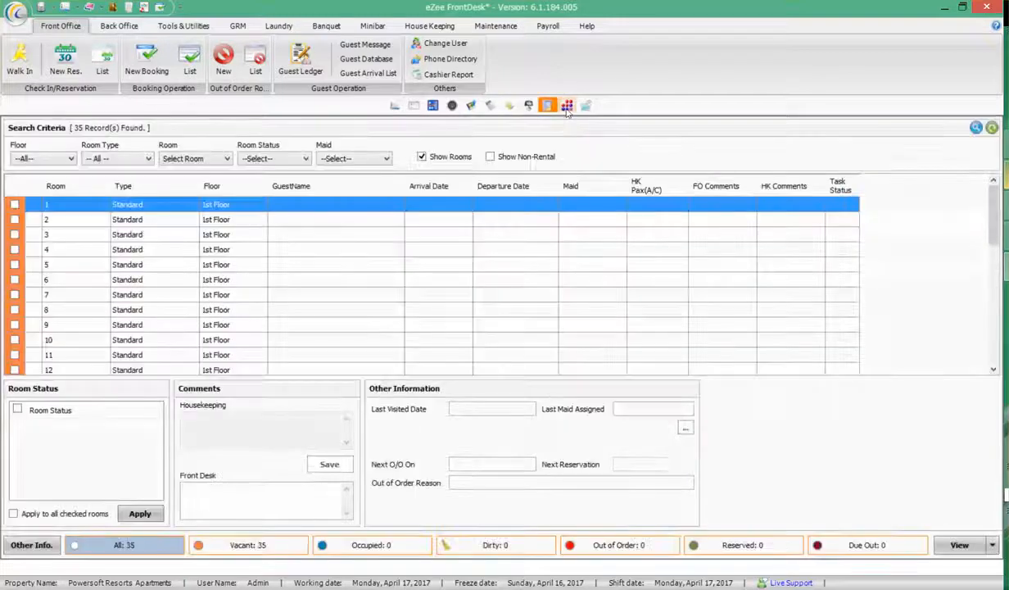
pyautogui.click(568, 107)
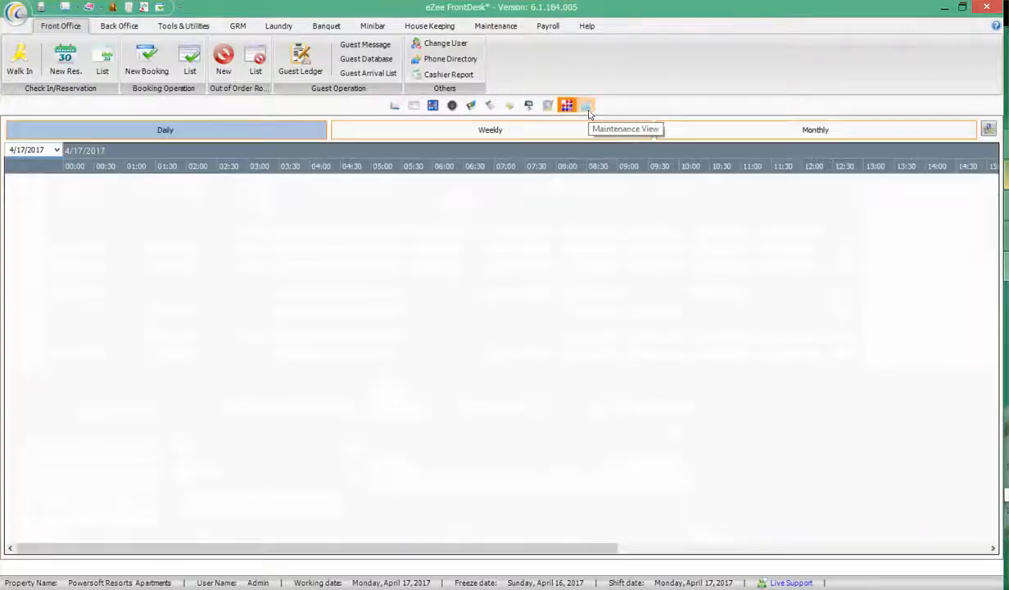
pyautogui.click(586, 106)
pyautogui.click(394, 106)
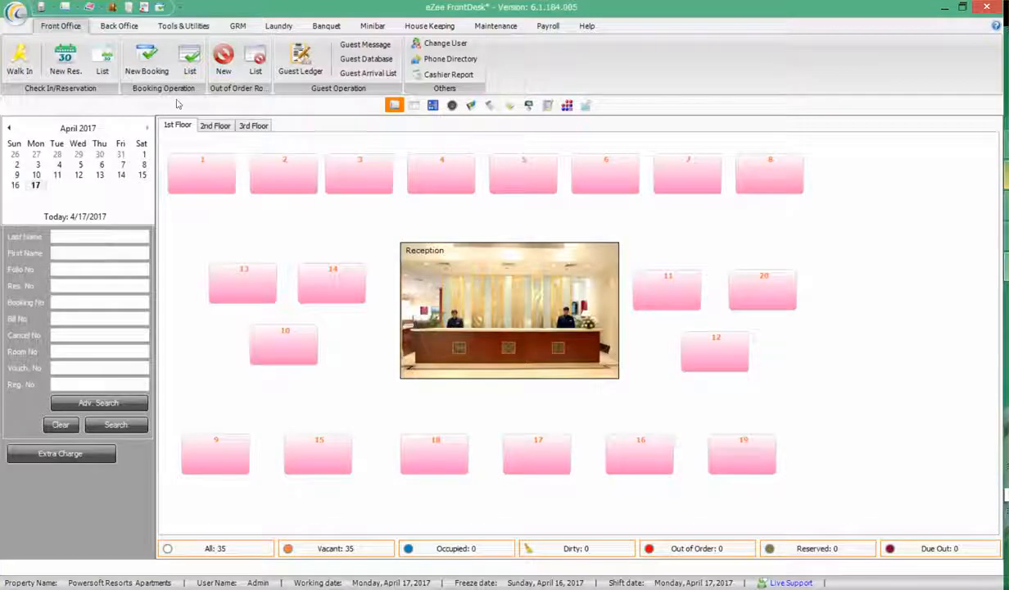
# Start a new reservation for Standard room 1, covering 4/17–4/18/2017
pyautogui.click(72, 61)
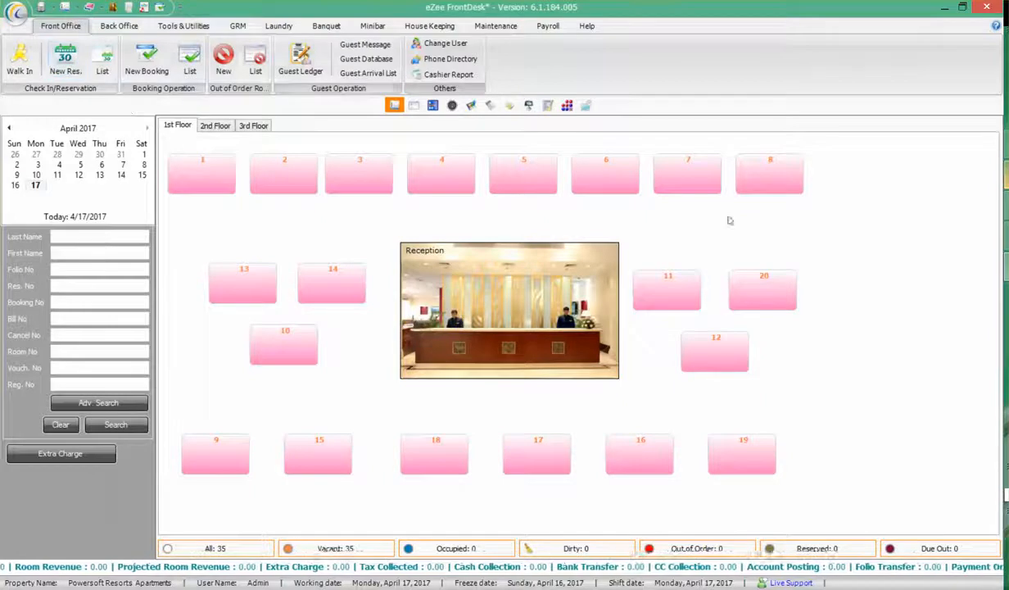
pyautogui.click(72, 64)
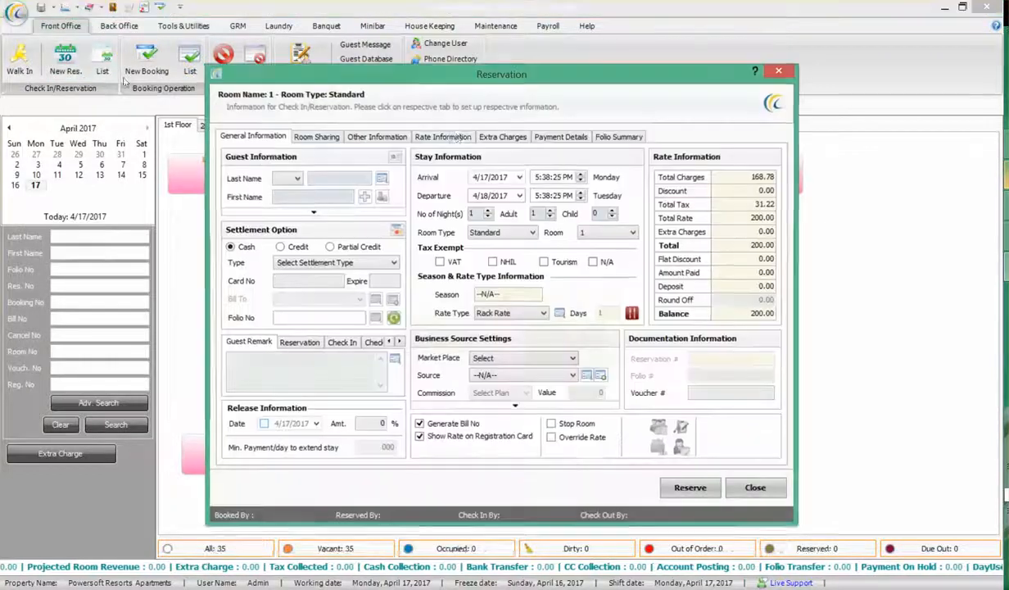
# Enter the guest's last and first names with title Mr, then expand the full guest details
pyautogui.click(297, 179)
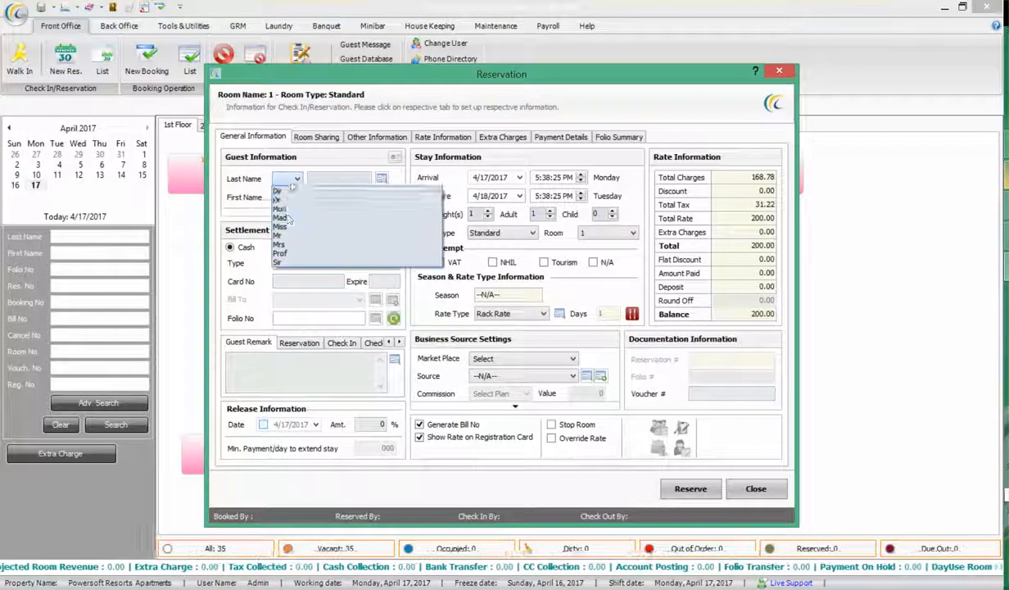
pyautogui.click(281, 244)
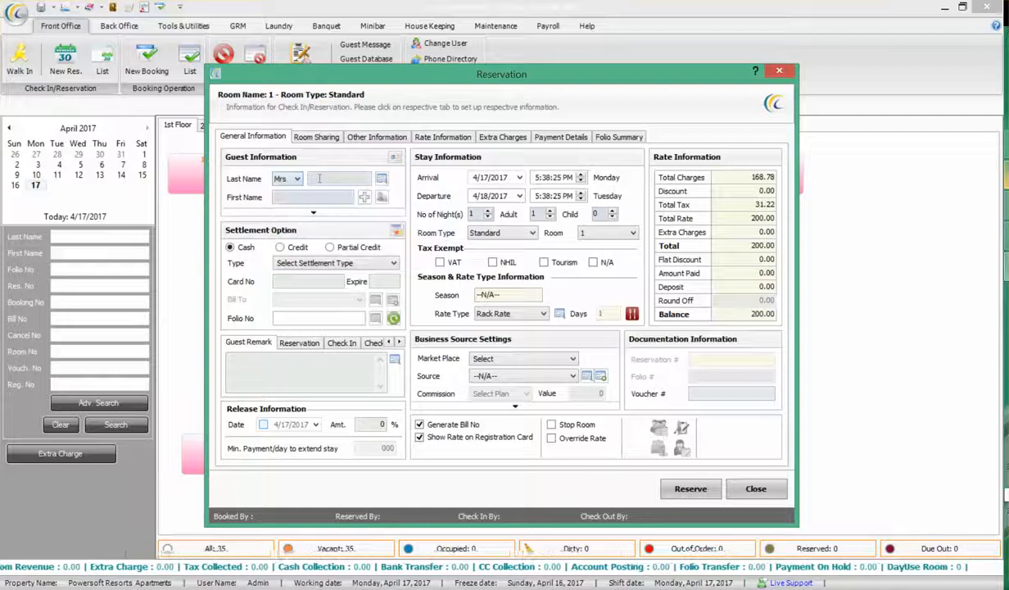
pyautogui.click(319, 178)
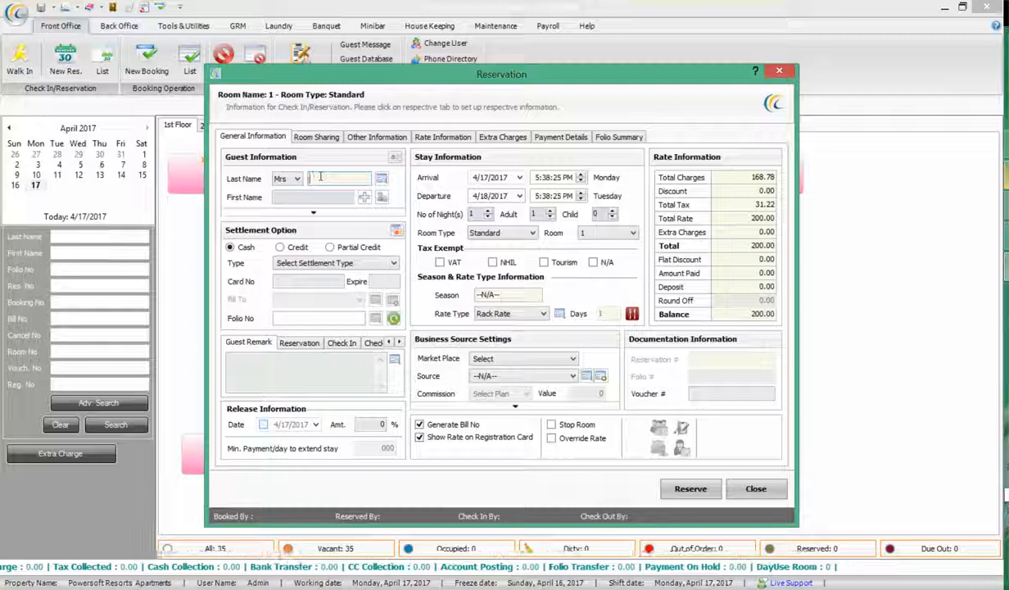
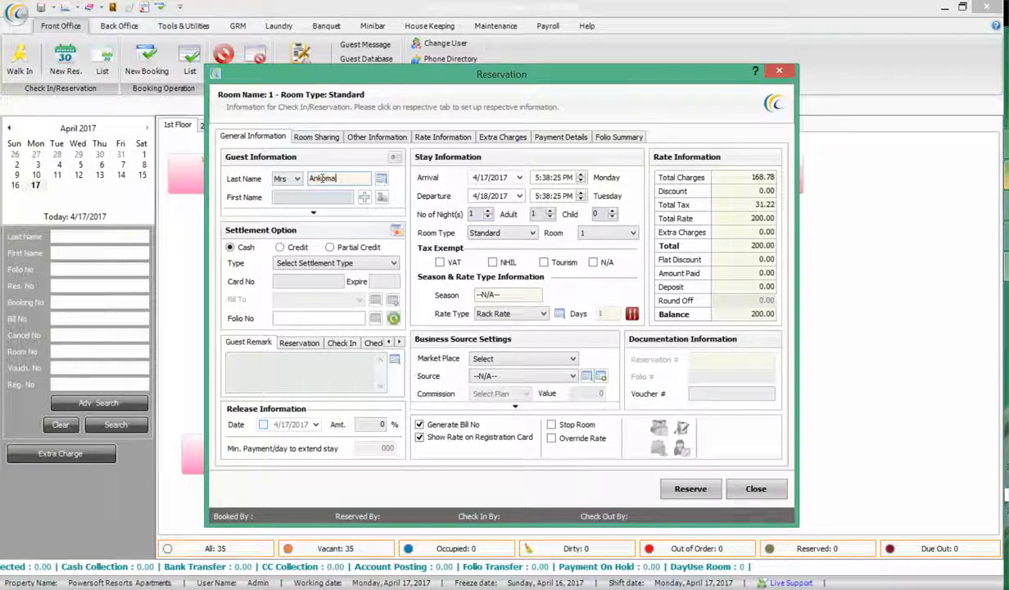
pyautogui.press('Tab')
pyautogui.click(297, 178)
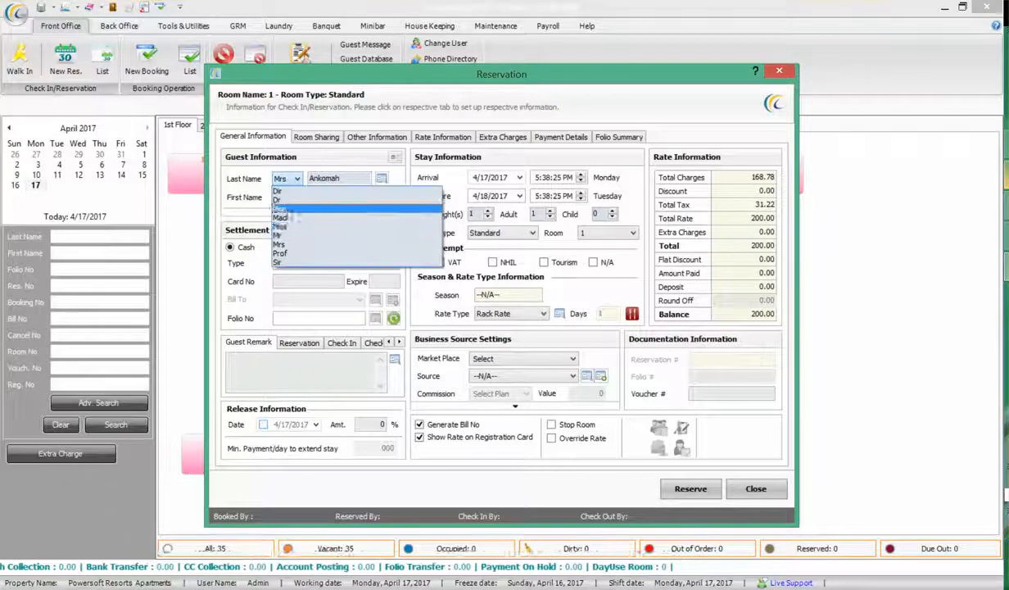
pyautogui.click(295, 220)
pyautogui.click(295, 218)
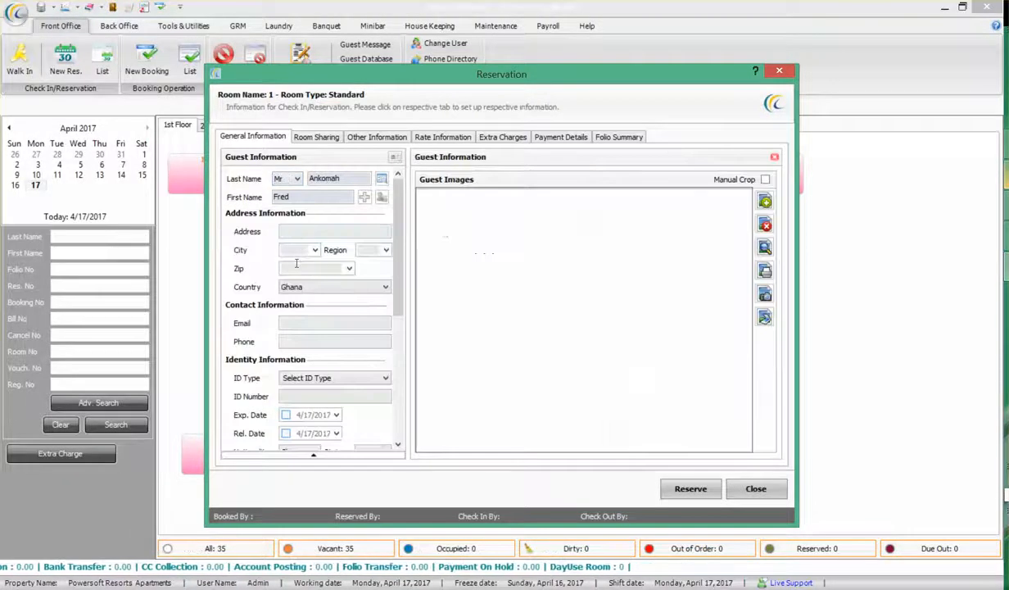
# Fill in the guest's postal address, city and region
pyautogui.click(300, 232)
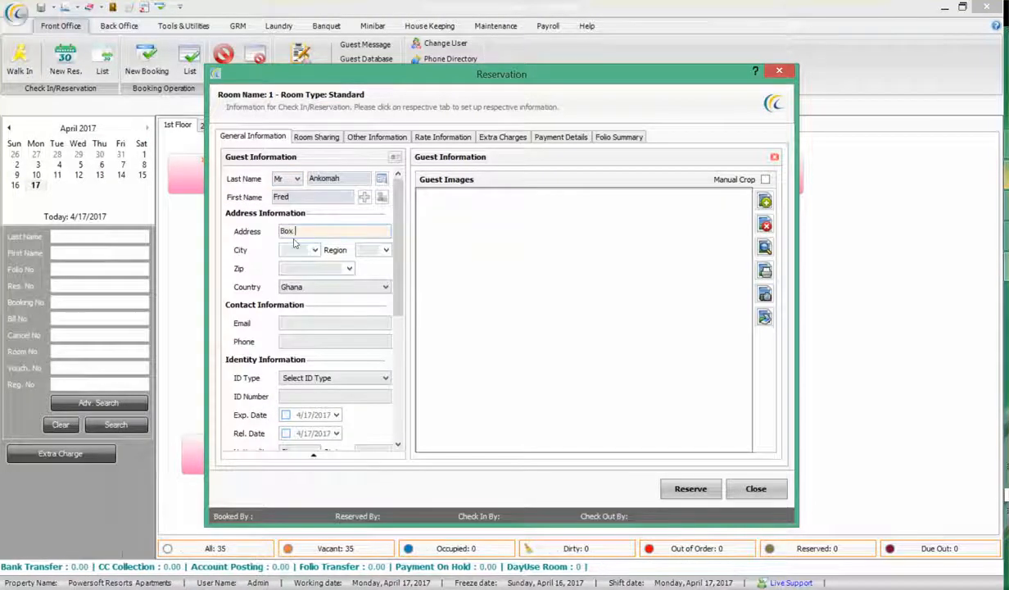
pyautogui.press('Tab')
pyautogui.write('Kumasi')
pyautogui.press('Tab')
pyautogui.write('A')
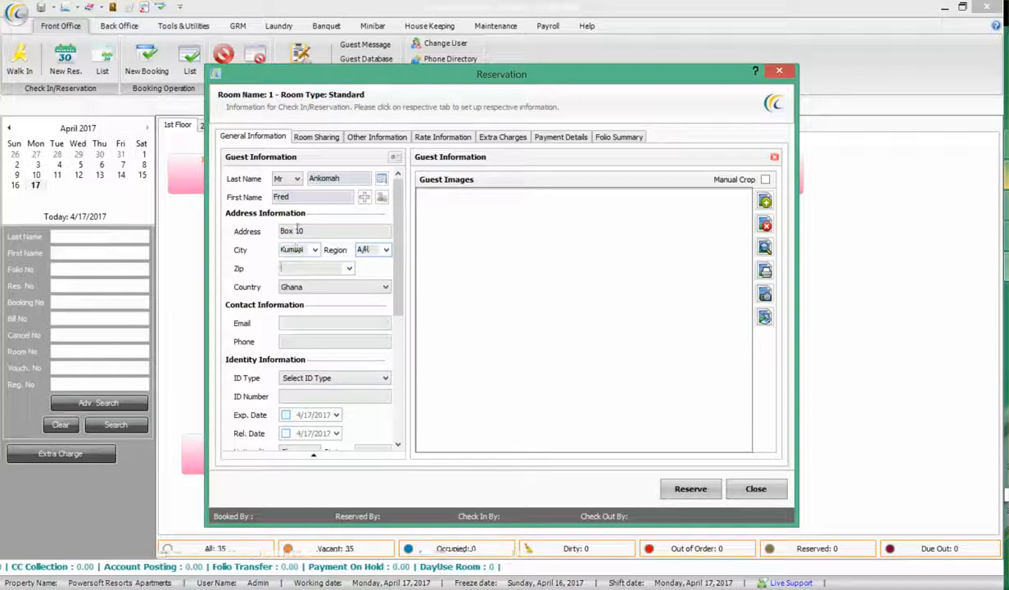
pyautogui.scroll(-2, 292, 238)
# Enter the guest's e-mail address and phone number, correcting a typo in the e-mail
pyautogui.click(321, 210)
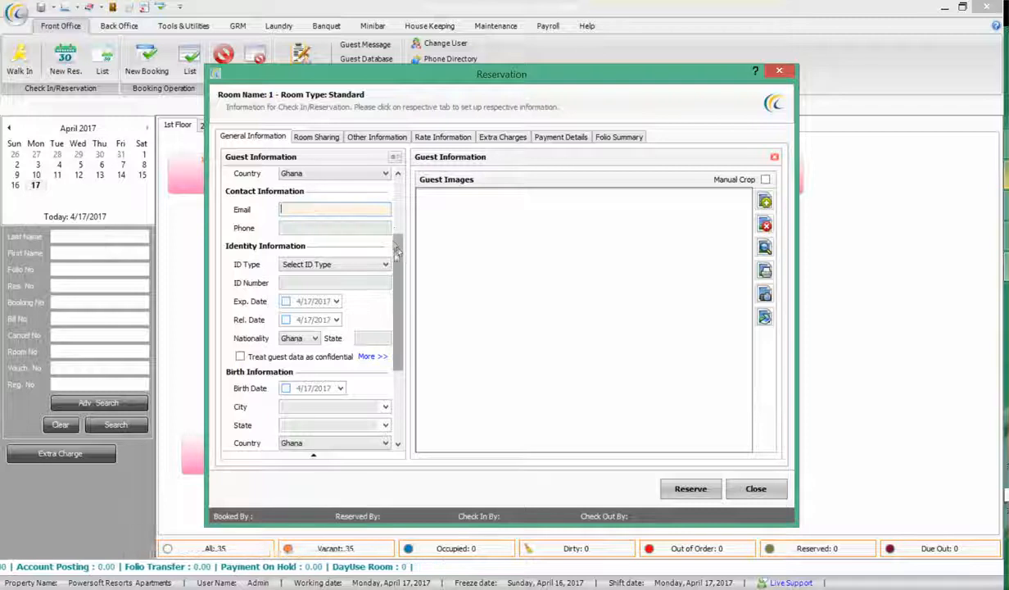
pyautogui.scroll(2, 395, 206)
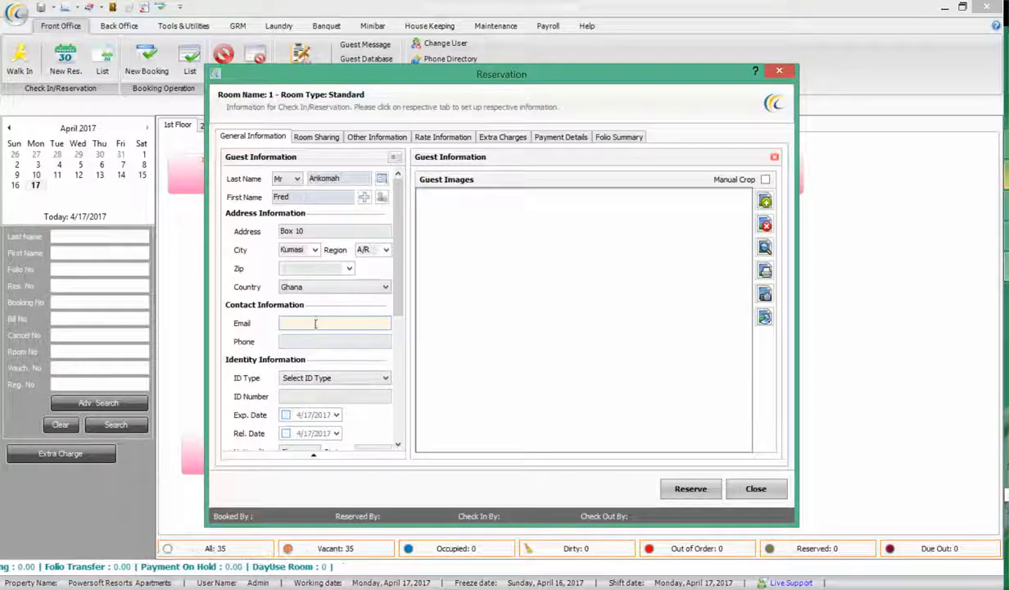
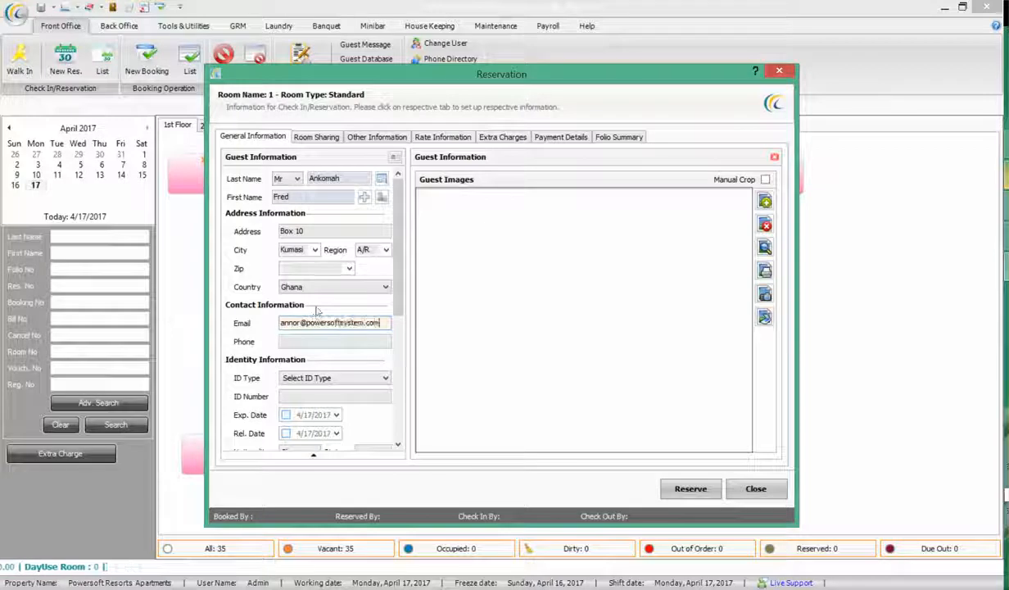
pyautogui.press('Tab')
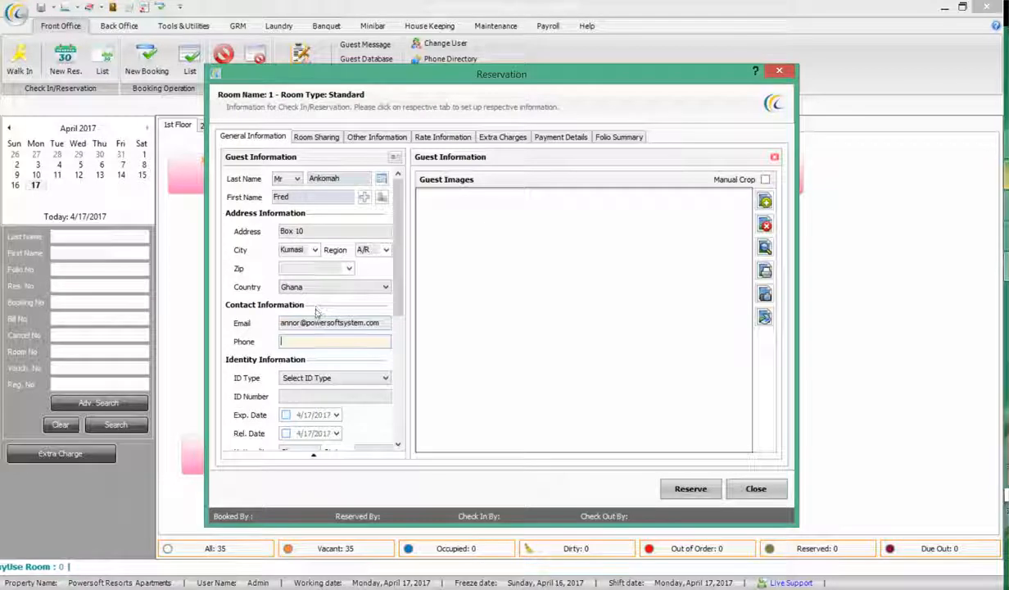
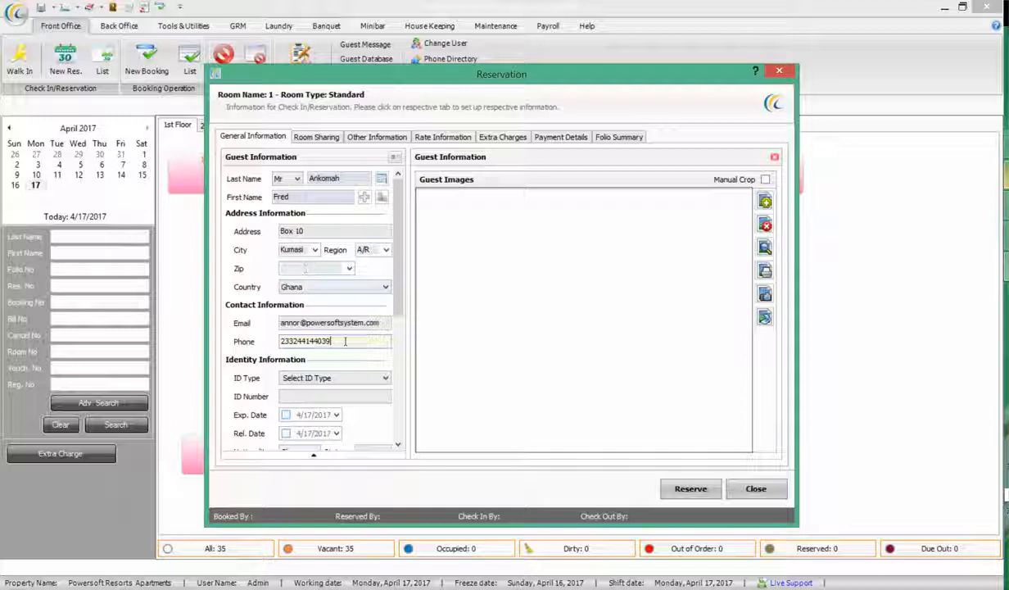
pyautogui.moveTo(345, 340); pyautogui.dragTo(269, 337)
pyautogui.moveTo(381, 322); pyautogui.dragTo(245, 319)
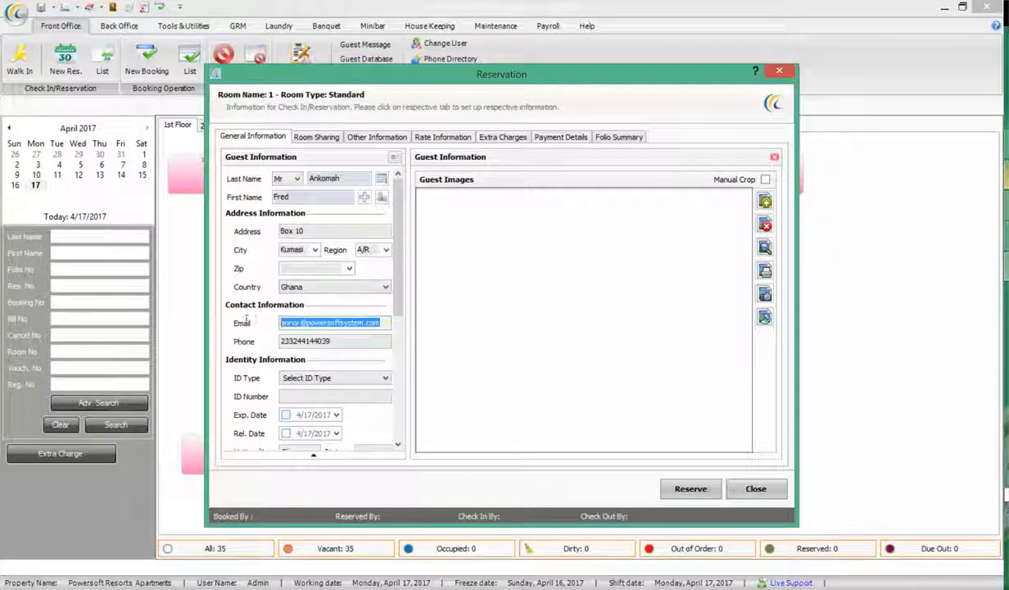
pyautogui.moveTo(354, 342); pyautogui.dragTo(270, 341)
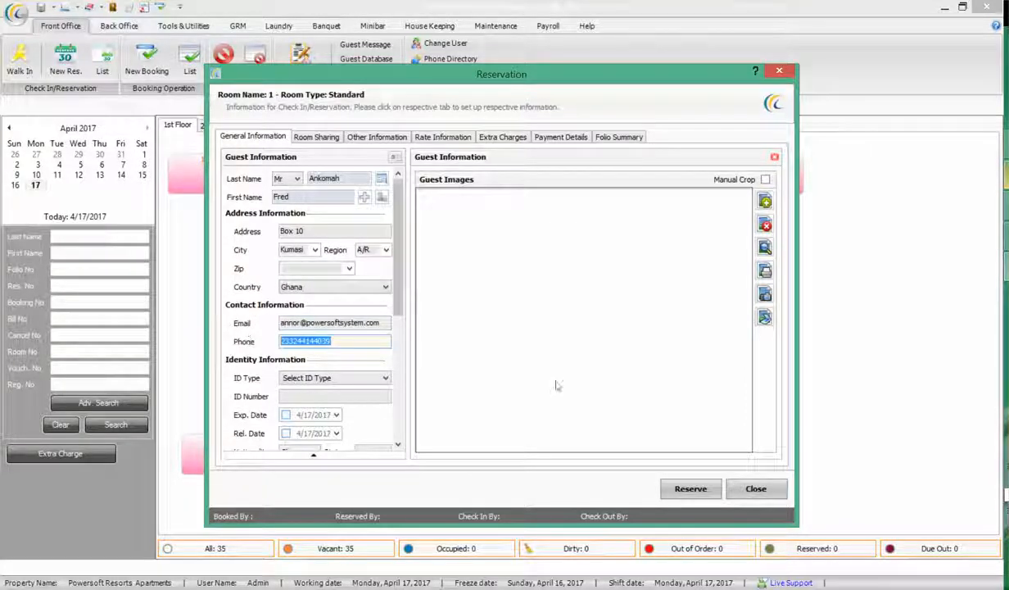
pyautogui.moveTo(396, 285); pyautogui.dragTo(396, 332)
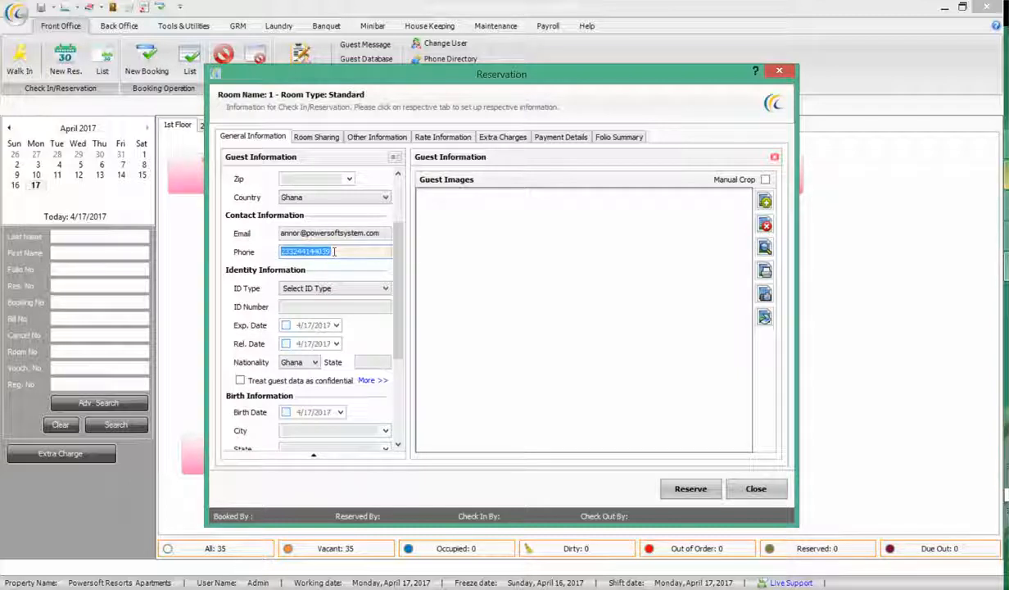
# Close the Guest Images panel and record a Driver License as ID type with the guest's ID number
pyautogui.click(774, 158)
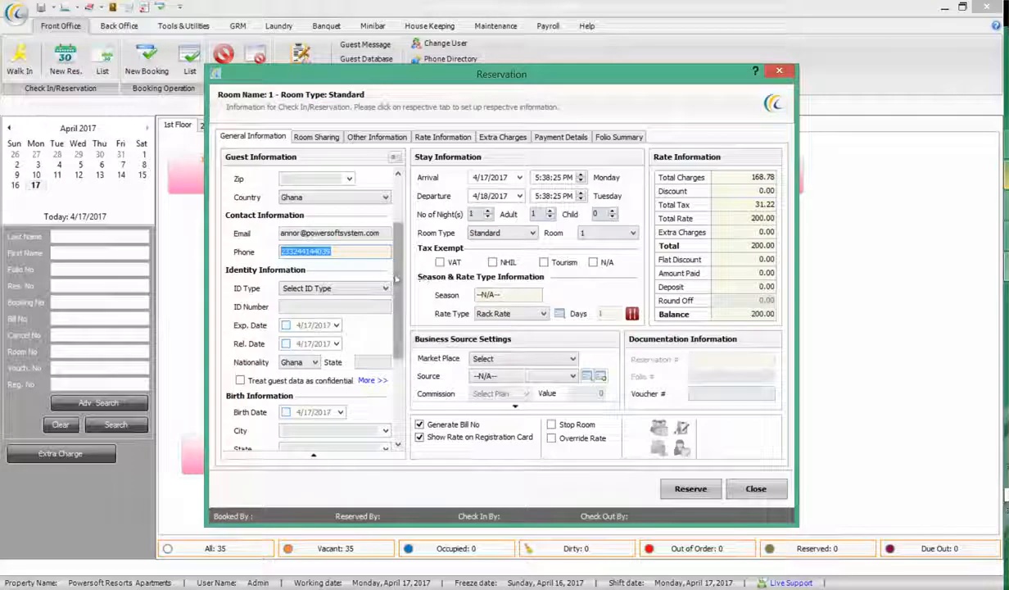
pyautogui.scroll(-1, 392, 285)
pyautogui.click(336, 272)
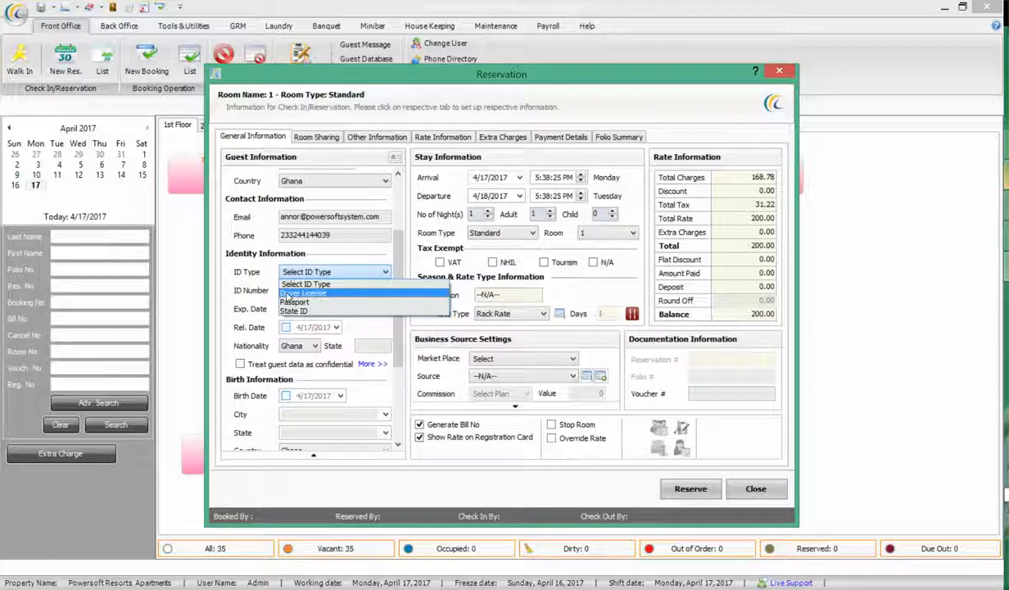
pyautogui.click(319, 284)
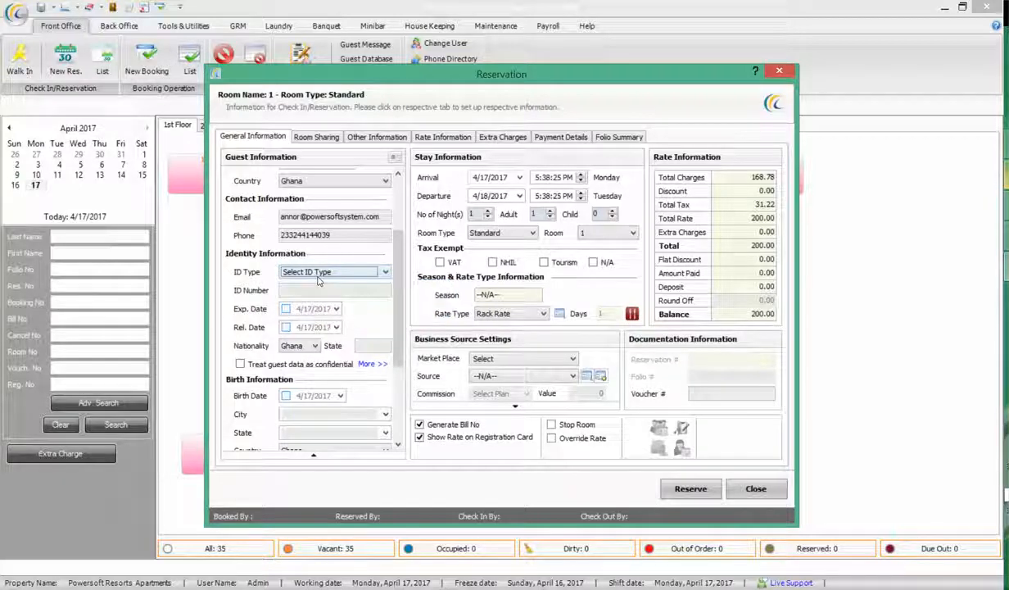
pyautogui.click(316, 273)
pyautogui.click(307, 283)
pyautogui.click(311, 291)
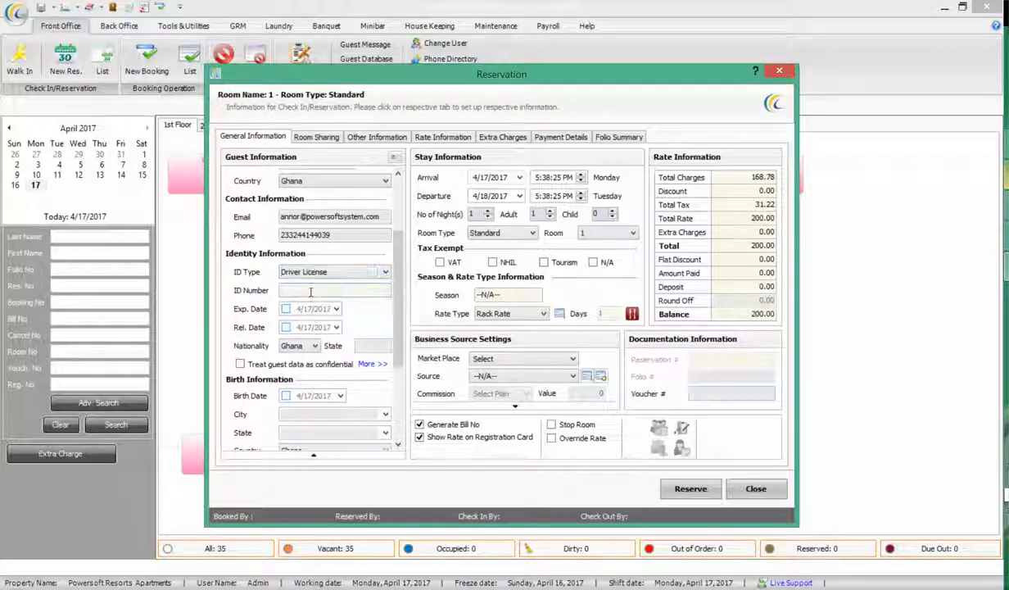
pyautogui.click(311, 291)
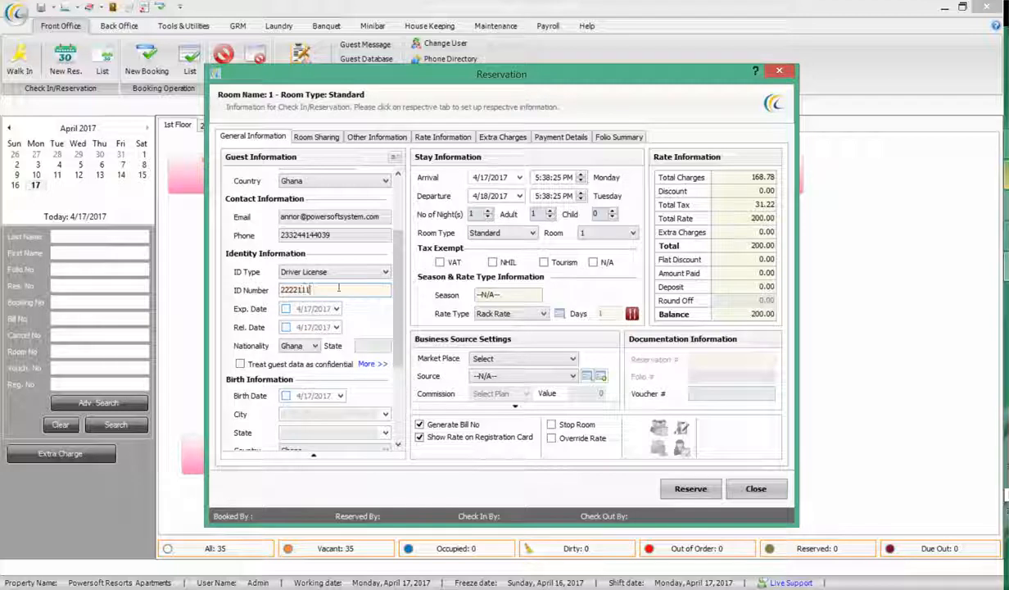
# Check the gender and guest type options without changing them, scrolling through guest details
pyautogui.scroll(-3, 328, 287)
pyautogui.scroll(2, 323, 287)
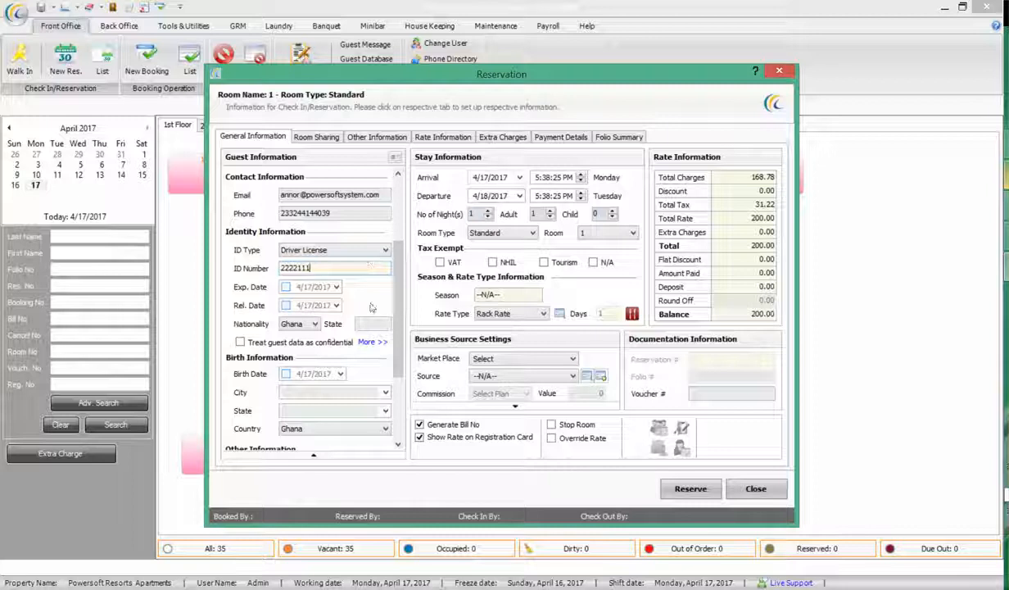
pyautogui.scroll(-3, 327, 311)
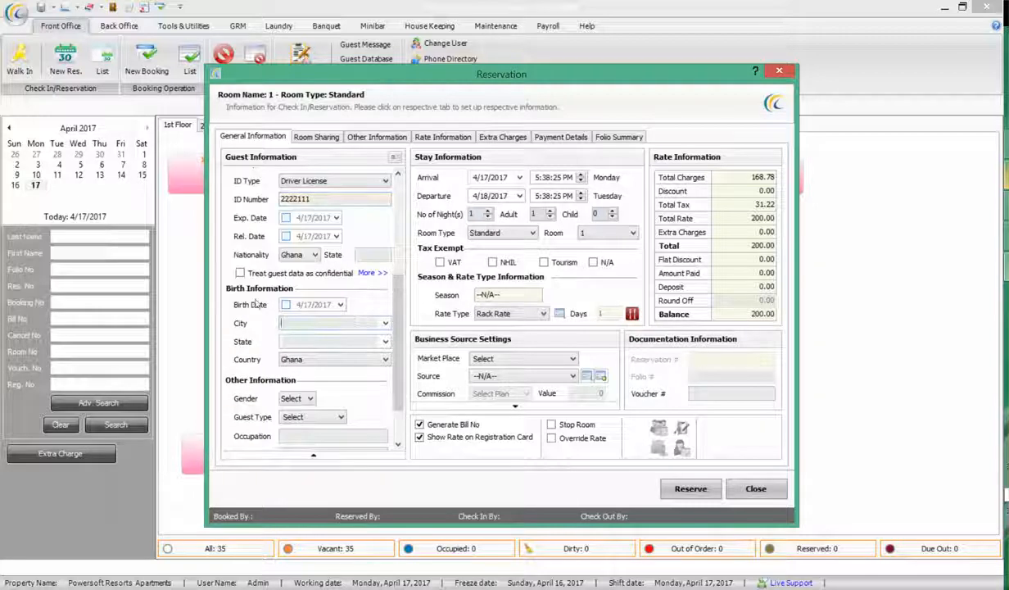
pyautogui.click(296, 402)
pyautogui.click(296, 410)
pyautogui.click(297, 419)
pyautogui.click(298, 418)
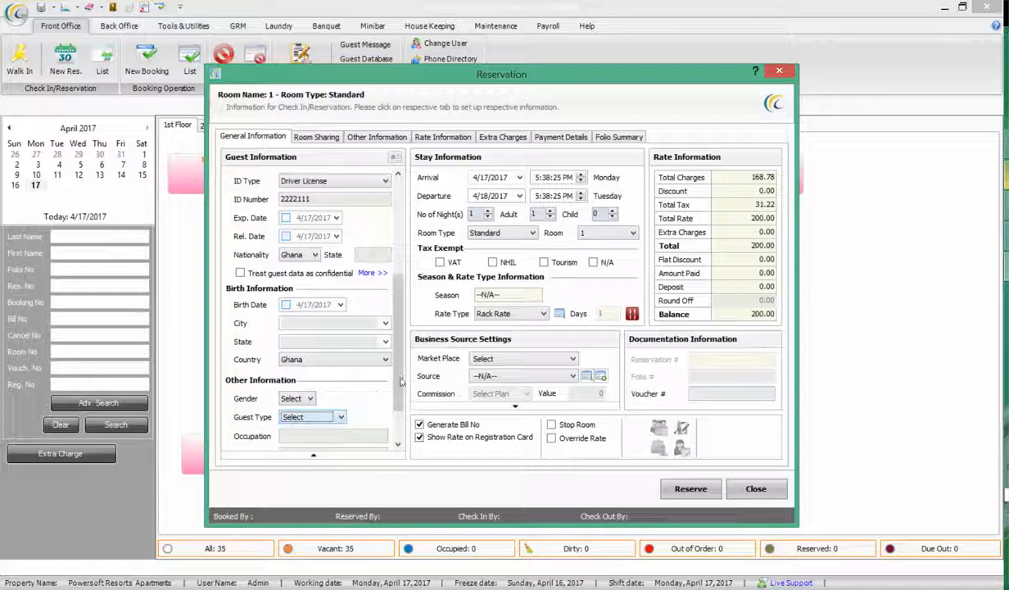
pyautogui.scroll(-2, 328, 413)
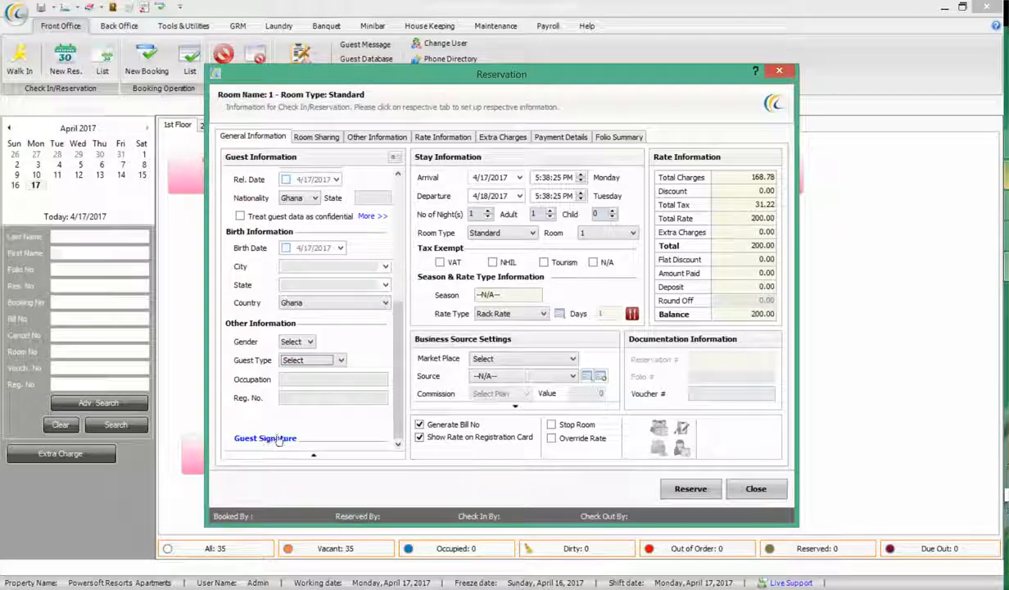
pyautogui.moveTo(399, 401); pyautogui.dragTo(396, 269)
# Collapse the guest details and switch between the guest and reservation remark fields
pyautogui.click(313, 456)
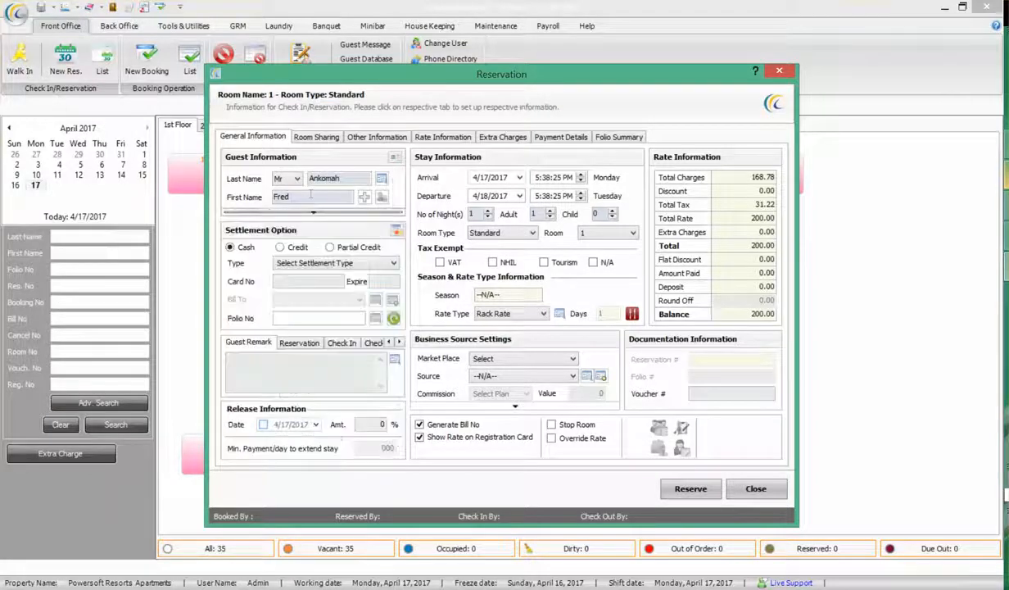
pyautogui.click(344, 178)
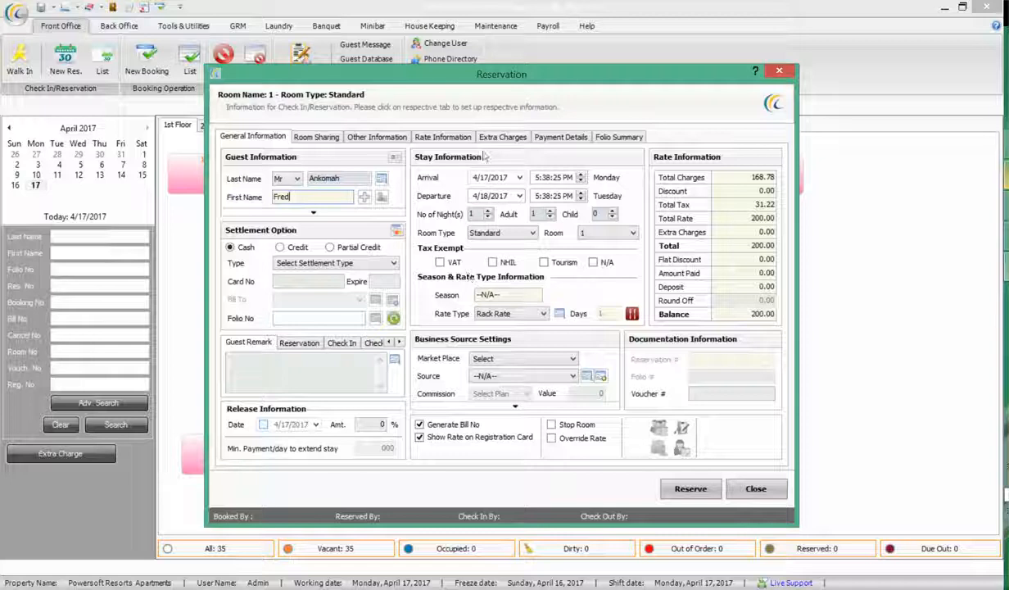
pyautogui.click(242, 355)
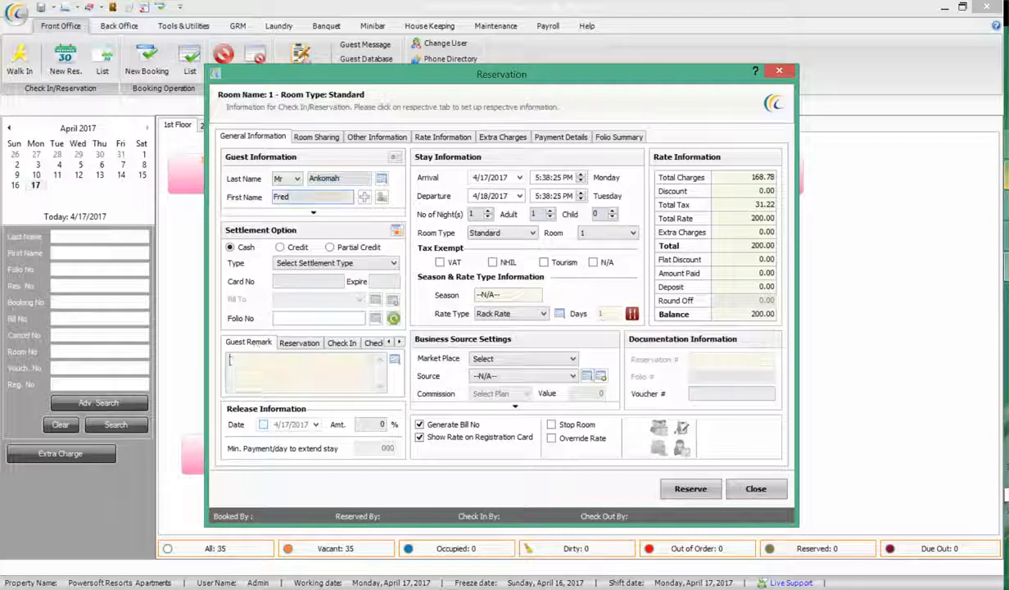
pyautogui.click(299, 342)
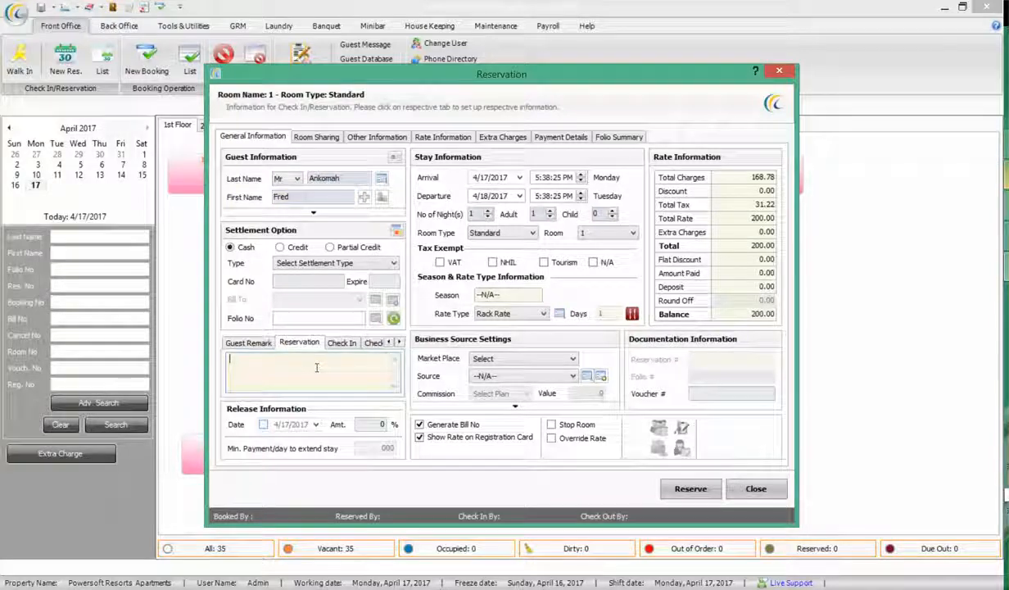
pyautogui.click(262, 345)
pyautogui.click(302, 345)
pyautogui.click(284, 345)
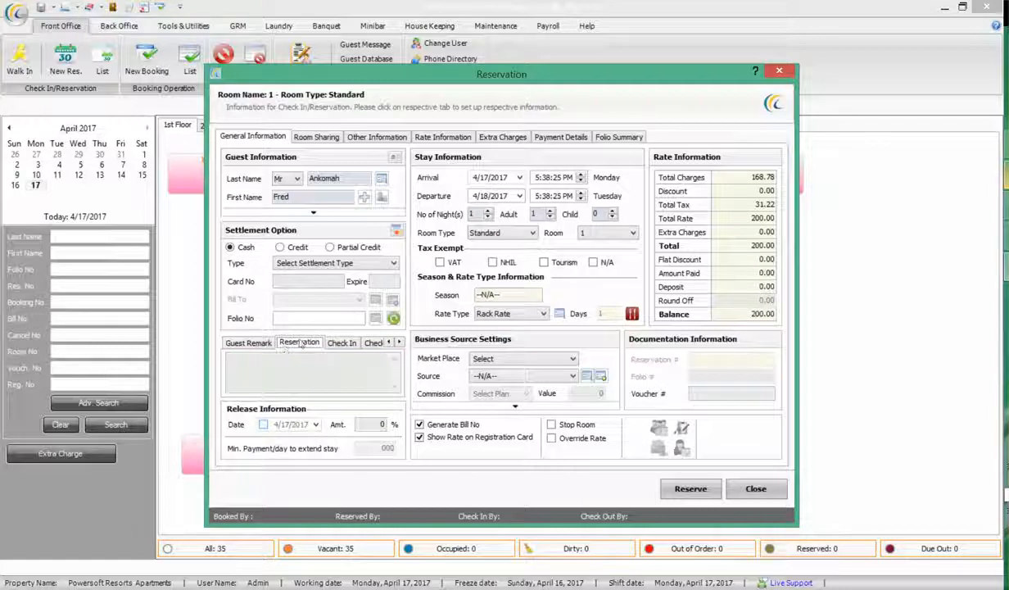
pyautogui.click(298, 345)
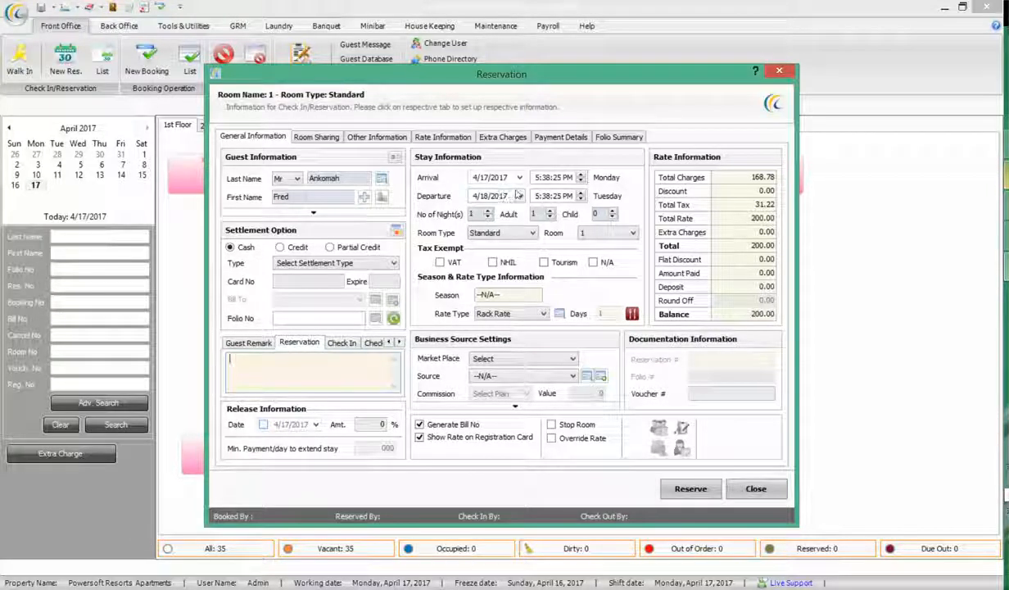
pyautogui.click(519, 196)
# Set the departure date to 4/19/2017
pyautogui.click(542, 271)
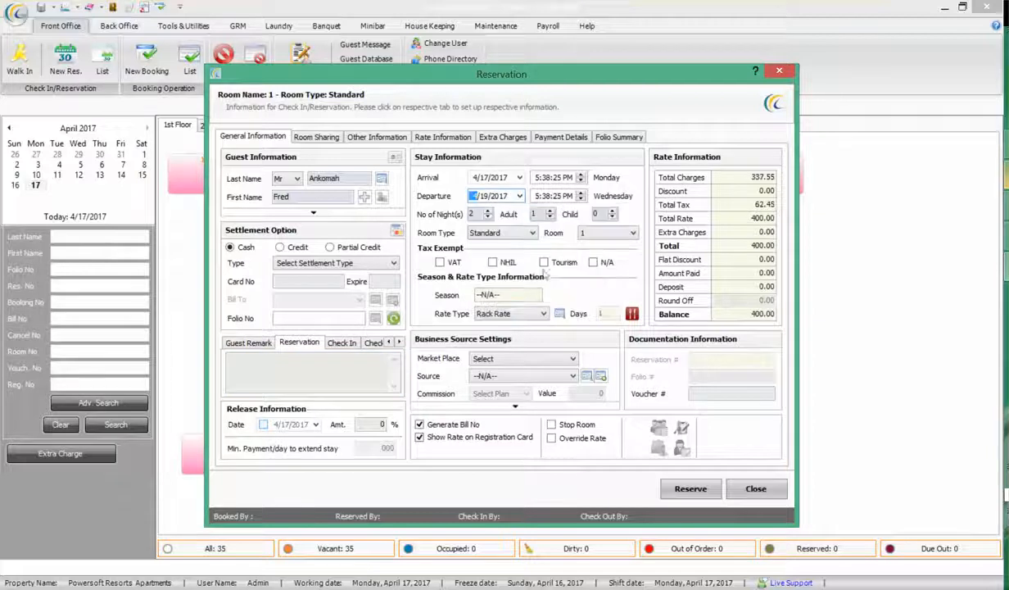
pyautogui.click(558, 178)
pyautogui.click(534, 179)
# Assign Standard room 5 at Rack Rate, after briefly trying Executive room 21
pyautogui.click(489, 233)
pyautogui.click(486, 246)
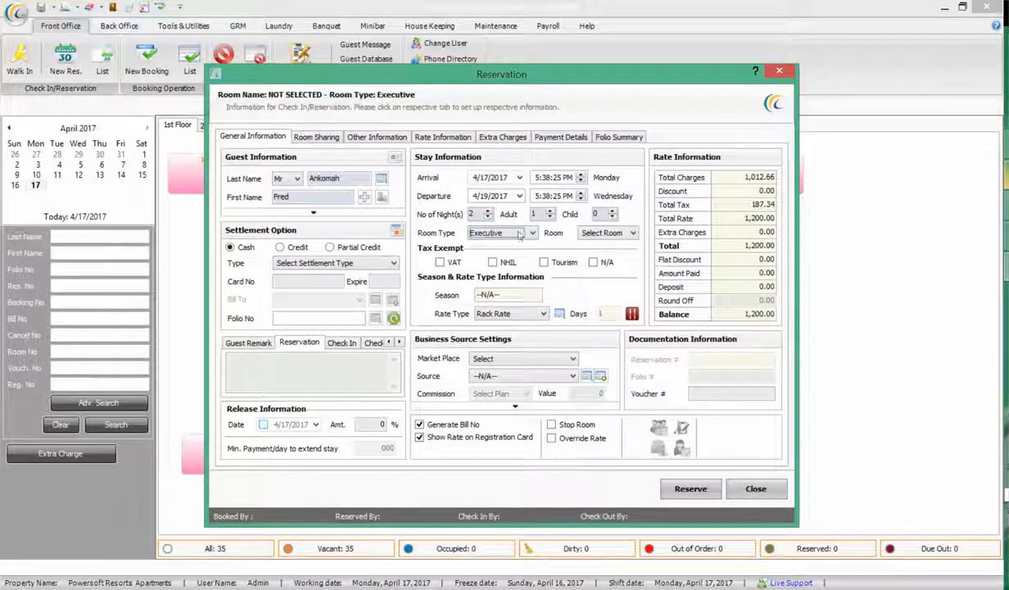
pyautogui.click(606, 232)
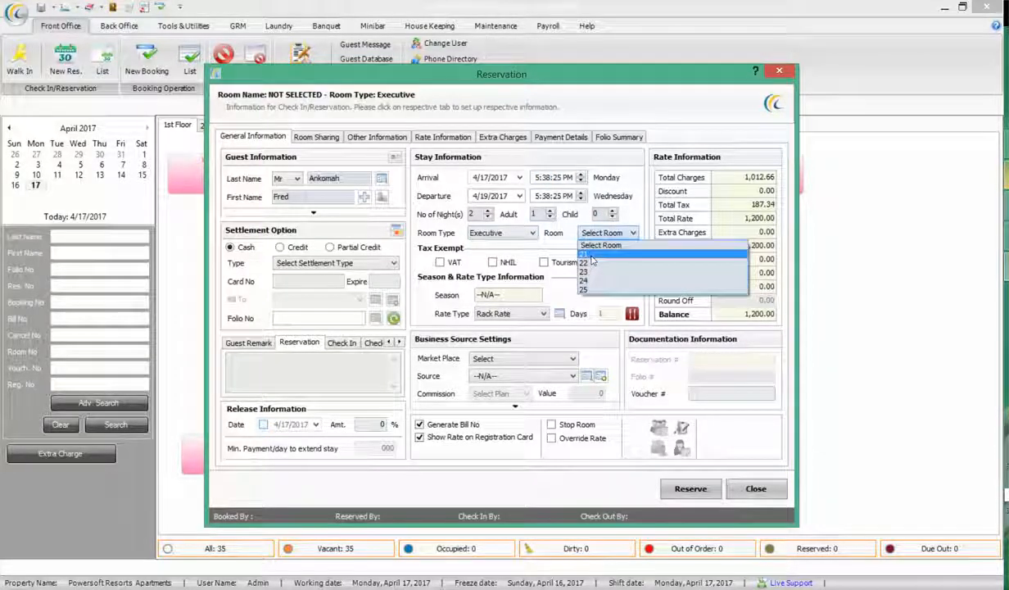
pyautogui.click(591, 256)
pyautogui.click(502, 233)
pyautogui.click(488, 255)
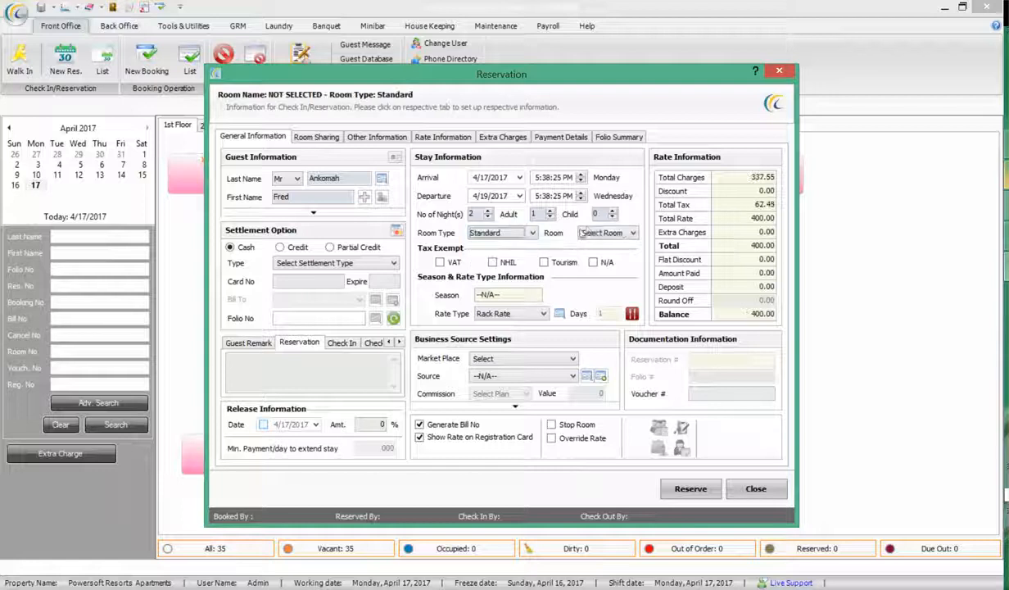
pyautogui.click(594, 234)
pyautogui.click(573, 288)
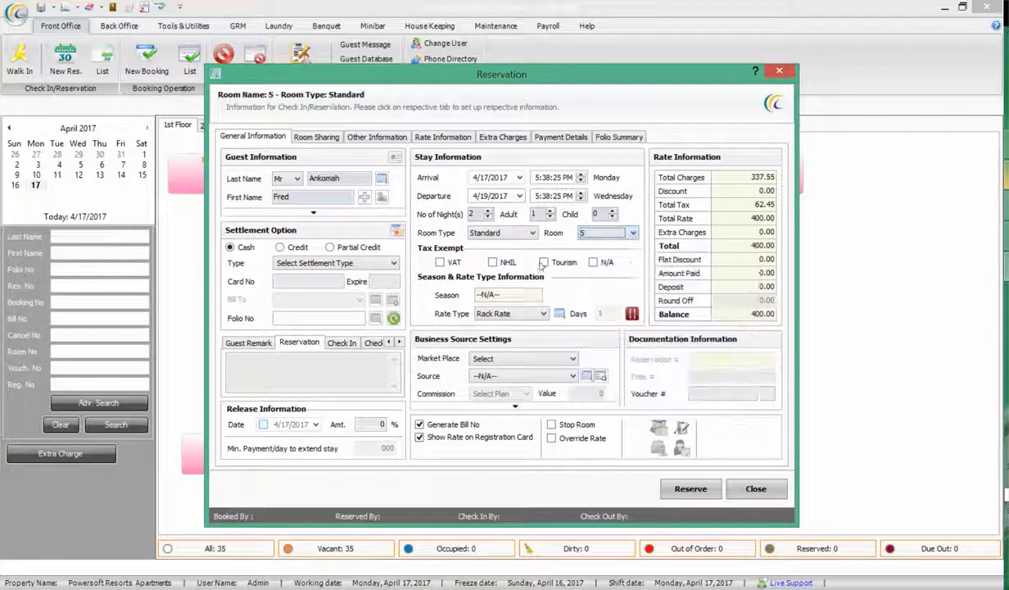
pyautogui.click(506, 315)
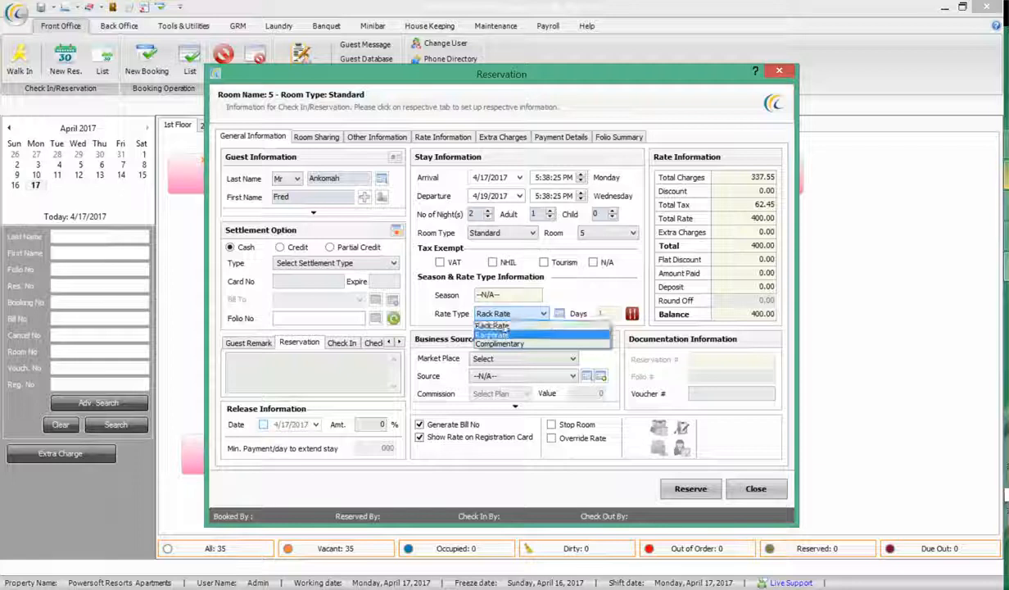
pyautogui.click(581, 289)
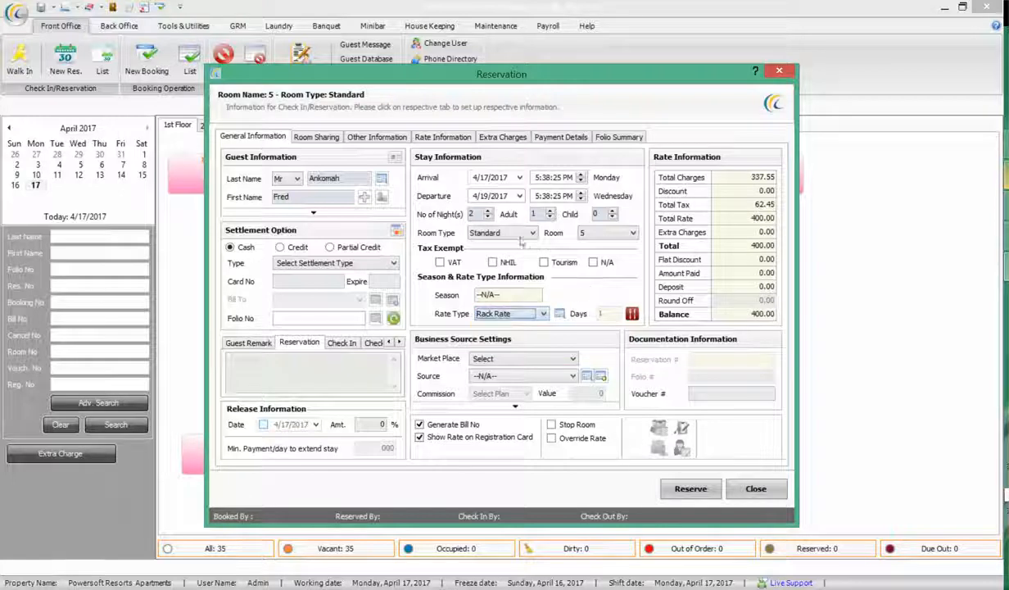
# Set the stay to three nights, ending 4/20/2017 and totalling 600.00
pyautogui.click(487, 211)
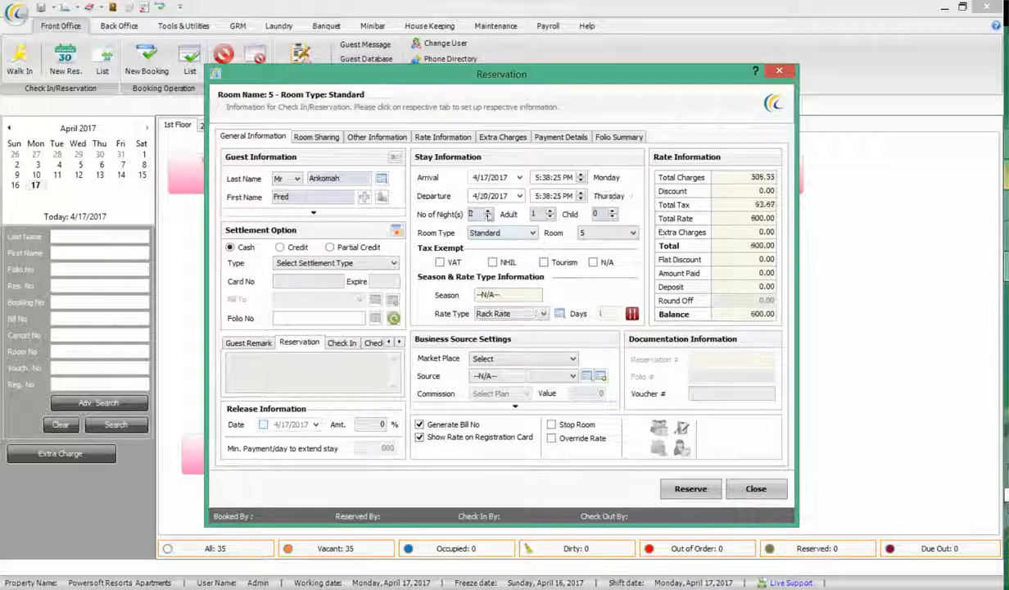
pyautogui.click(487, 217)
pyautogui.click(487, 217)
pyautogui.click(488, 211)
pyautogui.click(488, 211)
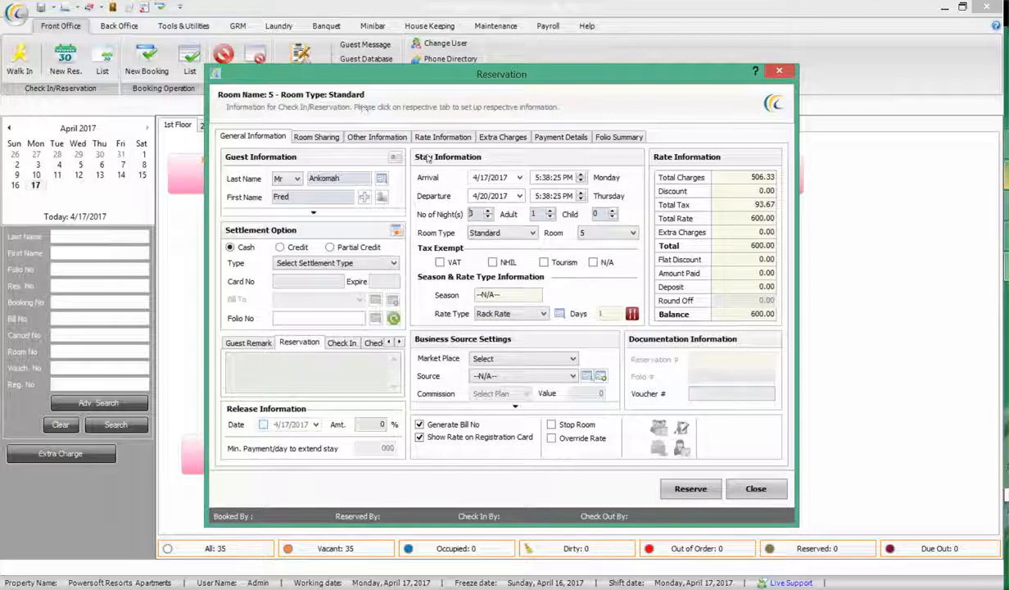
pyautogui.click(553, 137)
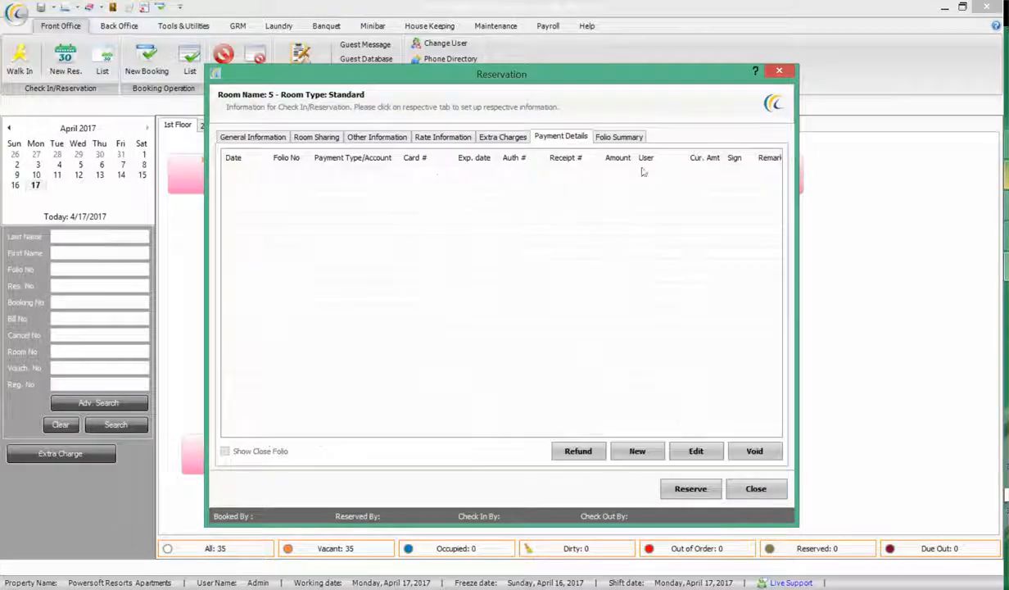
# Record a 250 Reservation Deposit paid as Cash GHC - Adv.Deposit
pyautogui.click(637, 449)
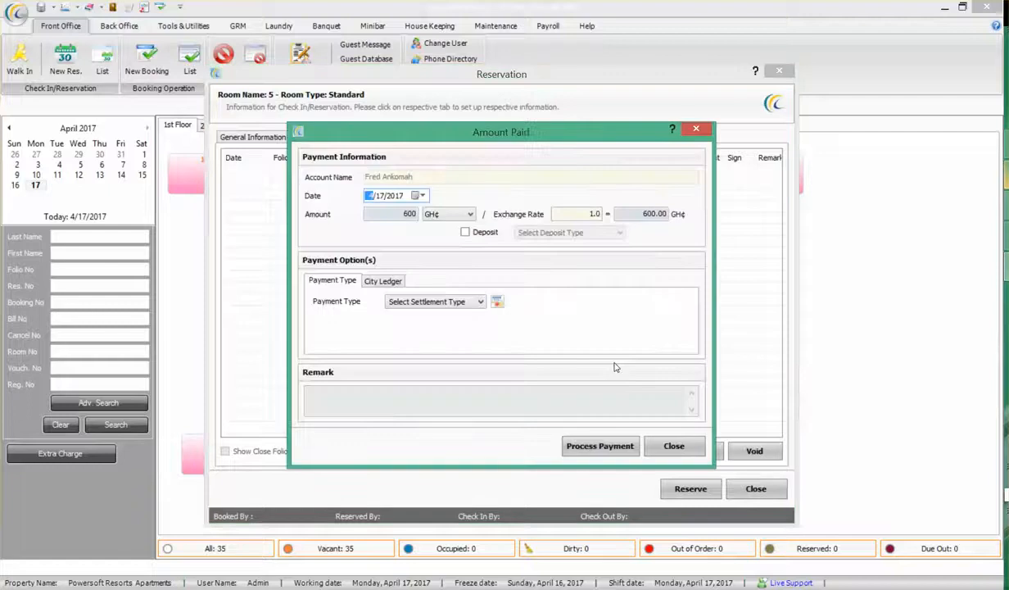
pyautogui.click(465, 233)
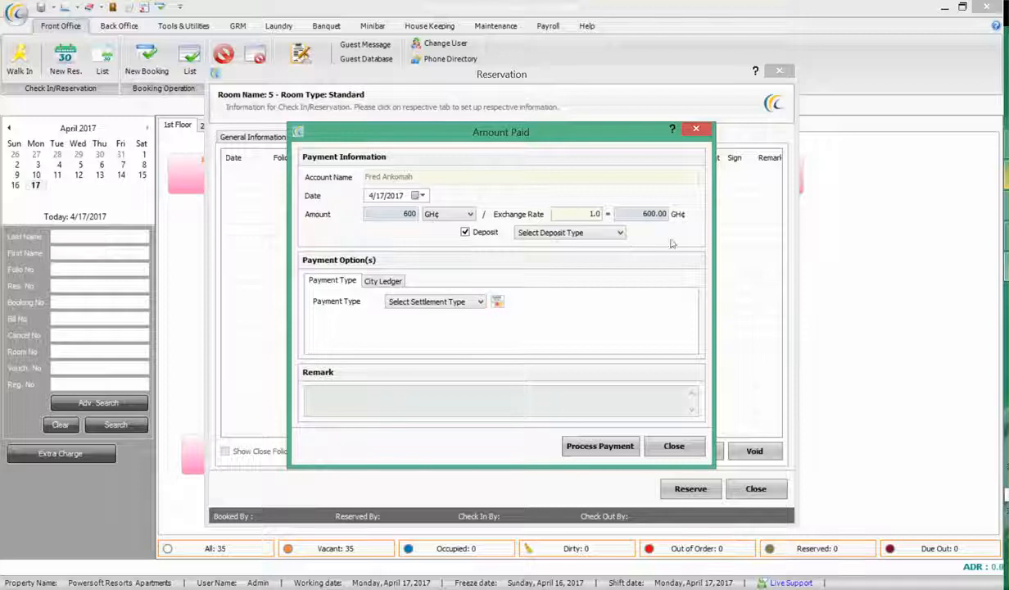
pyautogui.click(590, 233)
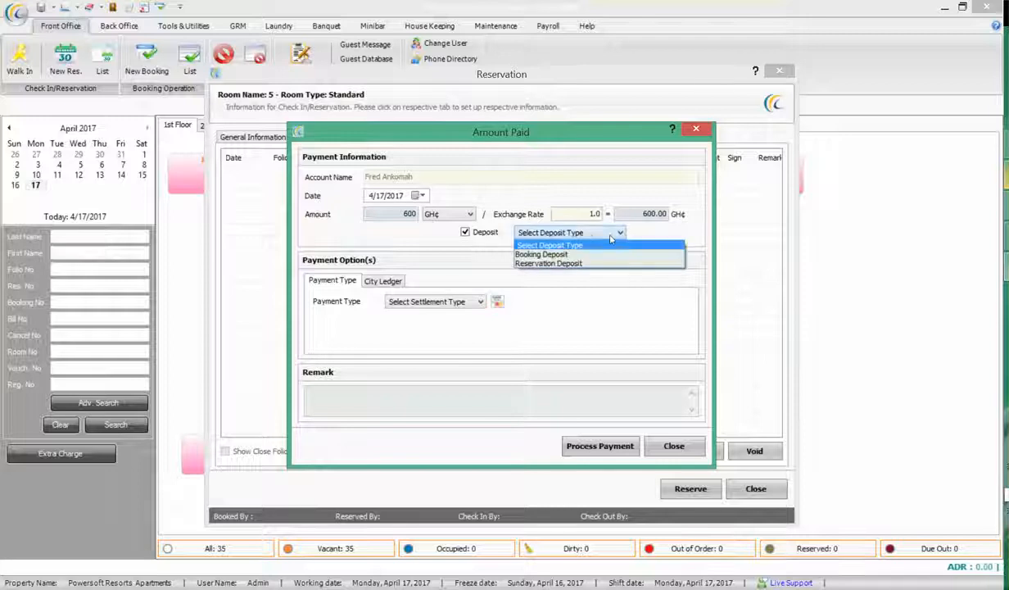
pyautogui.click(561, 263)
pyautogui.moveTo(396, 215); pyautogui.dragTo(480, 220)
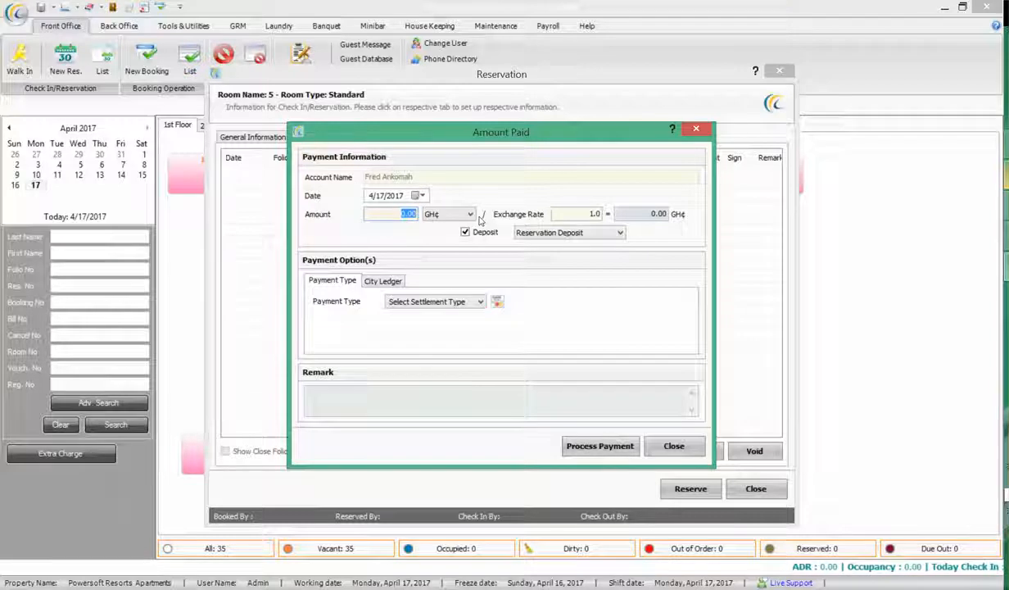
pyautogui.write('250')
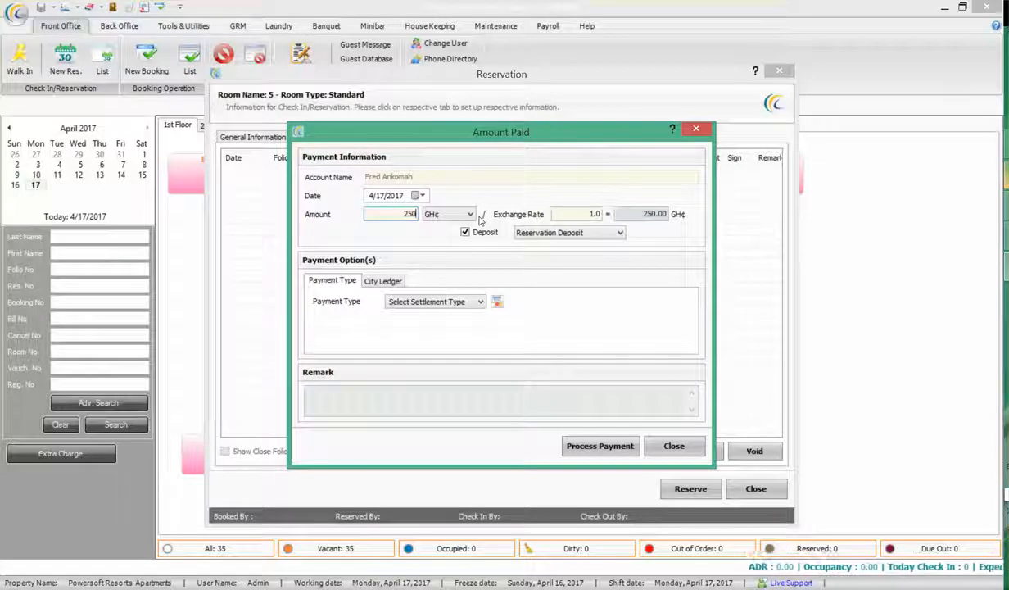
pyautogui.moveTo(445, 134); pyautogui.dragTo(514, 129)
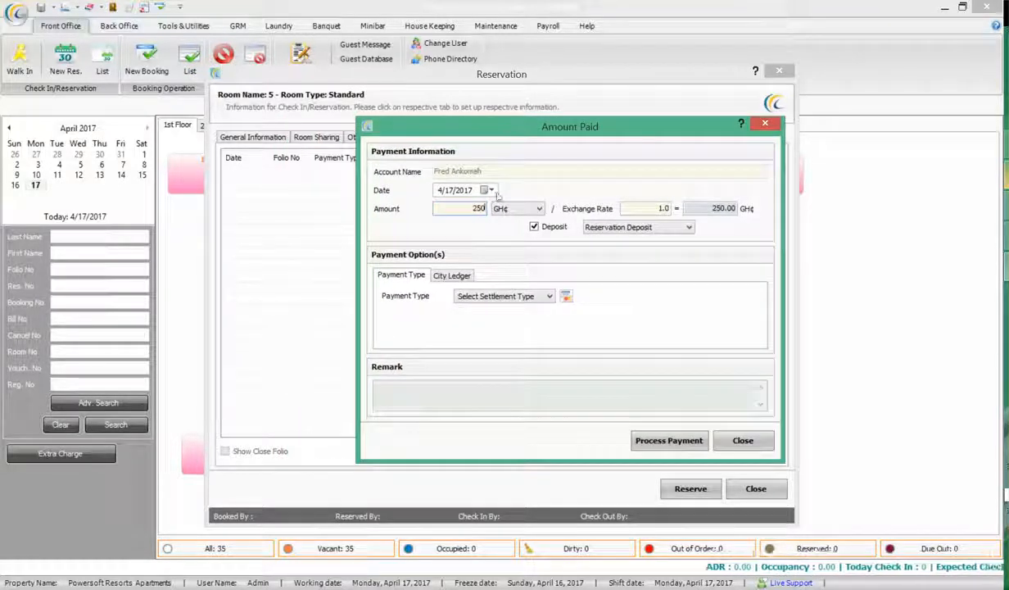
pyautogui.click(516, 298)
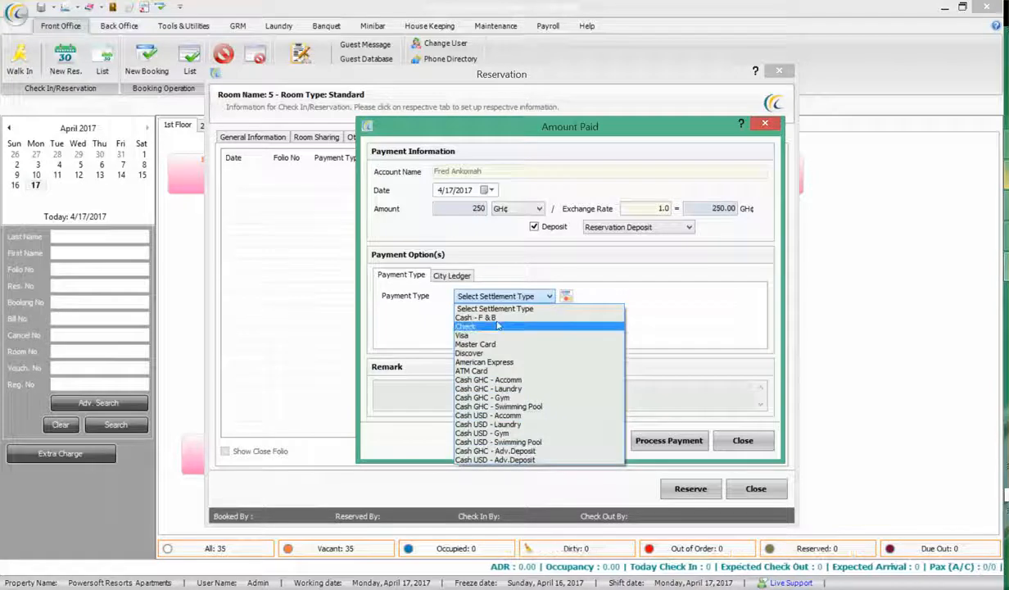
pyautogui.click(491, 451)
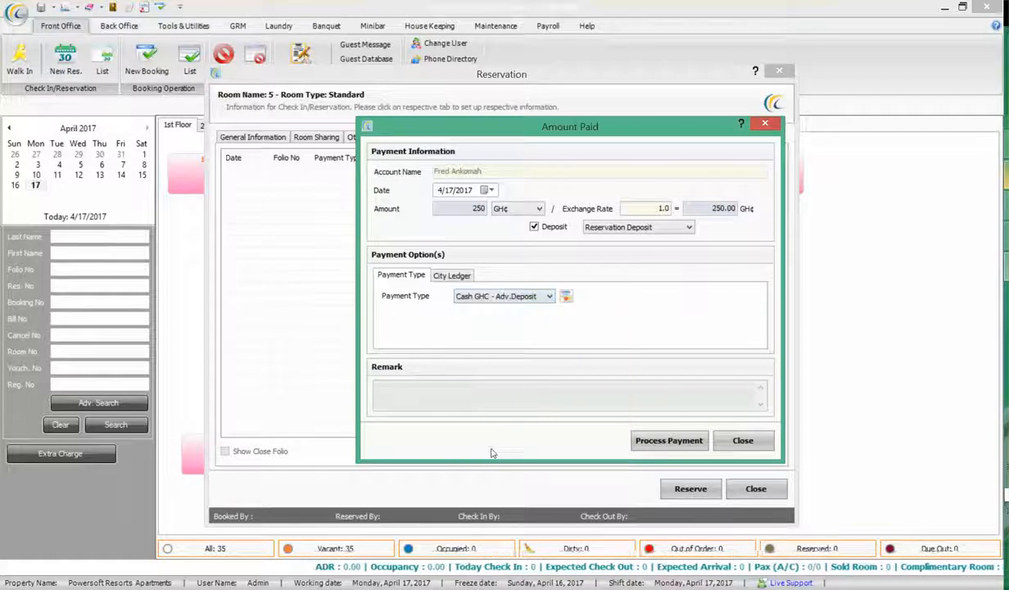
pyautogui.click(679, 442)
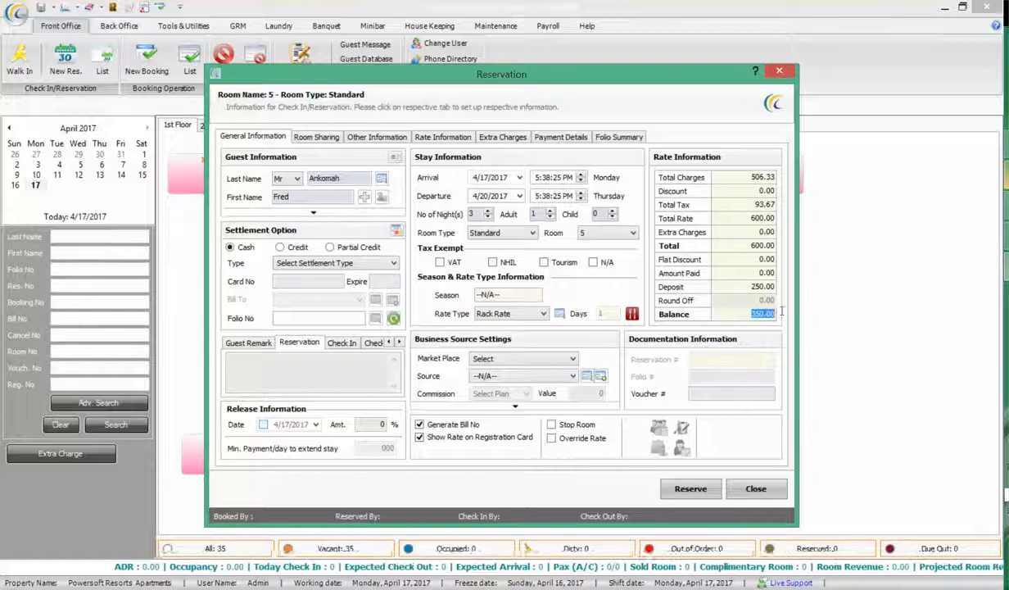
# Save the reservation as Reservation No. 7 and dismiss the saved and mail-sent notices
pyautogui.click(775, 286)
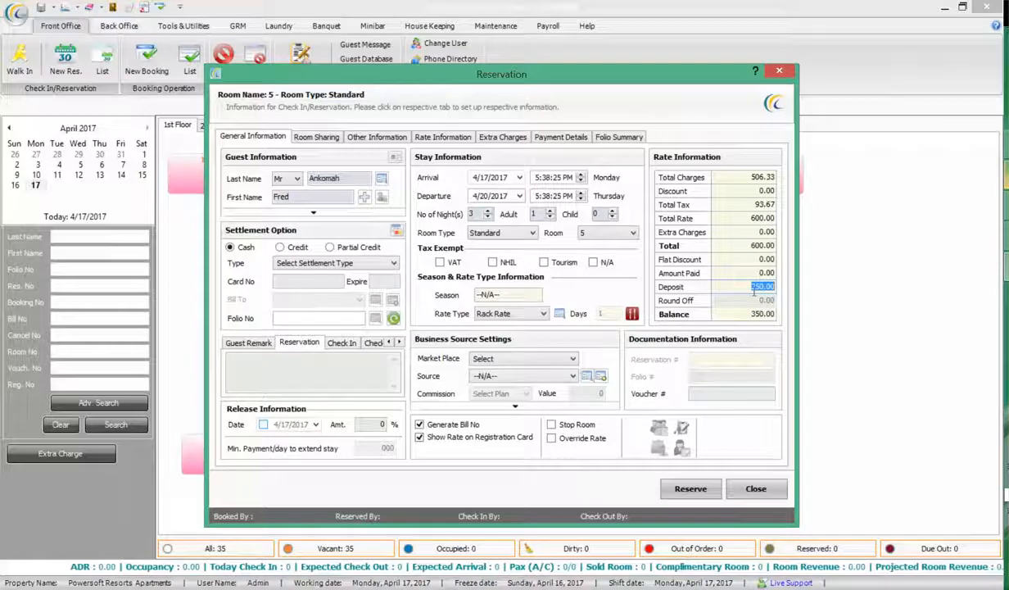
pyautogui.click(688, 489)
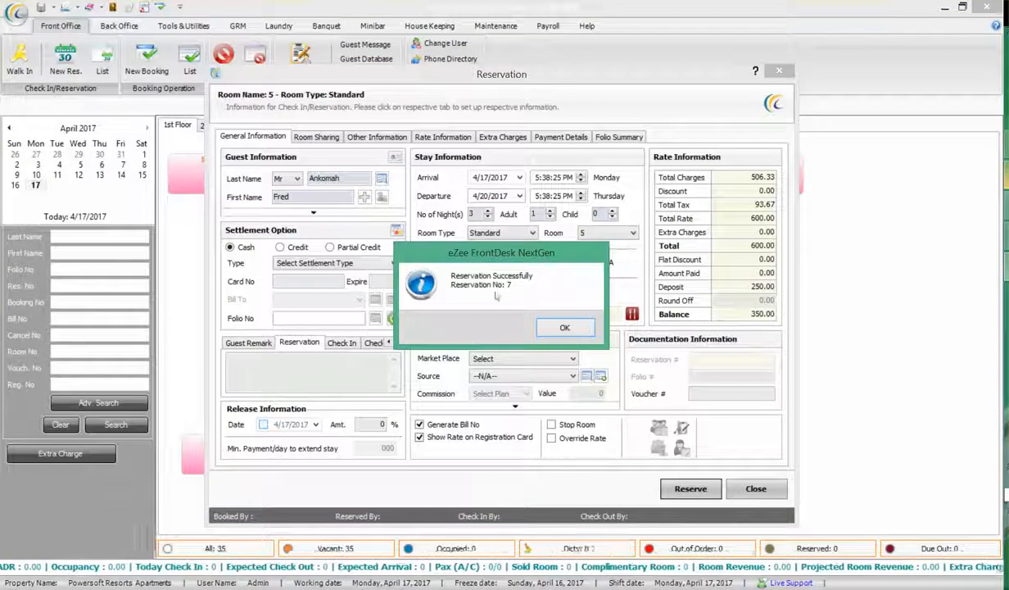
pyautogui.click(552, 331)
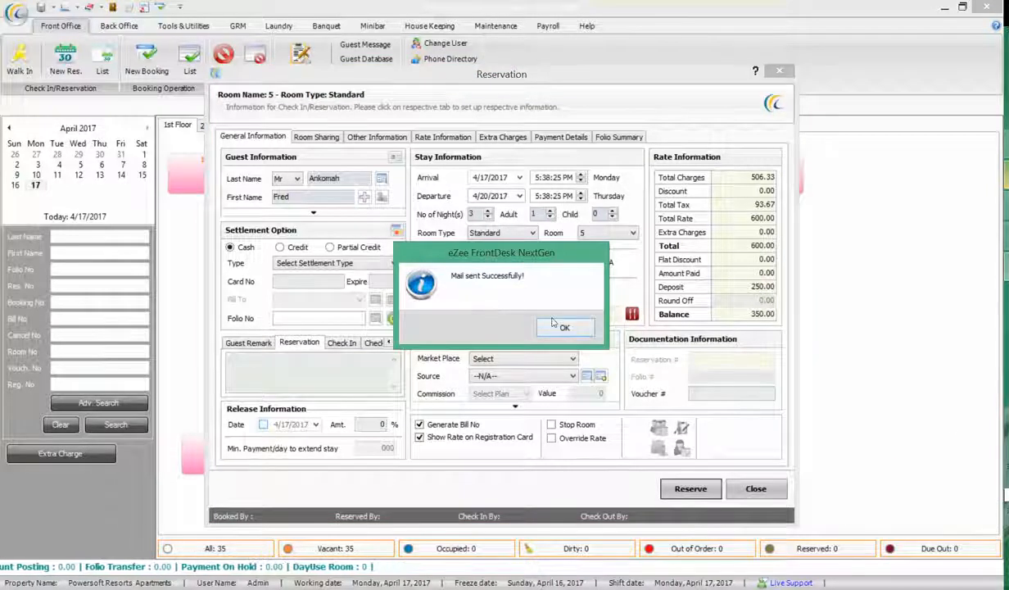
pyautogui.click(557, 327)
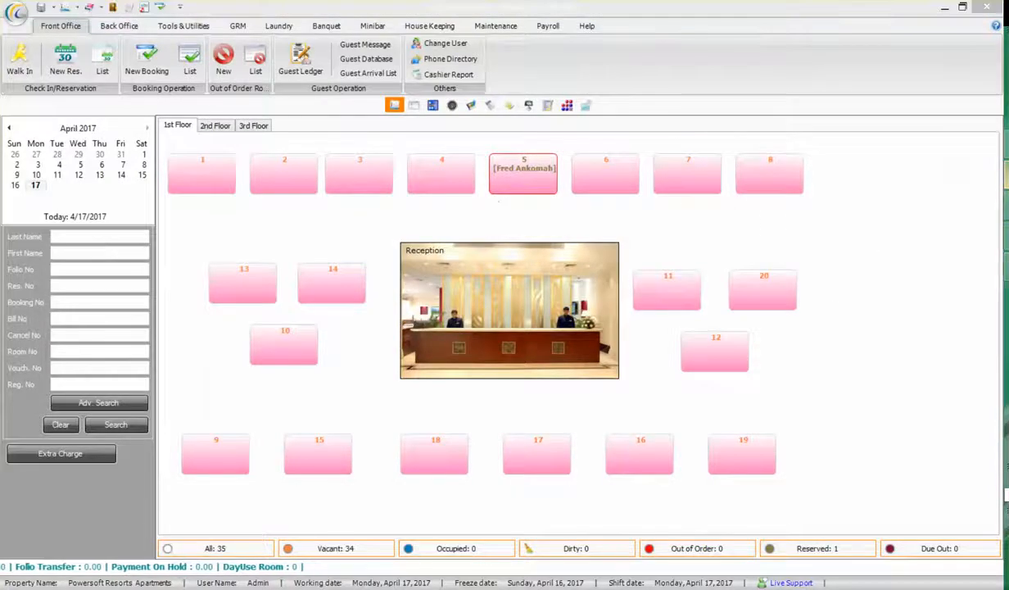
pyautogui.hotkey('alt', 'Tab')
# Open the Reservation Voucher email in Gmail and scroll through it
pyautogui.click(478, 181)
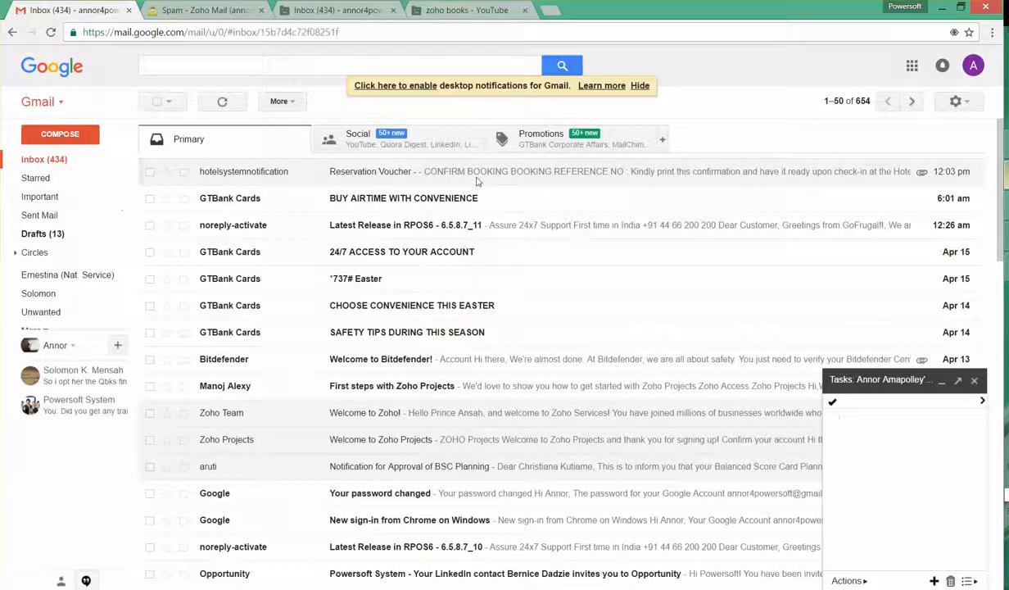
pyautogui.scroll(-2, 474, 315)
pyautogui.scroll(2, 458, 299)
pyautogui.scroll(-1, 328, 283)
pyautogui.scroll(1, 212, 246)
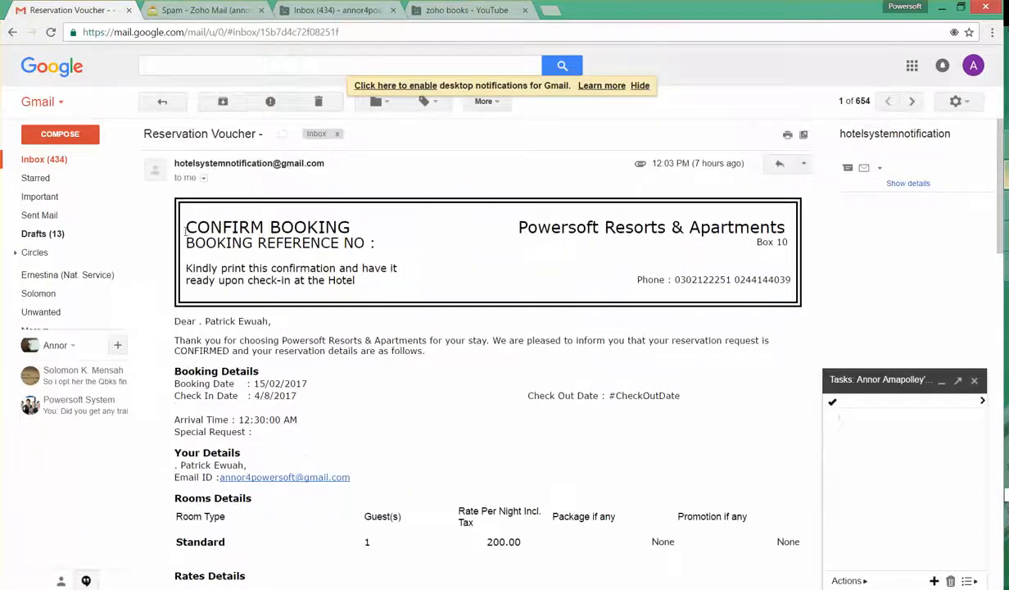
pyautogui.click(64, 160)
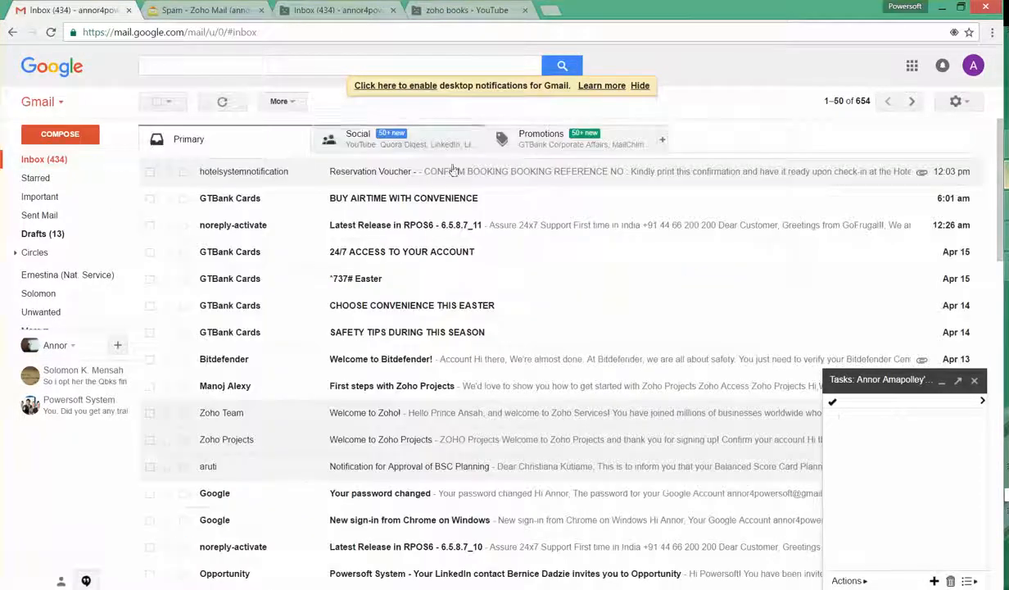
pyautogui.click(506, 177)
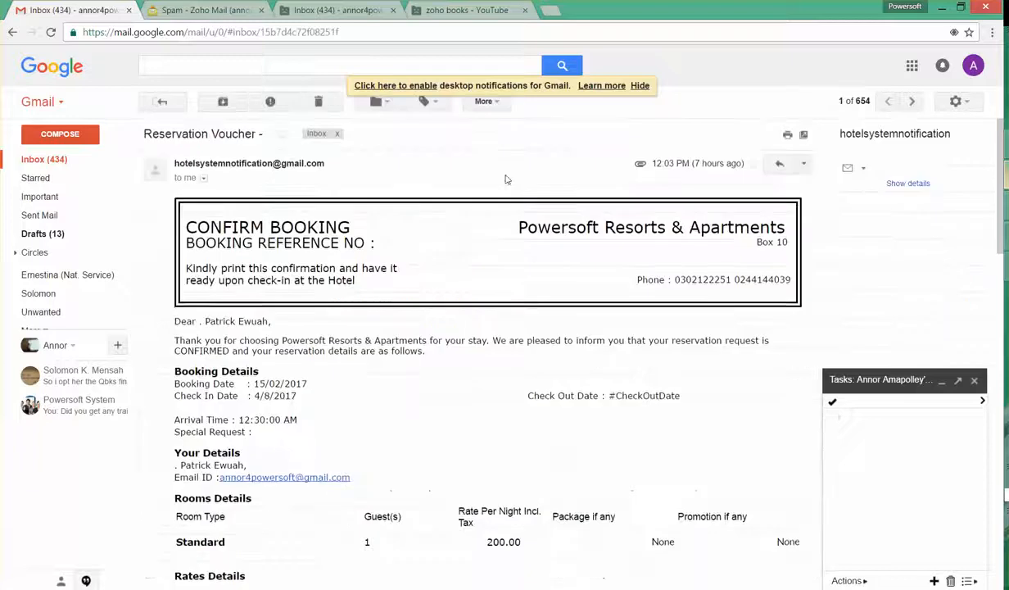
pyautogui.scroll(-10, 492, 246)
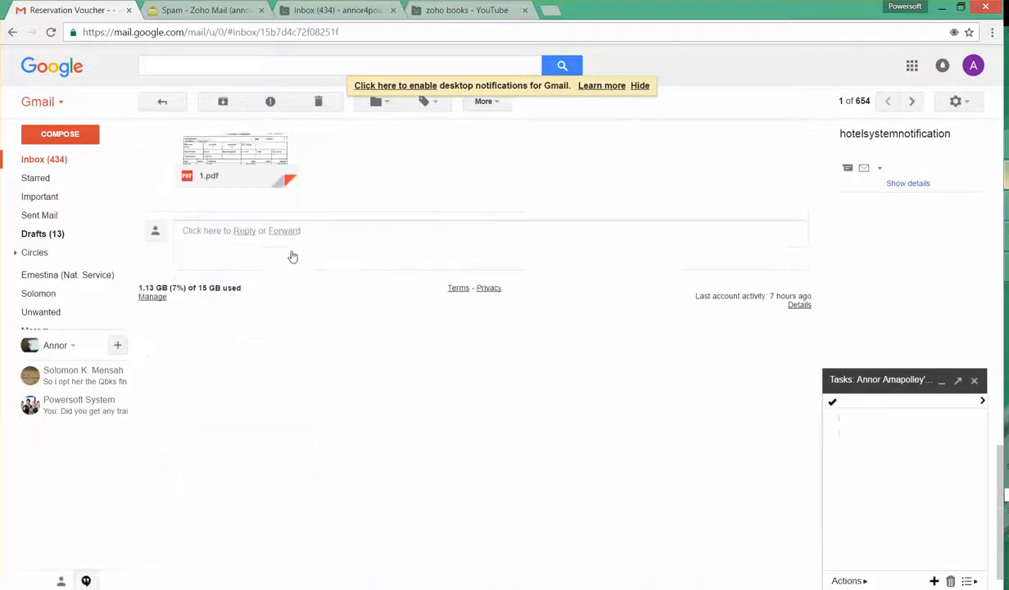
# Preview the 1.pdf confirmation attachment, then reopen room 5's reservation in eZee FrontDesk
pyautogui.click(268, 248)
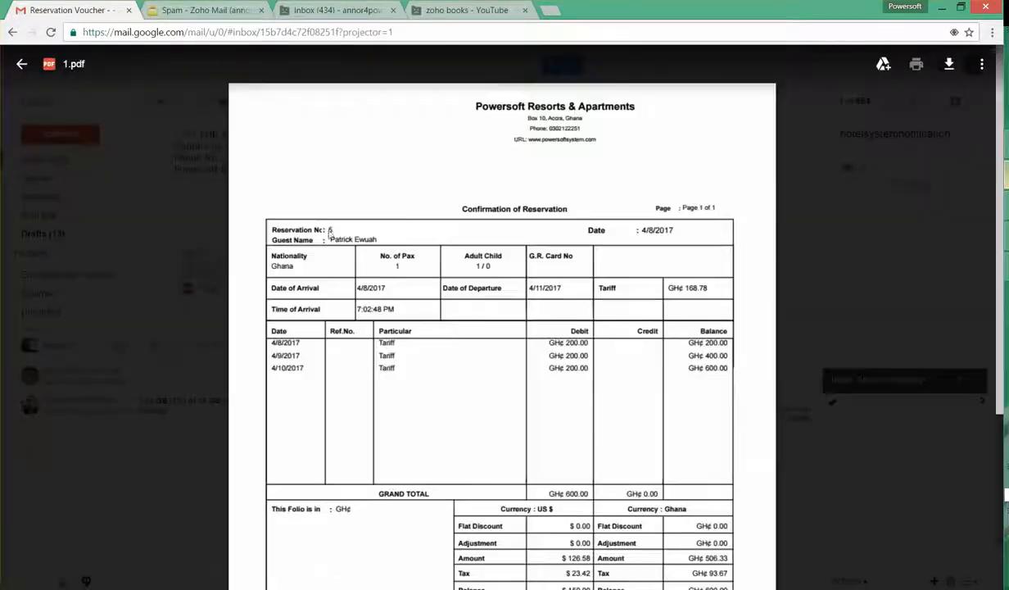
pyautogui.scroll(-2, 576, 315)
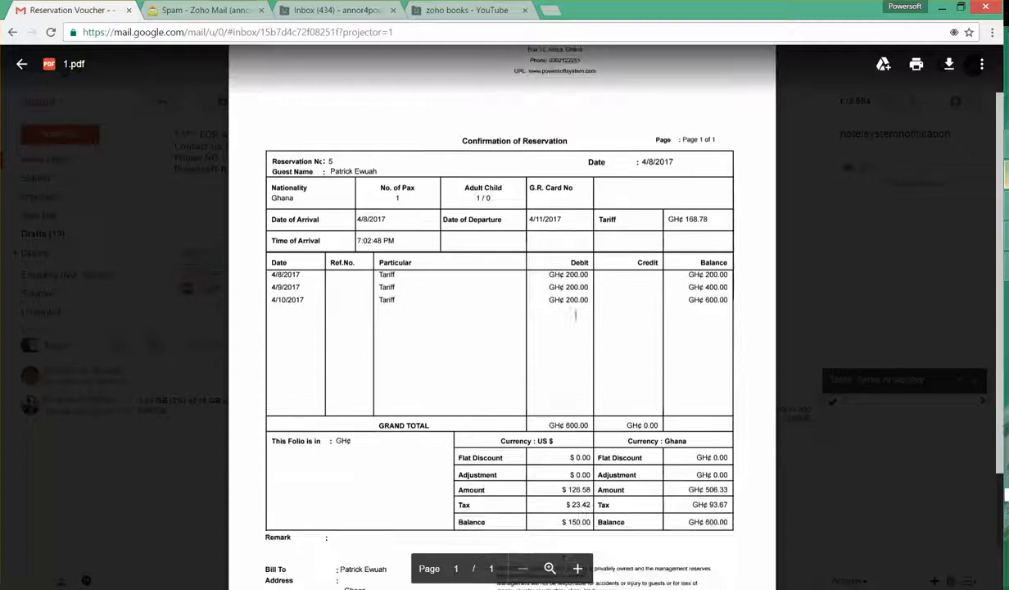
pyautogui.scroll(-3, 554, 280)
pyautogui.scroll(4, 565, 285)
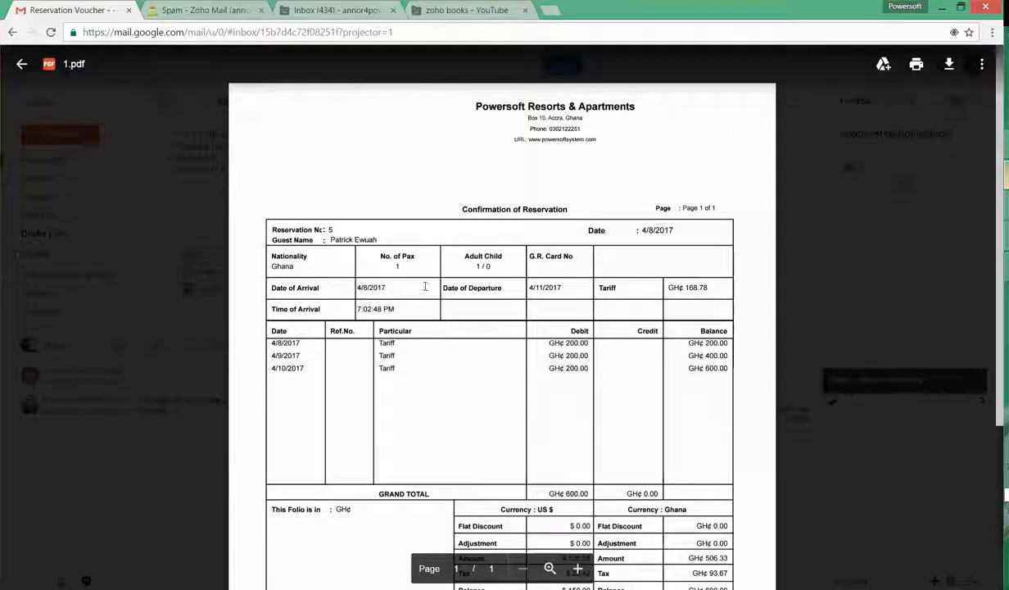
pyautogui.click(941, 6)
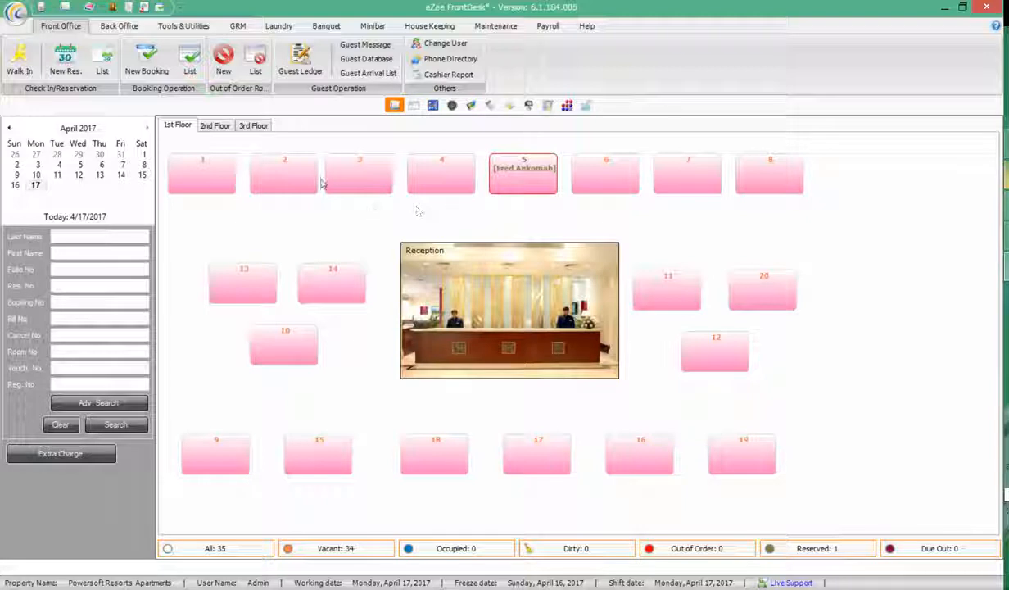
pyautogui.click(530, 182)
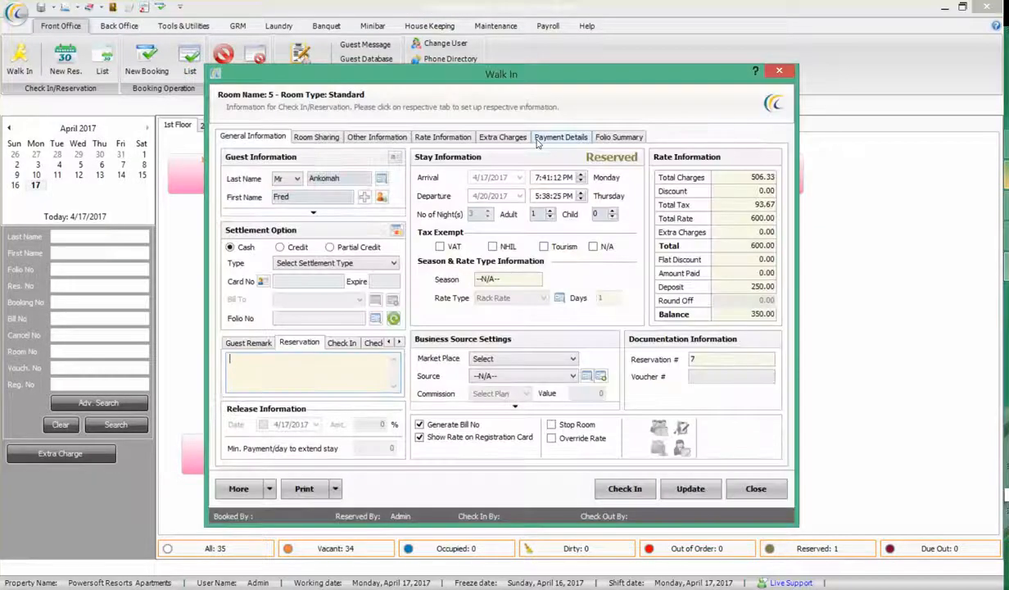
# Preview the confirmation voucher, checking the 250.00 advance deposit and 350.00 balance due
pyautogui.click(280, 371)
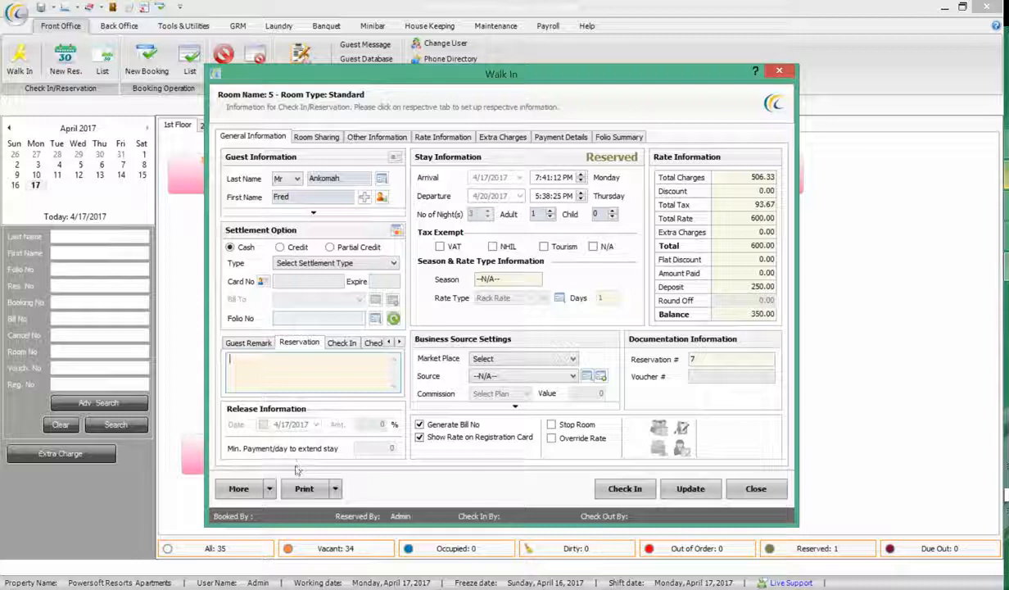
pyautogui.click(337, 490)
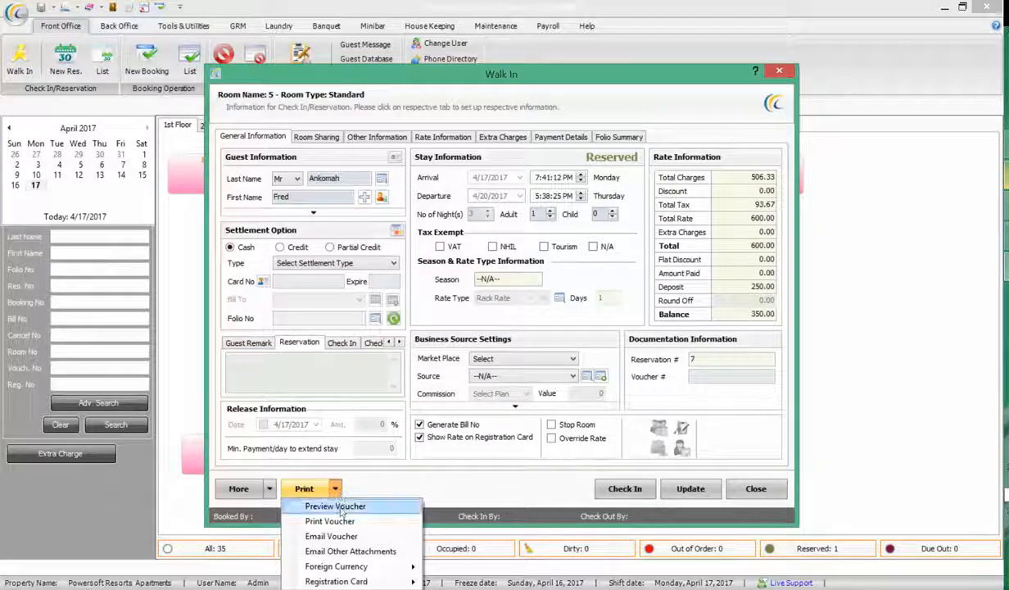
pyautogui.click(331, 504)
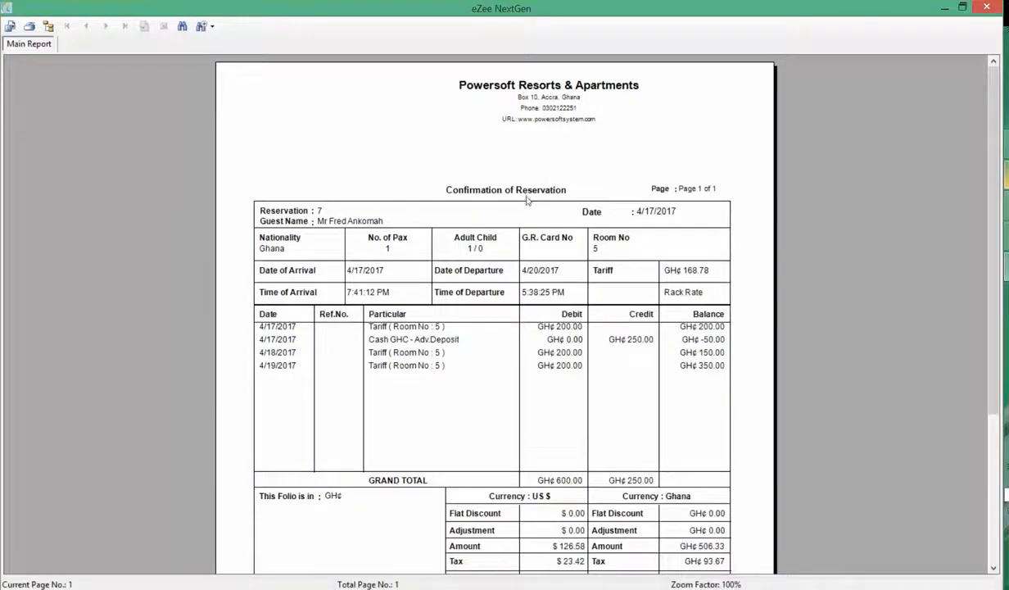
pyautogui.click(526, 199)
pyautogui.click(560, 339)
pyautogui.click(437, 340)
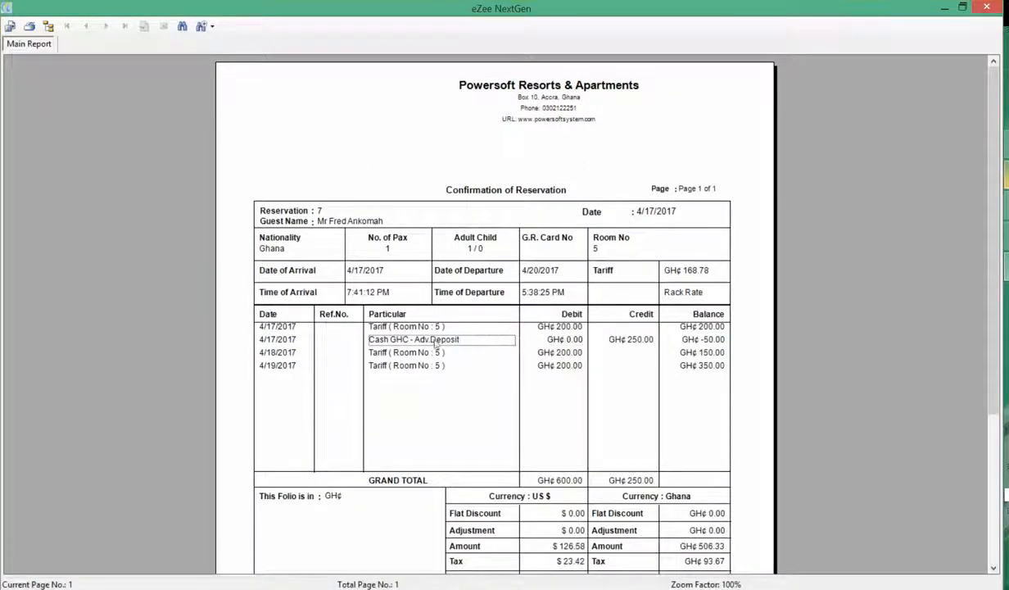
pyautogui.click(622, 341)
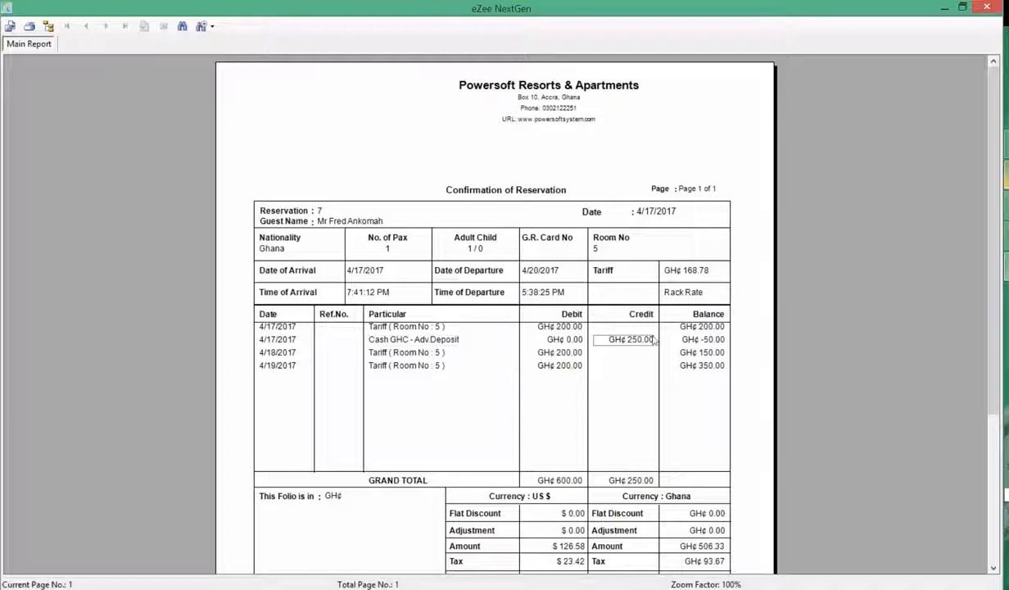
pyautogui.moveTo(991, 212); pyautogui.dragTo(989, 327)
pyautogui.click(688, 404)
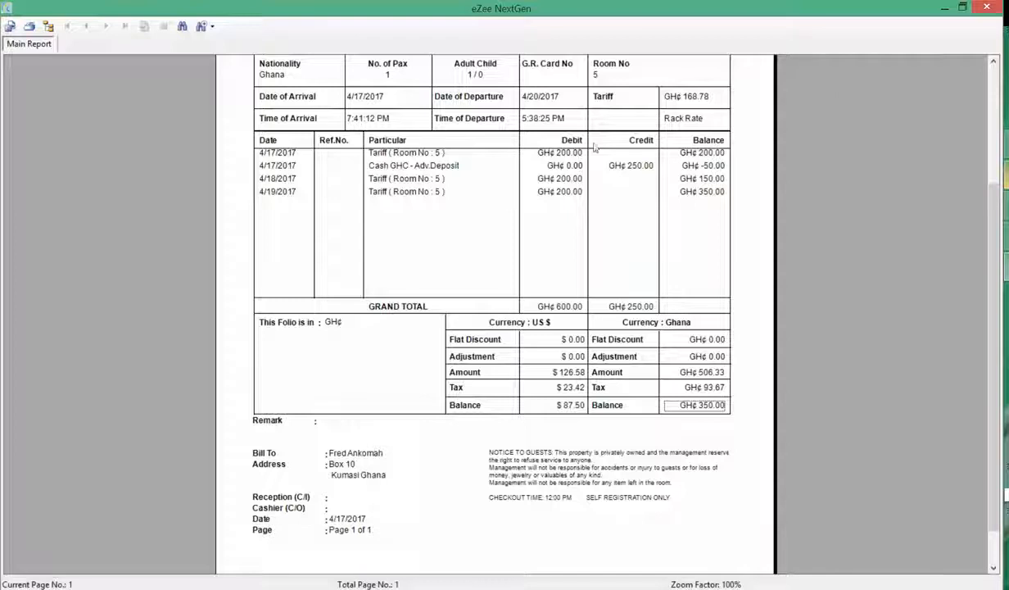
pyautogui.moveTo(992, 301); pyautogui.dragTo(990, 172)
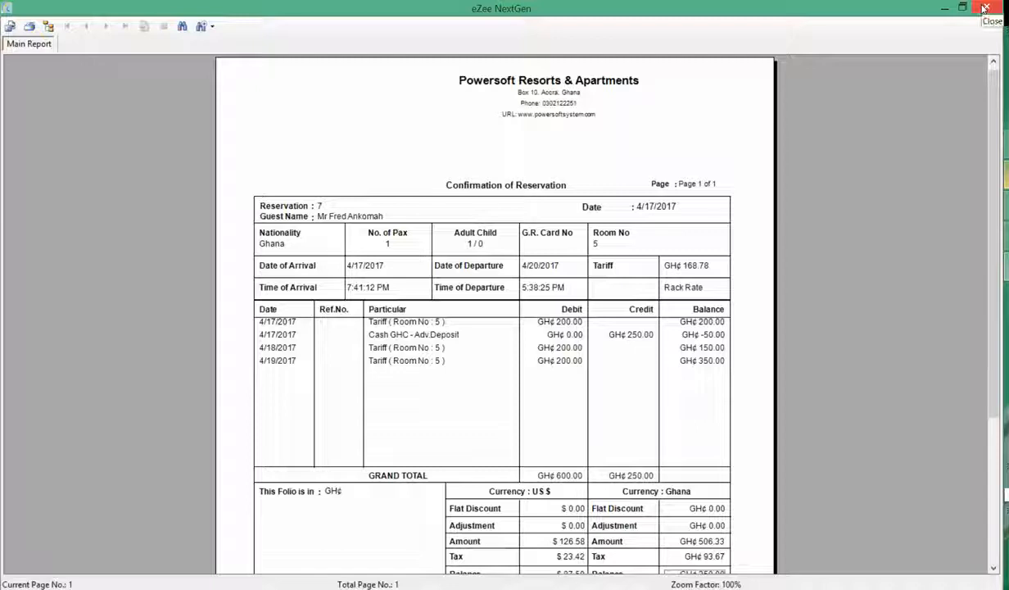
# Close the voucher preview and reservation, then bring up the Reservation List
pyautogui.click(985, 8)
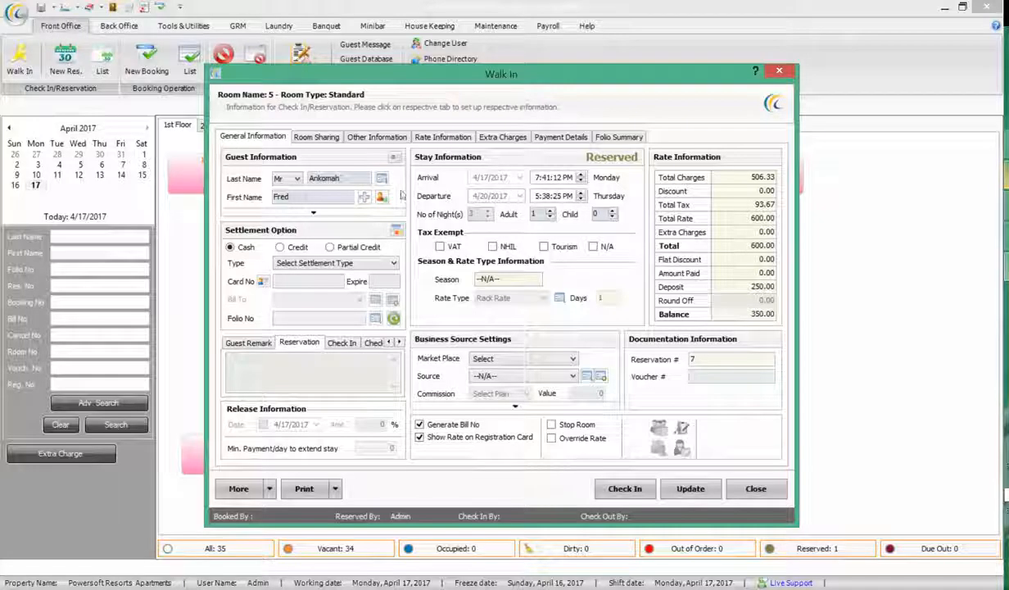
pyautogui.click(752, 489)
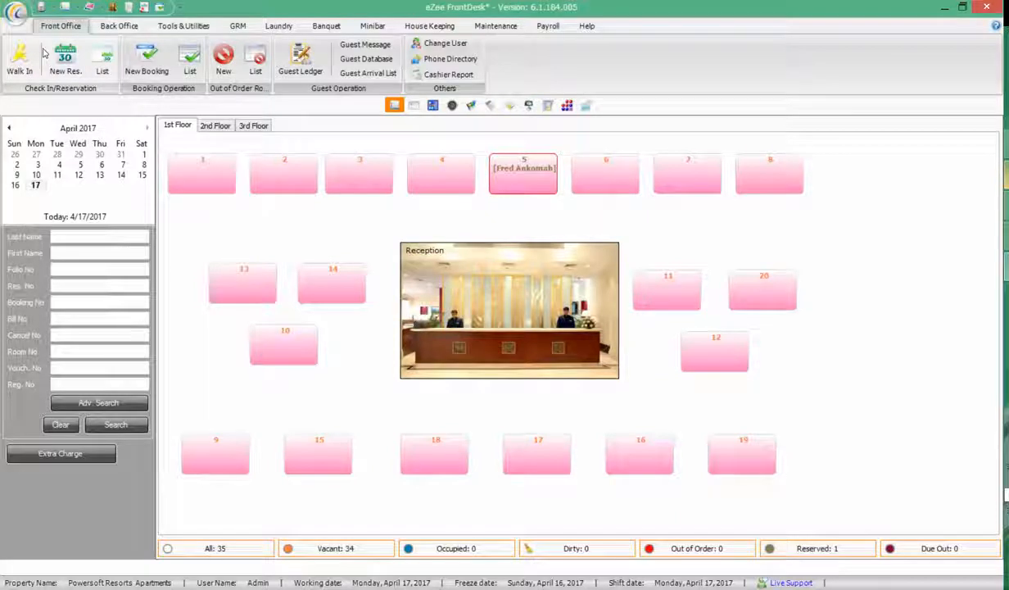
pyautogui.click(105, 56)
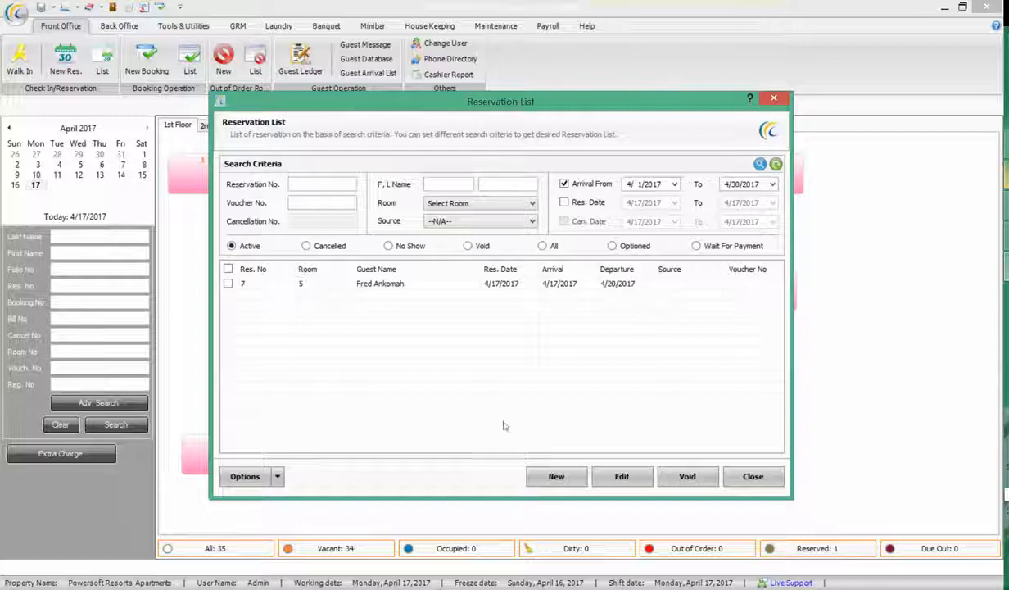
# Run the reservation search, confirm only the room 5 booking is listed, then close the Reservation List
pyautogui.click(523, 282)
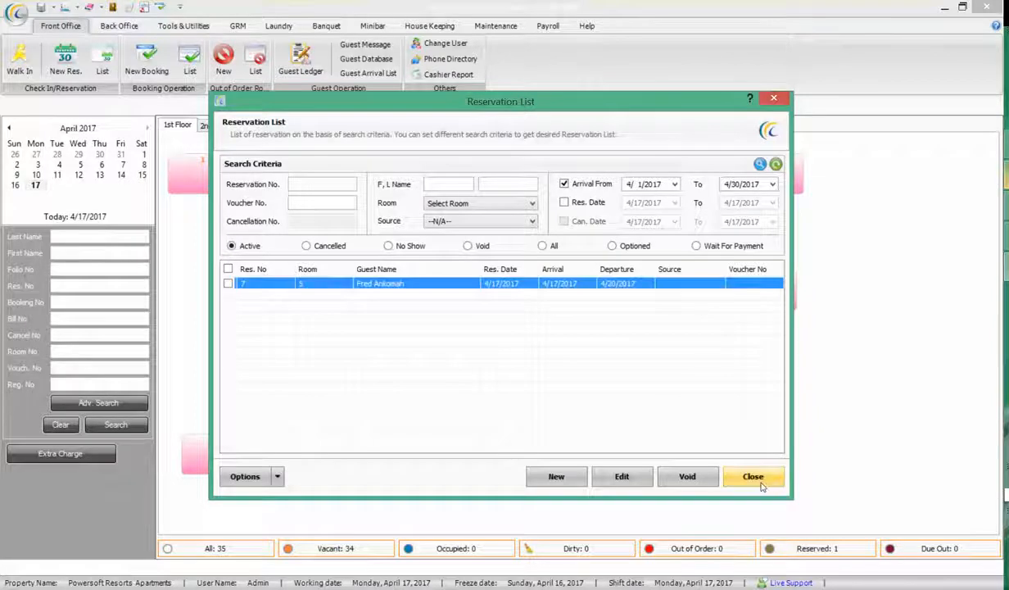
pyautogui.click(311, 184)
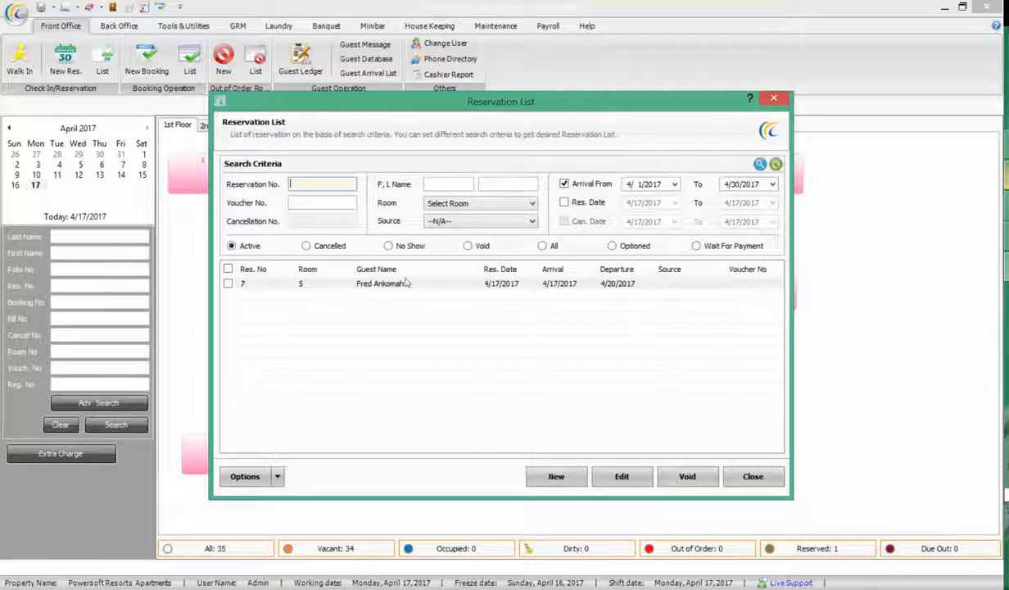
pyautogui.click(441, 185)
pyautogui.click(332, 182)
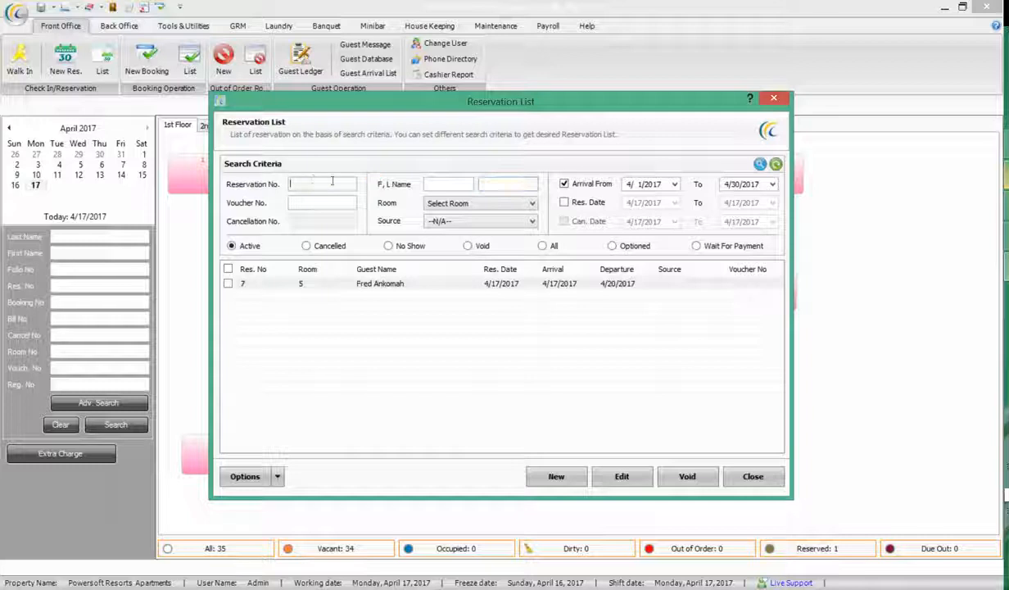
pyautogui.click(761, 166)
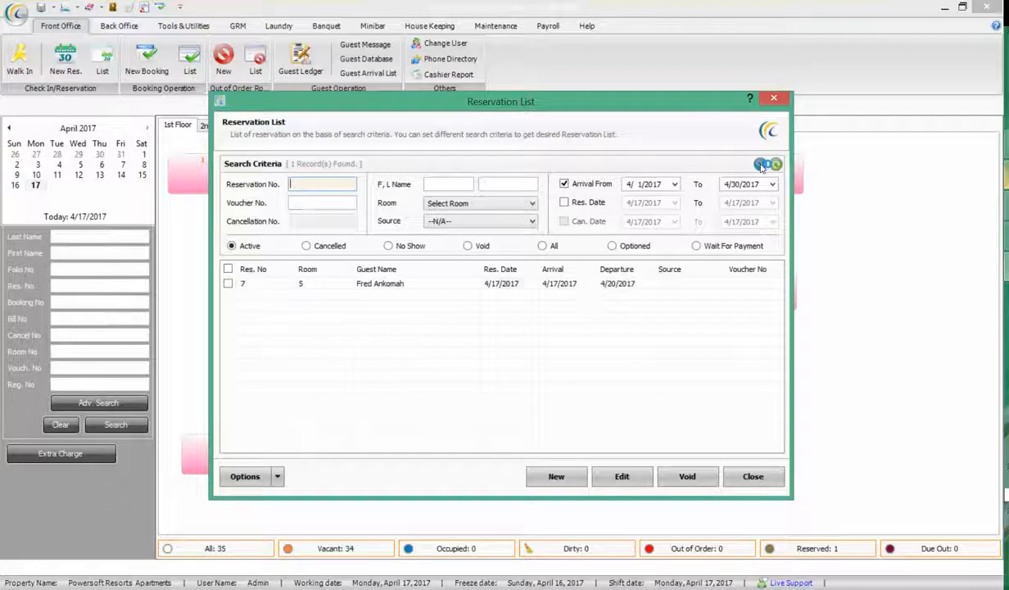
pyautogui.click(437, 282)
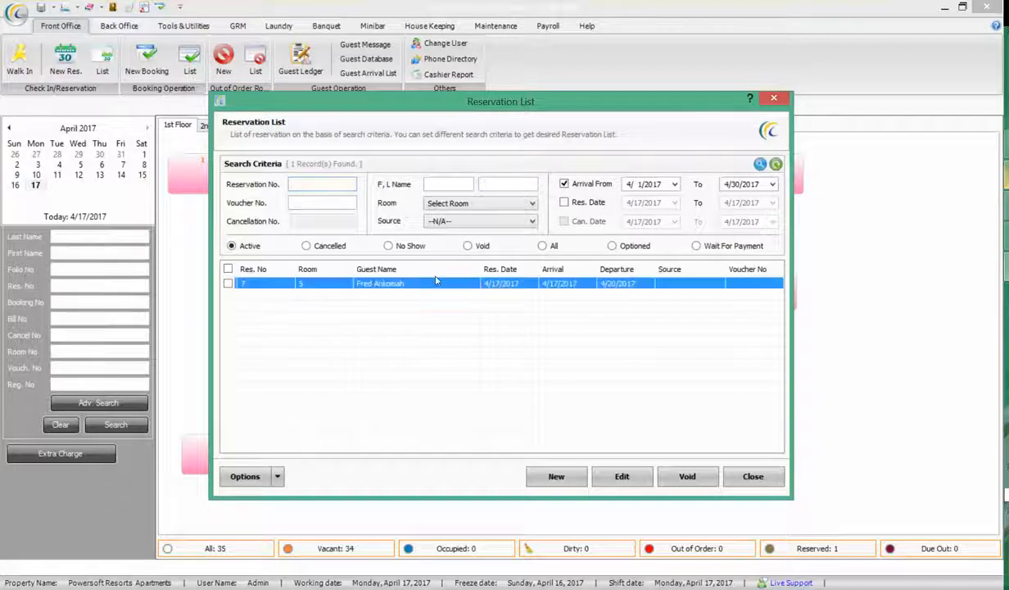
pyautogui.click(753, 477)
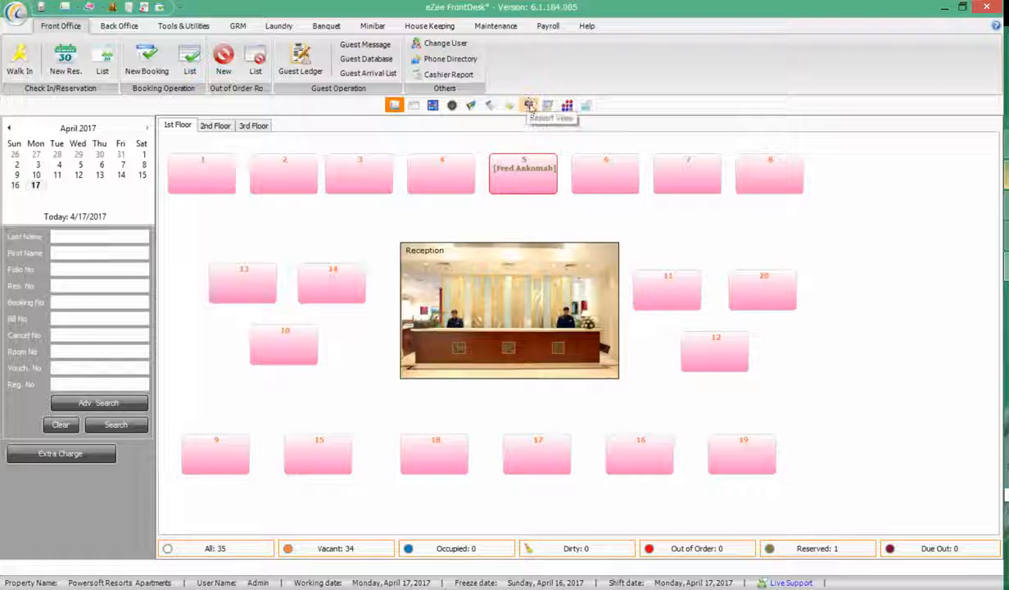
# Open the Reservation List report from the Reservation report group in the reports view
pyautogui.click(530, 106)
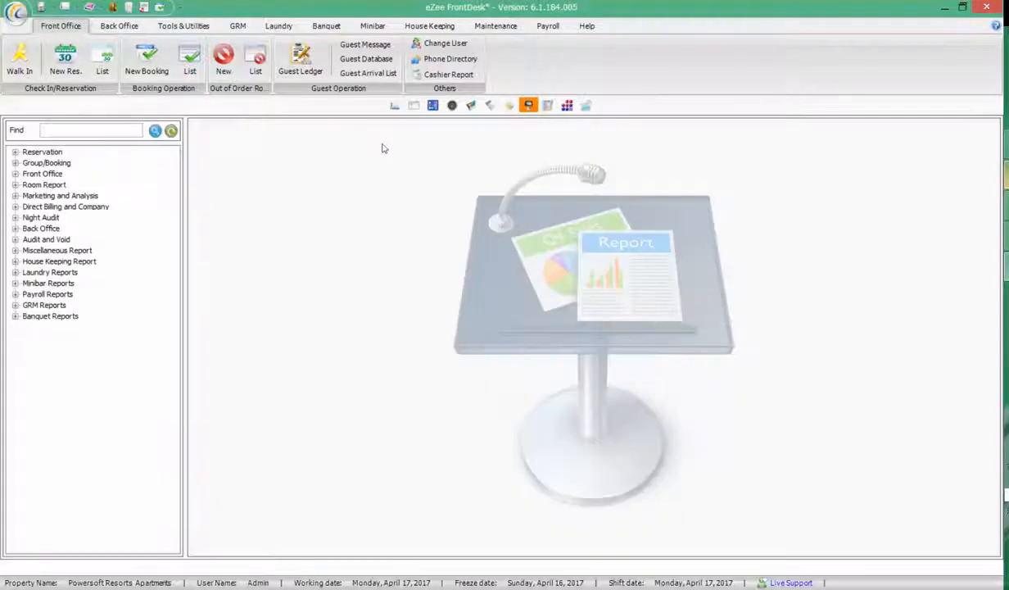
pyautogui.click(15, 153)
pyautogui.click(73, 164)
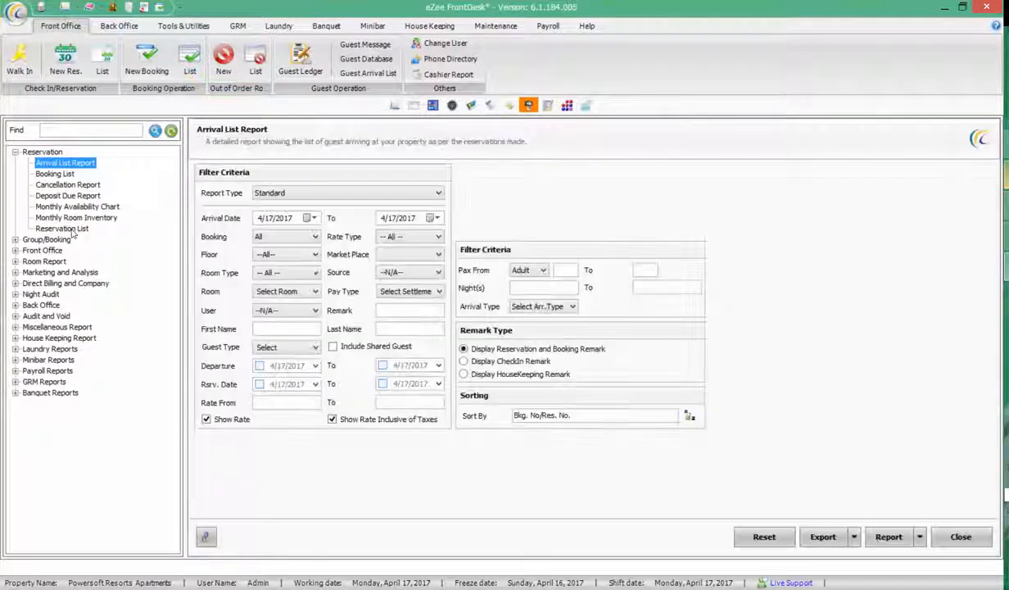
pyautogui.click(69, 230)
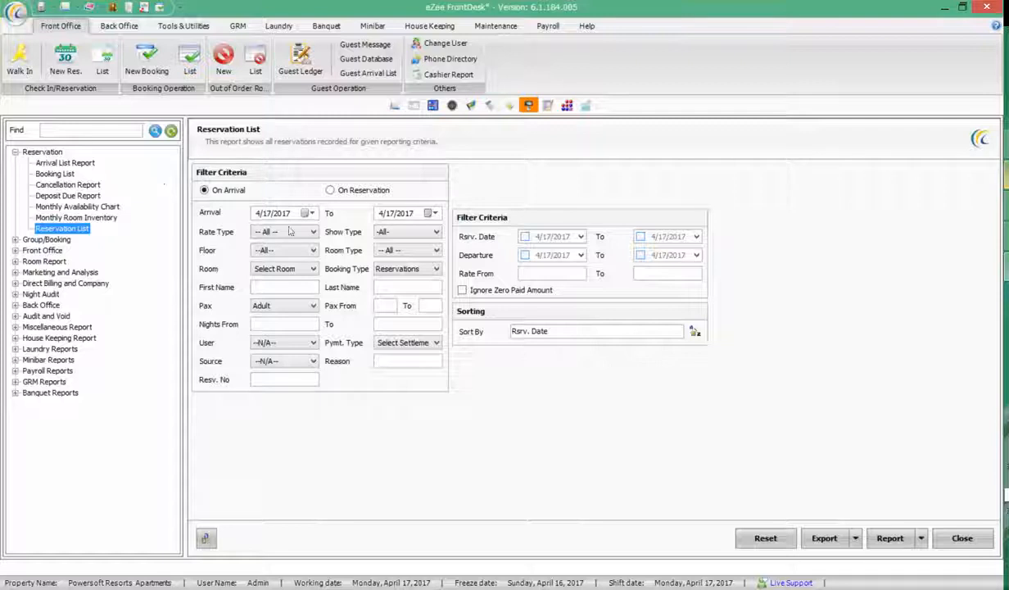
# Preview the Reservation List for 4/17/2017 arrivals, showing room 5's 600.00 booking, then close it
pyautogui.click(306, 213)
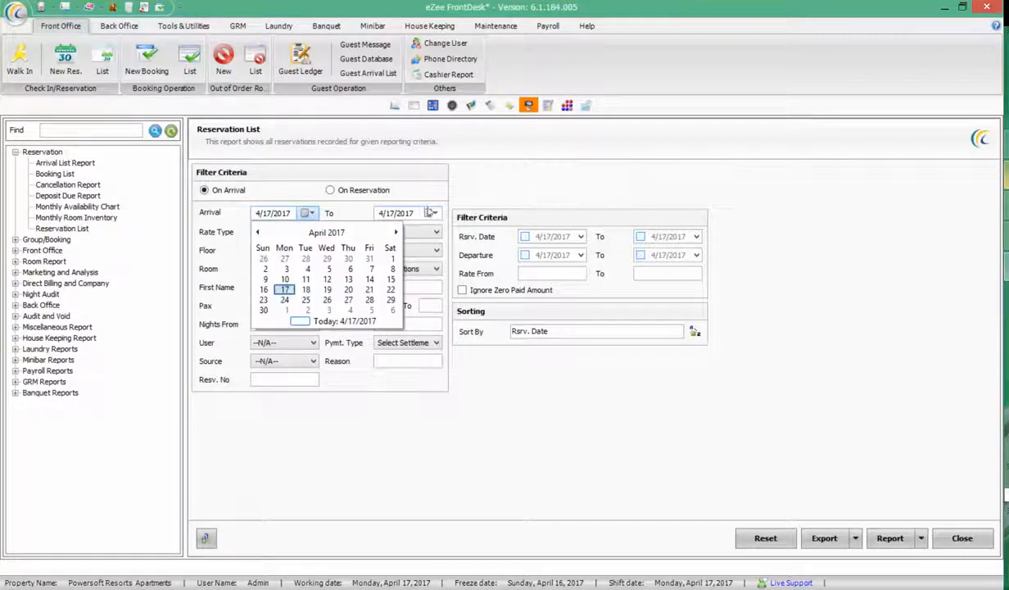
pyautogui.click(432, 214)
pyautogui.click(431, 213)
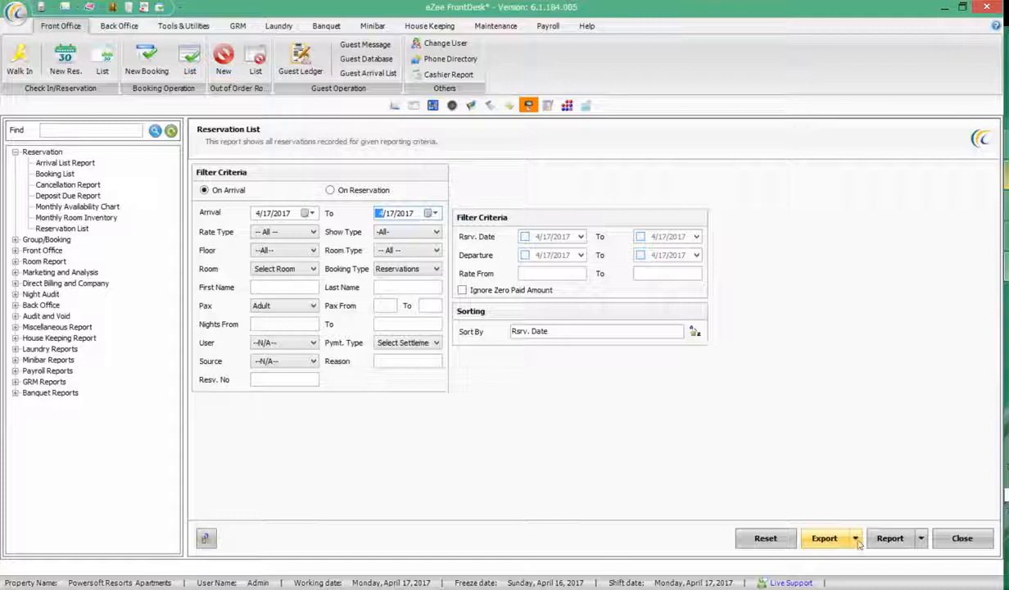
pyautogui.click(919, 539)
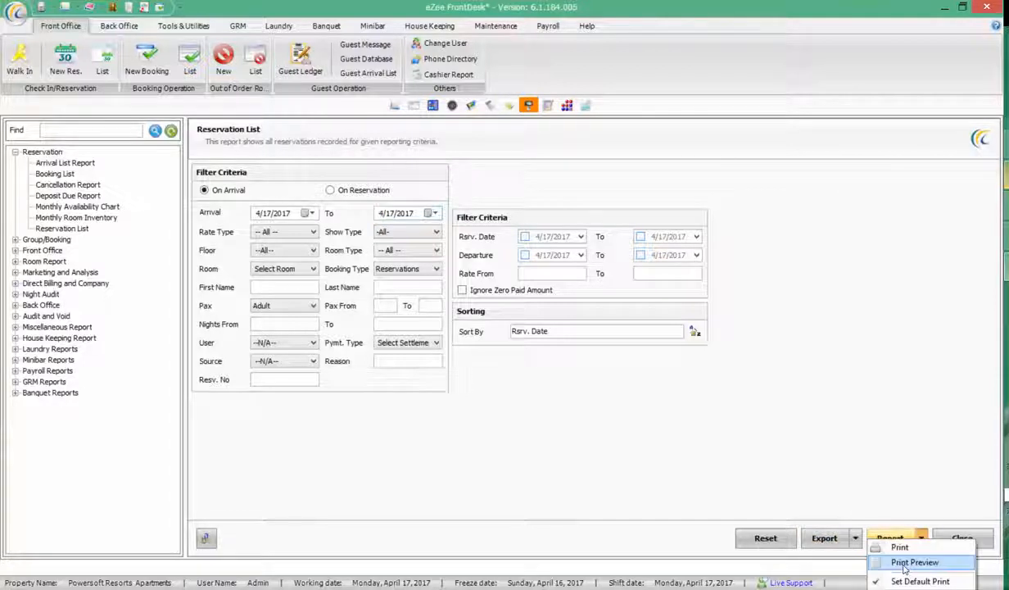
pyautogui.click(905, 563)
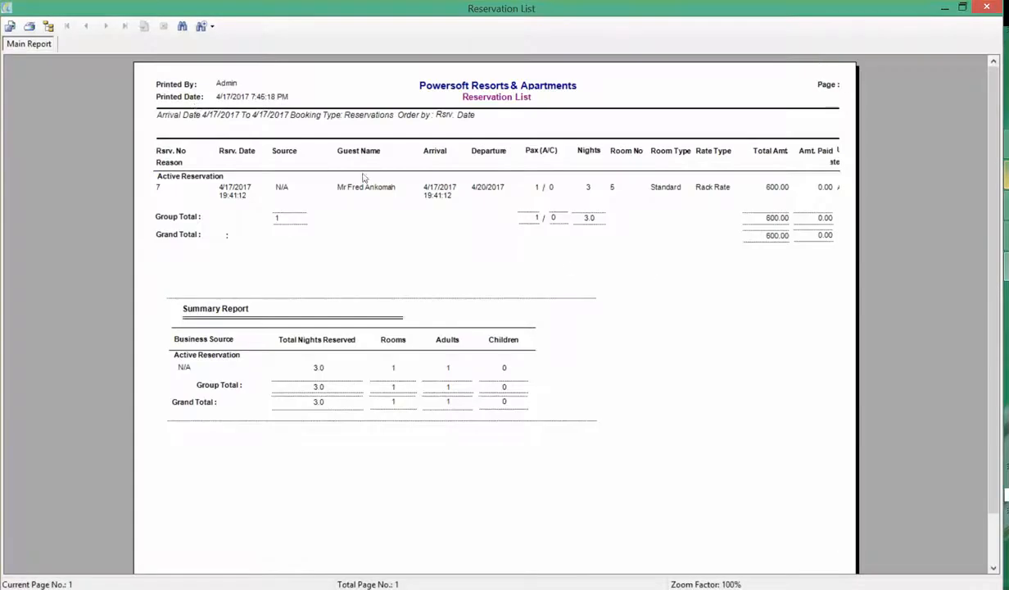
pyautogui.click(206, 26)
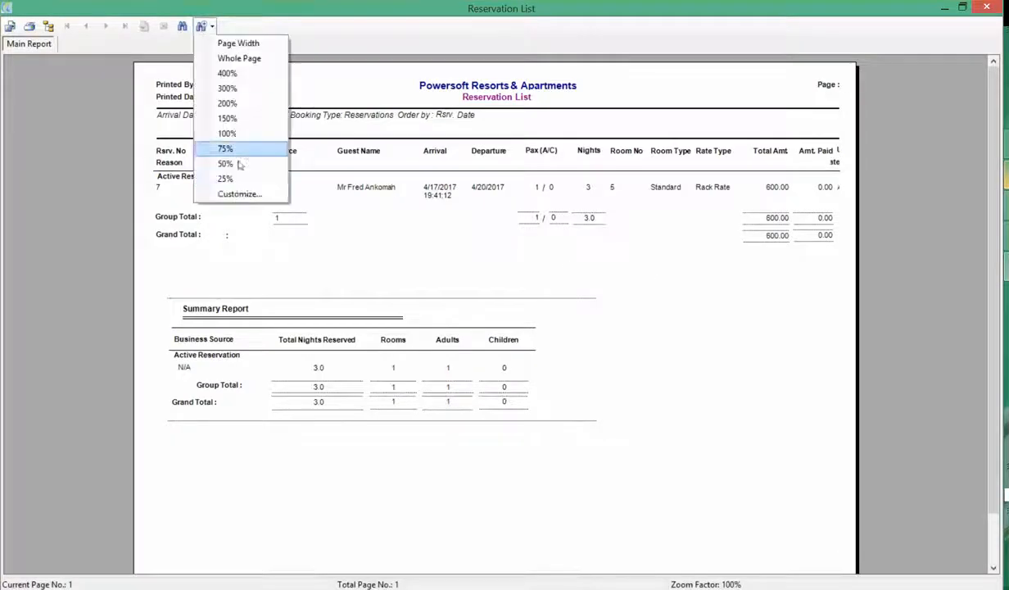
pyautogui.click(412, 216)
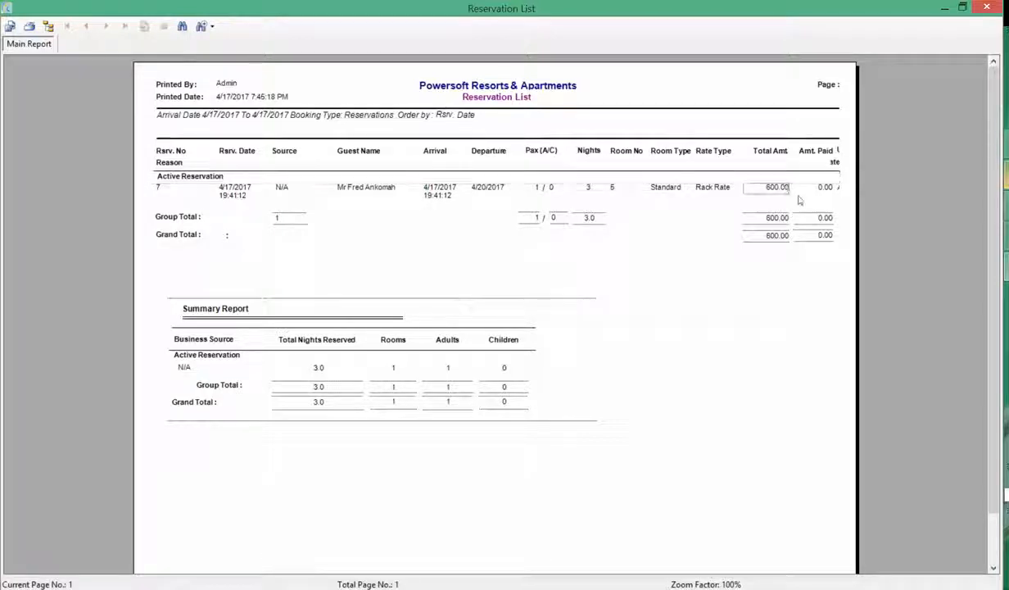
pyautogui.click(988, 7)
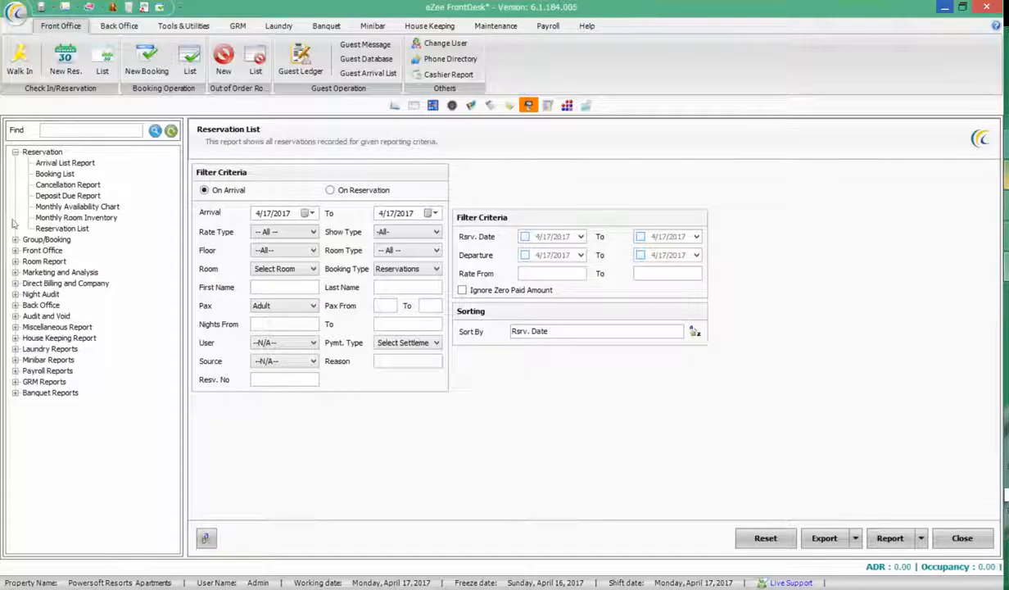
# Preview the Arrival List Report with room 5's 3-night Standard arrival, check export formats, reselect Reservation List
pyautogui.click(65, 162)
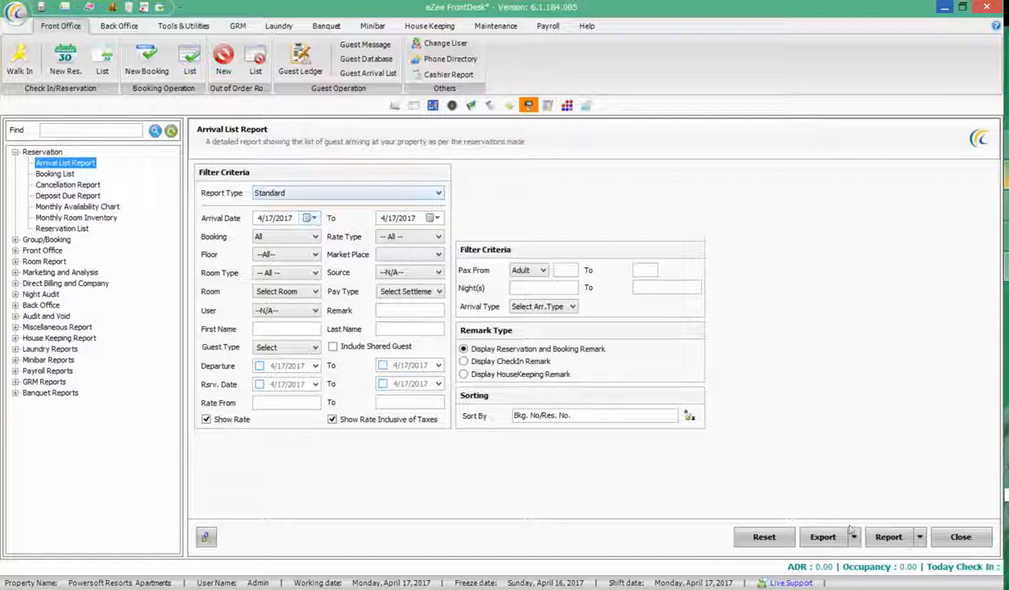
pyautogui.click(888, 536)
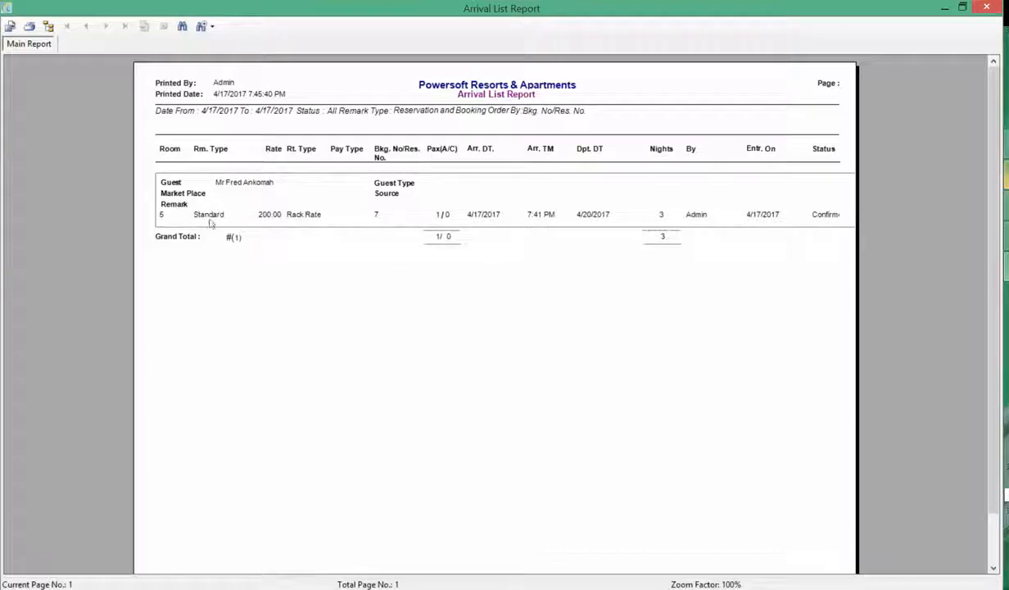
pyautogui.click(986, 7)
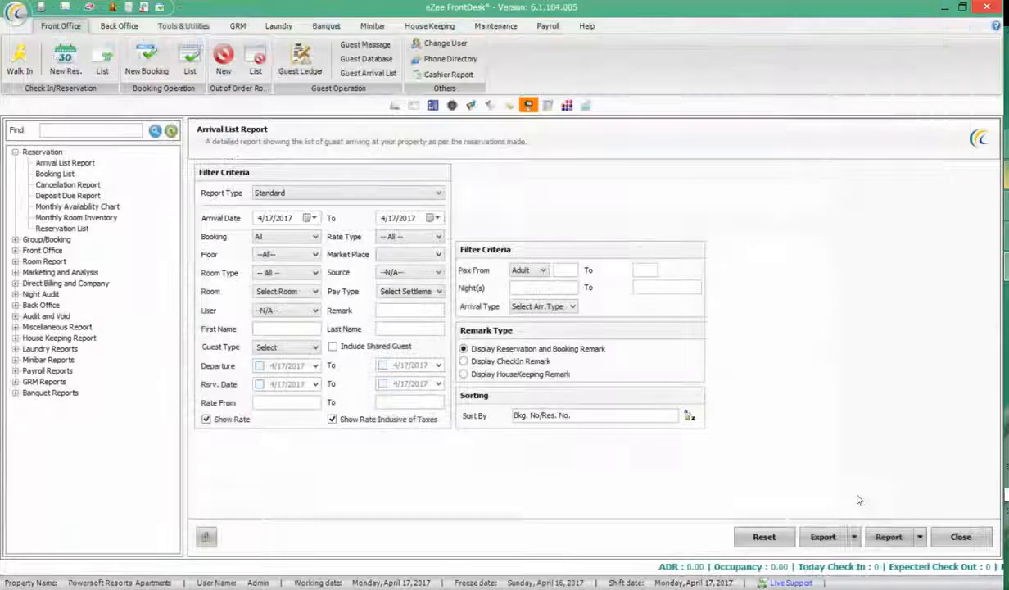
pyautogui.click(854, 536)
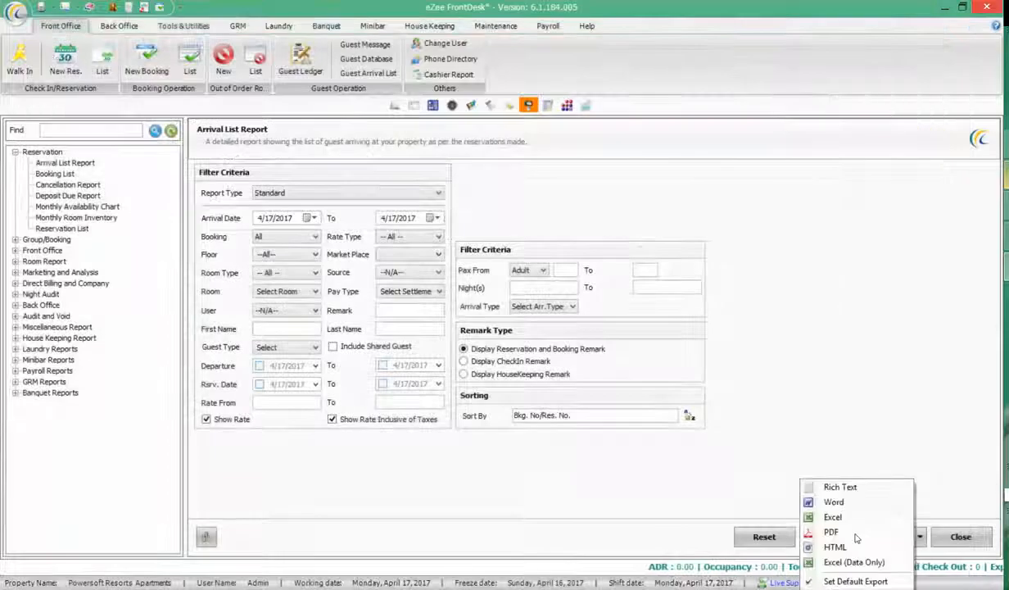
pyautogui.click(65, 230)
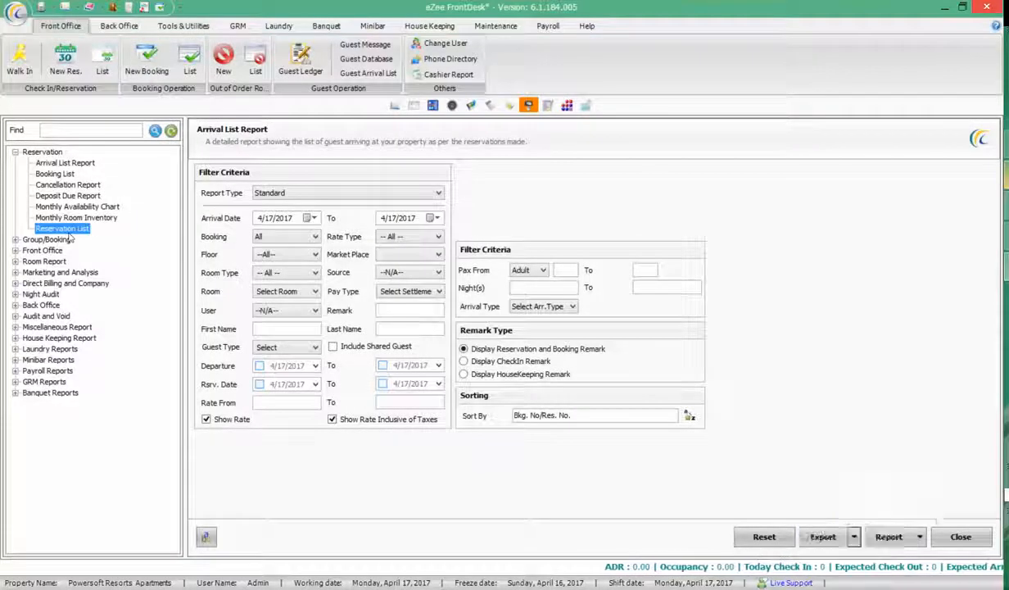
# Export the Reservation List report as PDF, declining the unsigned-app security warning
pyautogui.click(855, 538)
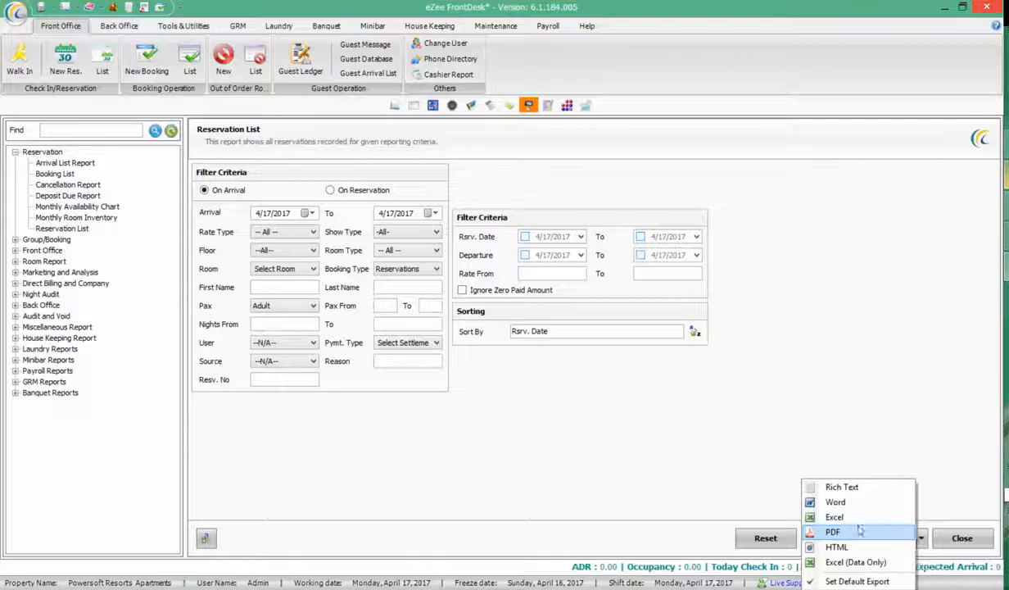
pyautogui.click(832, 534)
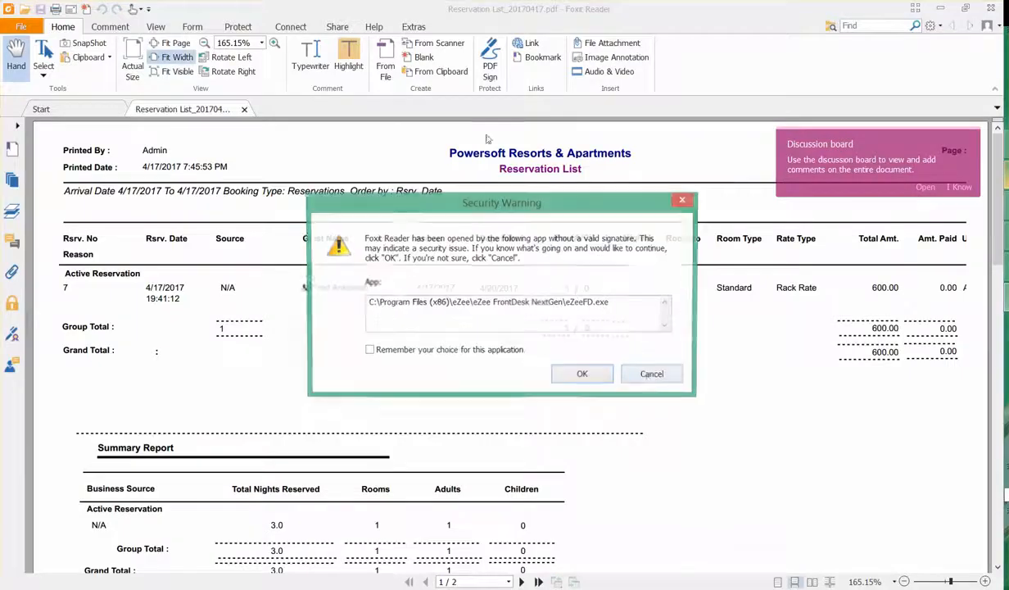
pyautogui.click(653, 376)
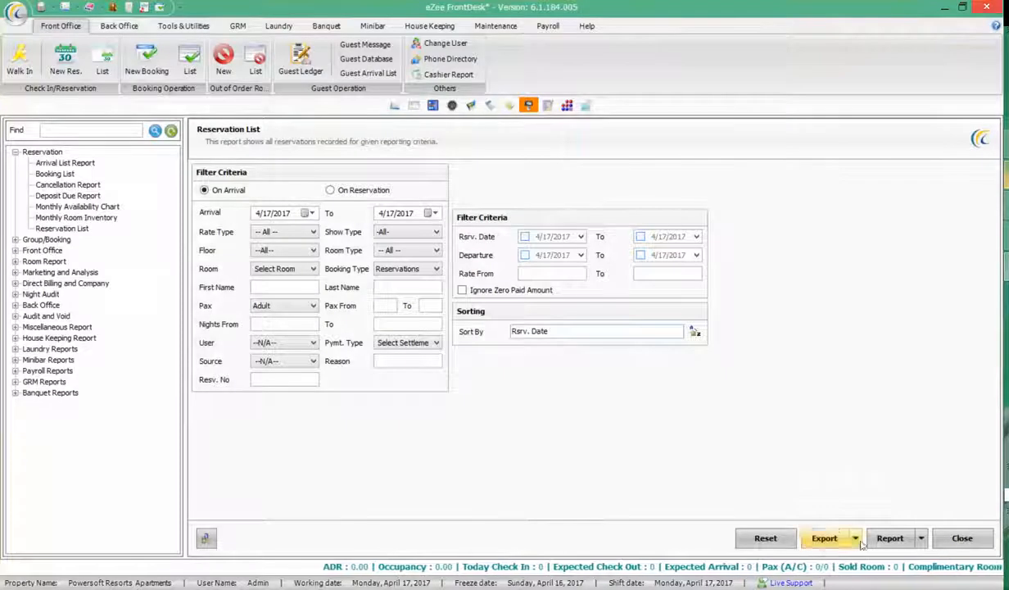
pyautogui.click(855, 538)
pyautogui.click(876, 533)
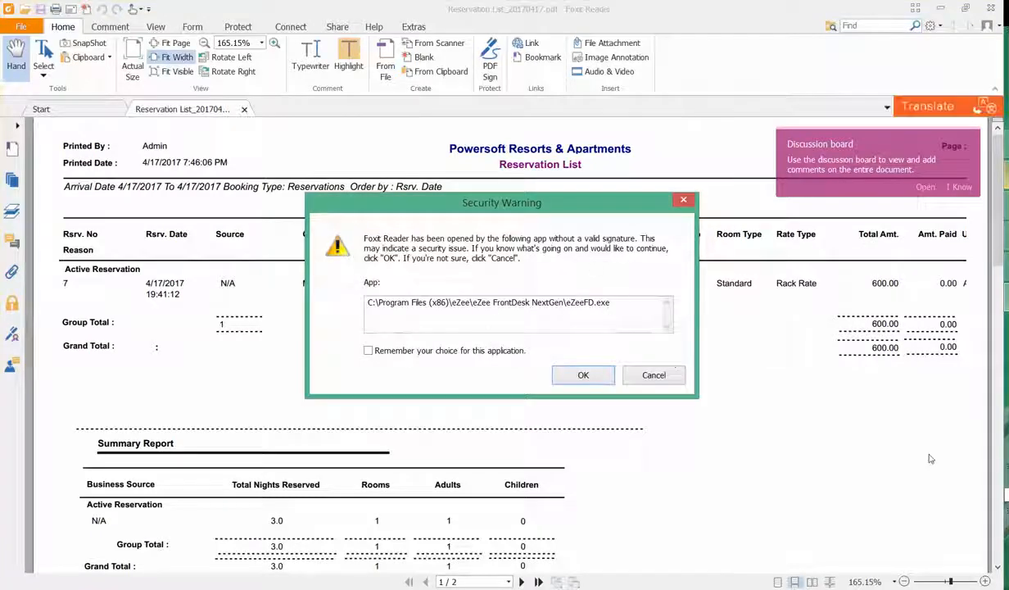
# Review Reservation List_20170417.pdf in Foxit Reader, showing reservation 7 for room 5, then minimize it
pyautogui.click(949, 589)
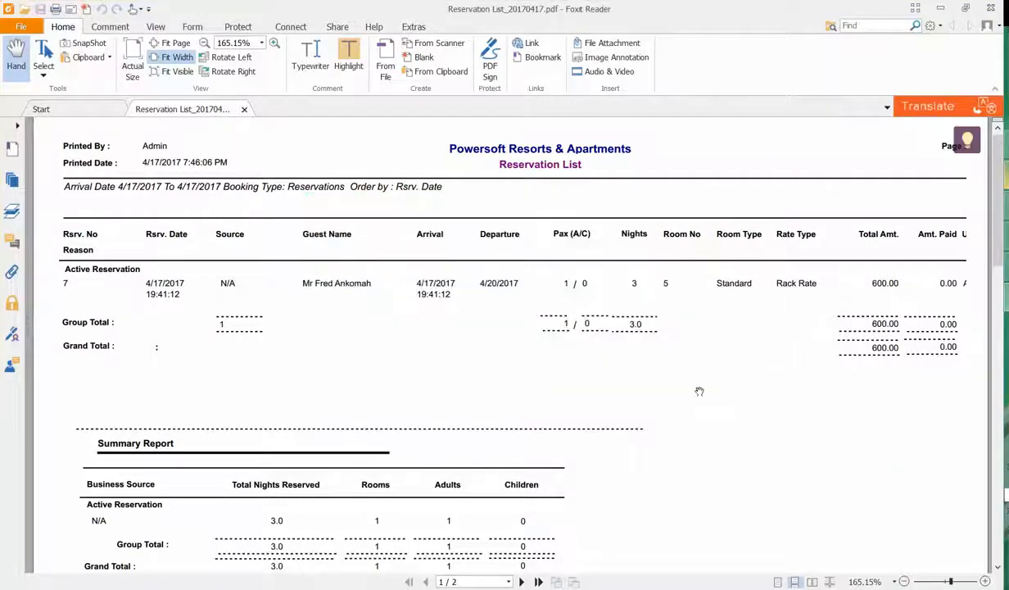
pyautogui.scroll(-2, 703, 372)
pyautogui.scroll(3, 709, 356)
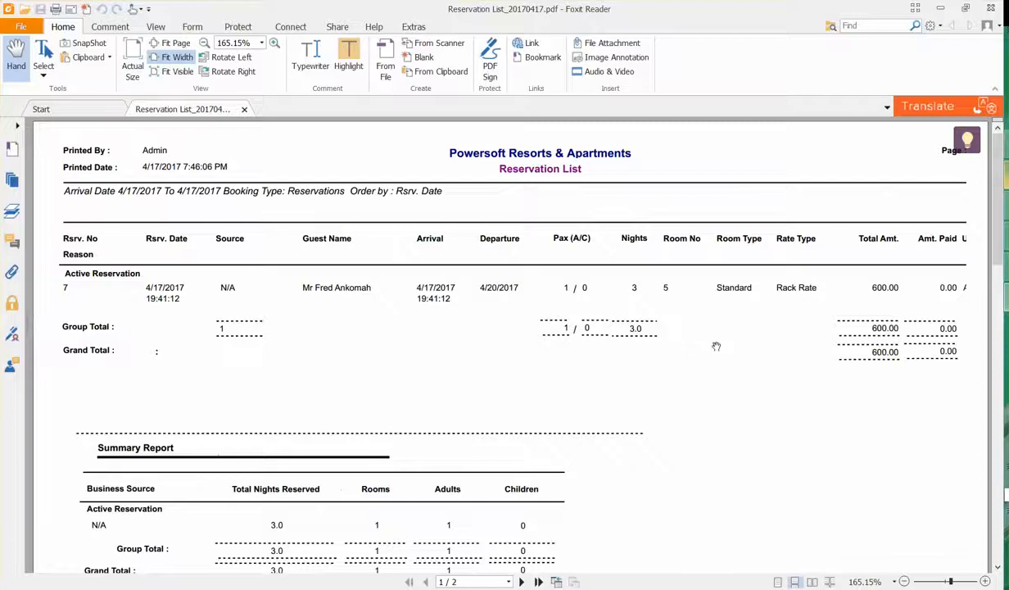
pyautogui.scroll(-4, 696, 364)
pyautogui.scroll(4, 698, 360)
pyautogui.click(942, 8)
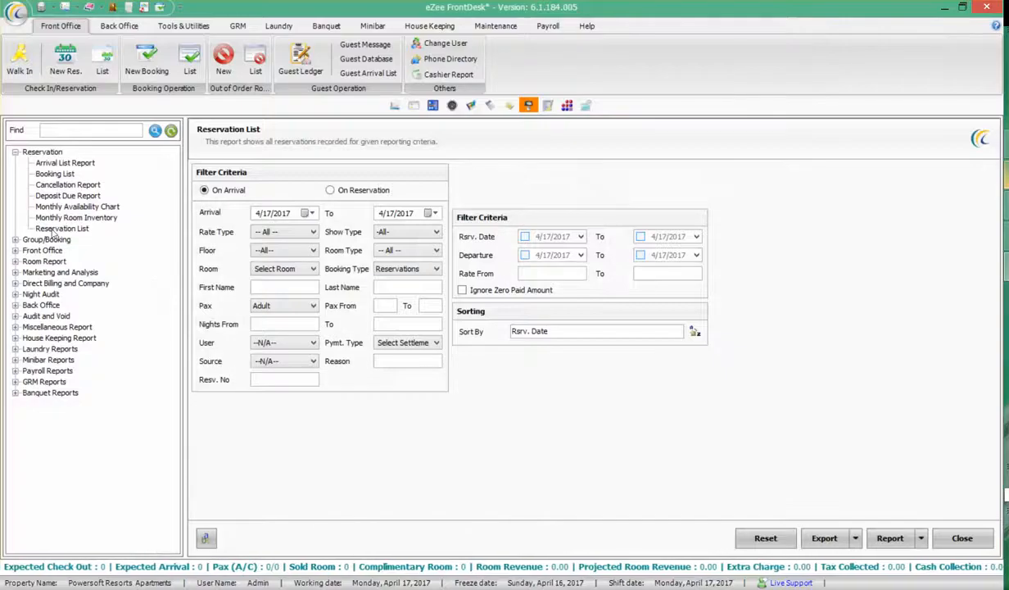
# Preview the April 2017 Monthly Availability Chart, then switch to the room list view
pyautogui.click(61, 207)
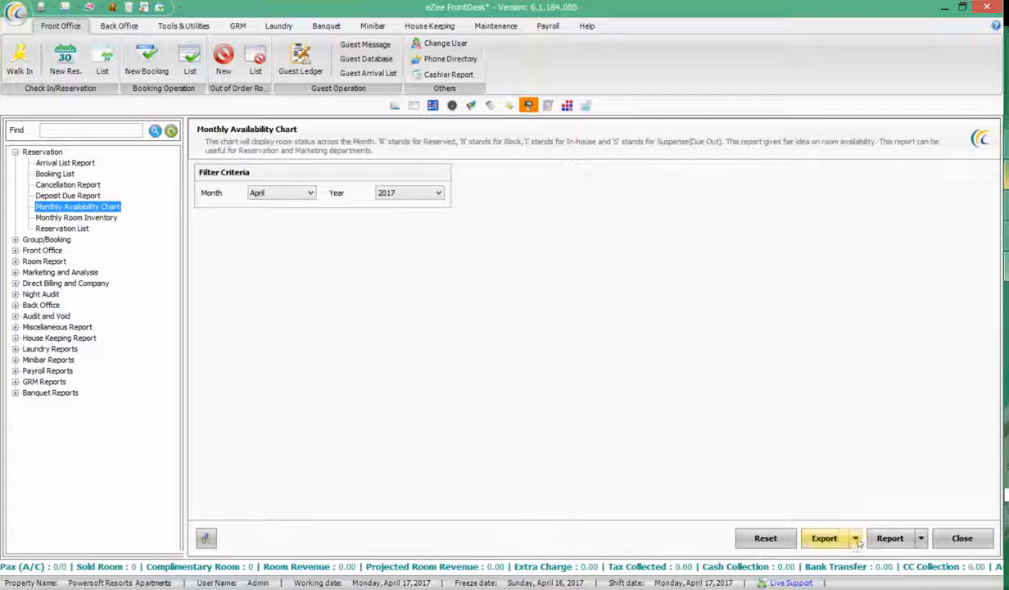
pyautogui.click(857, 540)
pyautogui.click(902, 431)
pyautogui.click(892, 537)
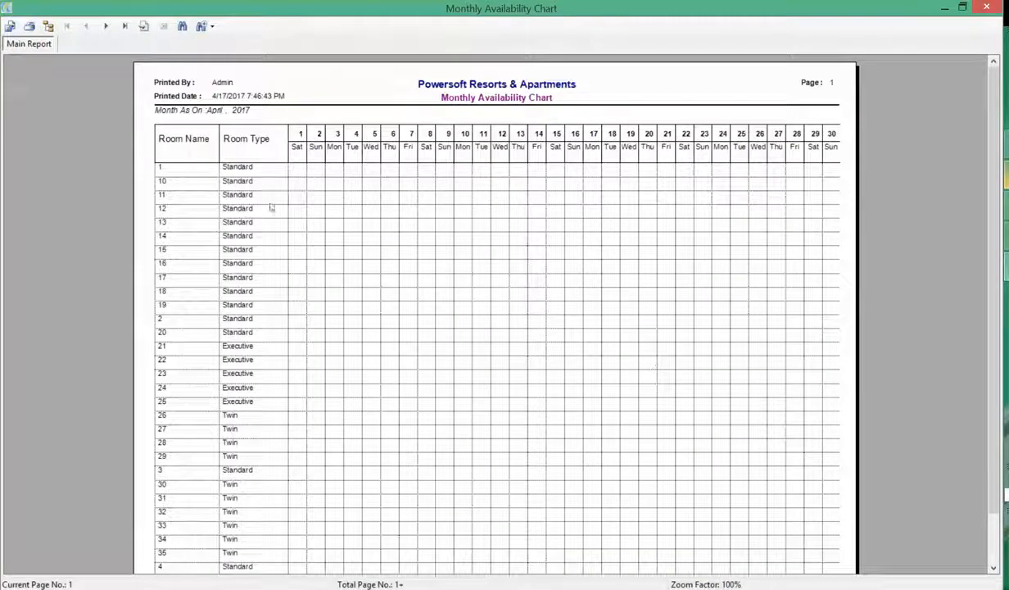
pyautogui.click(981, 7)
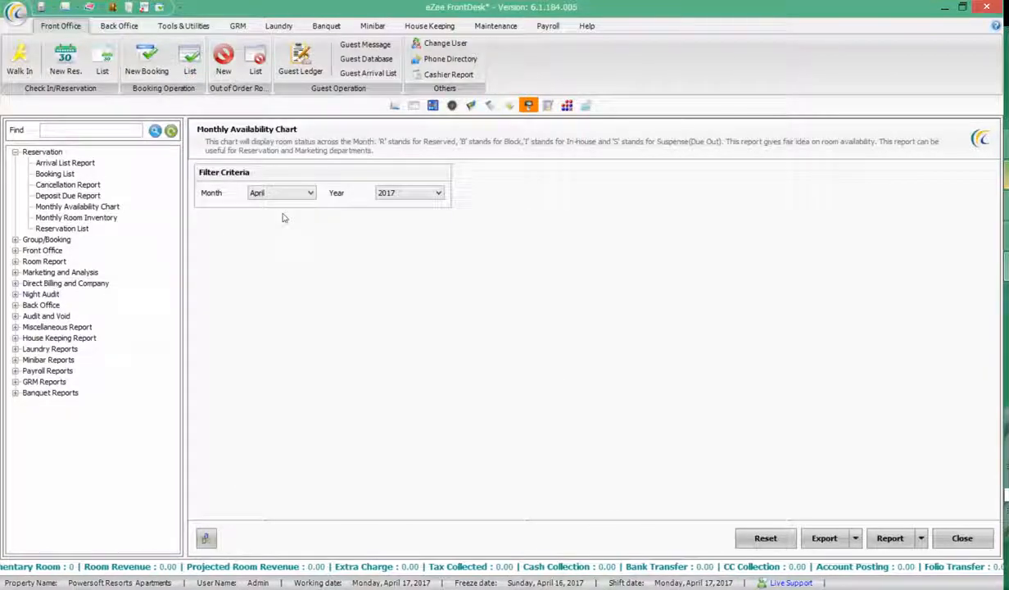
pyautogui.click(414, 107)
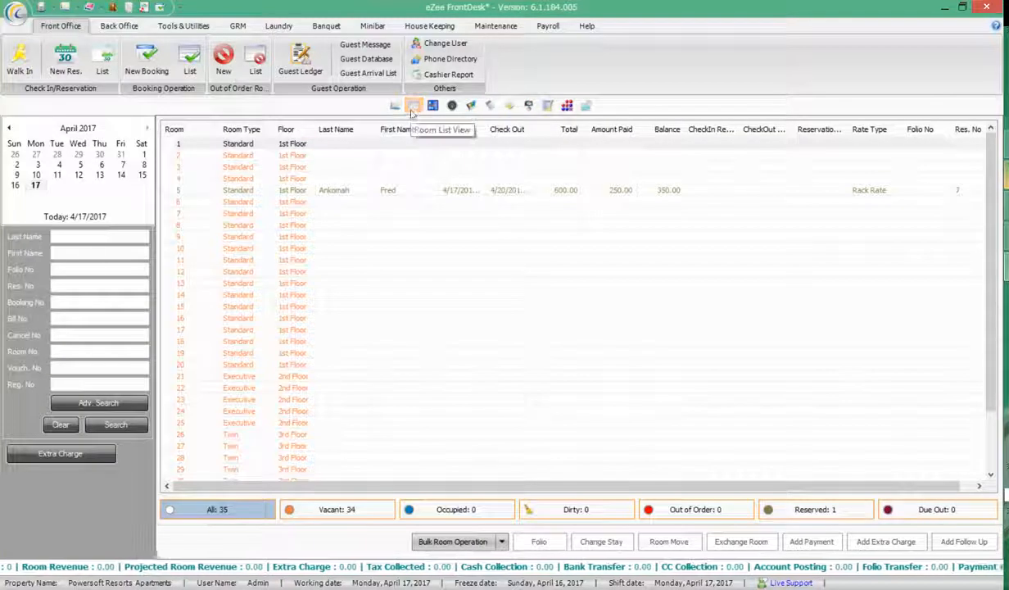
# Filter the room list to reserved rooms, leaving only room 5's 4/17–4/20/2017 reservation
pyautogui.click(240, 190)
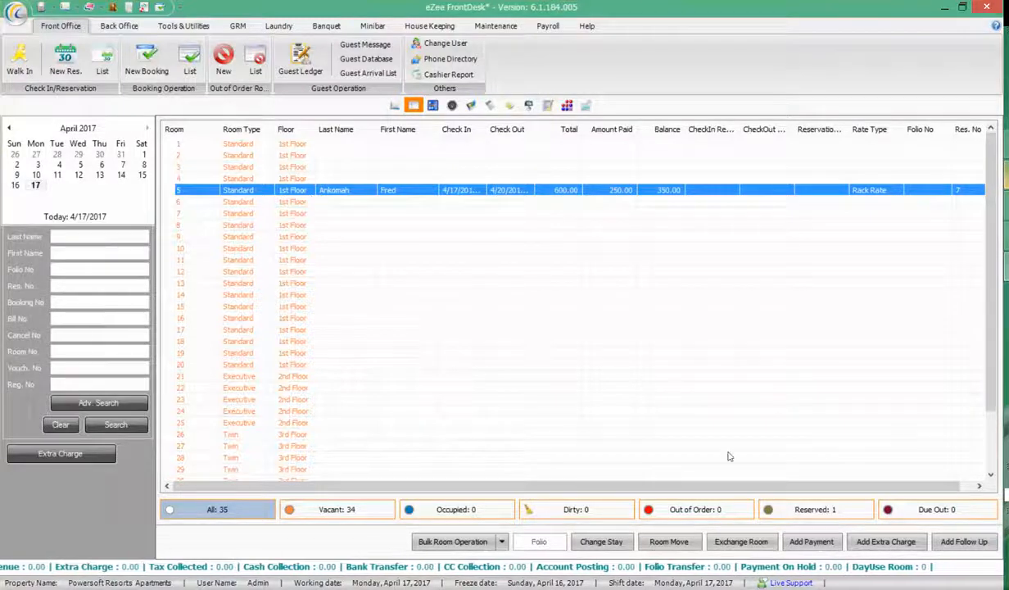
pyautogui.click(791, 512)
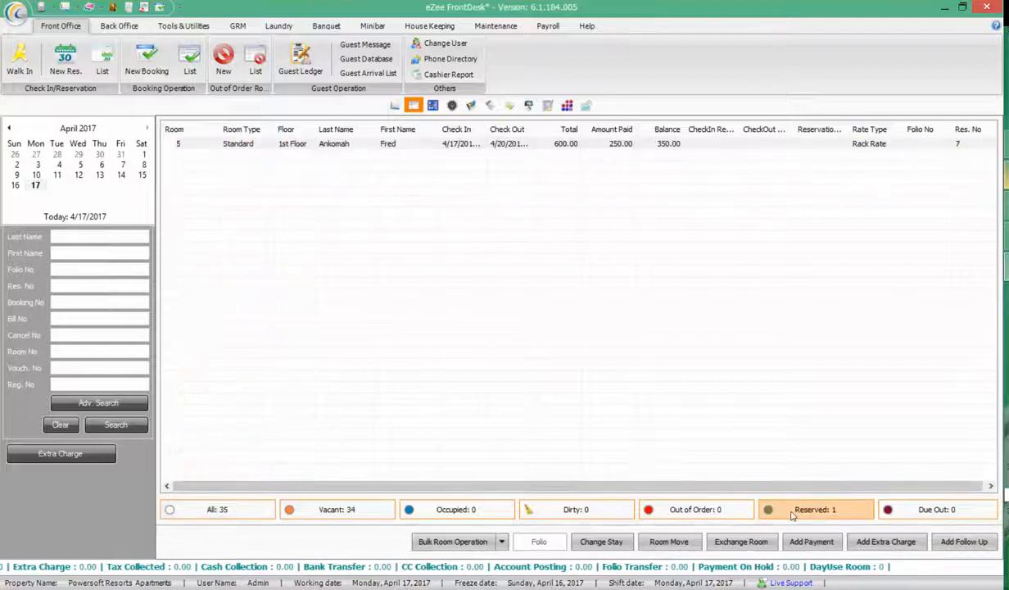
pyautogui.click(295, 145)
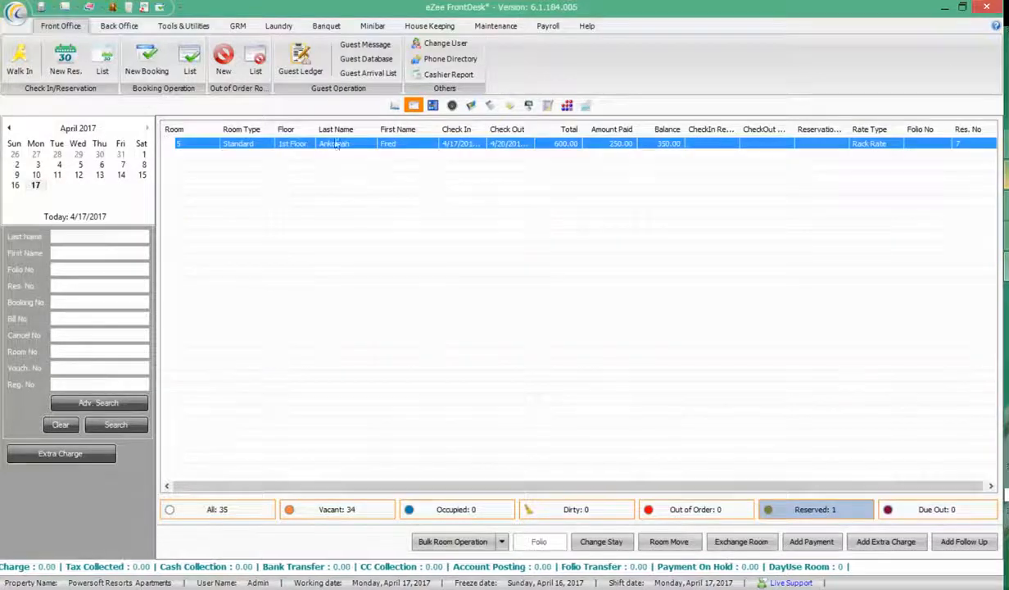
# Open and close room 5's reservation details from its context menu
pyautogui.rightClick(377, 147)
pyautogui.click(410, 154)
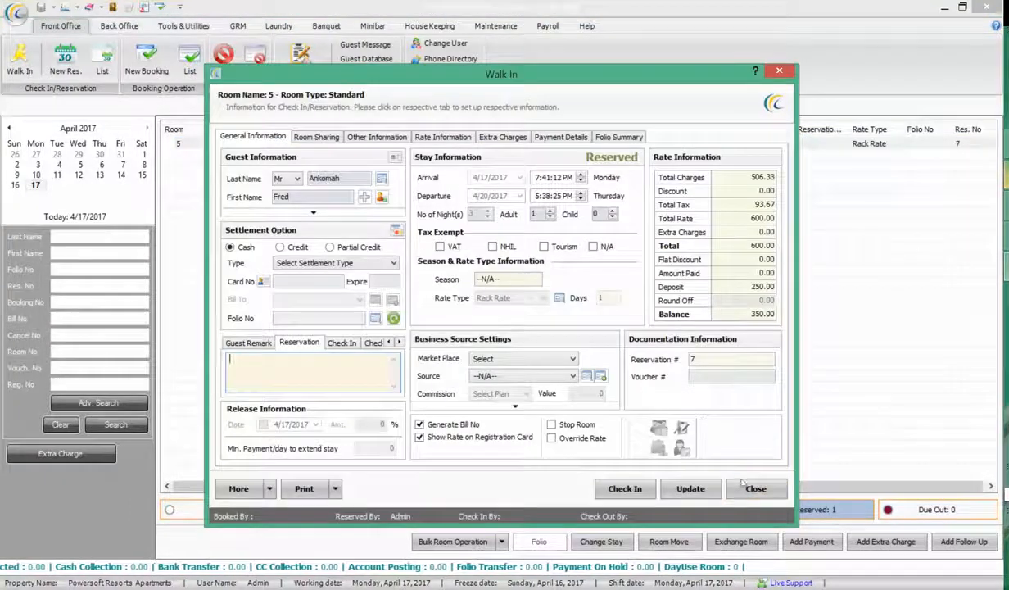
pyautogui.click(755, 490)
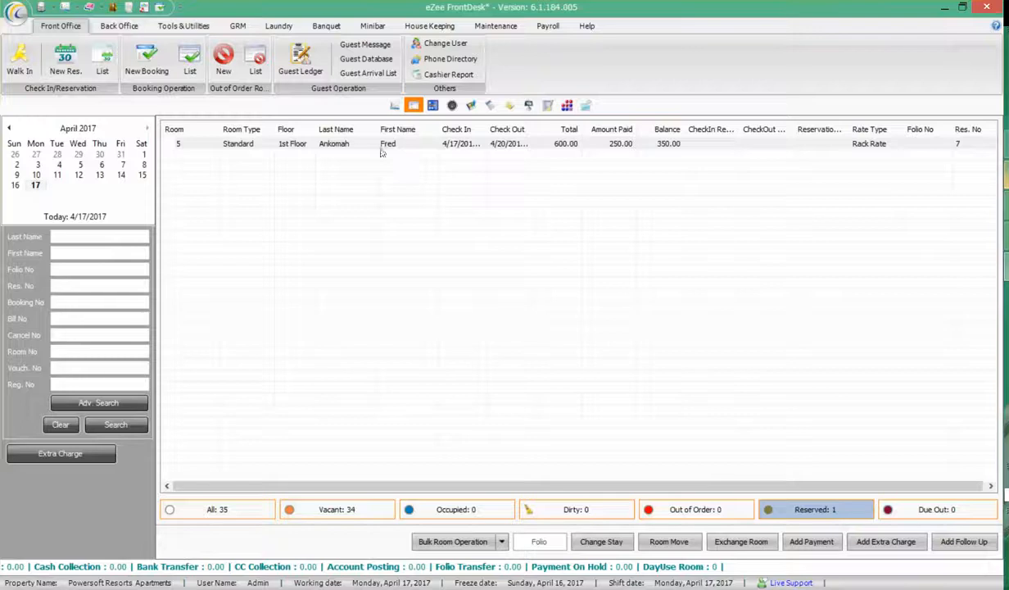
pyautogui.rightClick(380, 148)
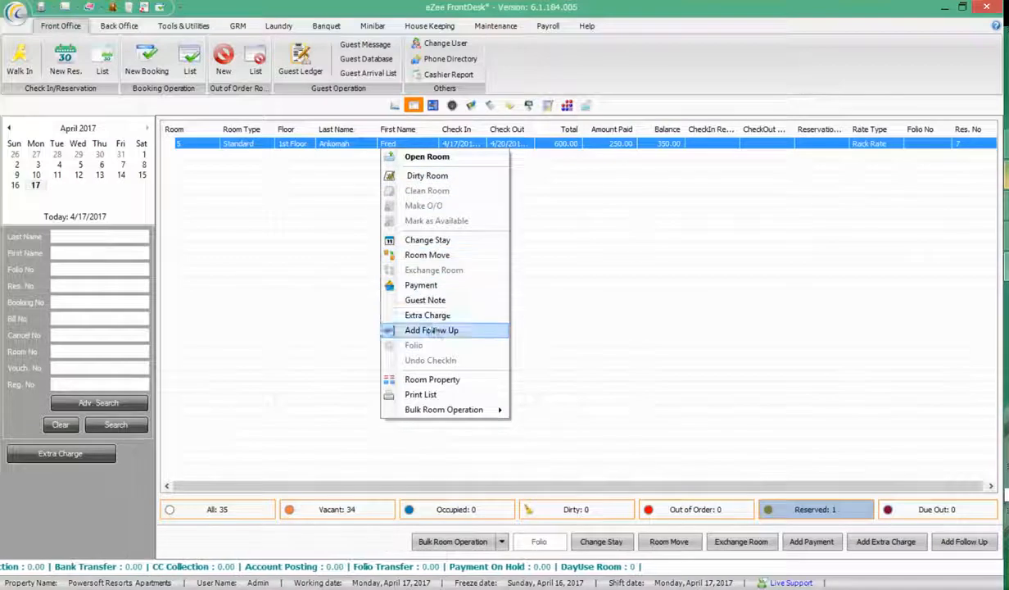
pyautogui.click(541, 262)
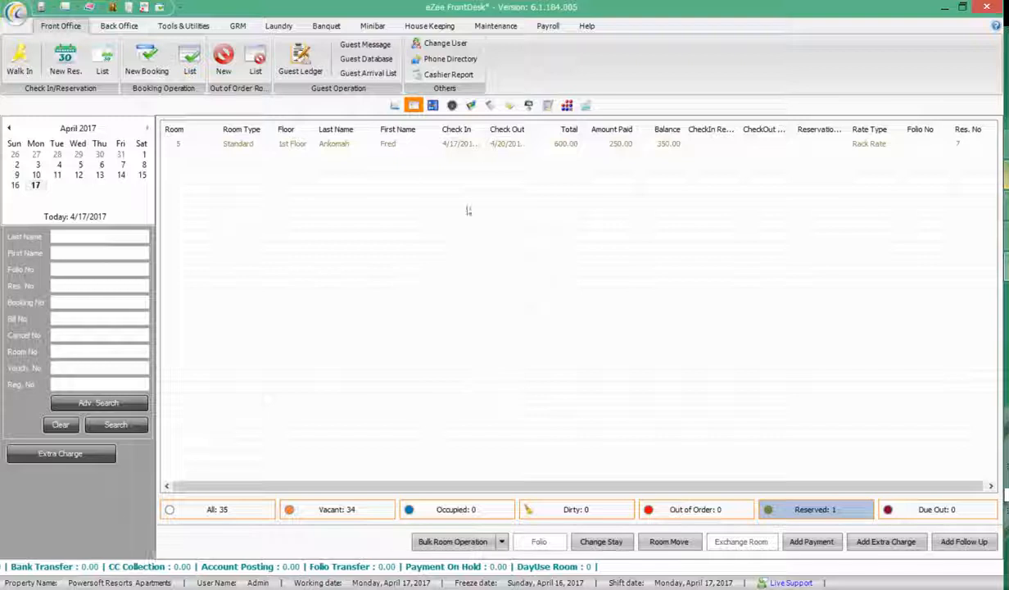
# View room 5's stay on the reservation calendar, then return to the 1st Floor room plan
pyautogui.click(434, 106)
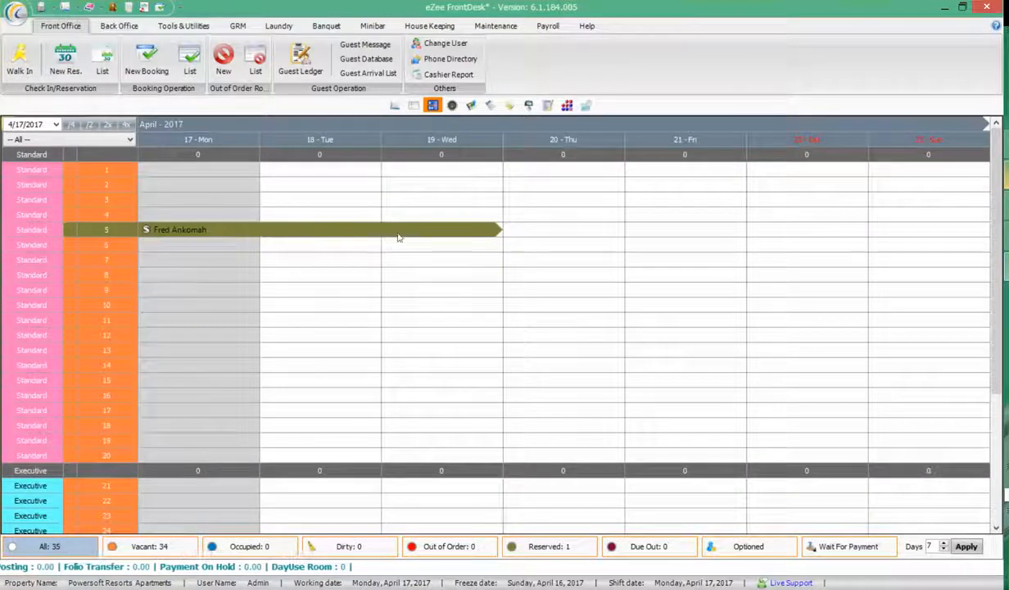
pyautogui.moveTo(494, 232)
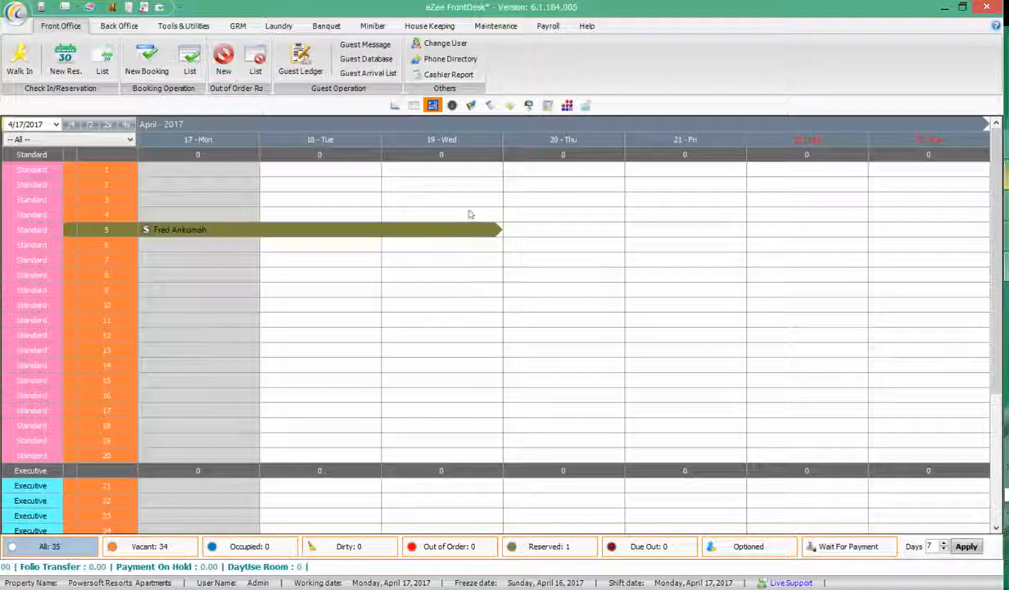
pyautogui.click(394, 106)
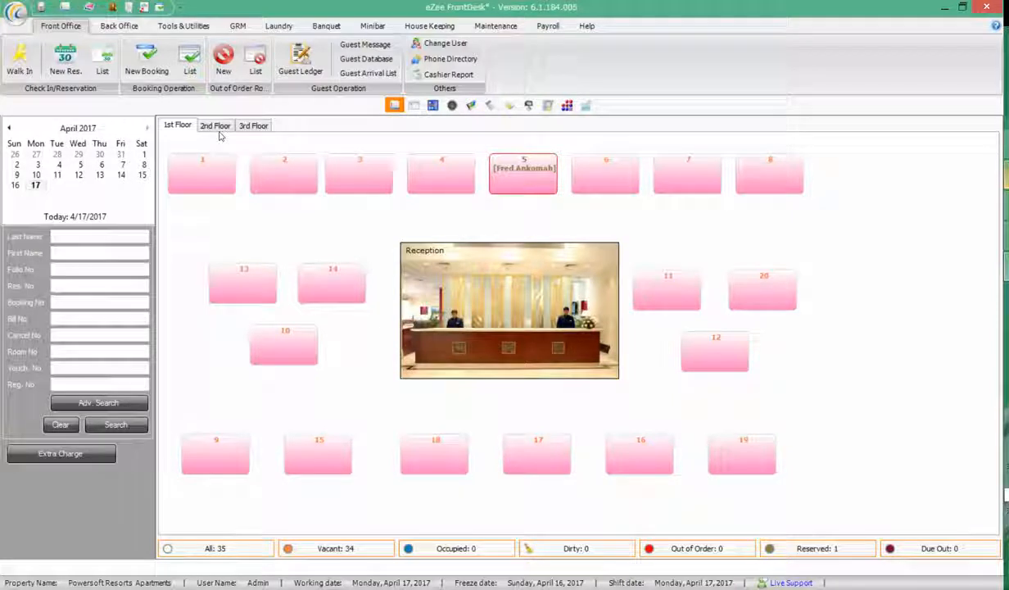
pyautogui.moveTo(531, 182)
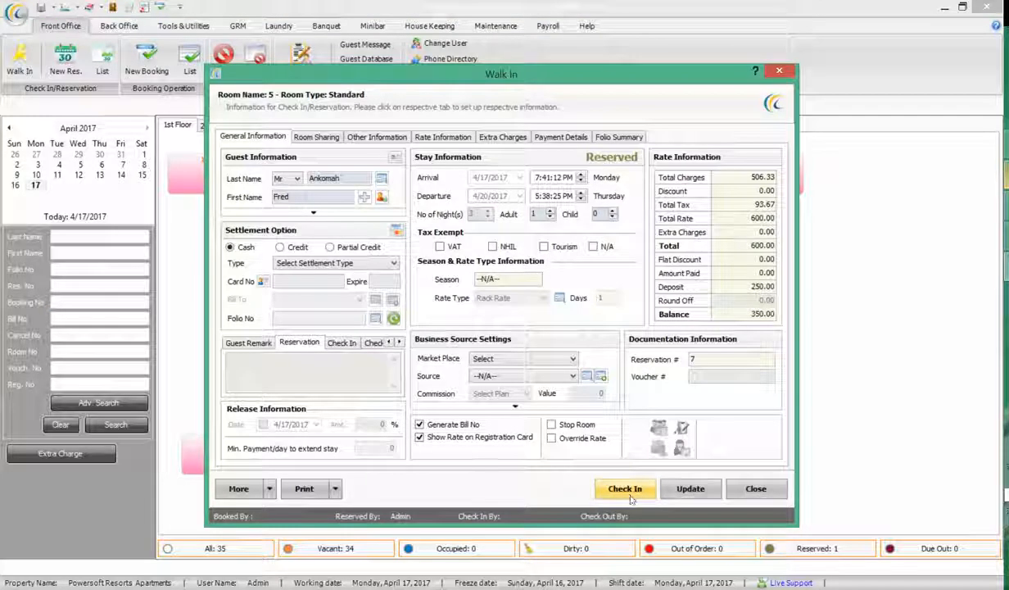
pyautogui.click(755, 488)
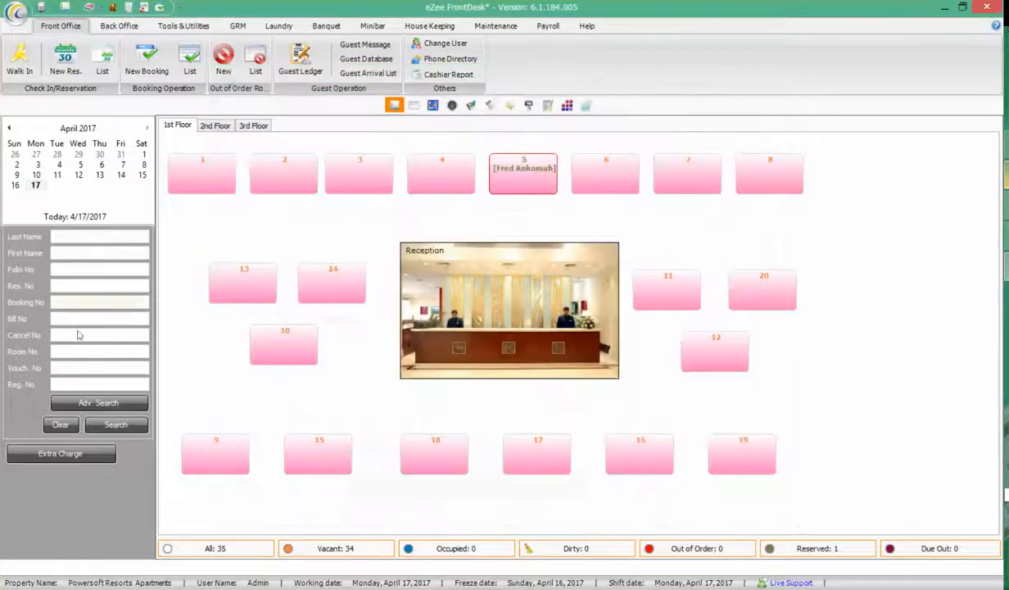
pyautogui.click(61, 286)
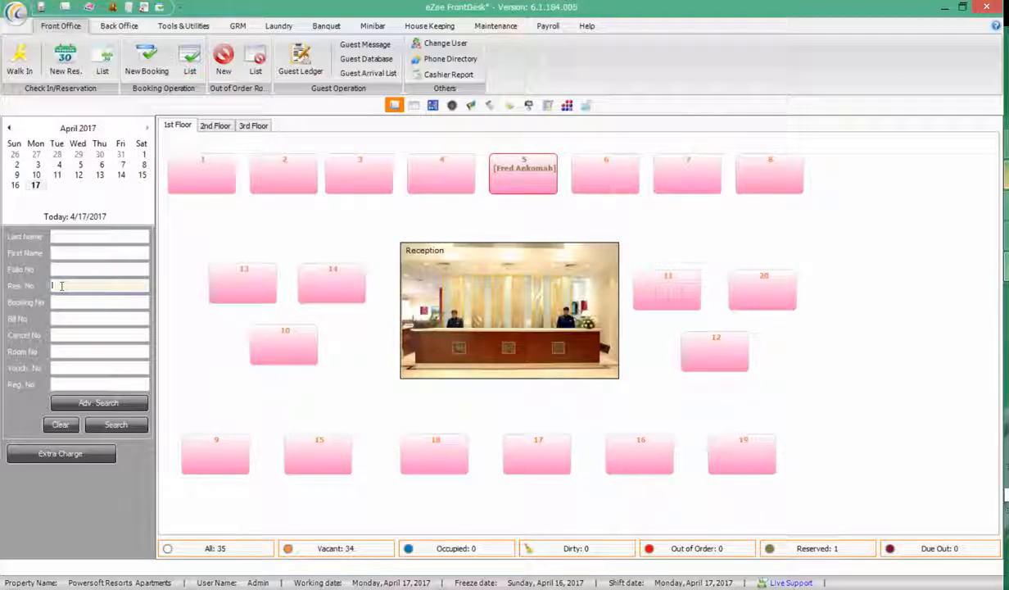
pyautogui.click(114, 425)
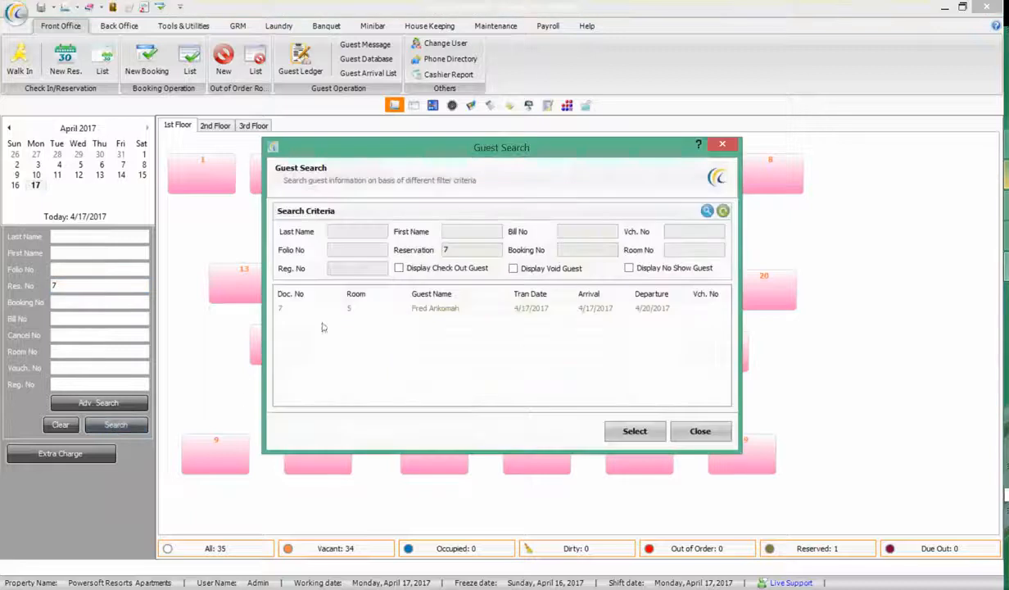
pyautogui.click(425, 311)
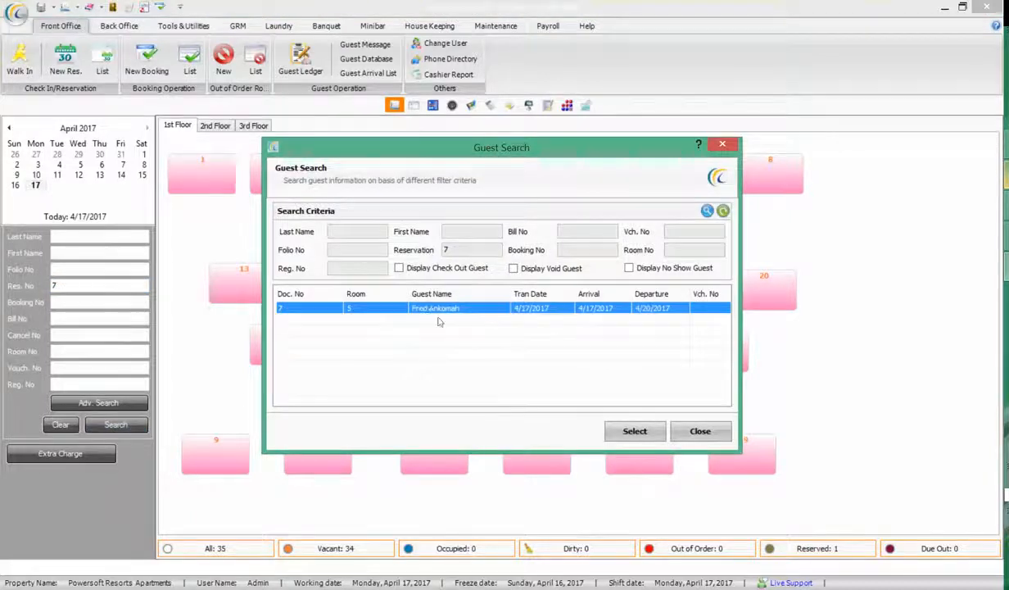
pyautogui.click(627, 431)
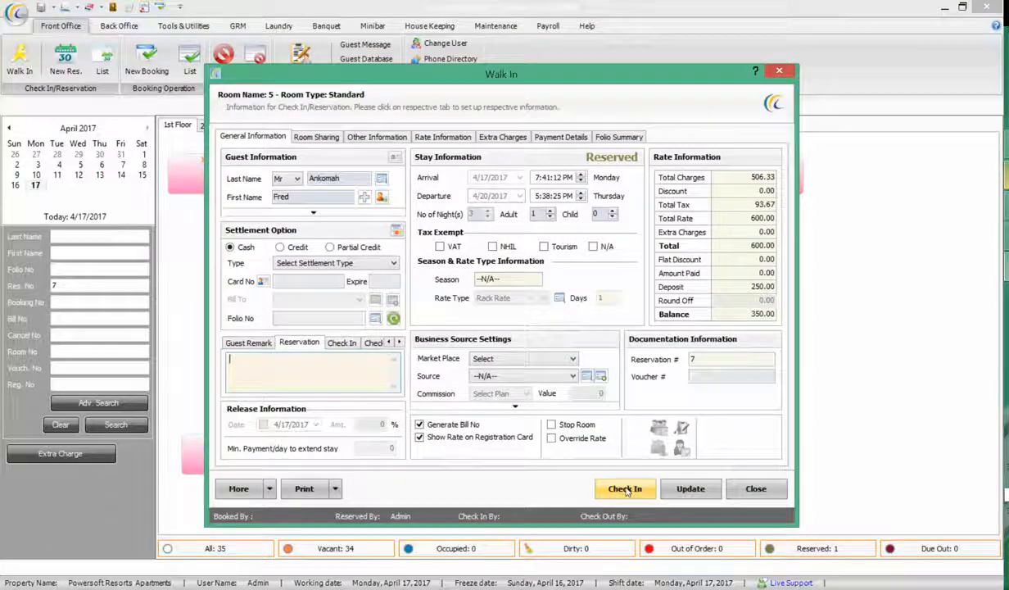
pyautogui.click(740, 490)
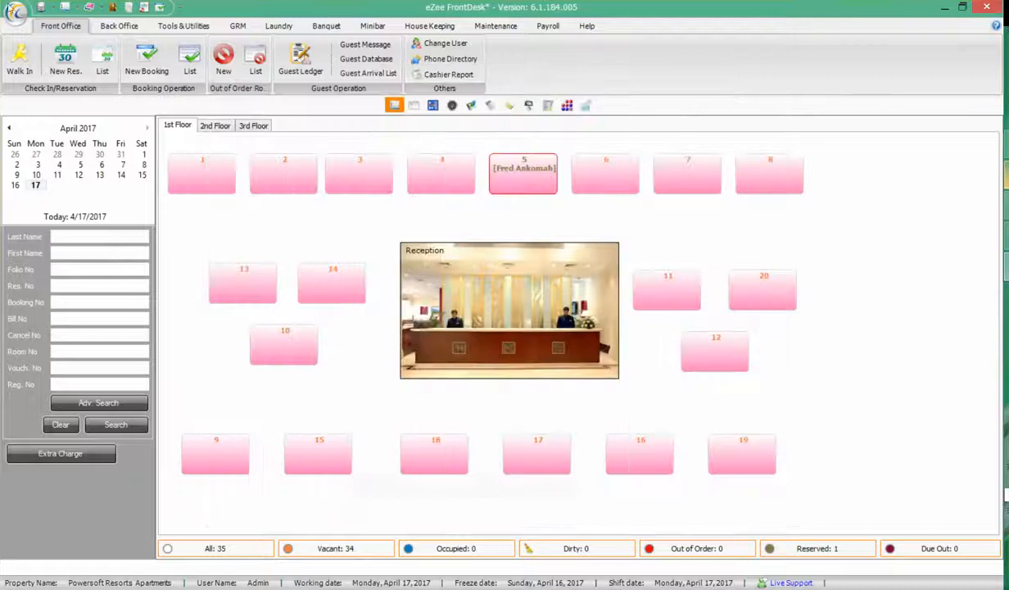
# Check in reservation 7 to room 5, creating folio number 3
pyautogui.click(102, 66)
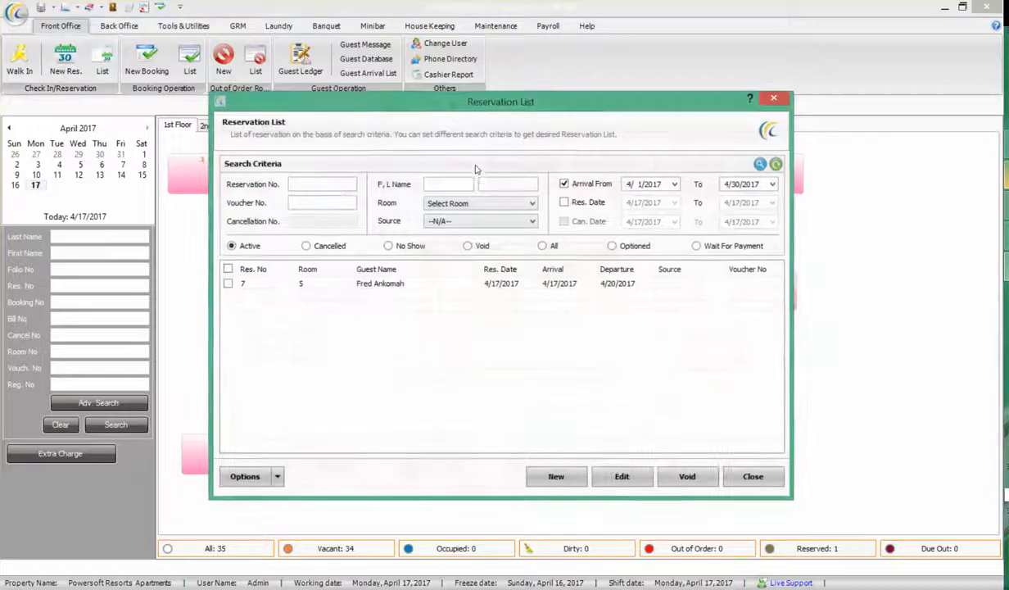
pyautogui.click(300, 284)
pyautogui.click(229, 283)
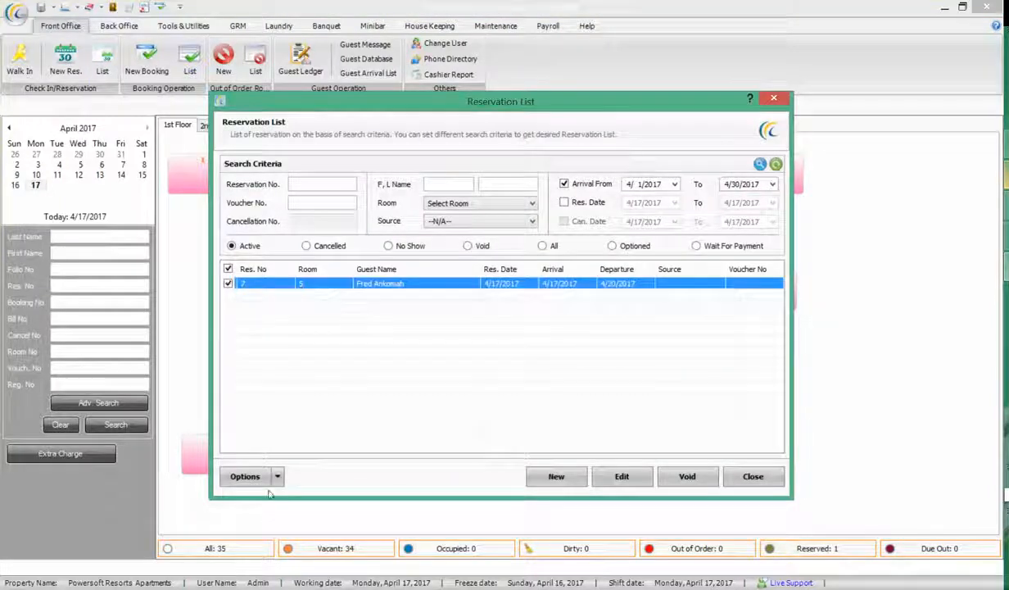
pyautogui.click(278, 476)
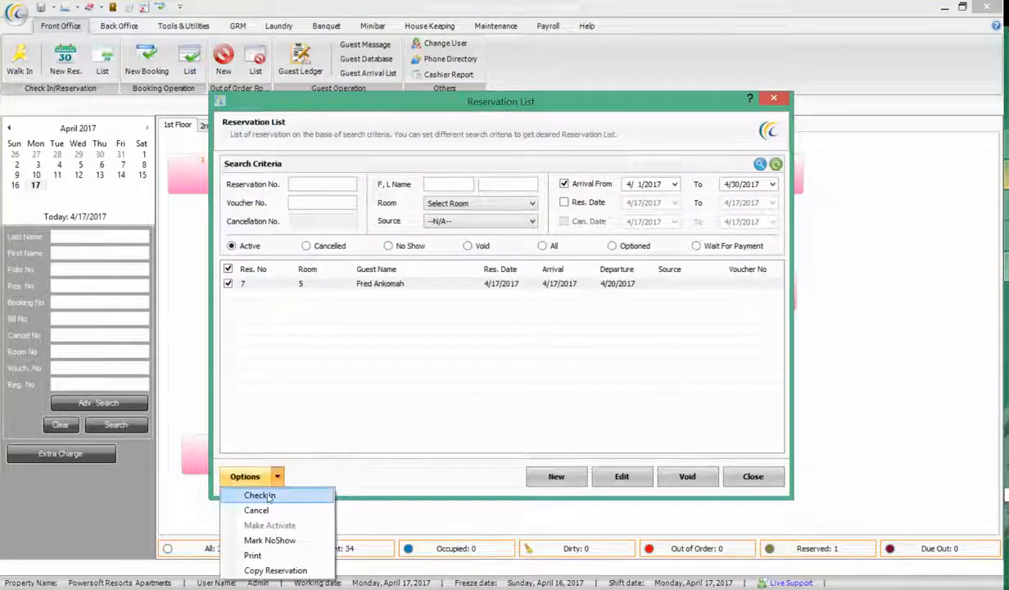
pyautogui.click(261, 495)
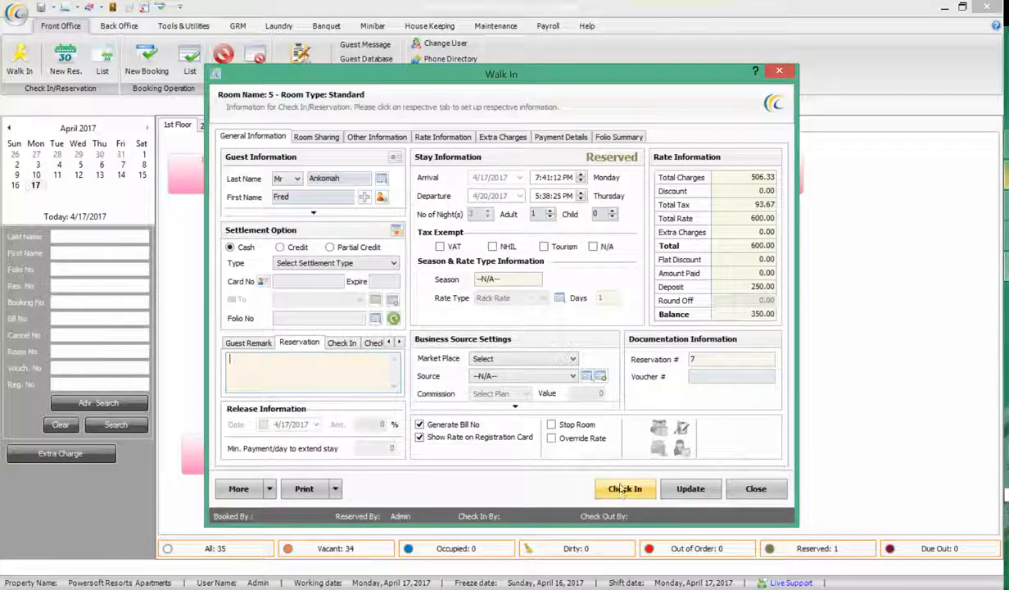
pyautogui.click(623, 490)
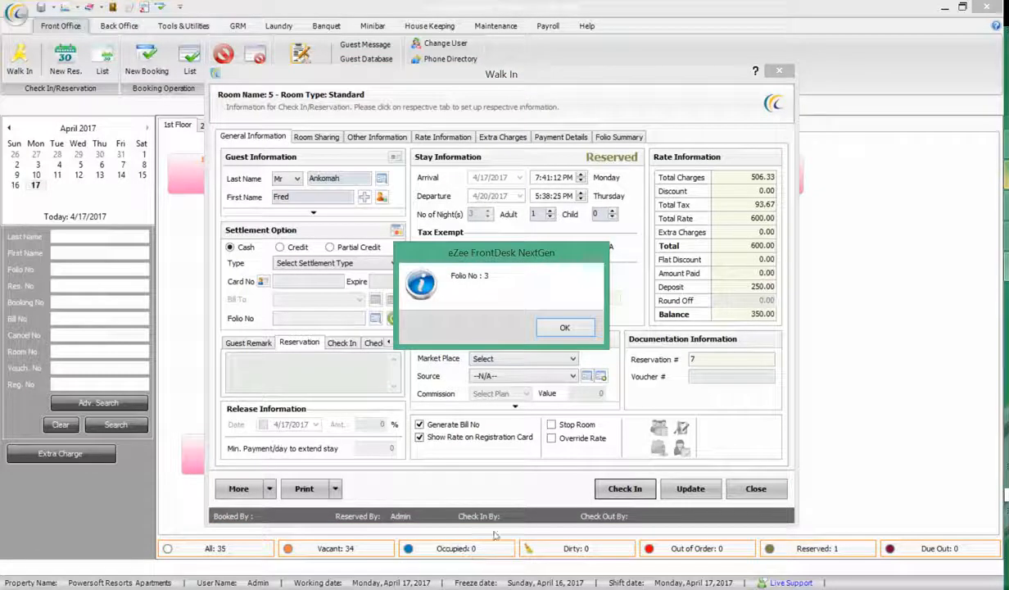
pyautogui.click(553, 324)
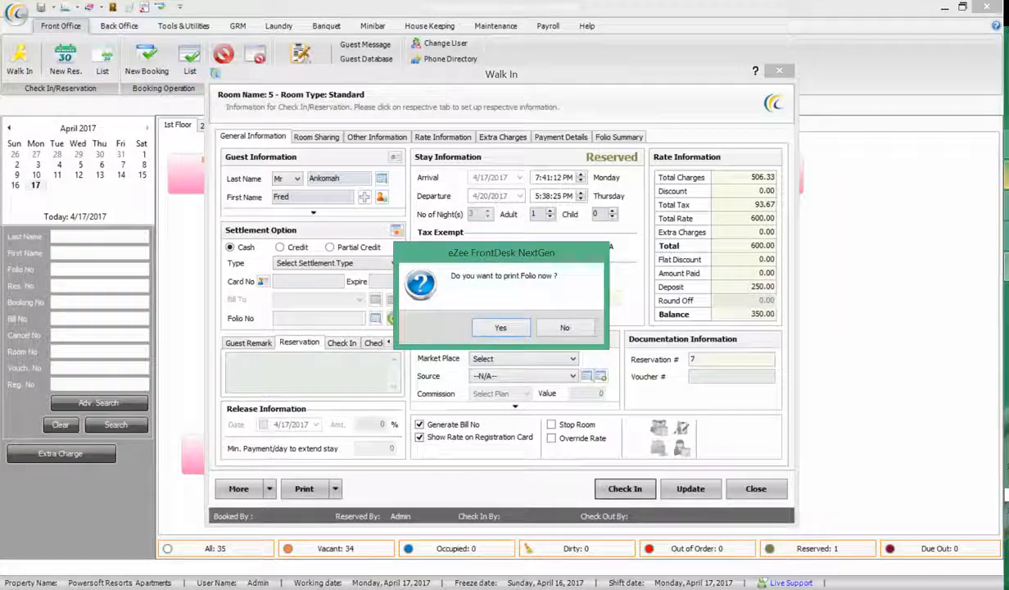
# Accept printing the folio, dismiss the missing-template notice, and close the check-in and reservation windows
pyautogui.click(950, 588)
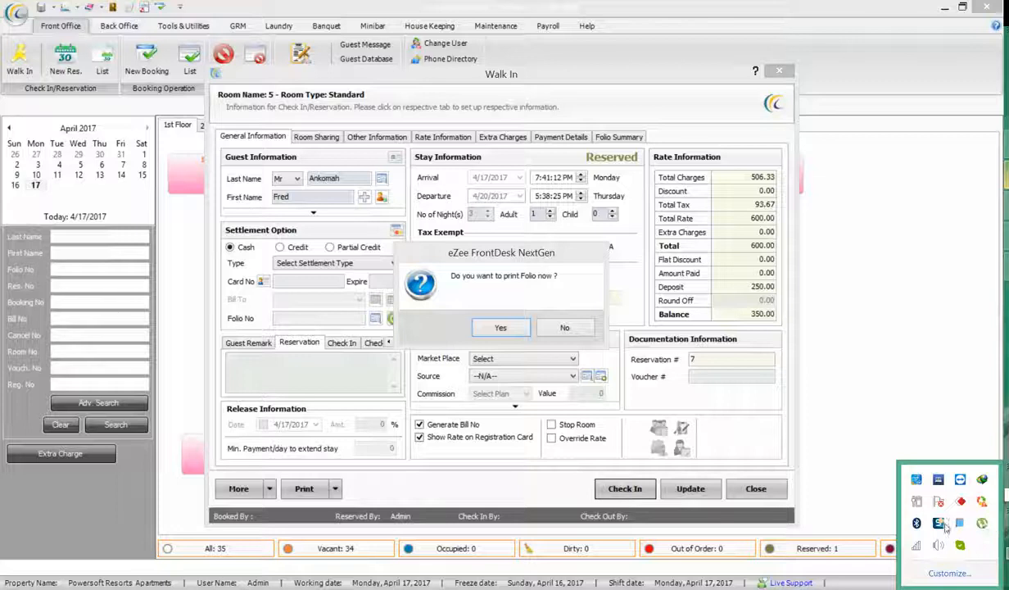
pyautogui.click(944, 526)
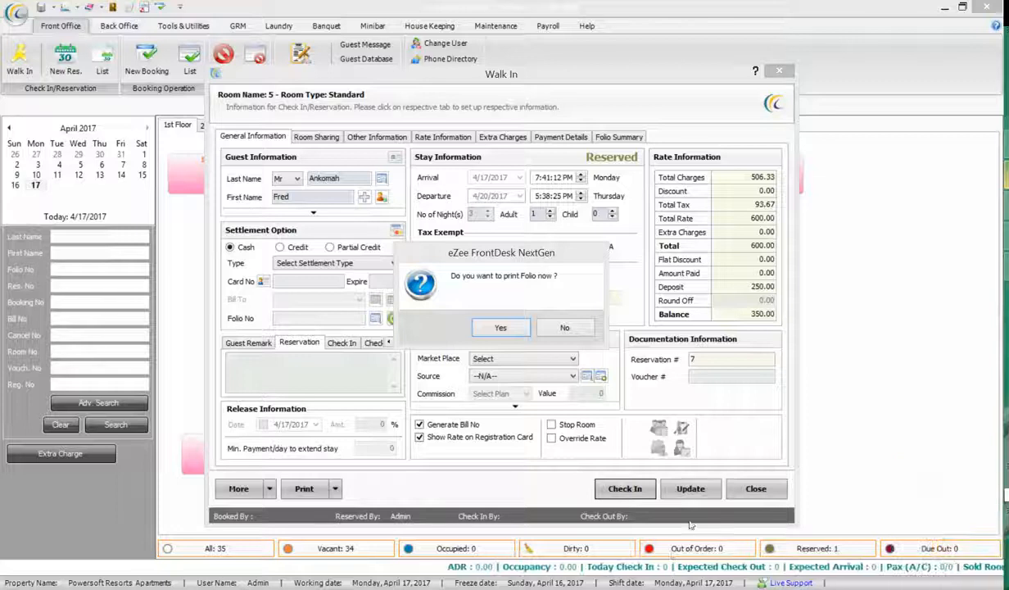
pyautogui.click(501, 327)
pyautogui.click(564, 328)
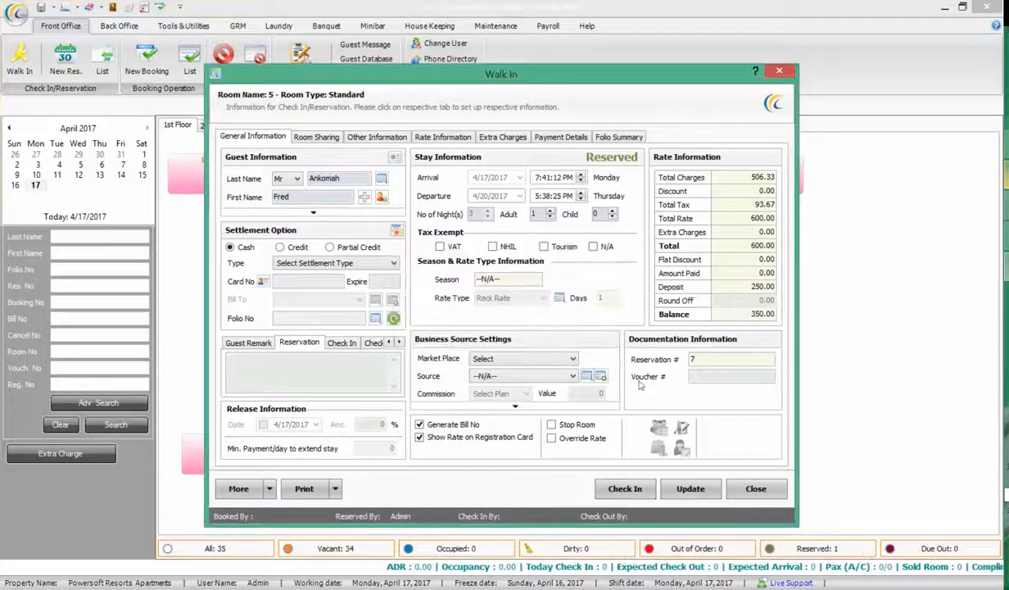
pyautogui.click(680, 494)
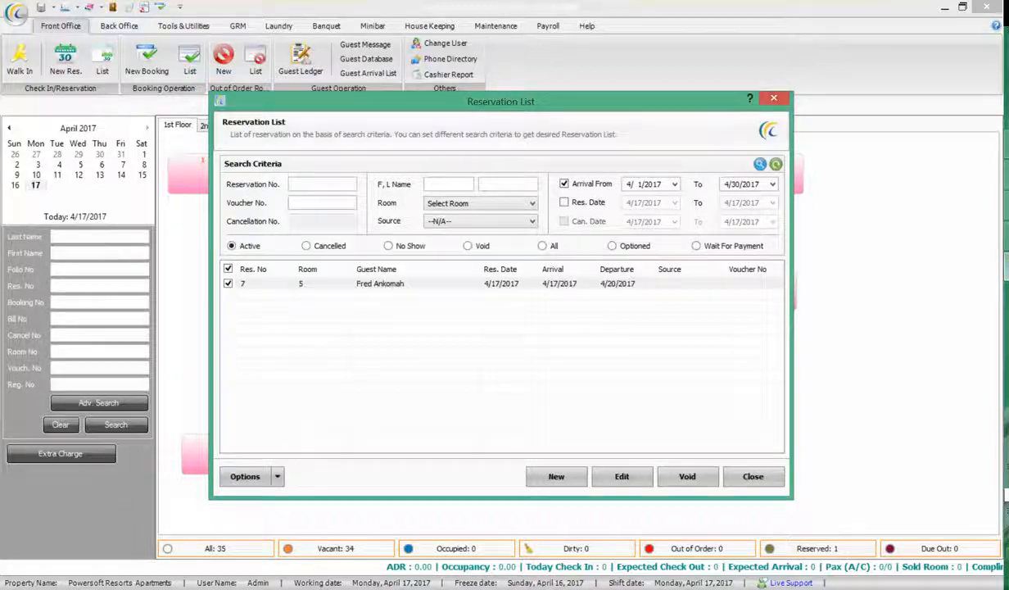
pyautogui.click(1007, 554)
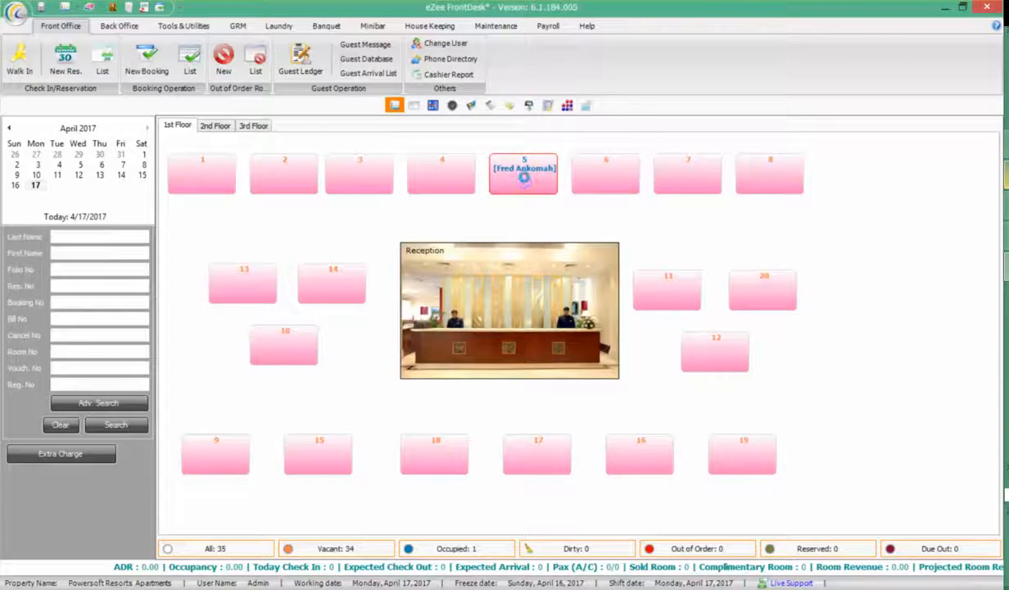
# Open room 5's stay record and preview its Folio: Summary invoice showing a 350.00 balance
pyautogui.moveTo(530, 191)
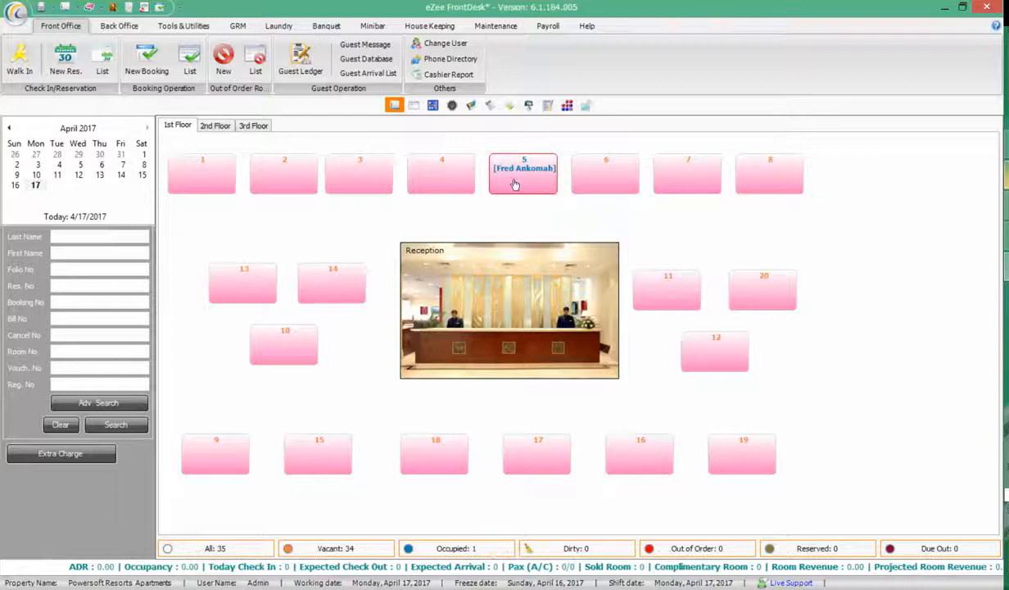
pyautogui.doubleClick(545, 159)
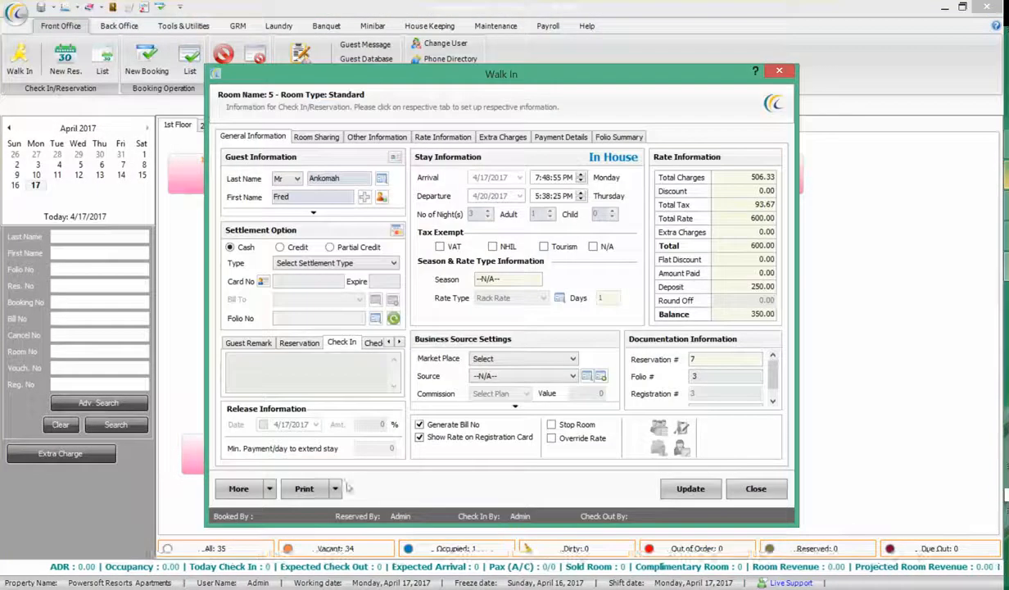
pyautogui.click(335, 488)
pyautogui.moveTo(385, 490)
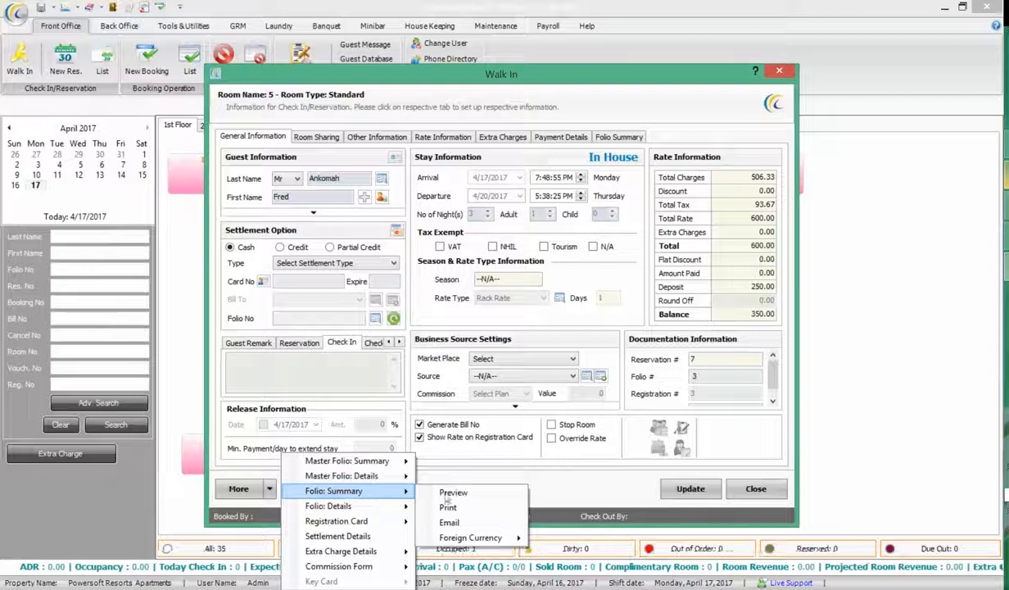
pyautogui.click(481, 493)
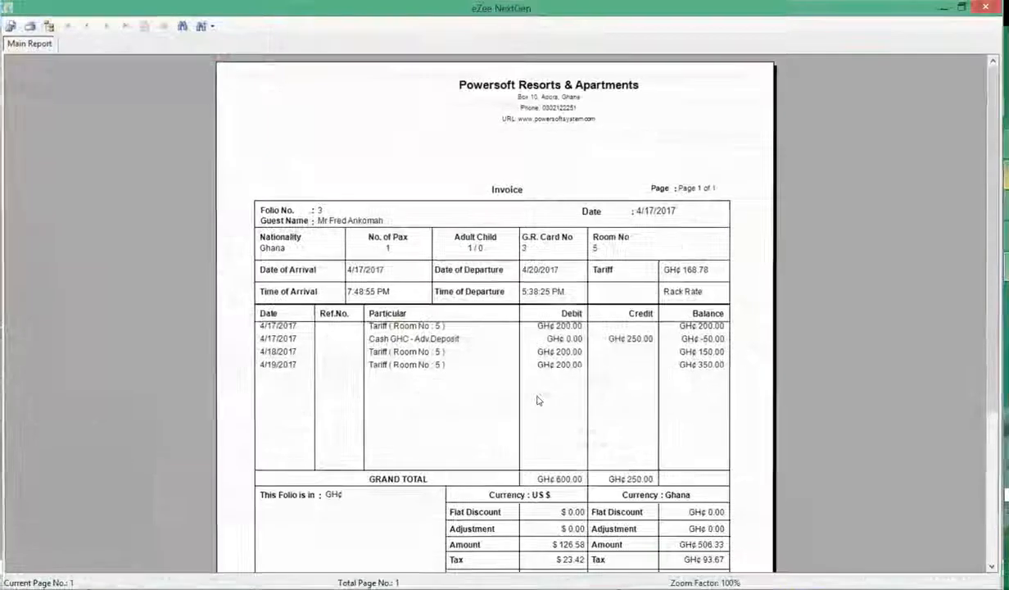
pyautogui.click(512, 186)
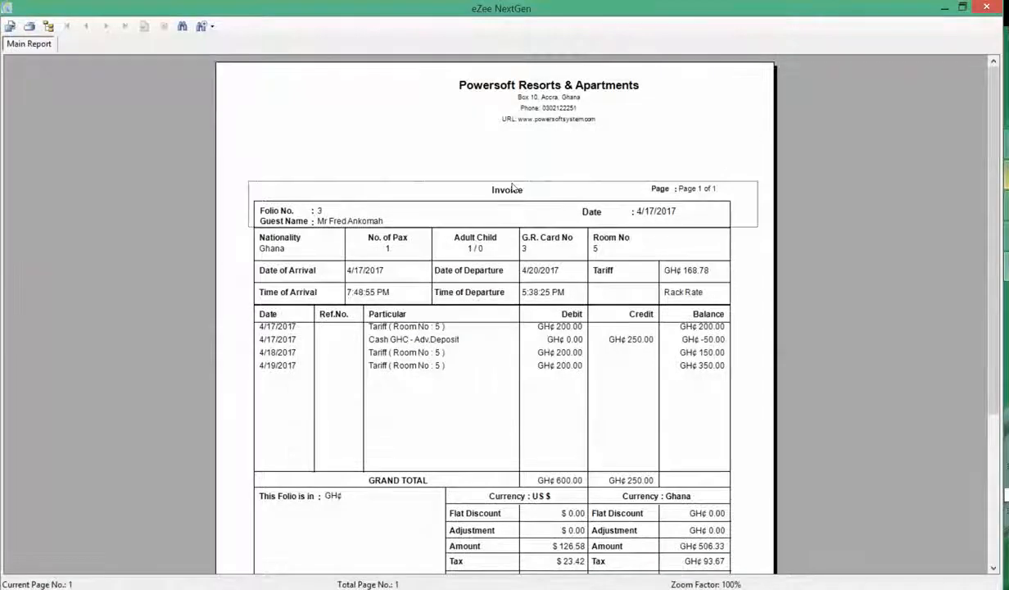
pyautogui.scroll(-3, 929, 213)
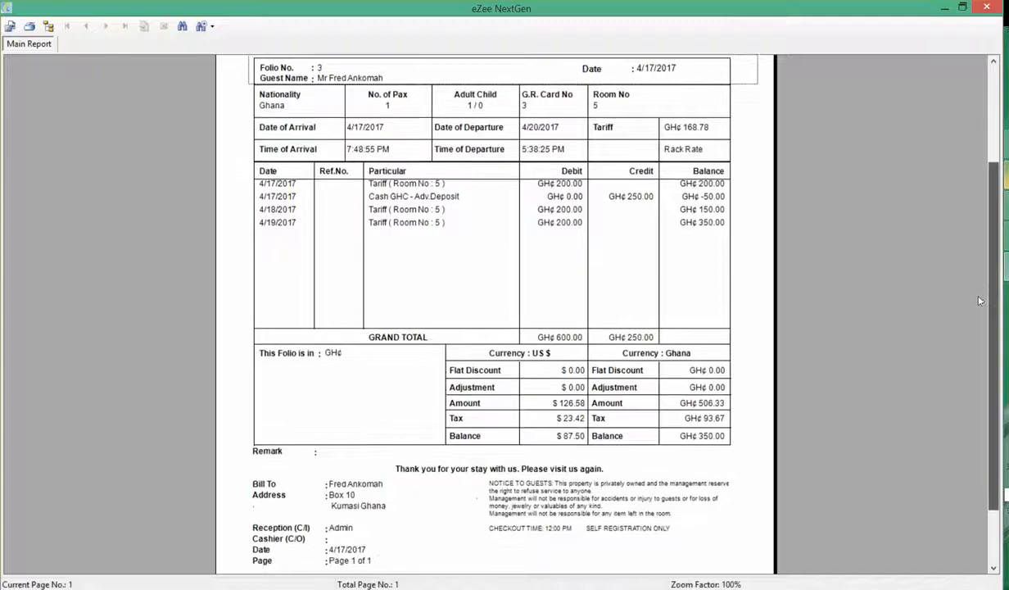
pyautogui.click(985, 9)
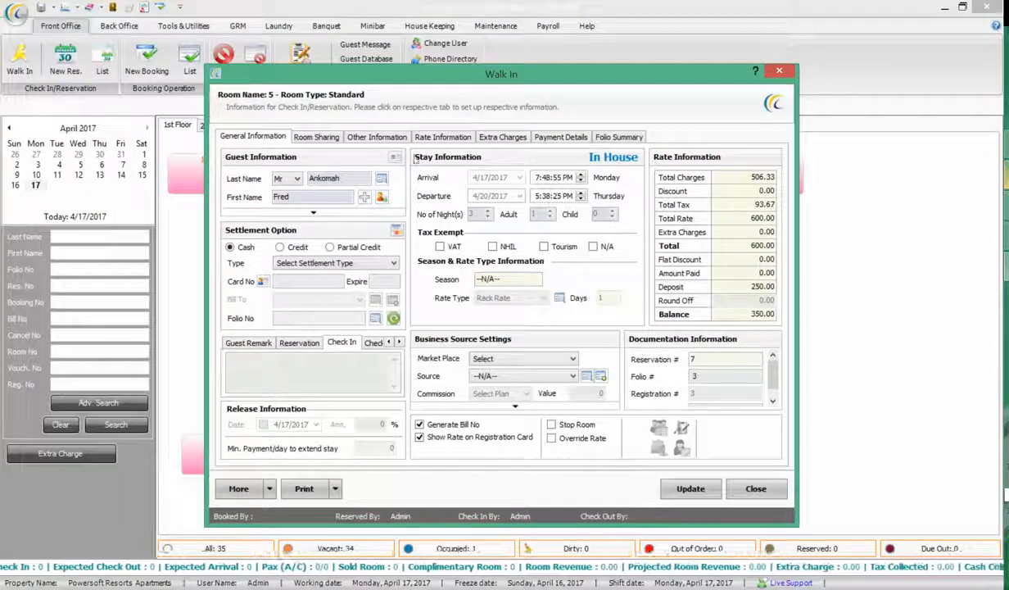
# Close the guest images pane and show room 5's Extra Charges, which has no charges posted
pyautogui.click(300, 206)
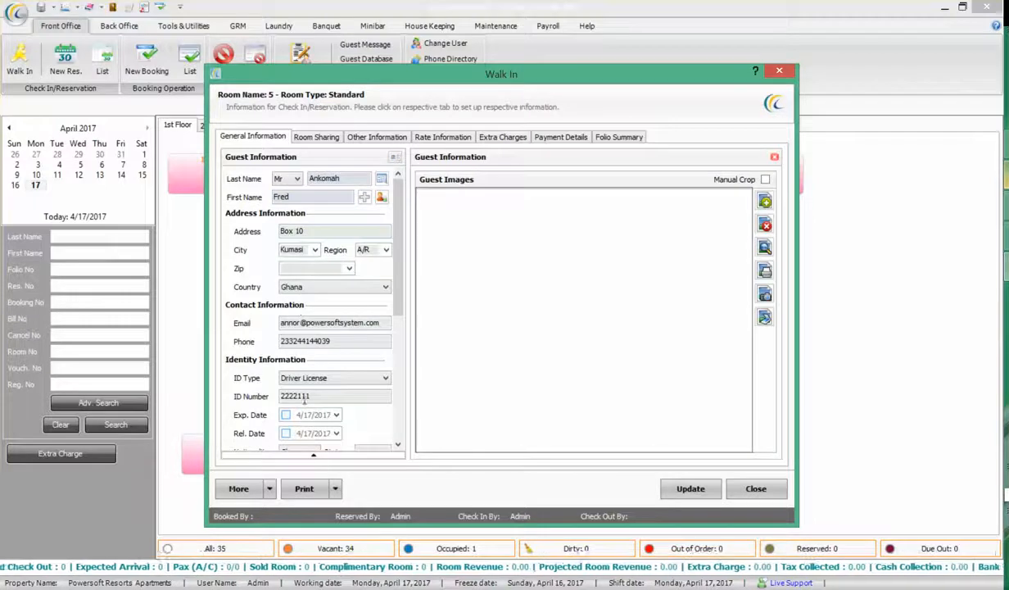
pyautogui.click(313, 455)
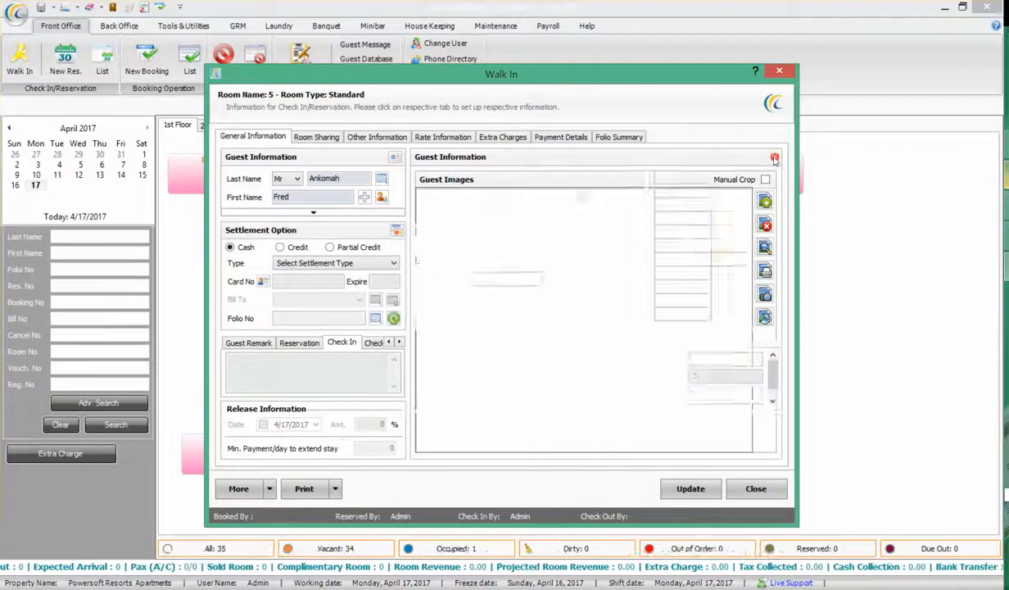
pyautogui.click(774, 156)
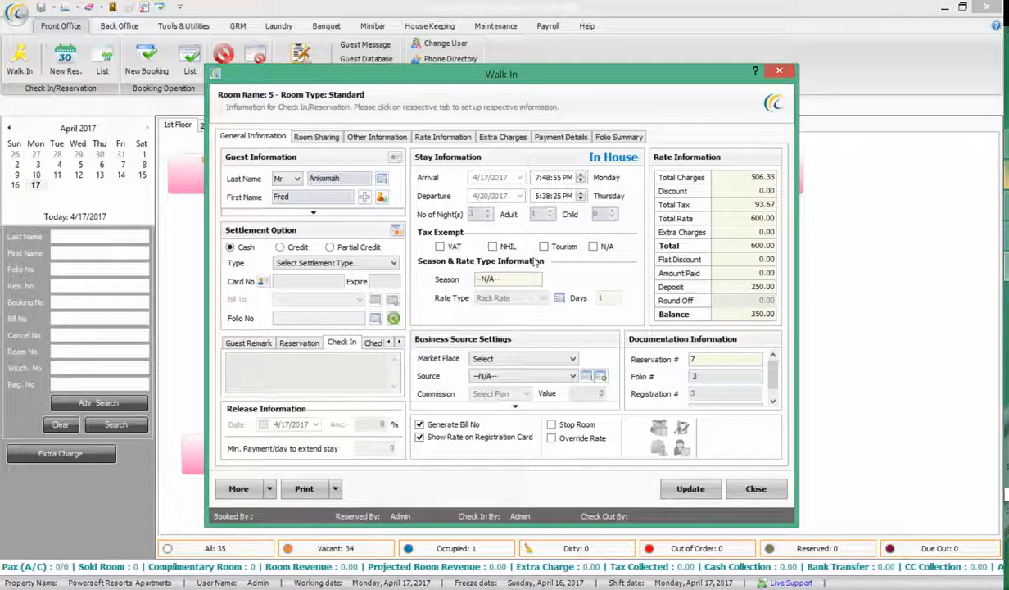
pyautogui.click(501, 138)
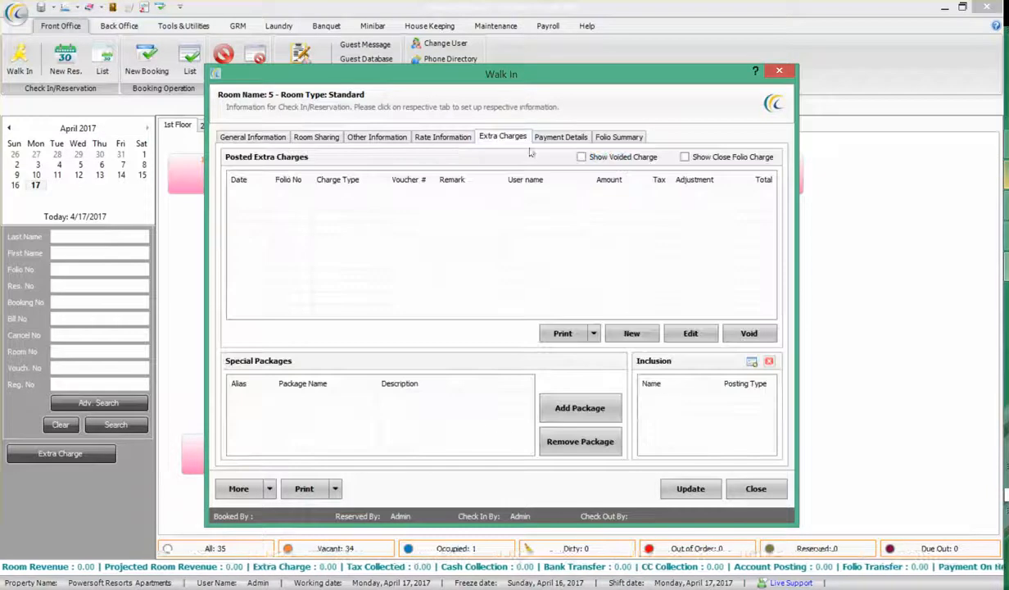
# Post an 80.00 Telephone Charges extra charge to folio 3
pyautogui.click(631, 332)
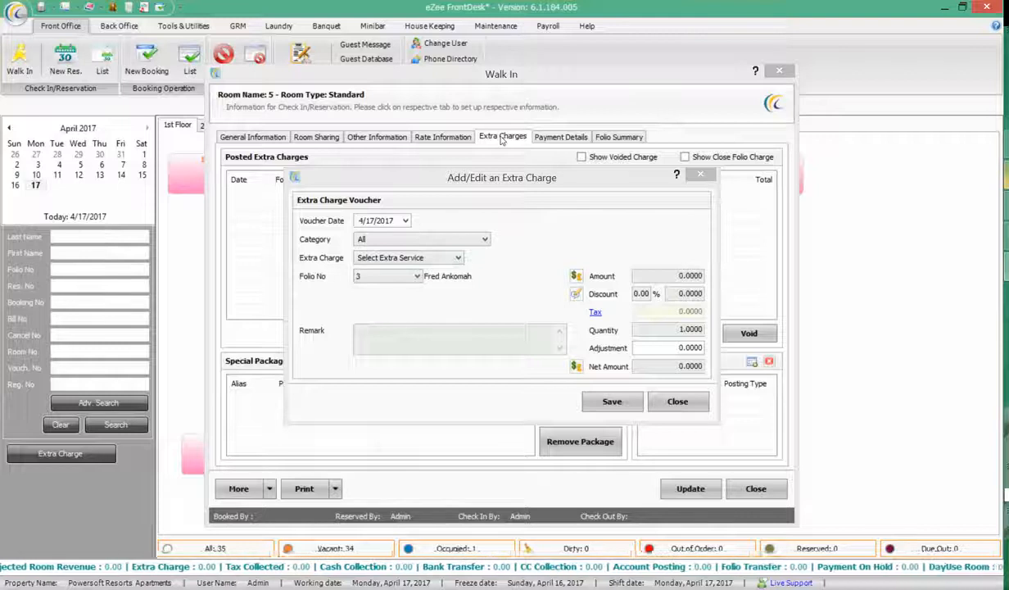
pyautogui.click(417, 259)
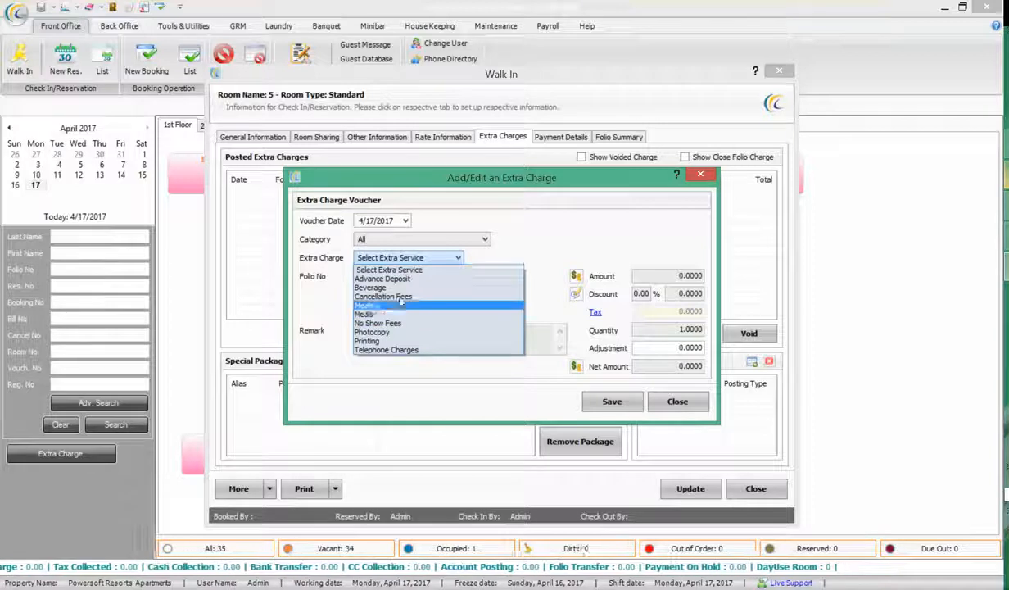
pyautogui.click(403, 351)
pyautogui.moveTo(670, 365); pyautogui.dragTo(714, 369)
pyautogui.write('80')
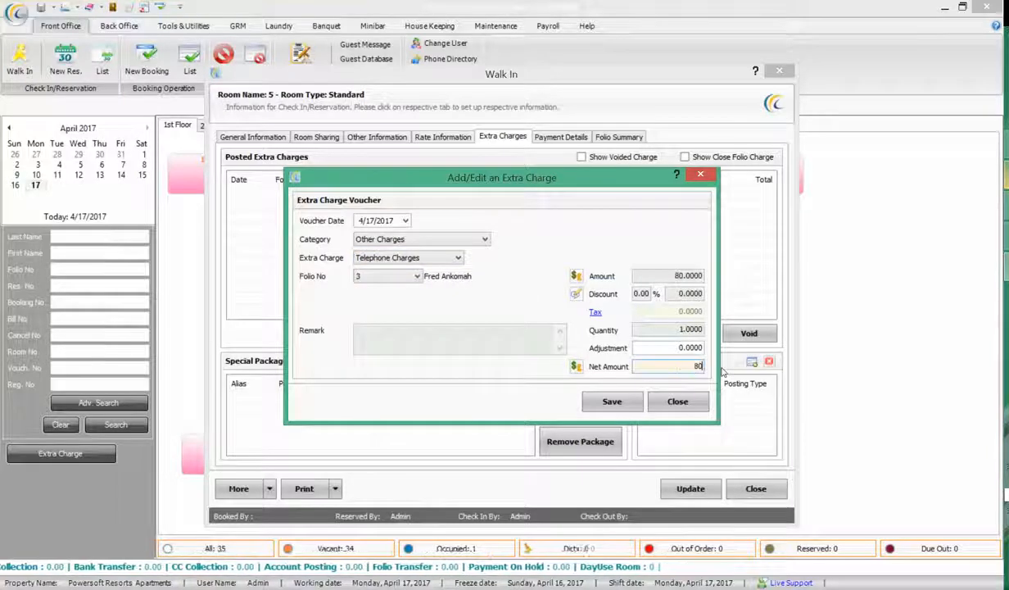
pyautogui.click(454, 339)
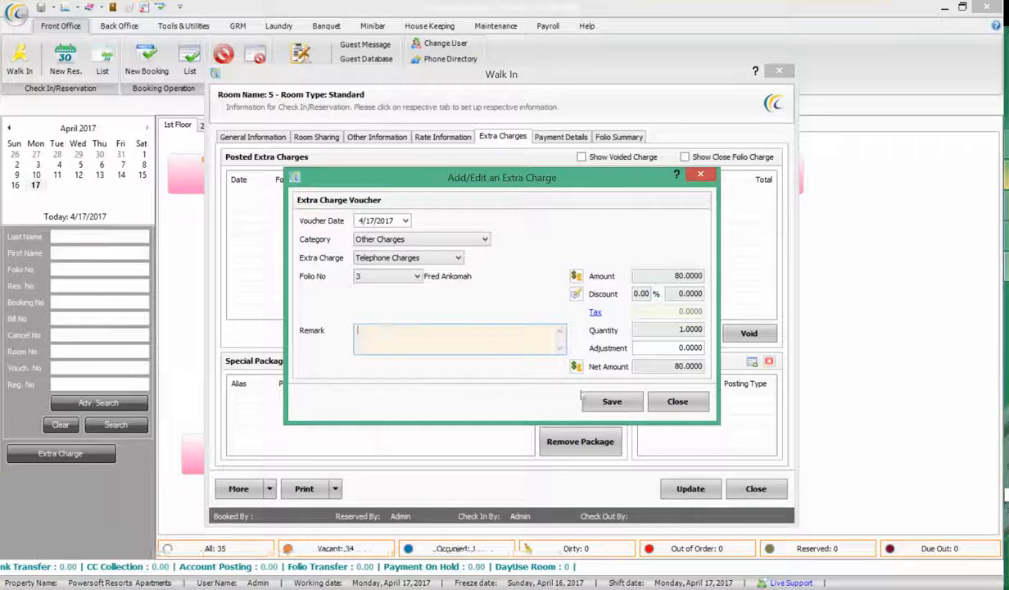
pyautogui.click(608, 400)
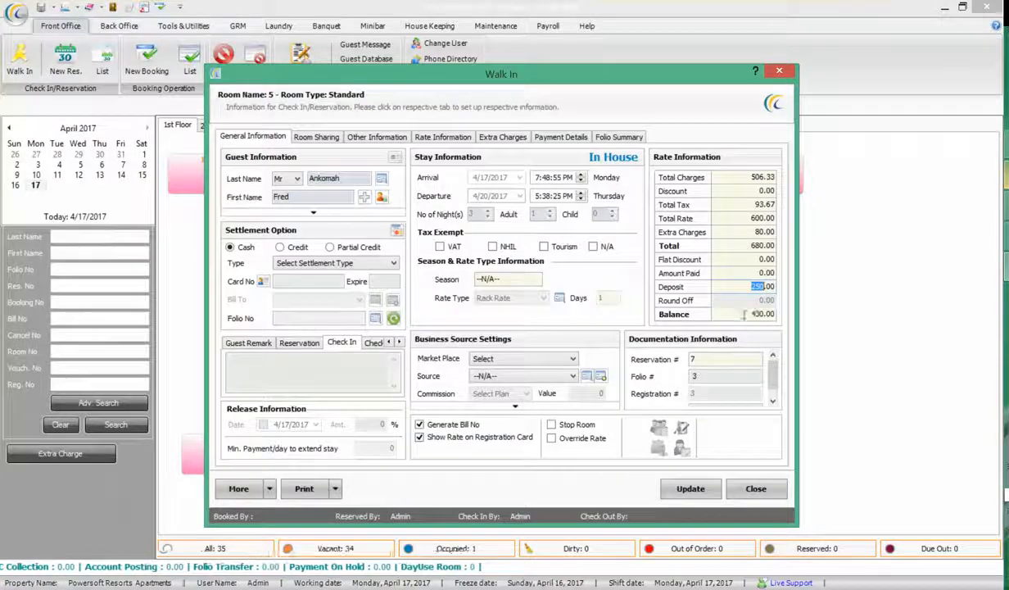
# Return to the Extra Charges list and start another new extra charge
pyautogui.click(501, 137)
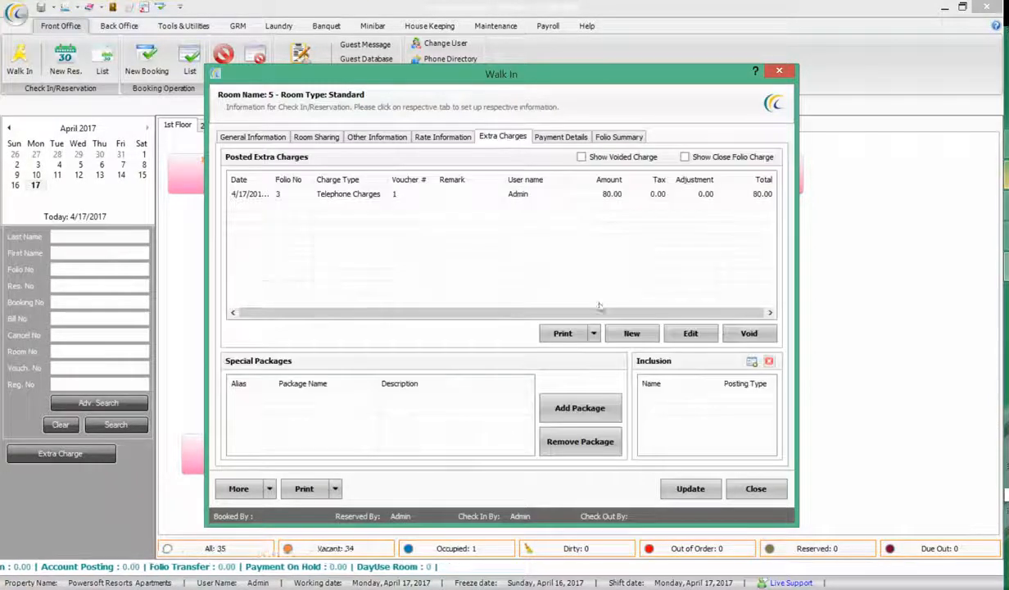
pyautogui.click(633, 339)
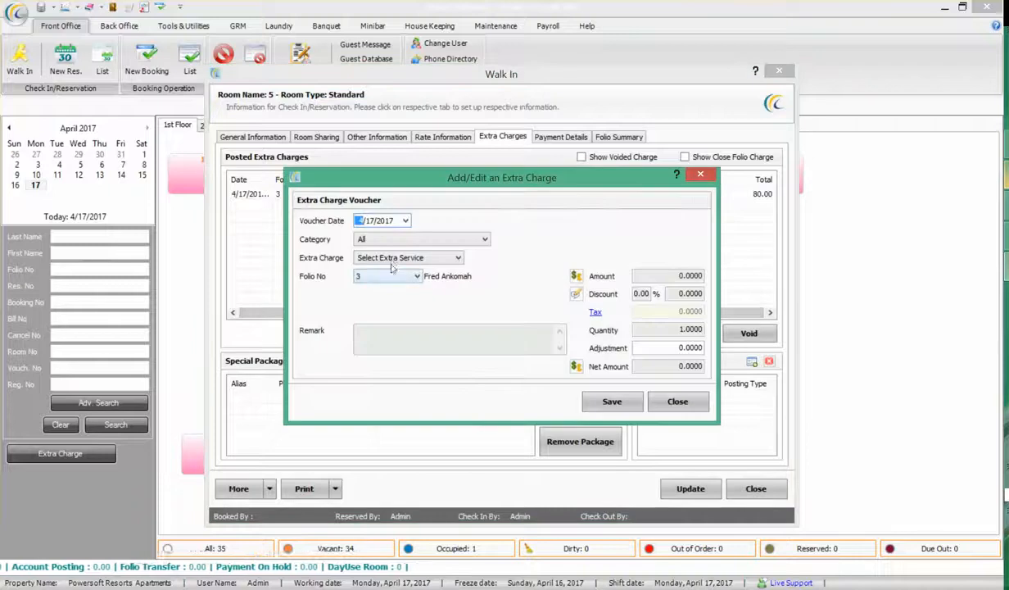
pyautogui.click(391, 260)
# Choose Laundry with a 150 net amount and save the extra charge
pyautogui.click(385, 299)
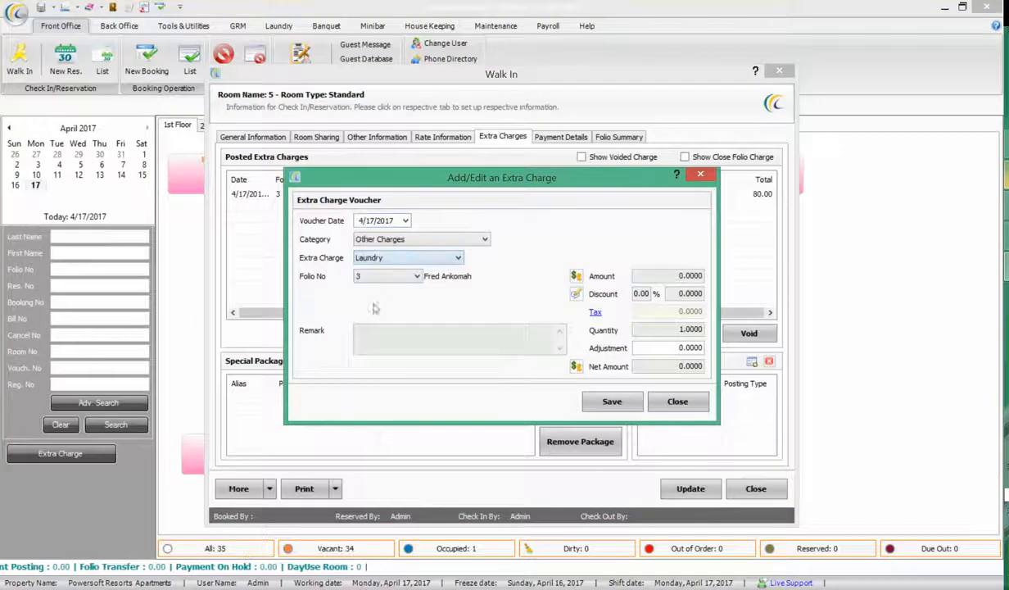
pyautogui.moveTo(675, 367); pyautogui.dragTo(808, 387)
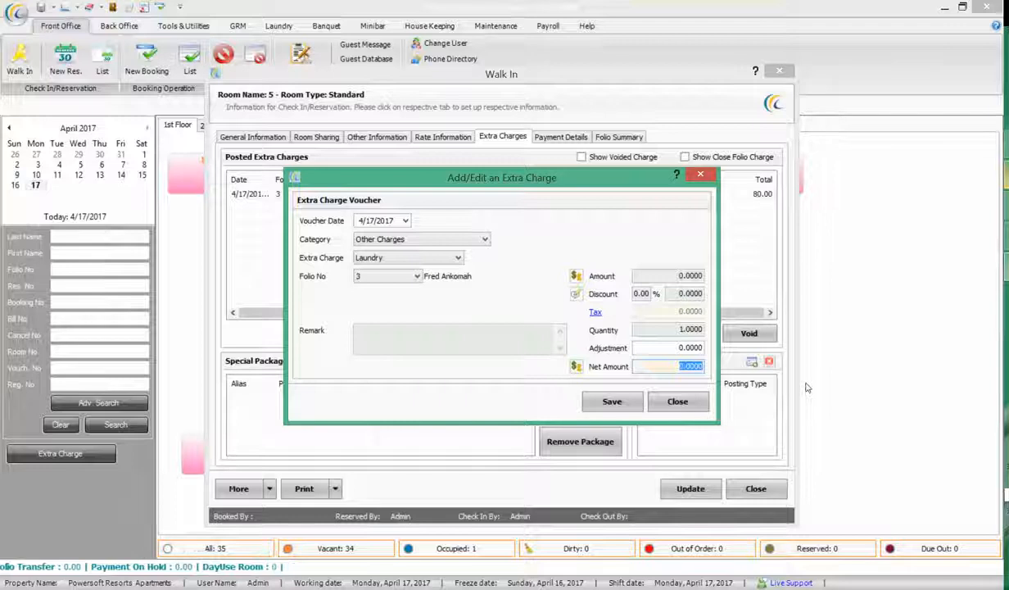
pyautogui.write('150')
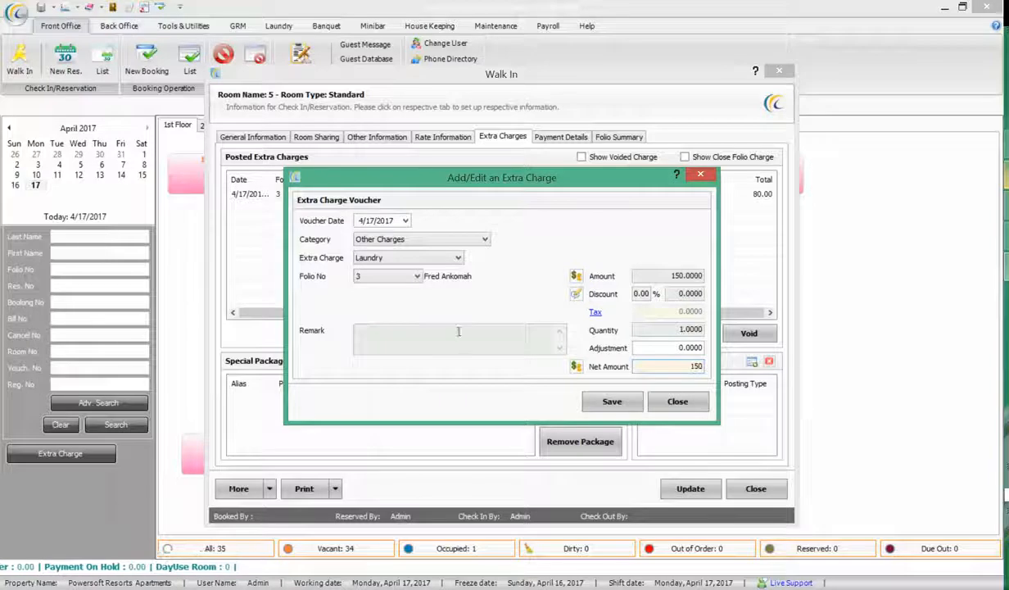
pyautogui.click(459, 331)
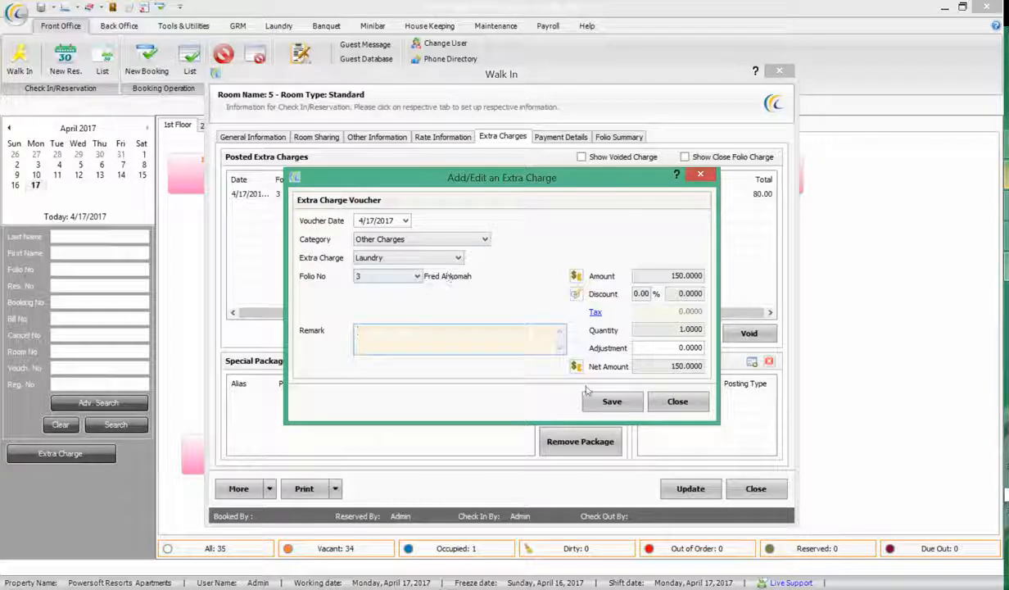
pyautogui.click(623, 406)
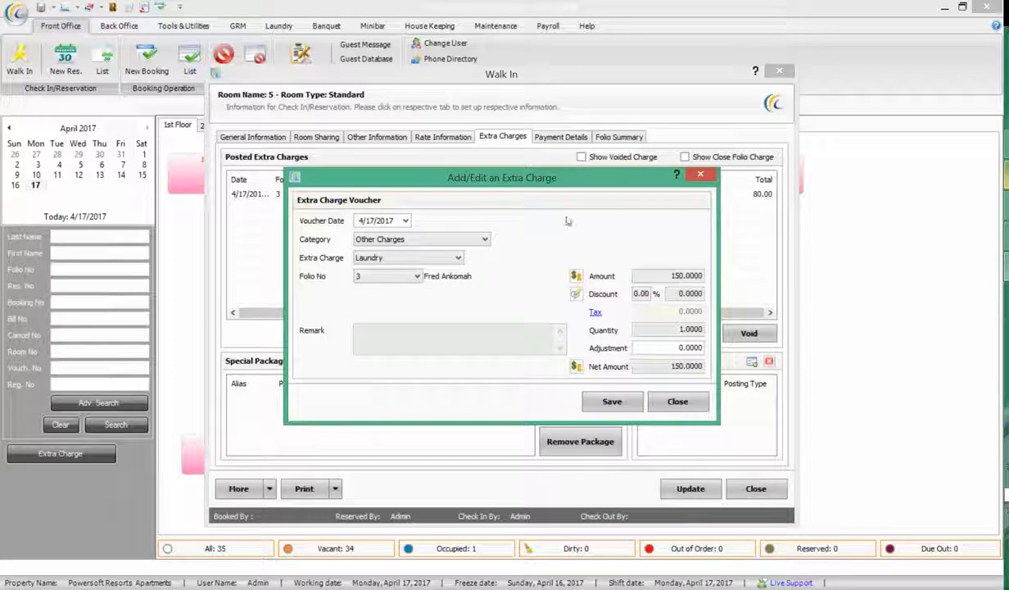
pyautogui.click(609, 408)
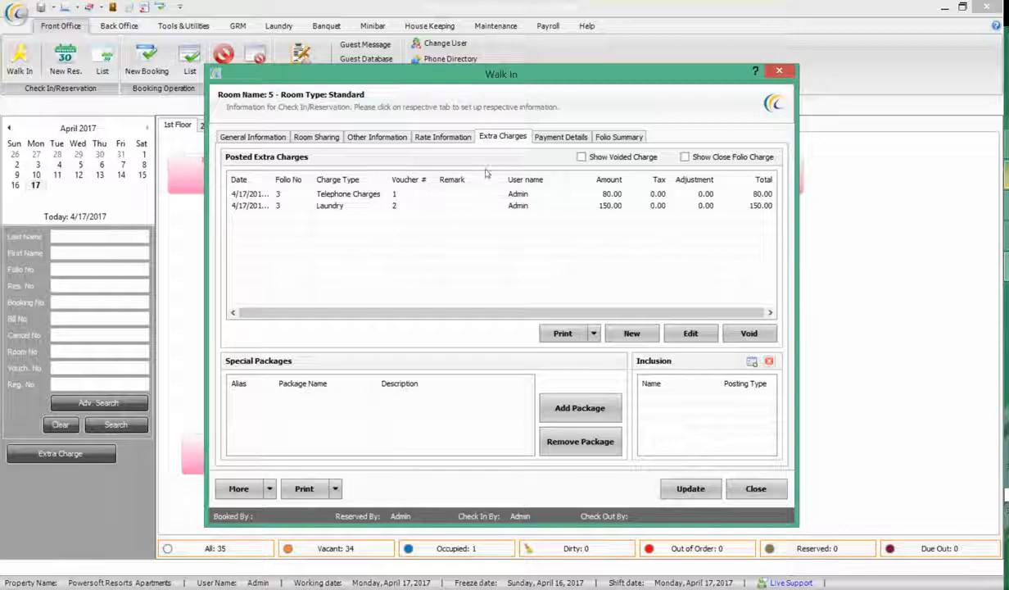
# Record a 150 Cash GHC - Laundry payment on the folio
pyautogui.click(254, 137)
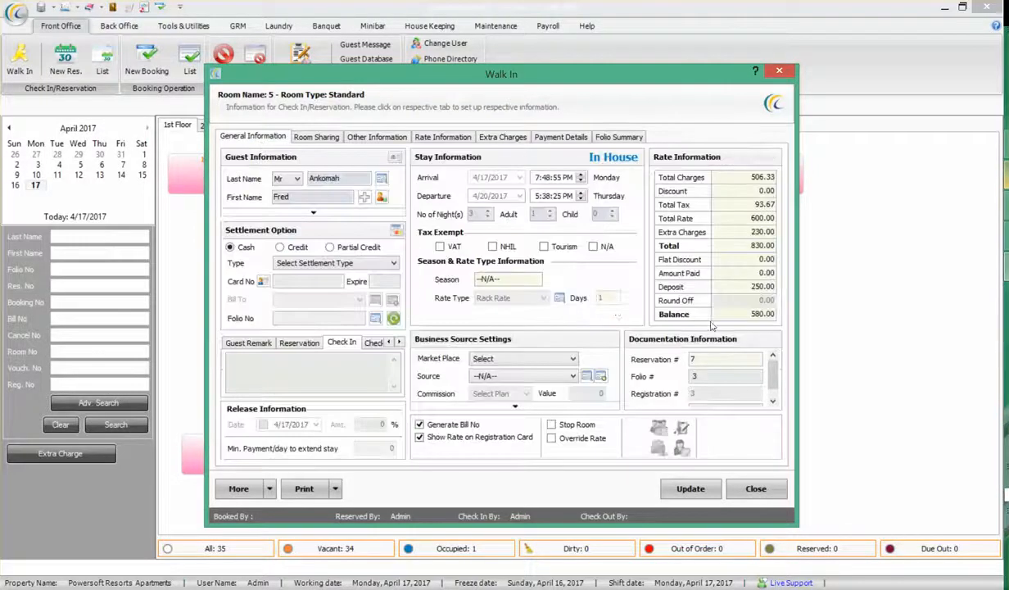
pyautogui.click(560, 138)
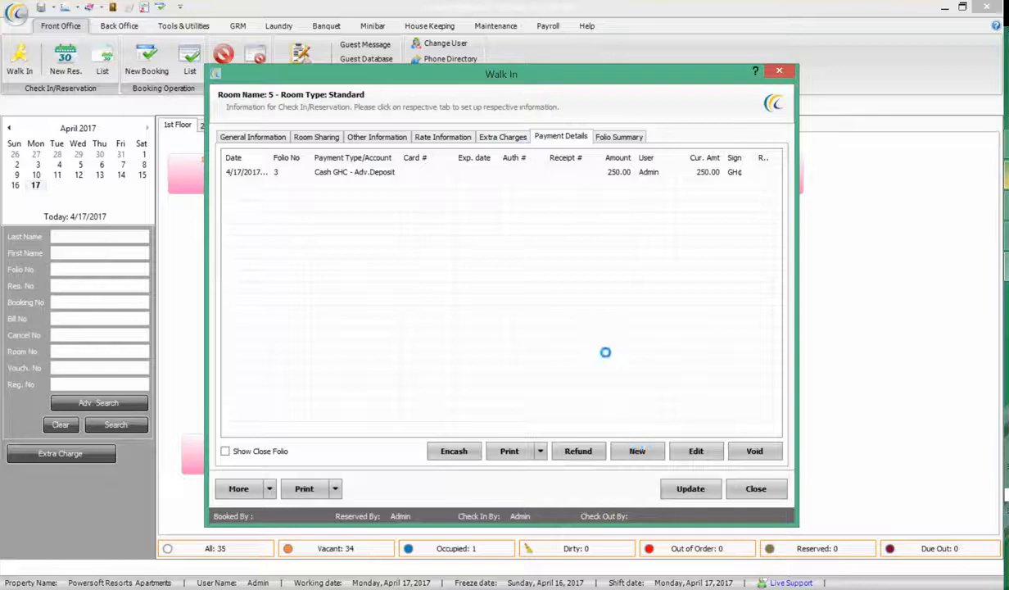
pyautogui.click(637, 450)
pyautogui.click(436, 302)
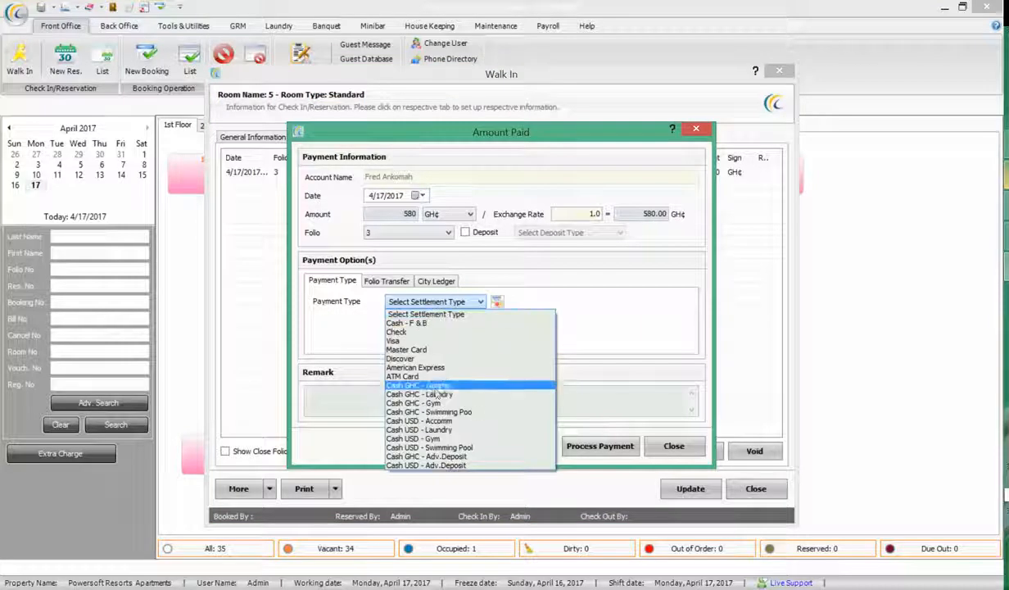
pyautogui.click(419, 394)
pyautogui.click(399, 216)
pyautogui.write('150')
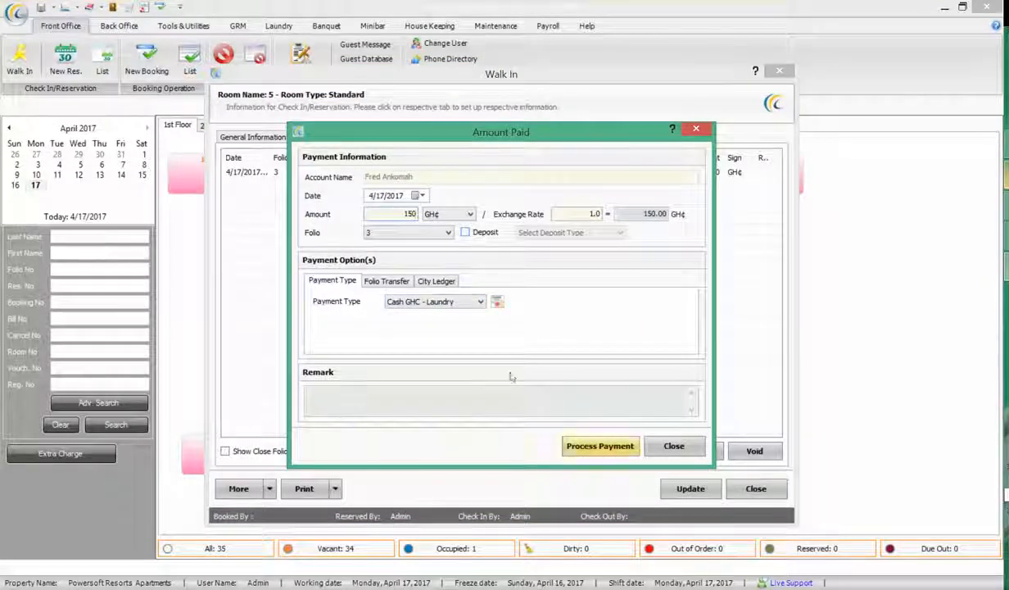
pyautogui.click(447, 302)
pyautogui.click(446, 301)
pyautogui.click(588, 444)
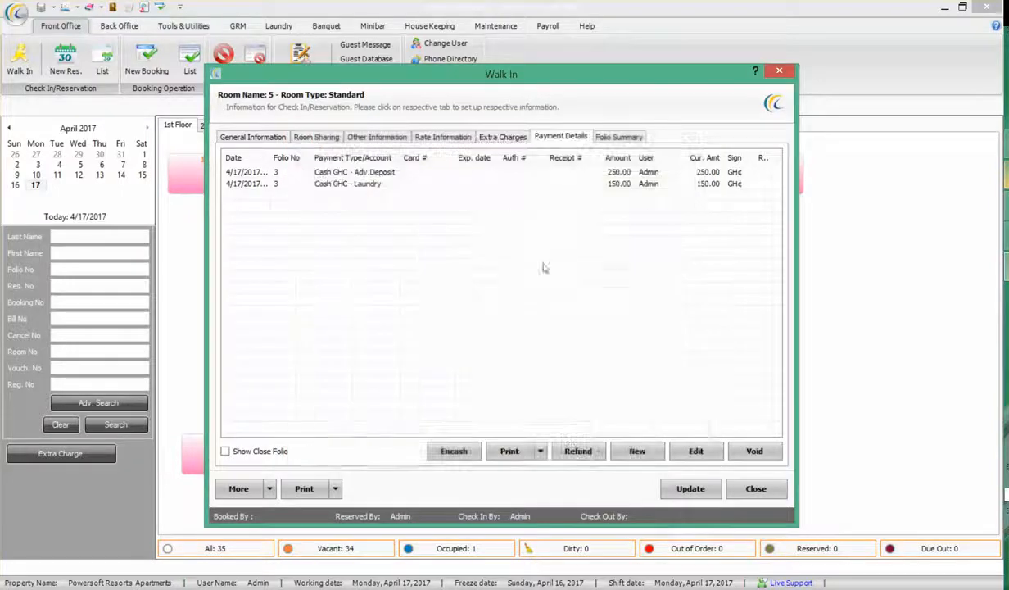
# Check the 250.00 deposit and select the advance deposit payment
pyautogui.click(254, 136)
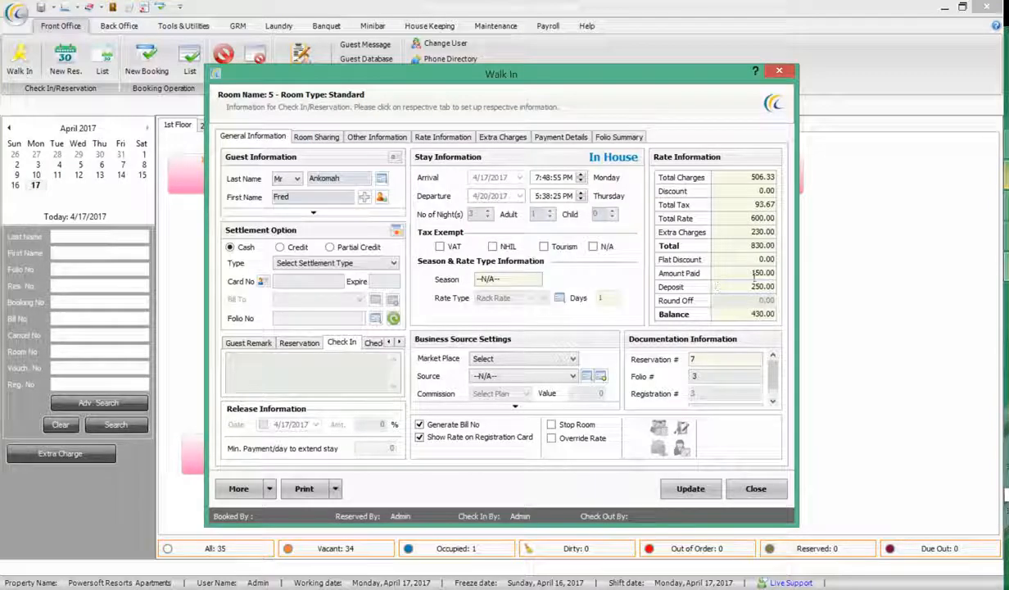
pyautogui.doubleClick(762, 286)
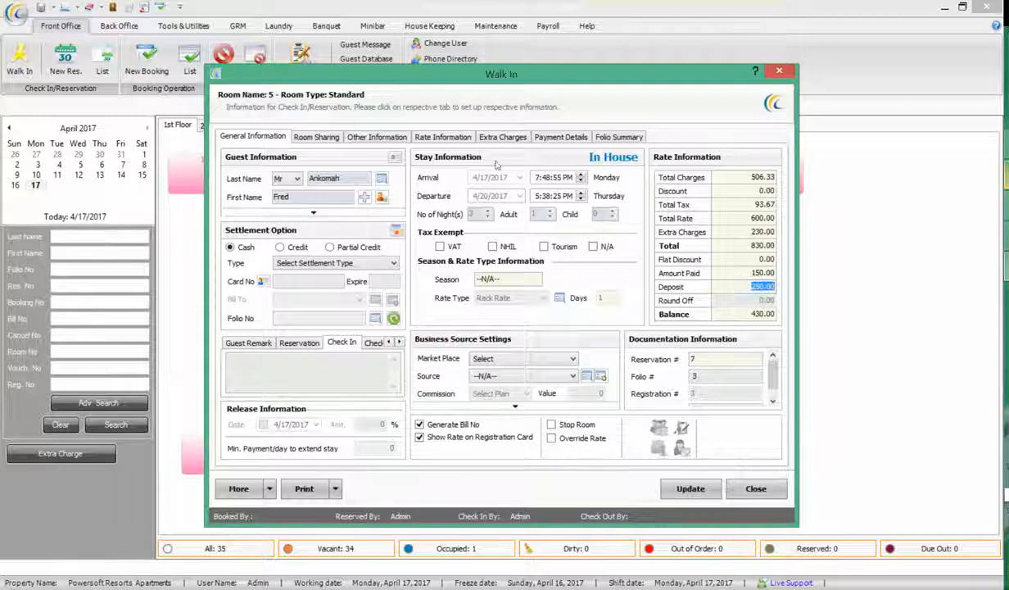
pyautogui.click(558, 138)
pyautogui.click(528, 175)
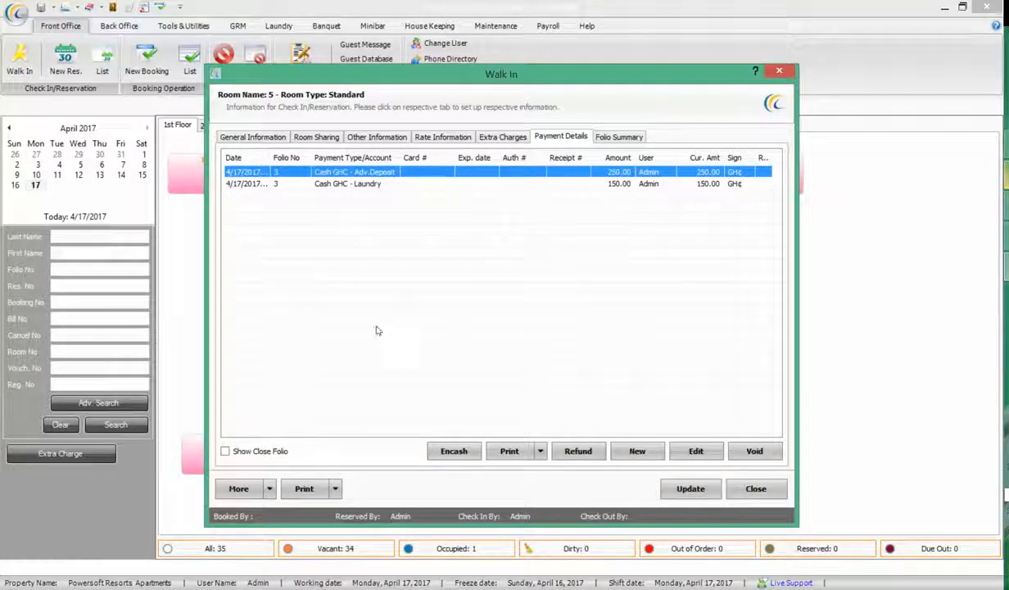
# Preview the Folio: Summary invoice, reviewing its deposit, laundry payment and Laundry charge lines
pyautogui.click(307, 486)
pyautogui.moveTo(344, 491)
pyautogui.click(430, 473)
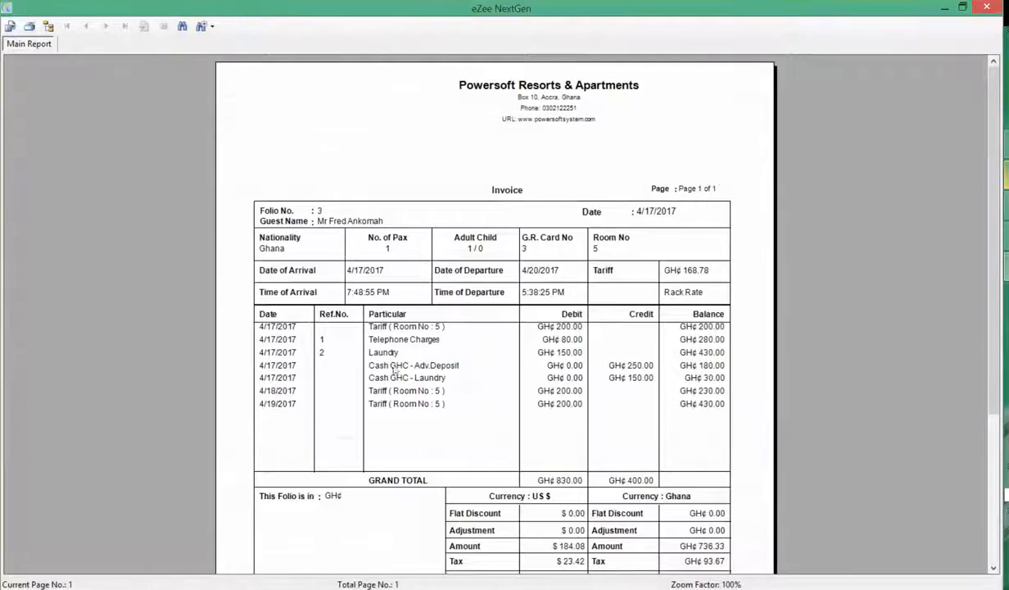
pyautogui.click(393, 365)
pyautogui.click(388, 379)
pyautogui.click(395, 352)
# Close the invoice preview and review folio 3 in the Folio Summary
pyautogui.click(394, 341)
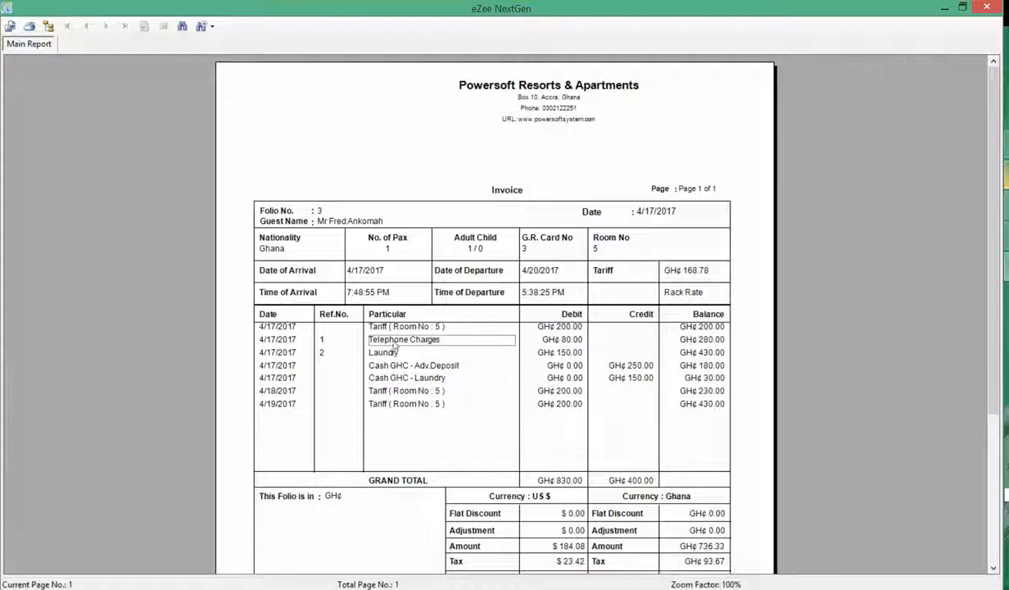
pyautogui.click(987, 9)
pyautogui.click(252, 137)
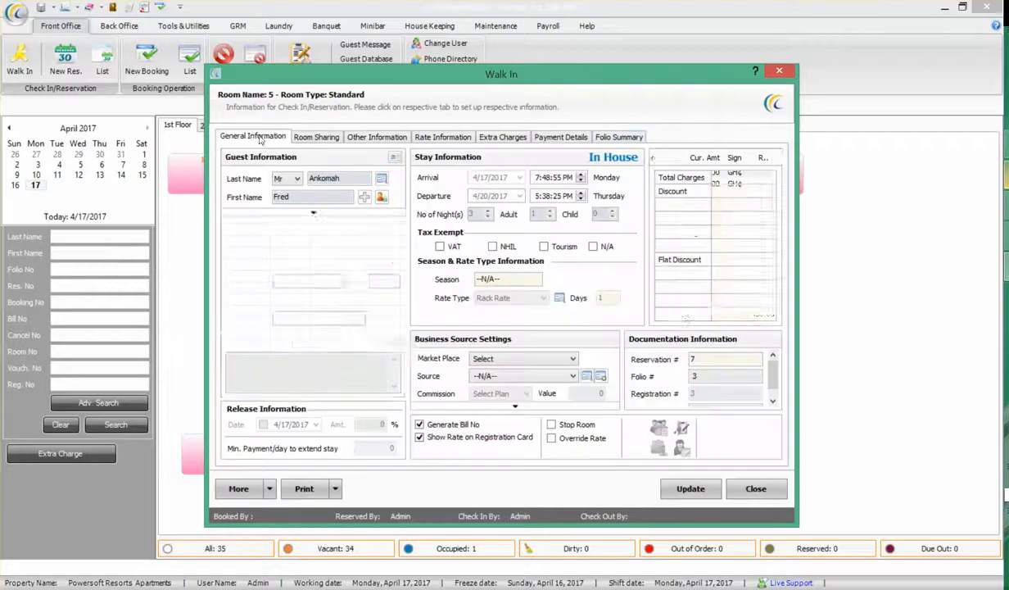
pyautogui.click(608, 138)
pyautogui.click(316, 190)
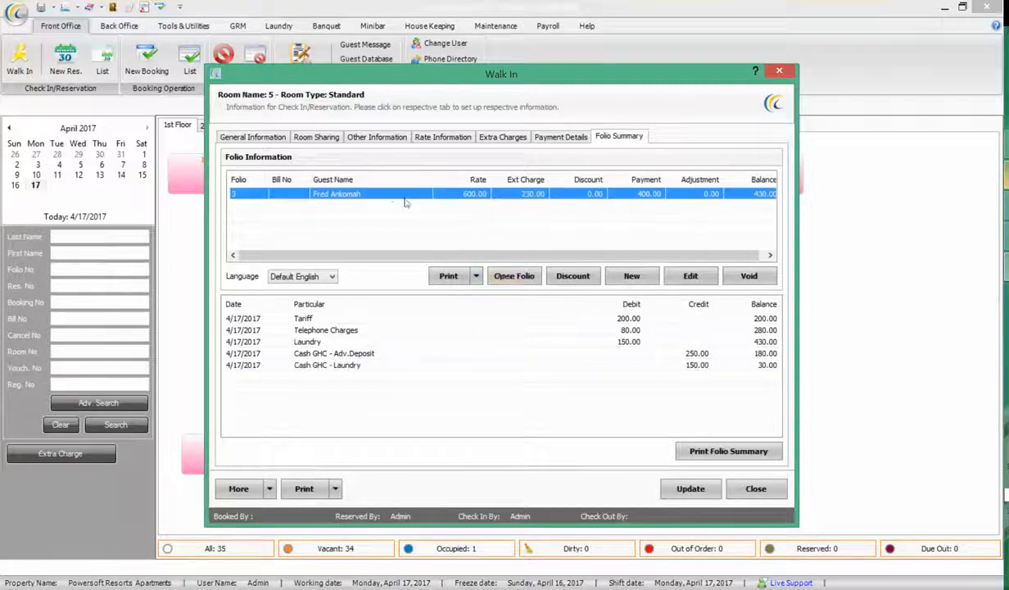
pyautogui.click(476, 277)
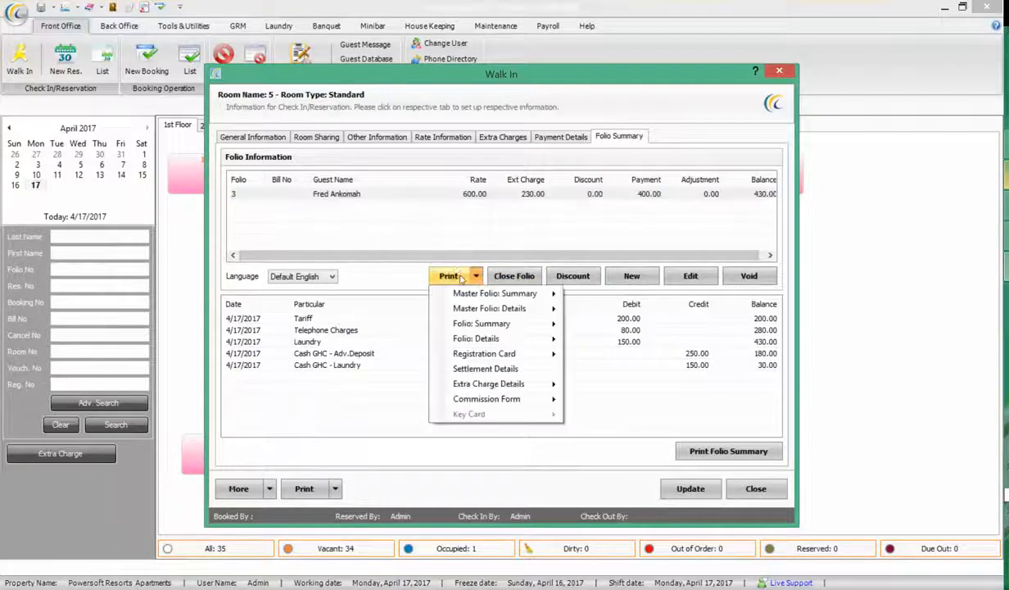
# Check the posted extra charges, then close the room 5 guest record
pyautogui.click(248, 136)
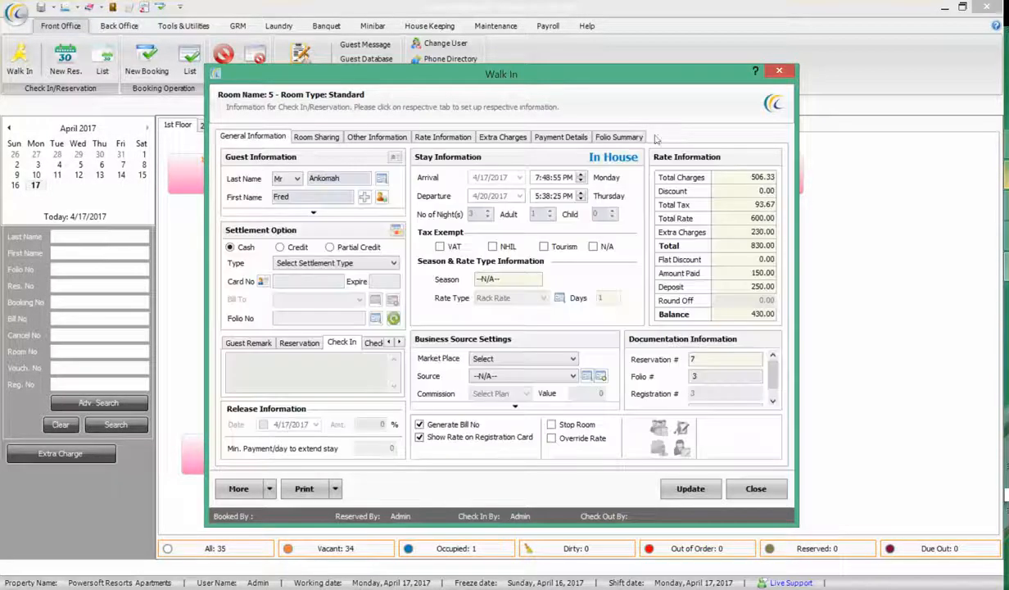
pyautogui.click(503, 136)
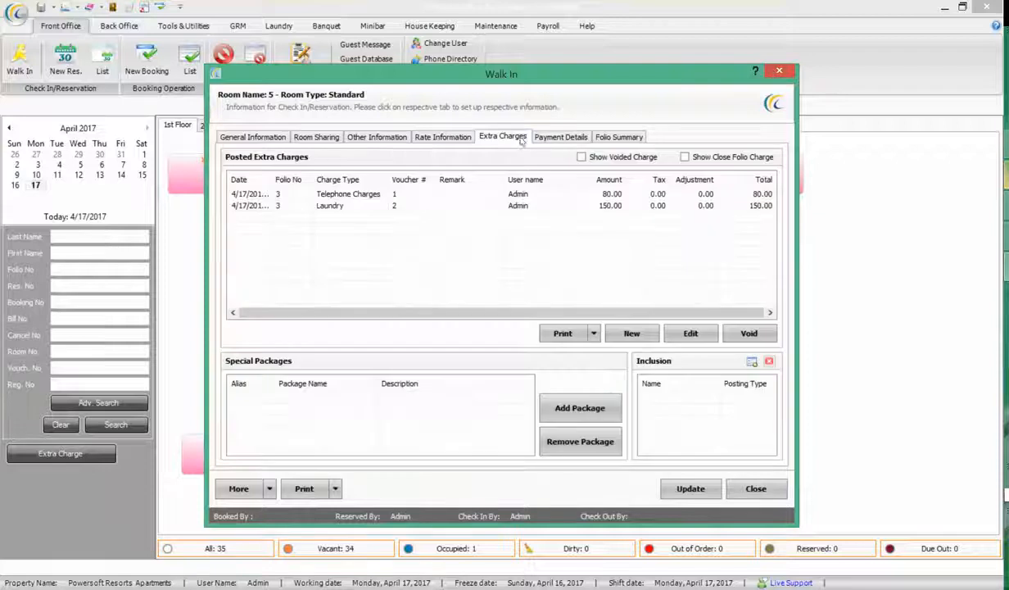
pyautogui.click(776, 74)
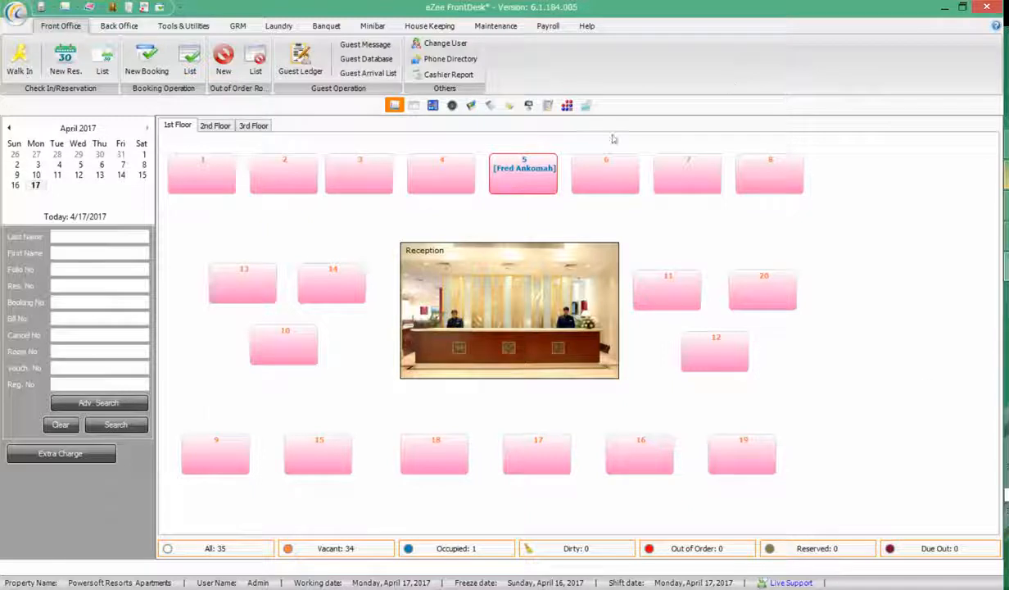
# Minimise FrontDesk and launch eZee POS Burrp from its desktop shortcut
pyautogui.click(944, 8)
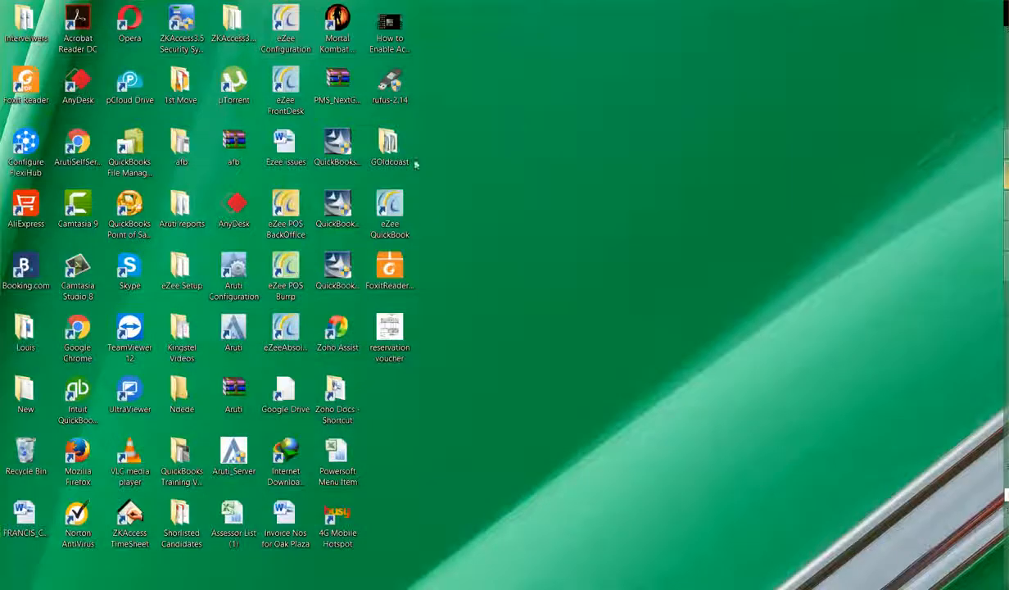
pyautogui.click(289, 270)
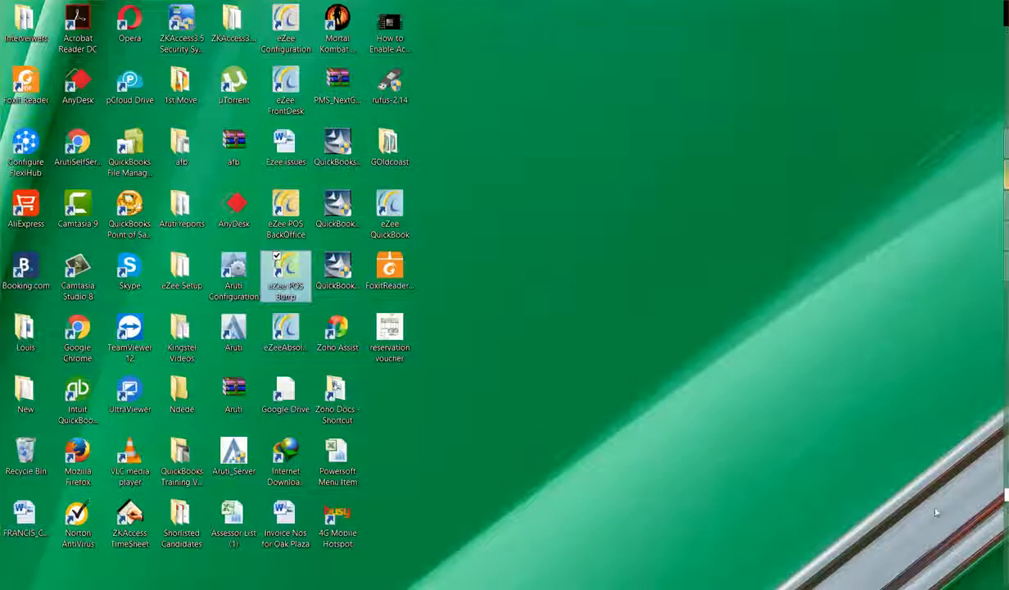
pyautogui.click(950, 587)
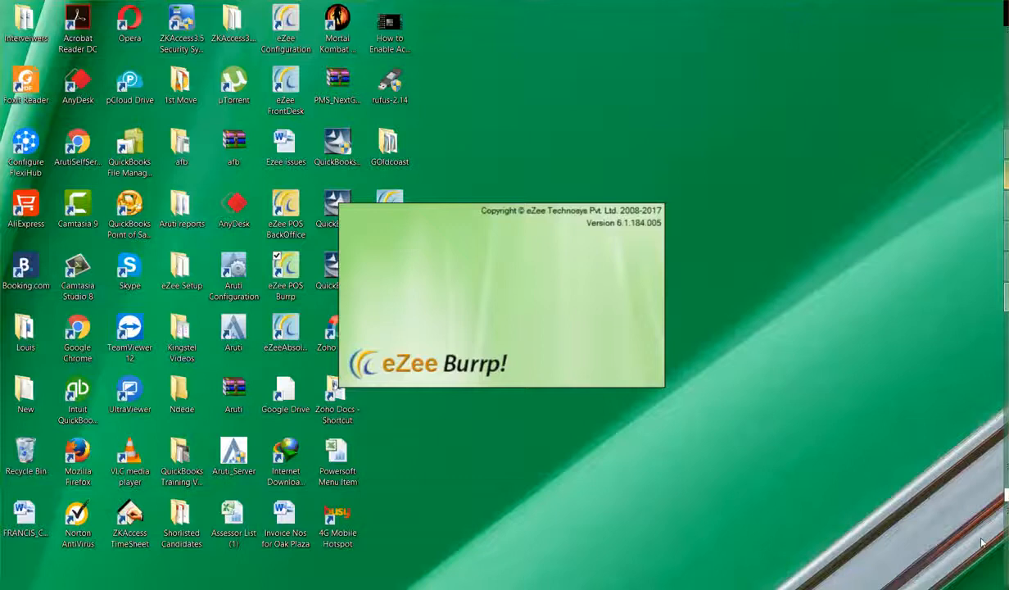
pyautogui.click(1006, 553)
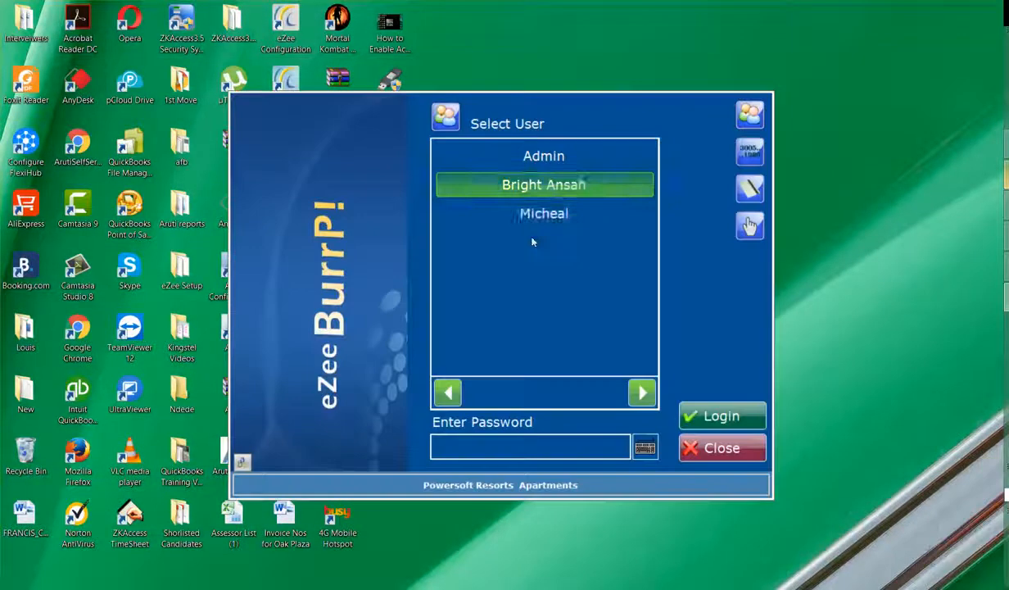
# Sign in as a staff user with the account password and confirm the shift information
pyautogui.click(542, 215)
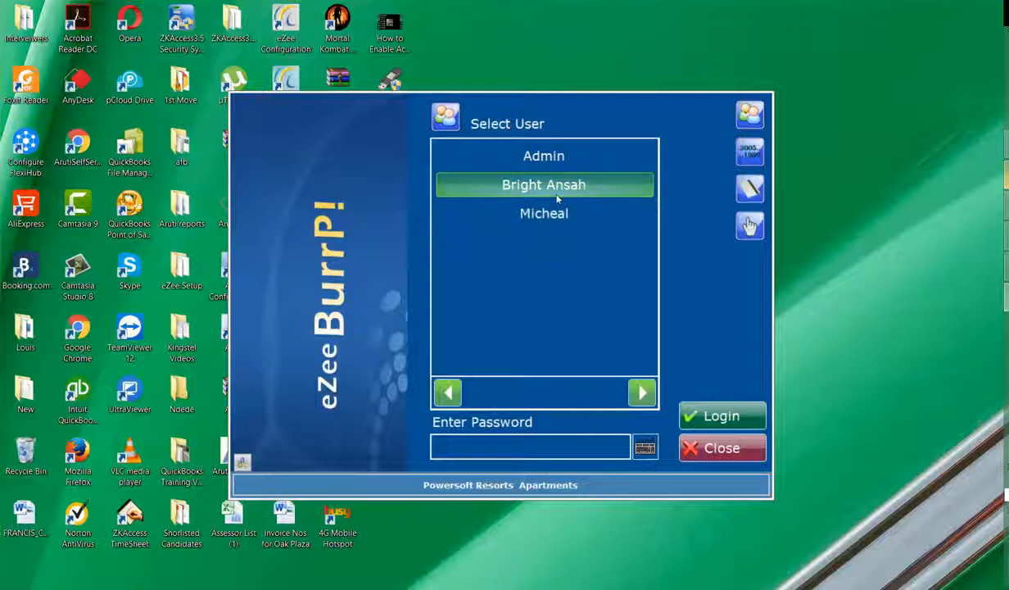
pyautogui.click(525, 213)
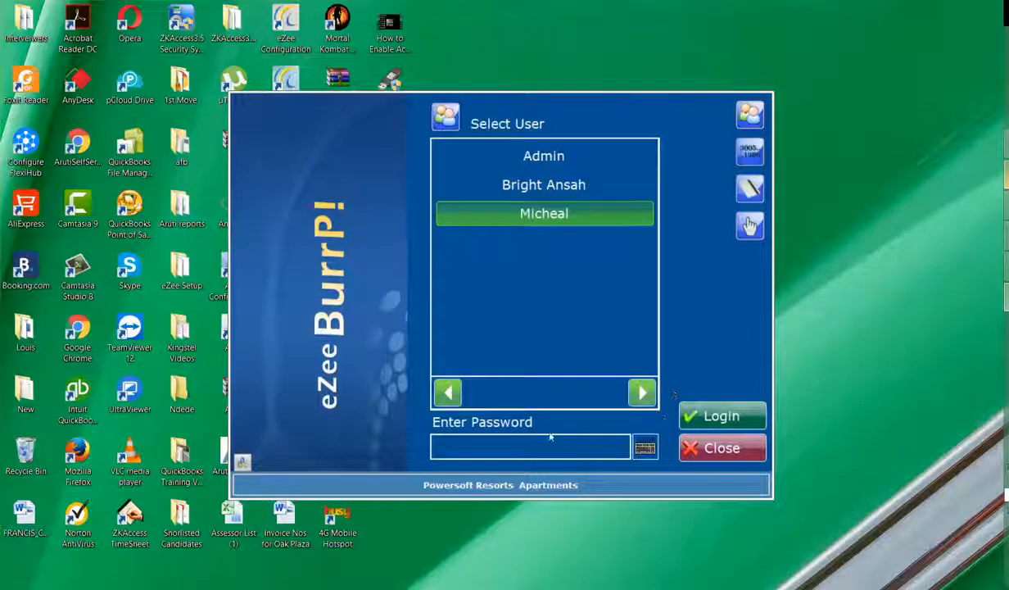
pyautogui.write('*****')
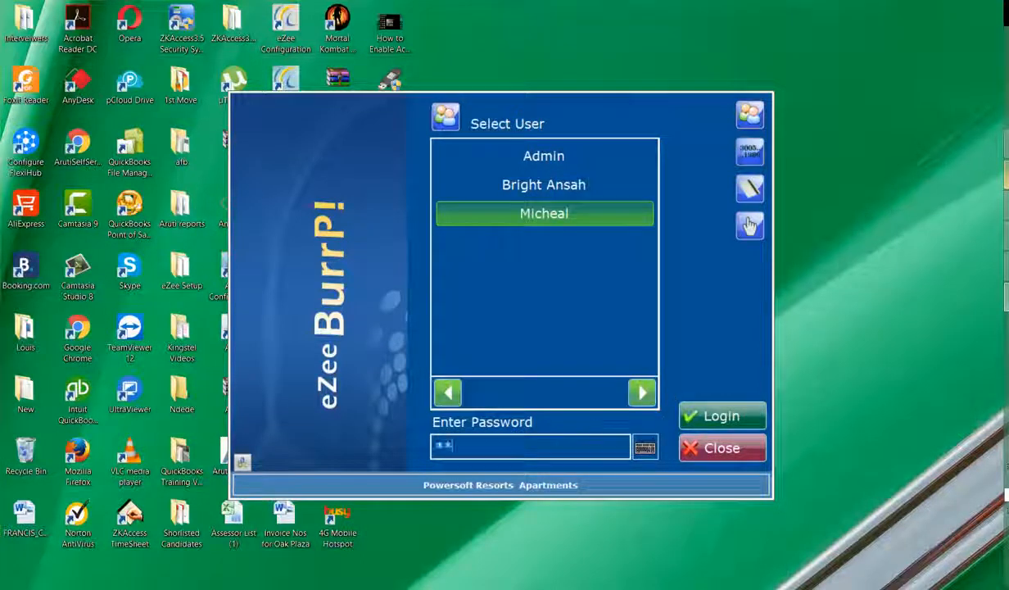
pyautogui.click(721, 416)
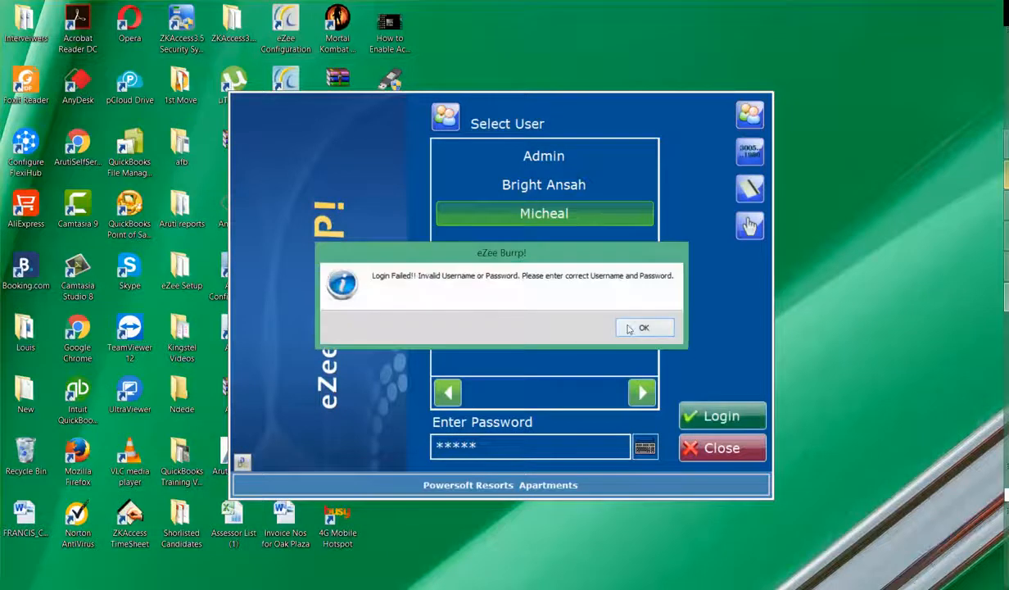
pyautogui.press('Return')
pyautogui.press('BackSpace')
pyautogui.press('BackSpace')
pyautogui.press('BackSpace')
pyautogui.press('BackSpace')
pyautogui.press('BackSpace')
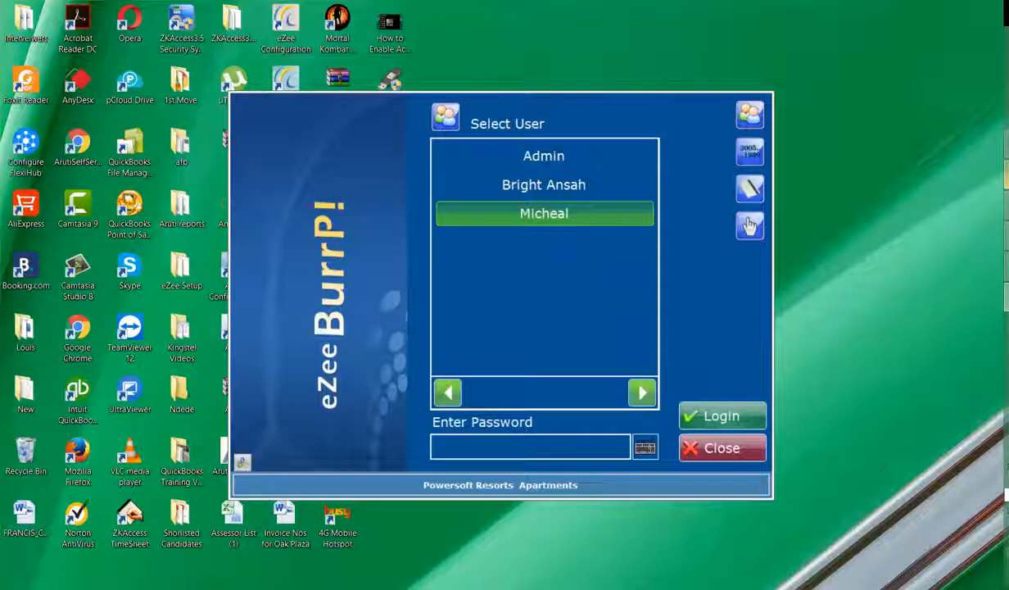
pyautogui.click(1002, 565)
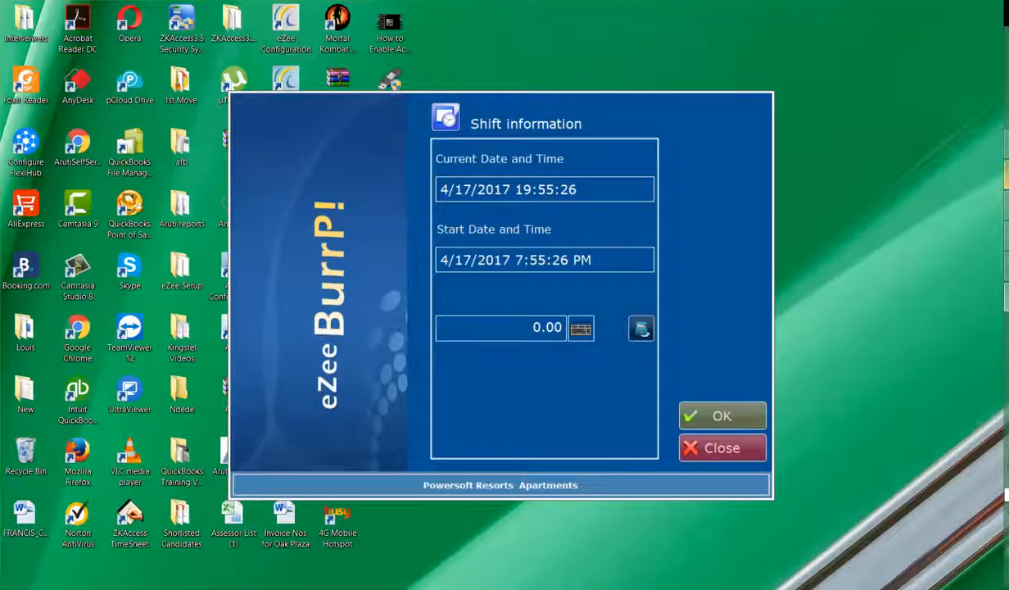
pyautogui.click(1006, 553)
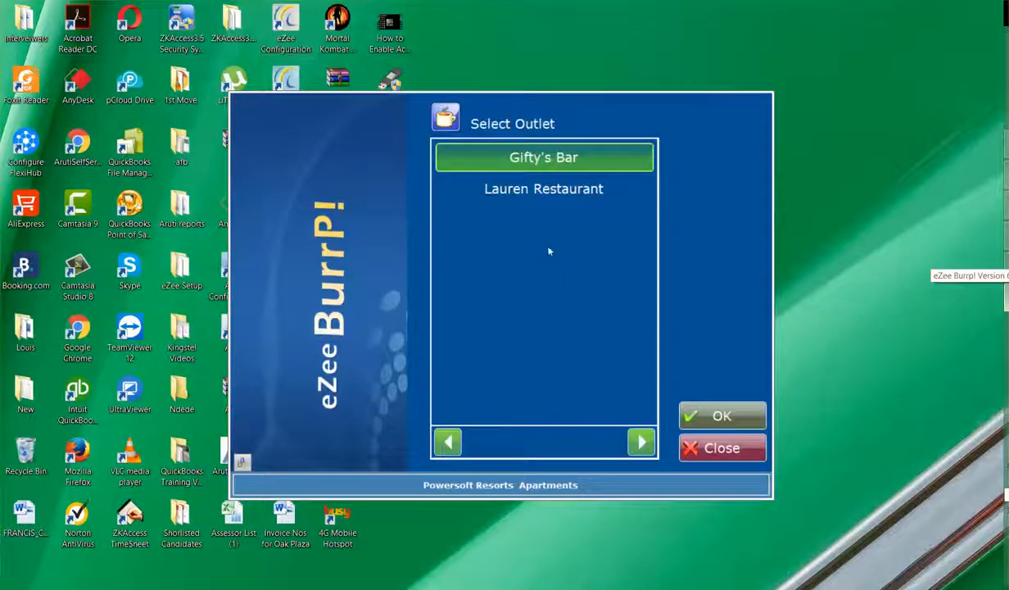
# Choose Gifty's Bar as the outlet
pyautogui.click(541, 197)
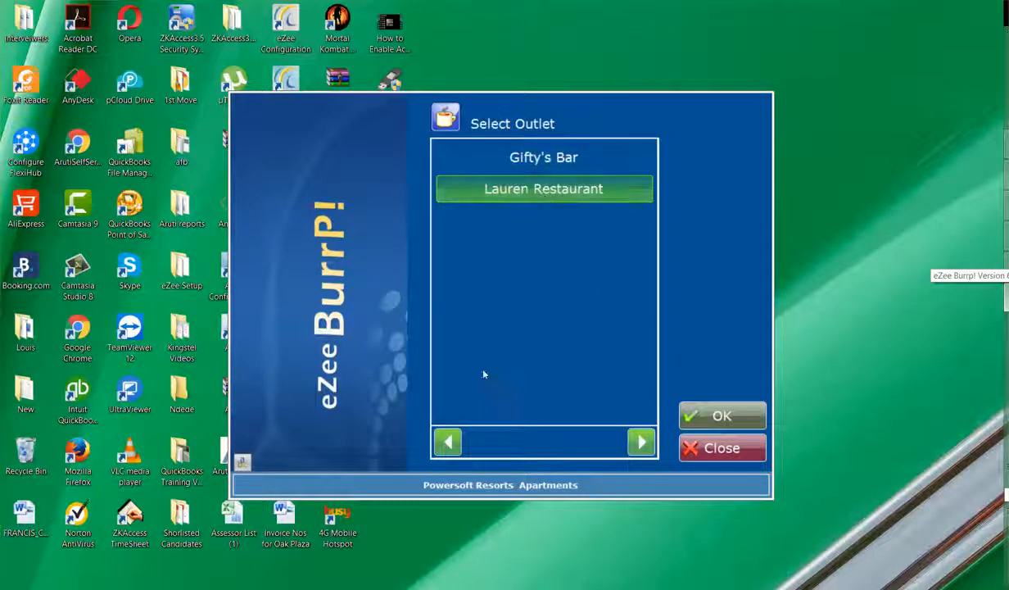
pyautogui.click(545, 161)
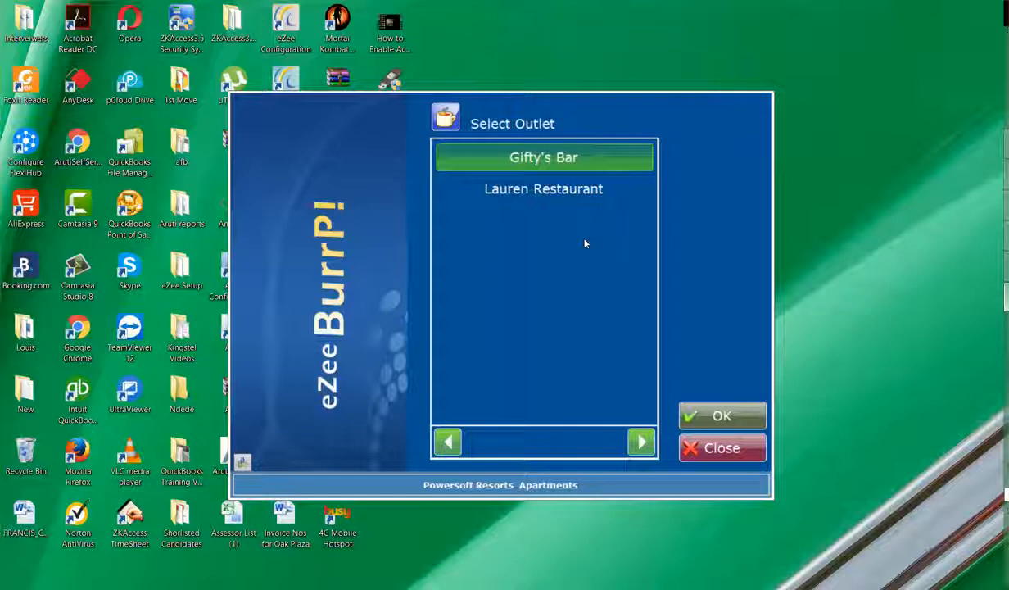
pyautogui.click(716, 407)
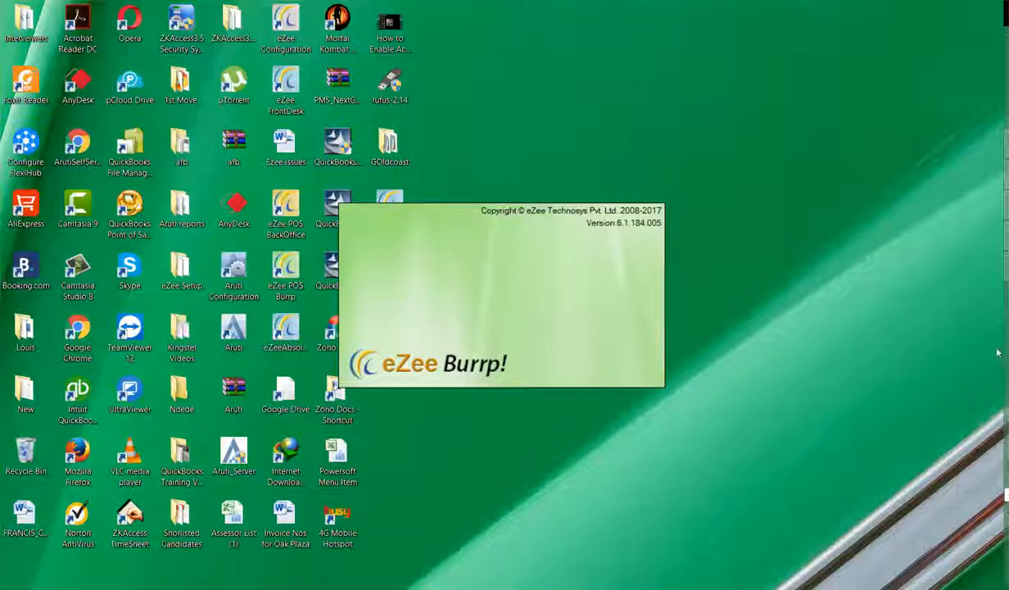
# Start a Room Service order and select room 5's folio 3 in the guest search
pyautogui.click(1006, 553)
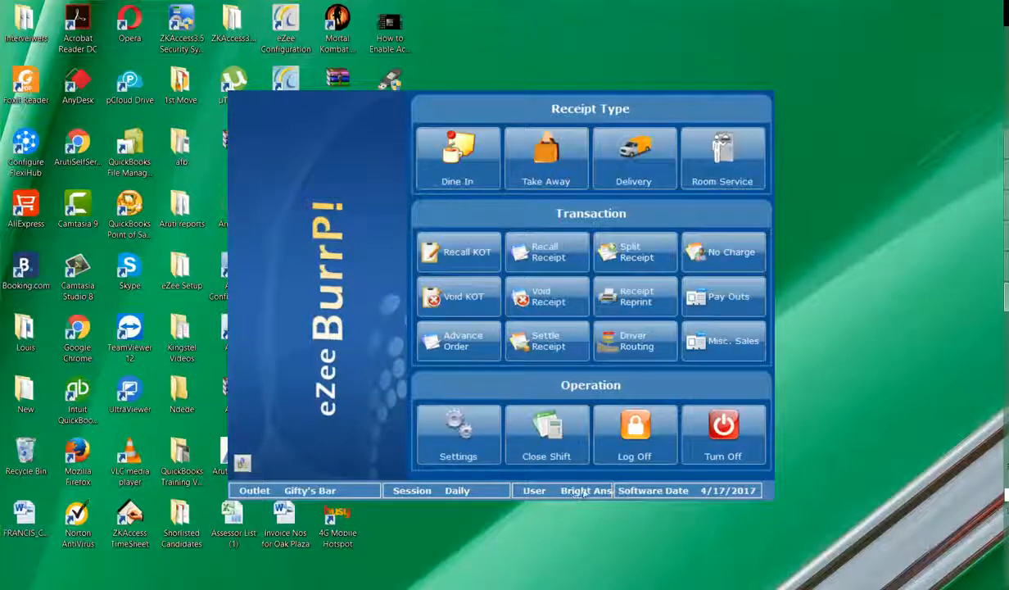
pyautogui.click(759, 161)
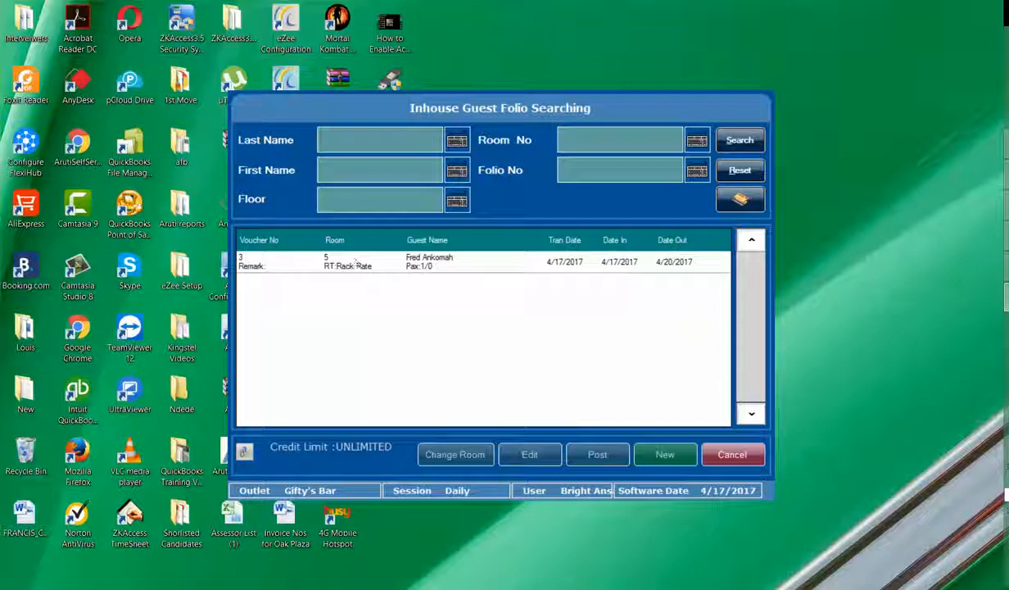
pyautogui.click(352, 270)
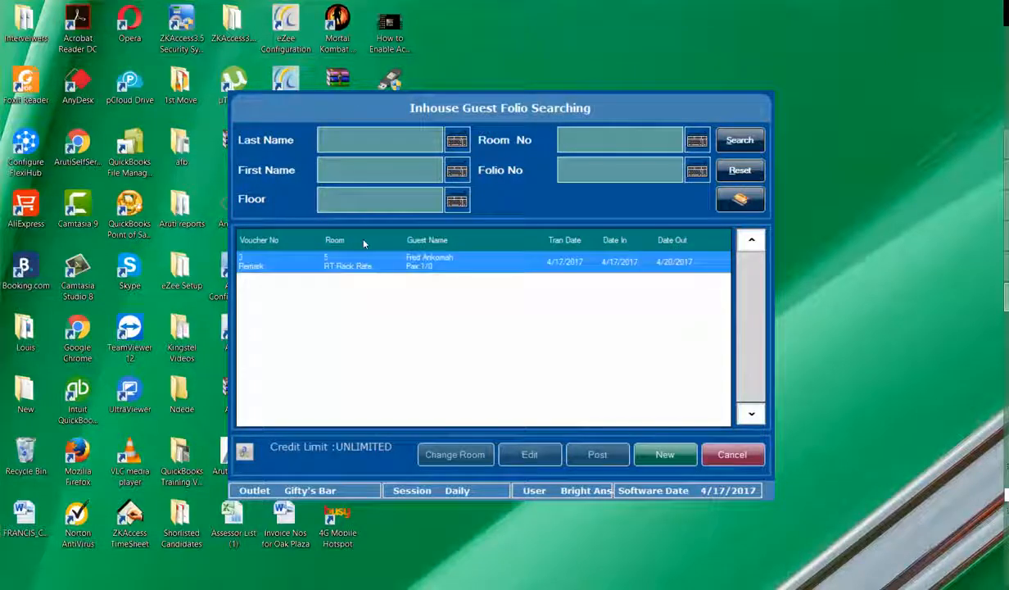
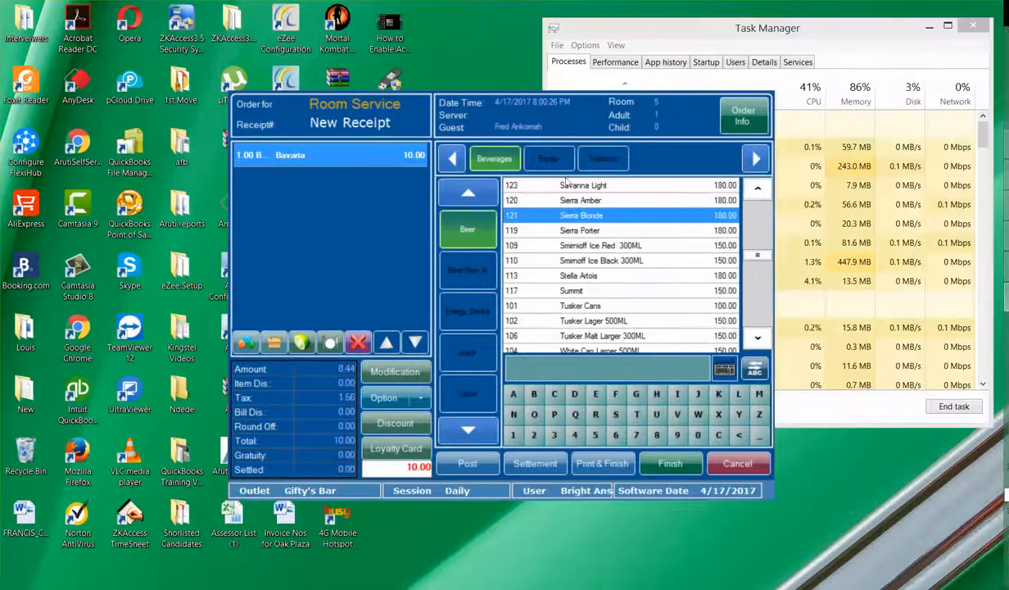
# Add a Sierra Blonde to room 5's room service receipt, leaving the waiter unassigned
pyautogui.click(573, 216)
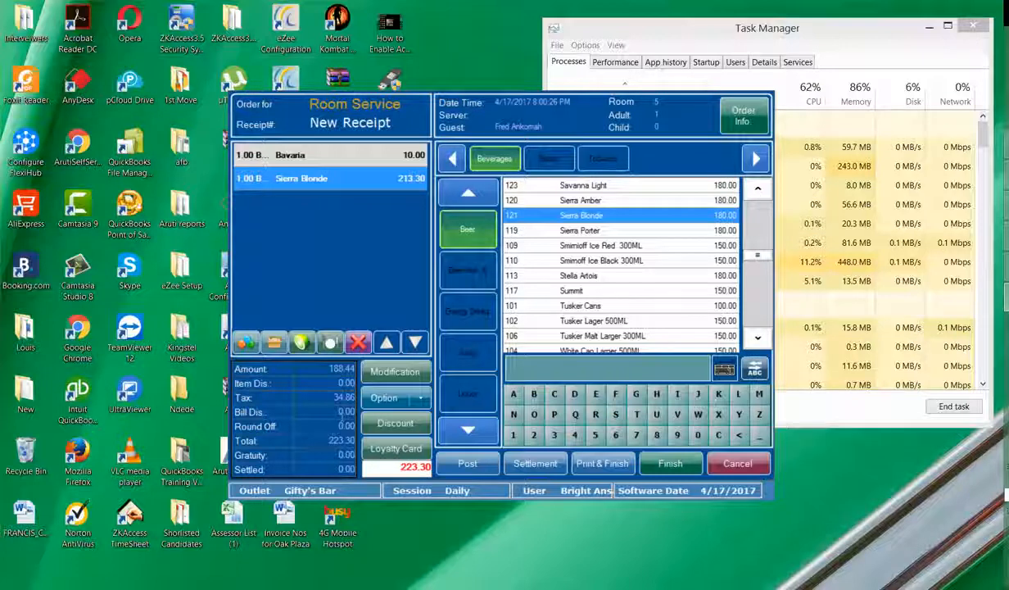
pyautogui.doubleClick(342, 441)
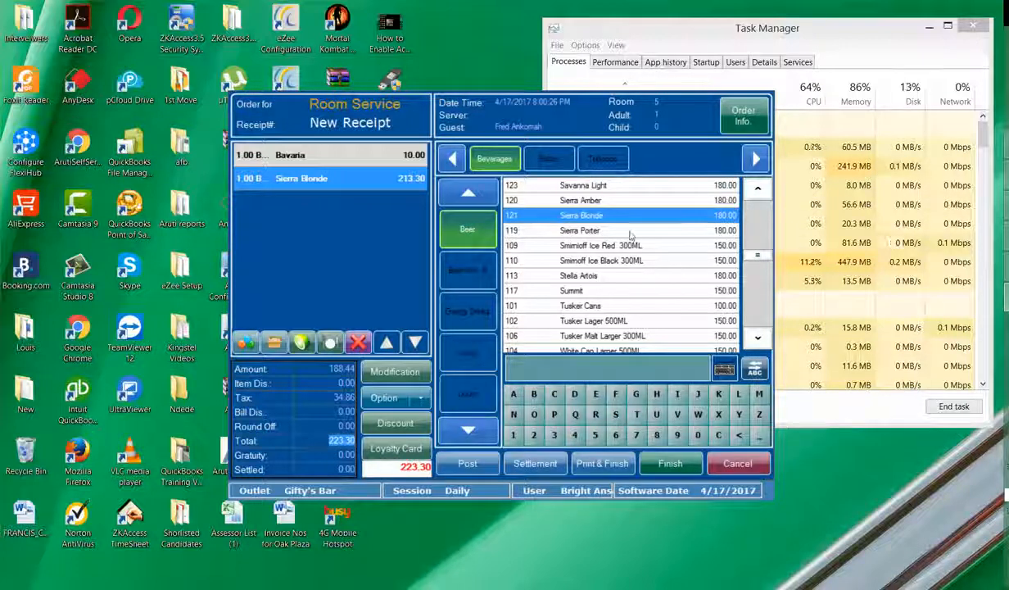
pyautogui.click(625, 202)
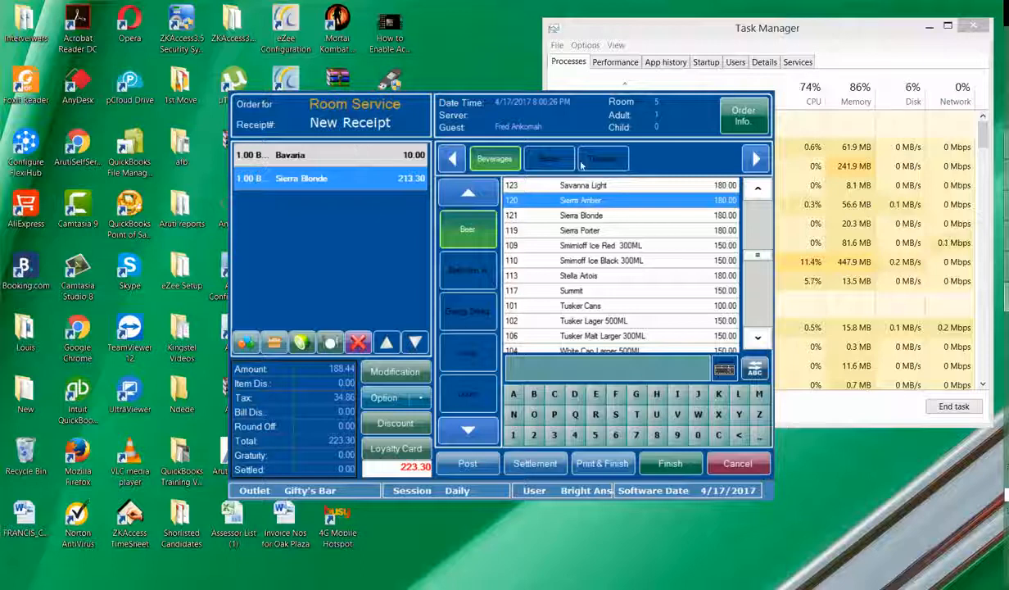
pyautogui.click(740, 121)
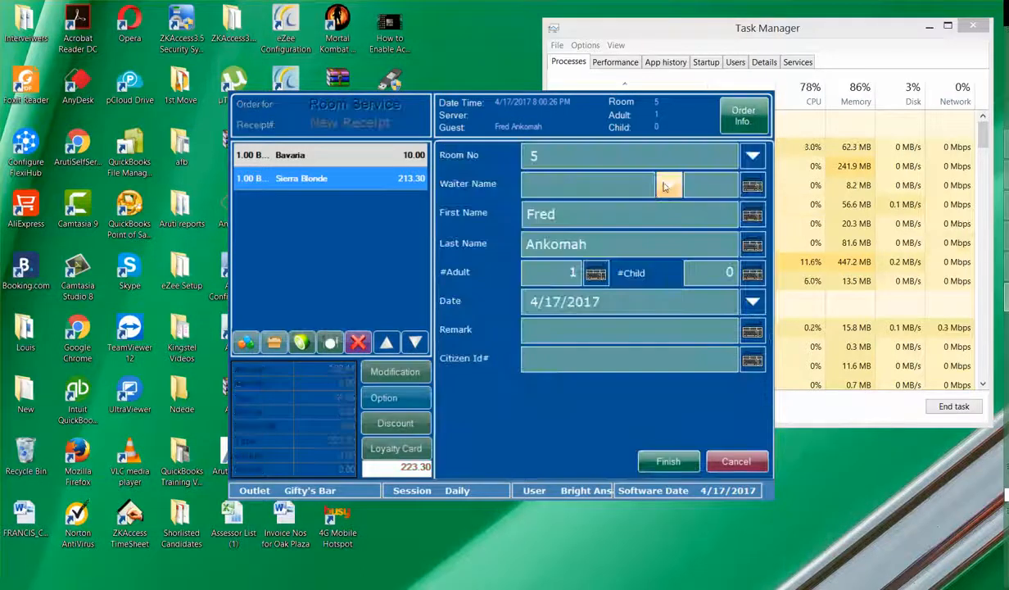
pyautogui.click(659, 180)
pyautogui.click(566, 416)
pyautogui.click(724, 463)
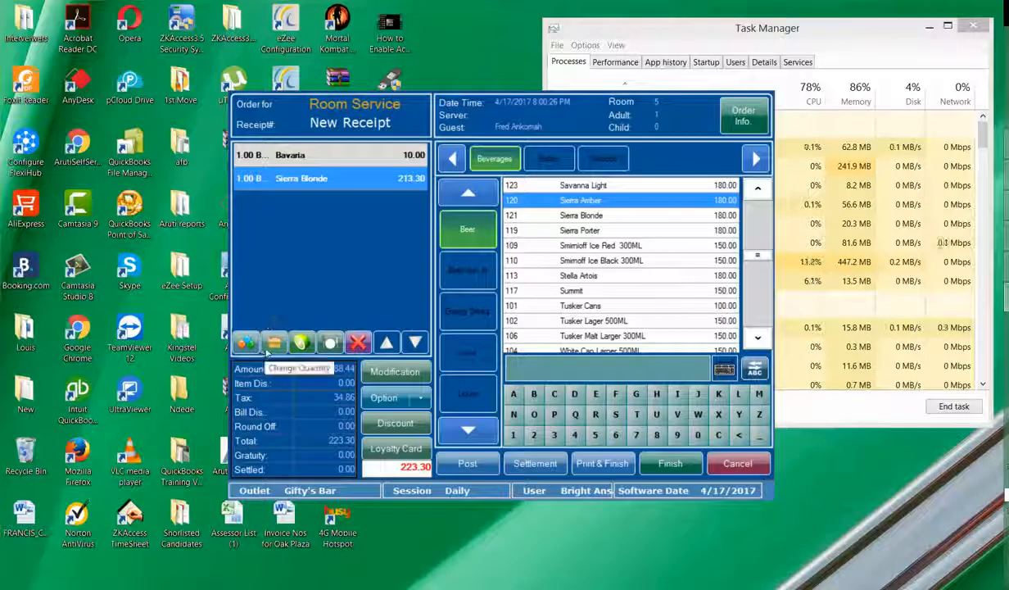
# Change the Bavaria quantity to 2 for a 233.30 total and post it to room 5
pyautogui.click(250, 154)
pyautogui.click(259, 342)
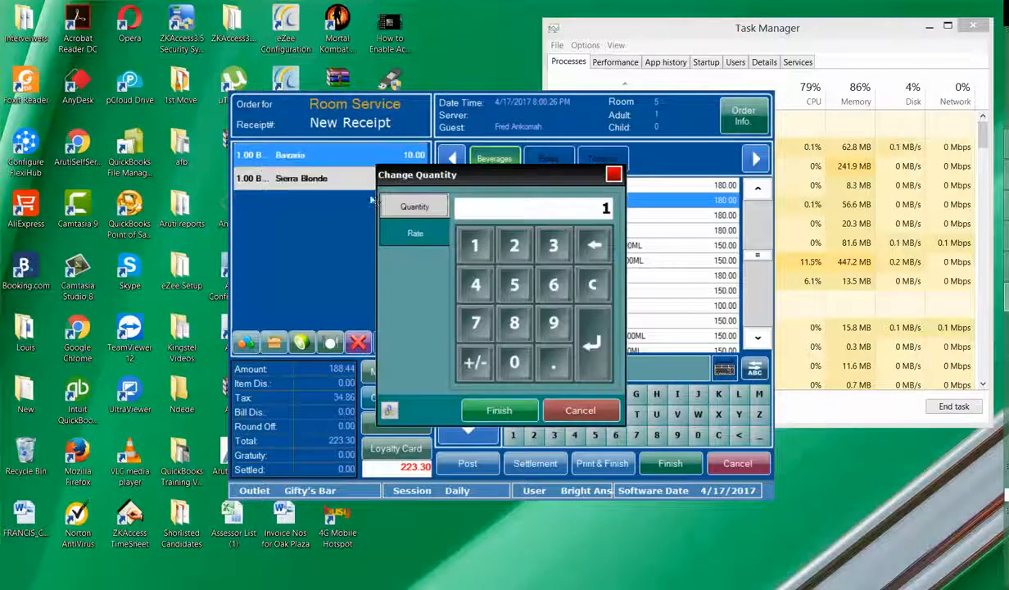
pyautogui.click(516, 248)
pyautogui.click(497, 408)
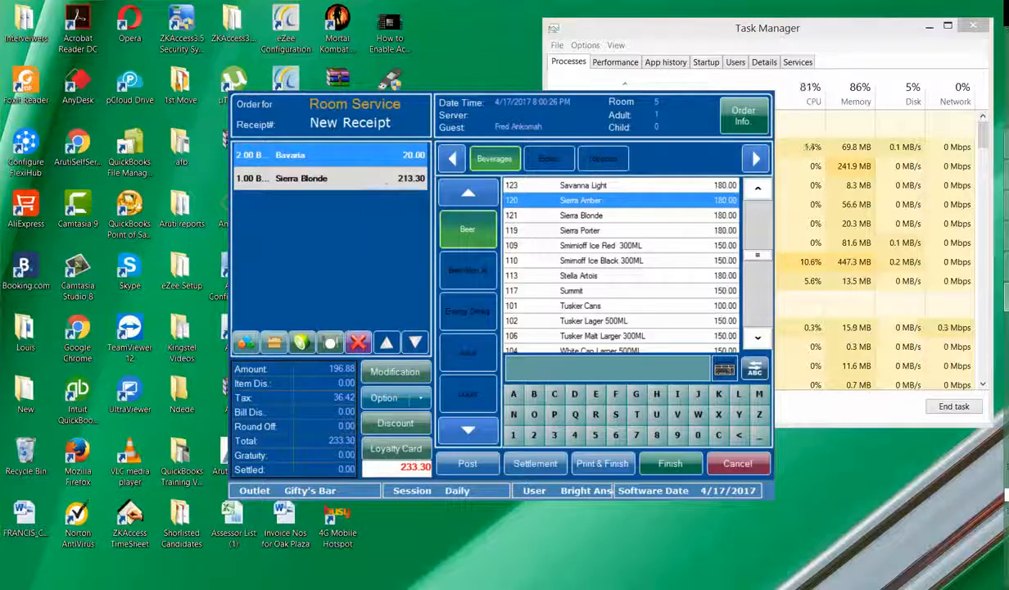
pyautogui.moveTo(329, 440); pyautogui.dragTo(363, 447)
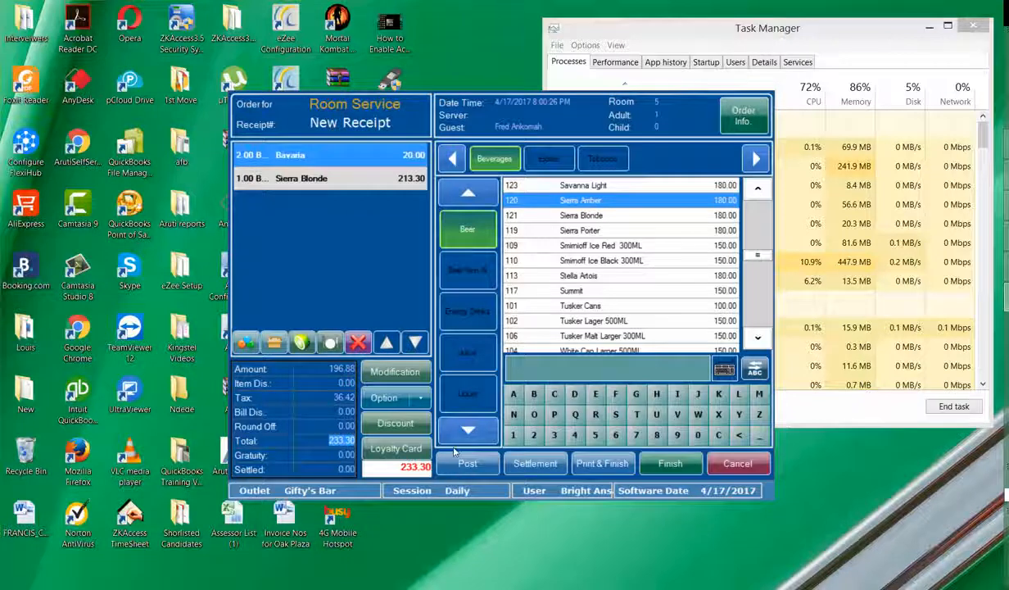
pyautogui.click(466, 470)
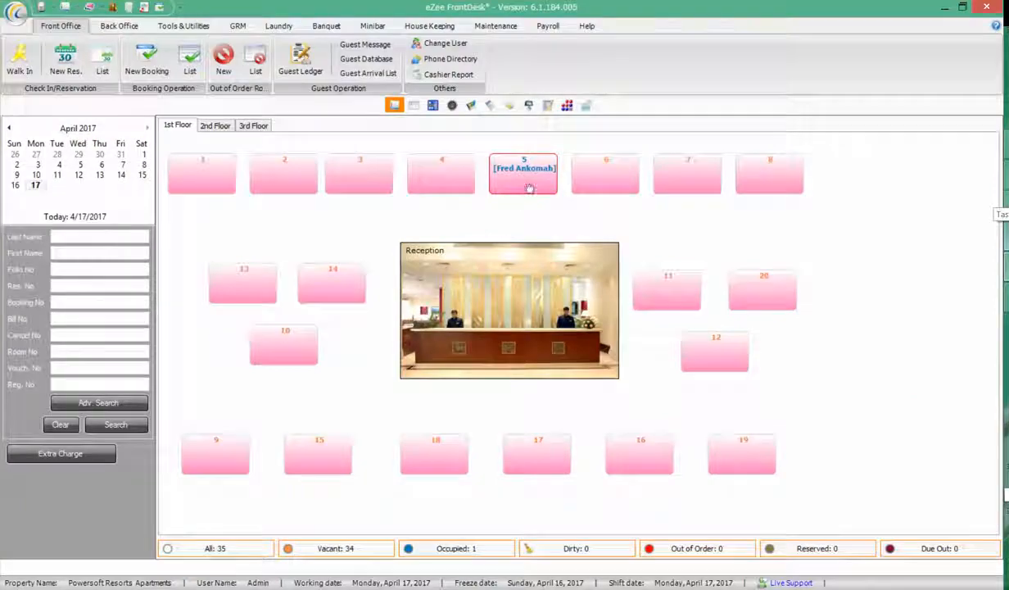
pyautogui.doubleClick(529, 188)
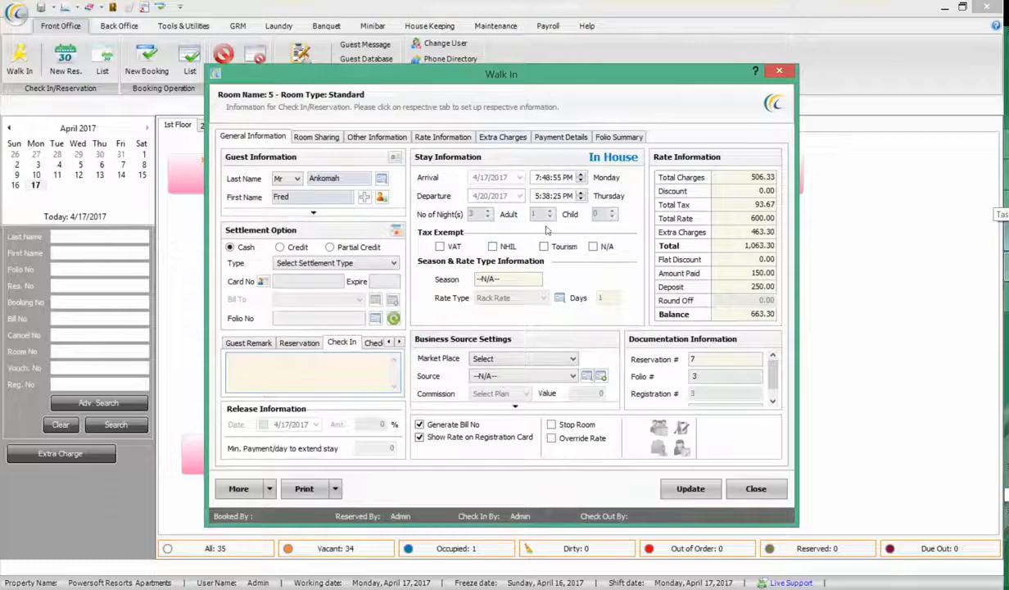
pyautogui.moveTo(715, 314); pyautogui.dragTo(805, 315)
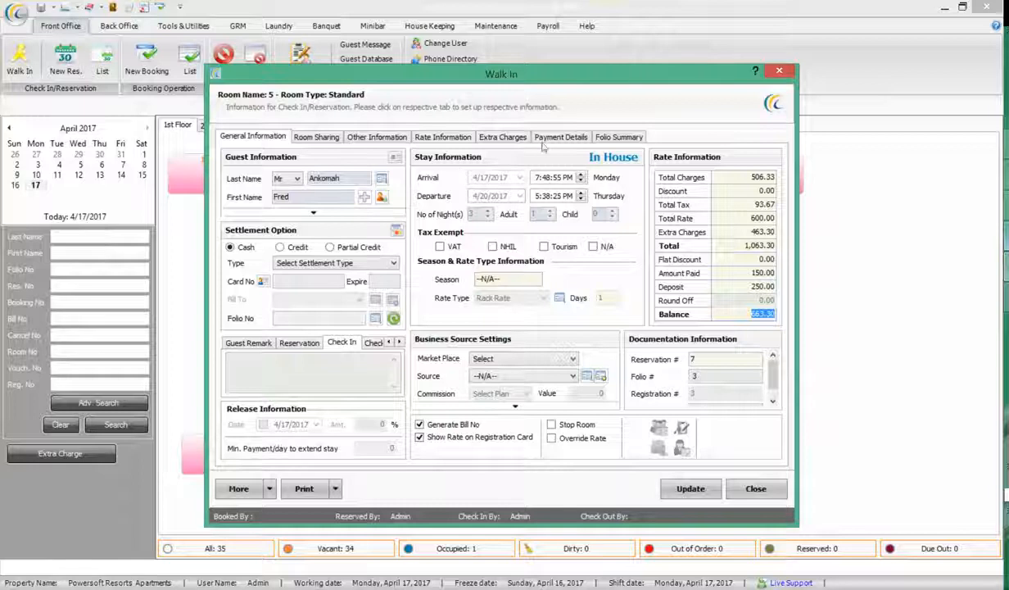
pyautogui.moveTo(726, 232); pyautogui.dragTo(803, 243)
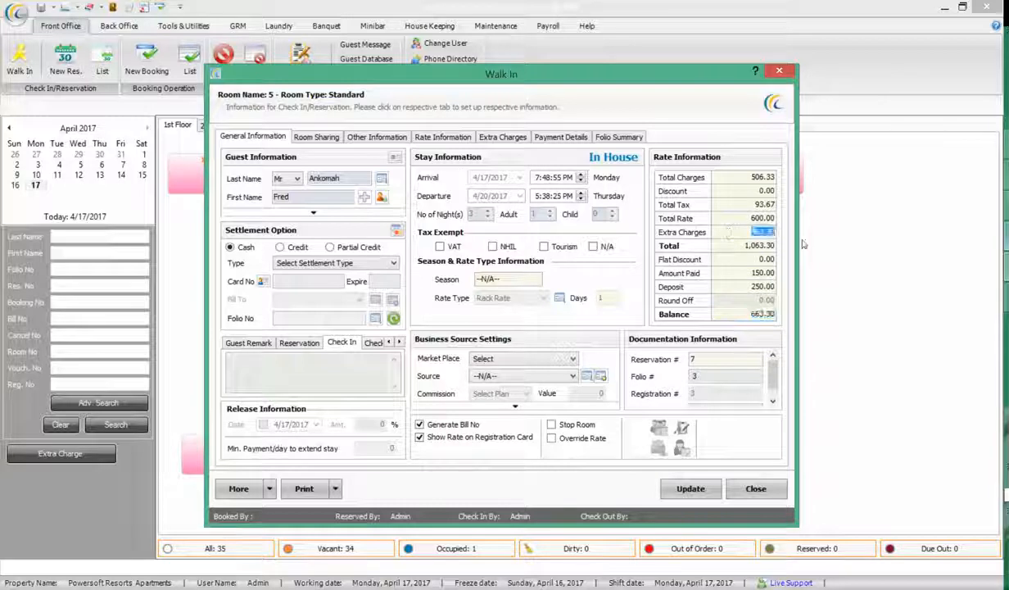
pyautogui.click(502, 141)
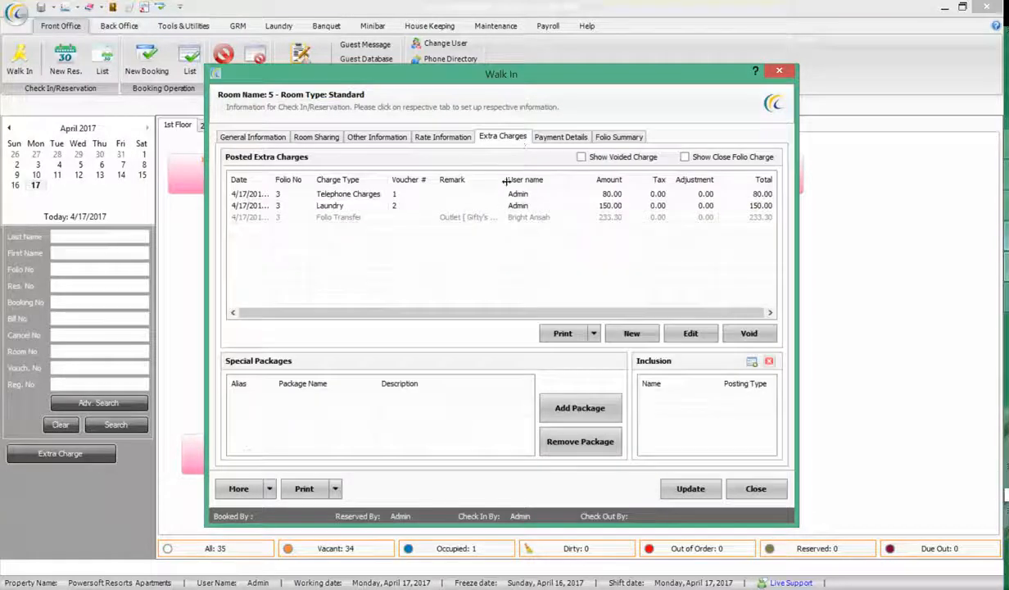
pyautogui.moveTo(506, 186); pyautogui.dragTo(573, 195)
pyautogui.click(573, 215)
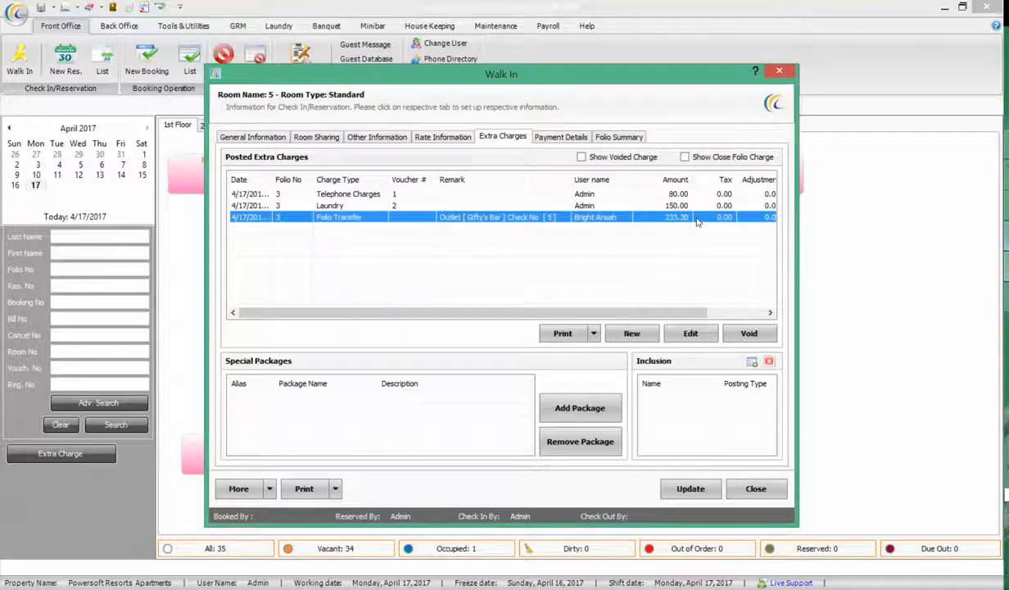
pyautogui.moveTo(673, 312); pyautogui.dragTo(737, 308)
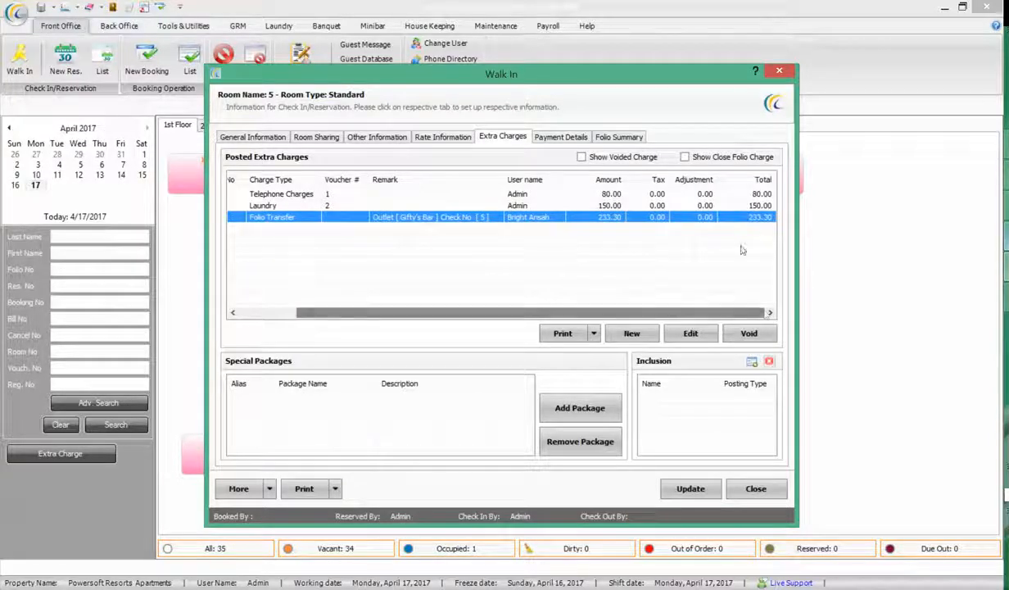
pyautogui.click(591, 334)
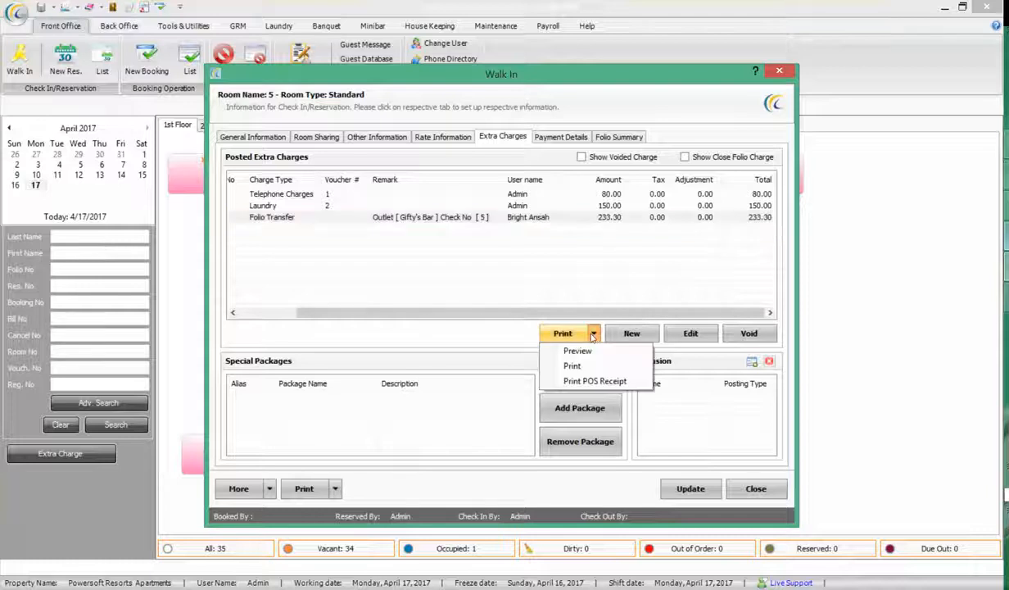
pyautogui.click(638, 272)
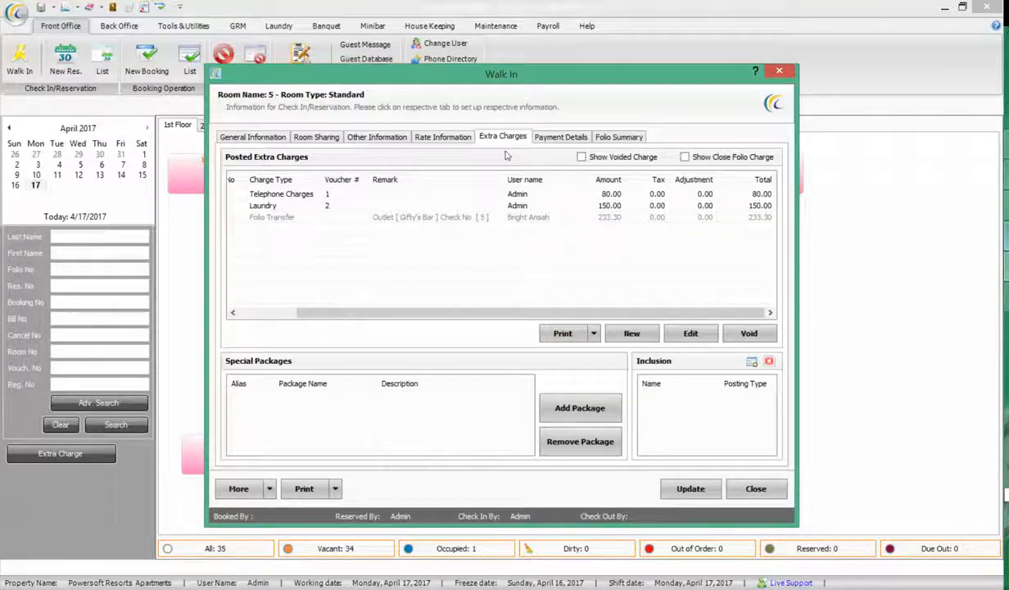
pyautogui.click(240, 136)
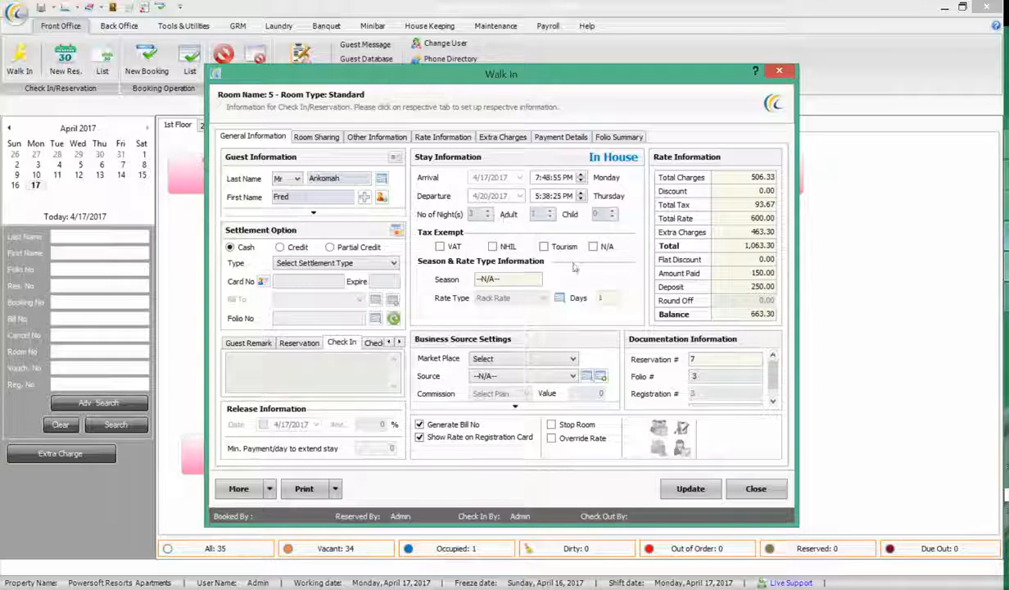
pyautogui.click(756, 488)
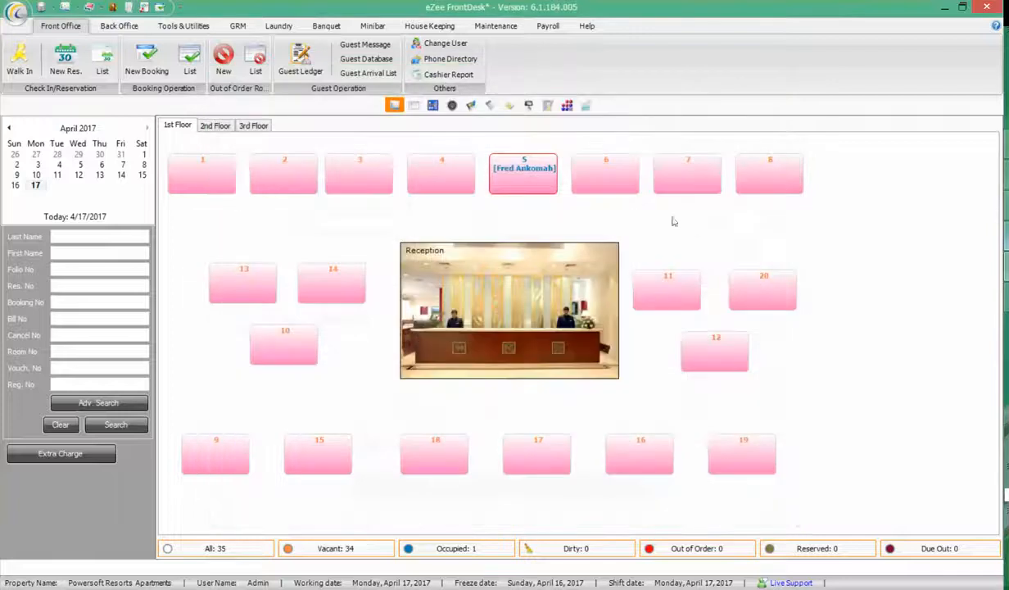
# Back in eZee Burrp, dismiss the folio search and abandon a trial room service receipt
pyautogui.hotkey('alt', 'Tab')
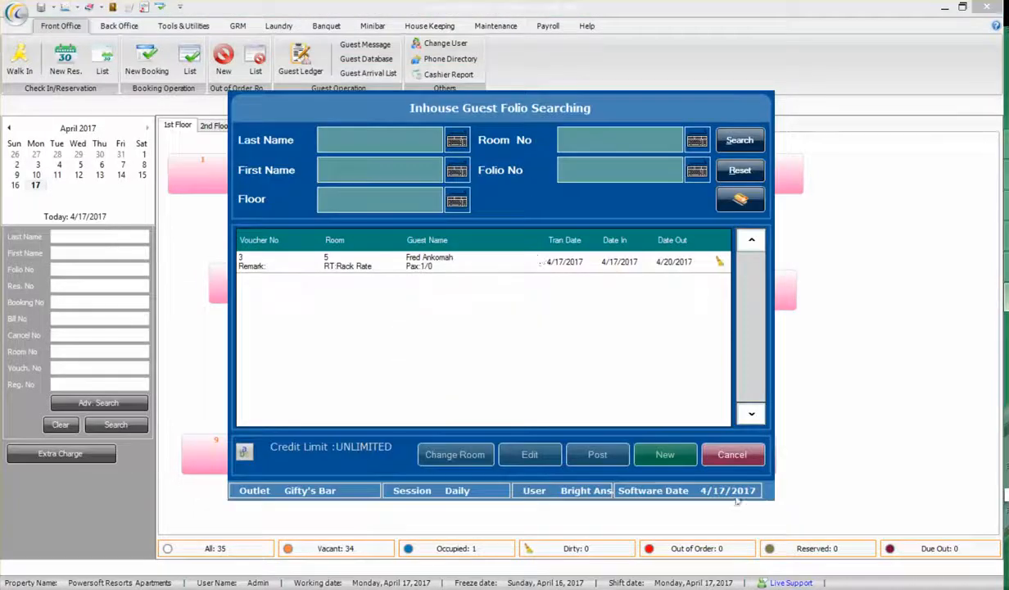
pyautogui.click(730, 456)
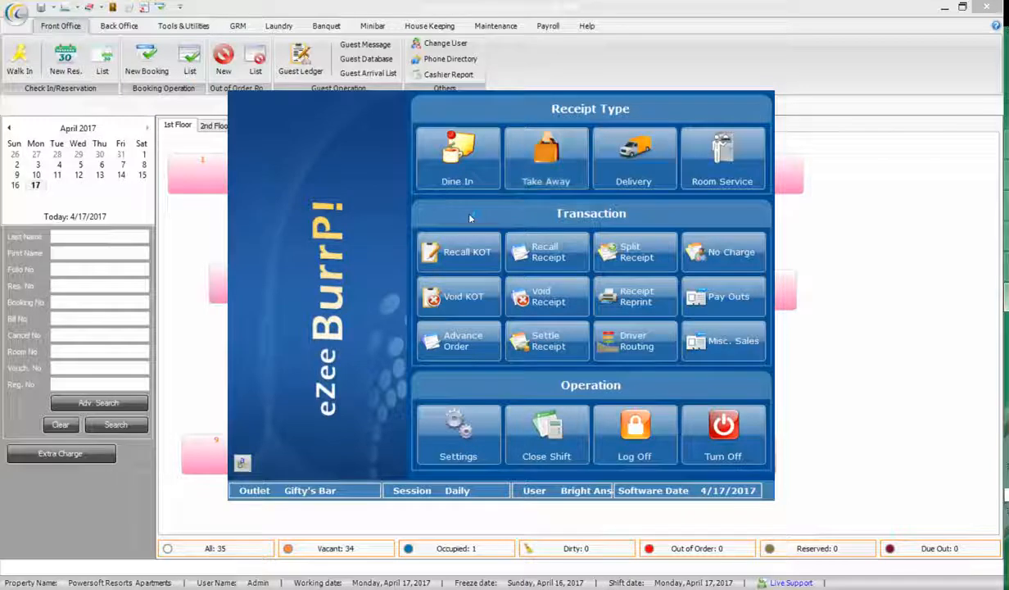
pyautogui.click(725, 155)
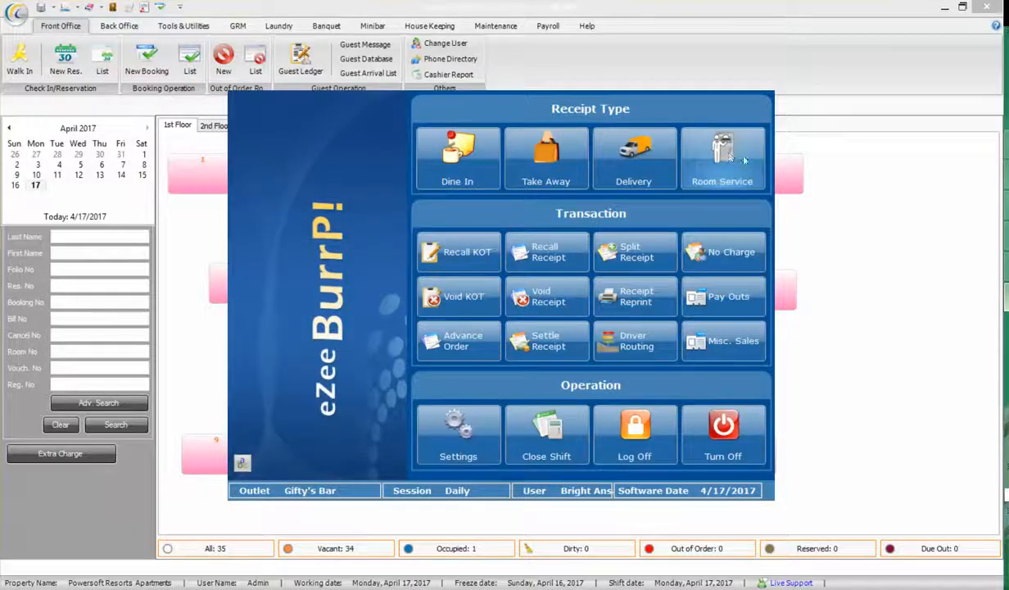
pyautogui.click(437, 265)
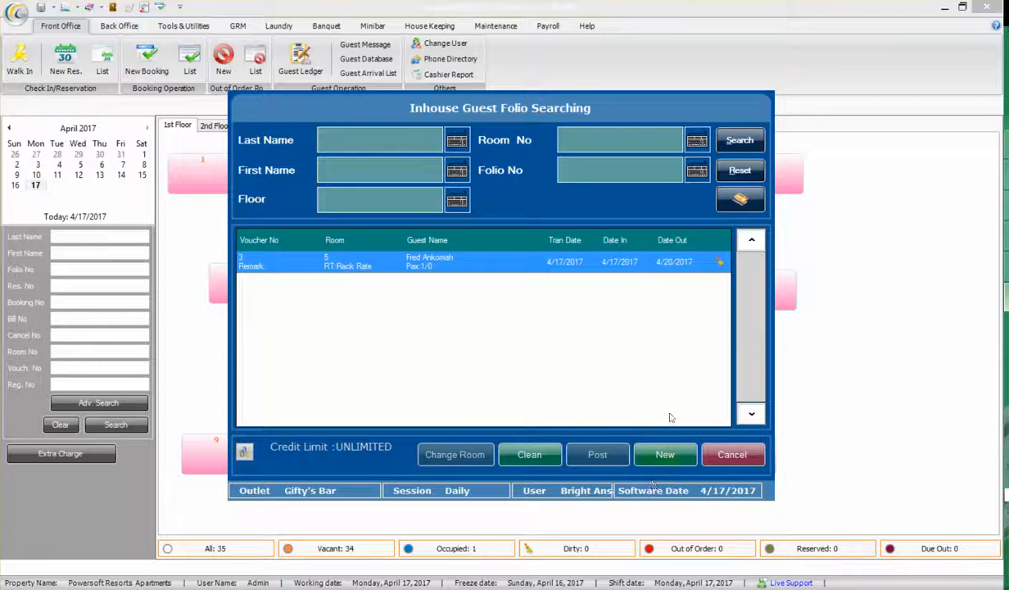
pyautogui.click(664, 454)
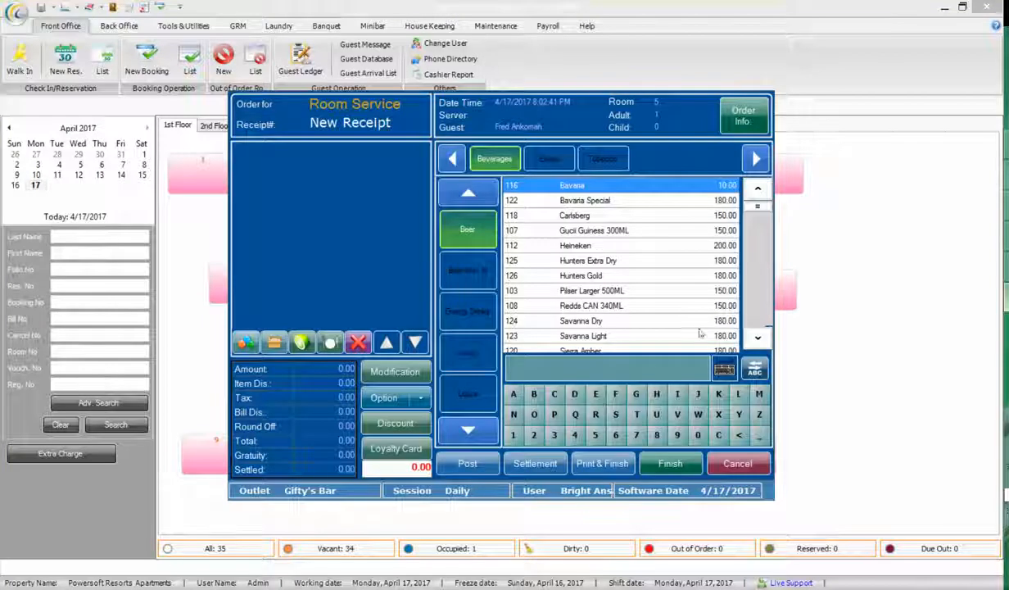
pyautogui.click(737, 466)
pyautogui.click(704, 451)
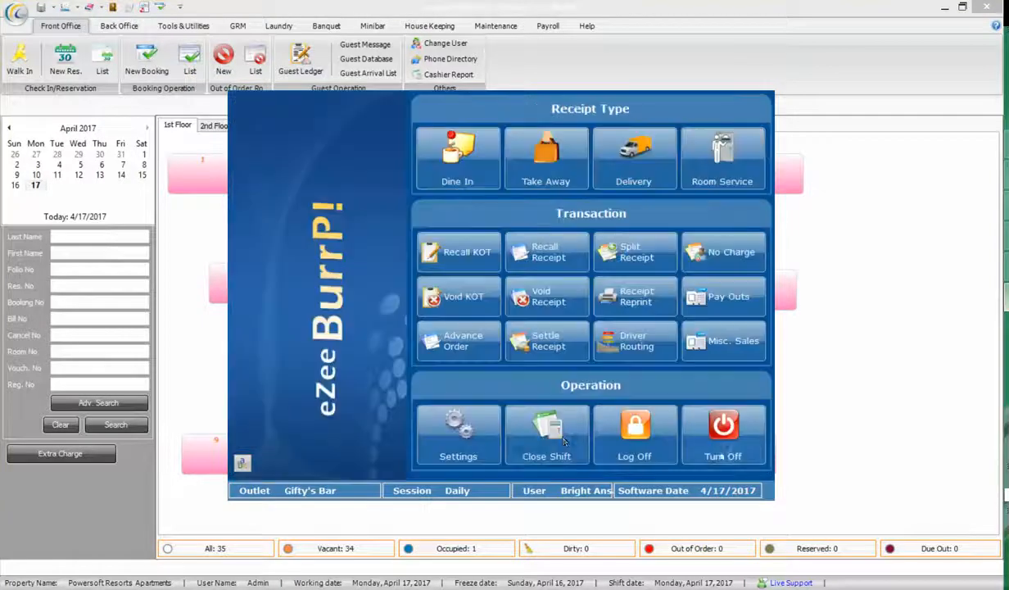
pyautogui.click(625, 430)
pyautogui.click(571, 326)
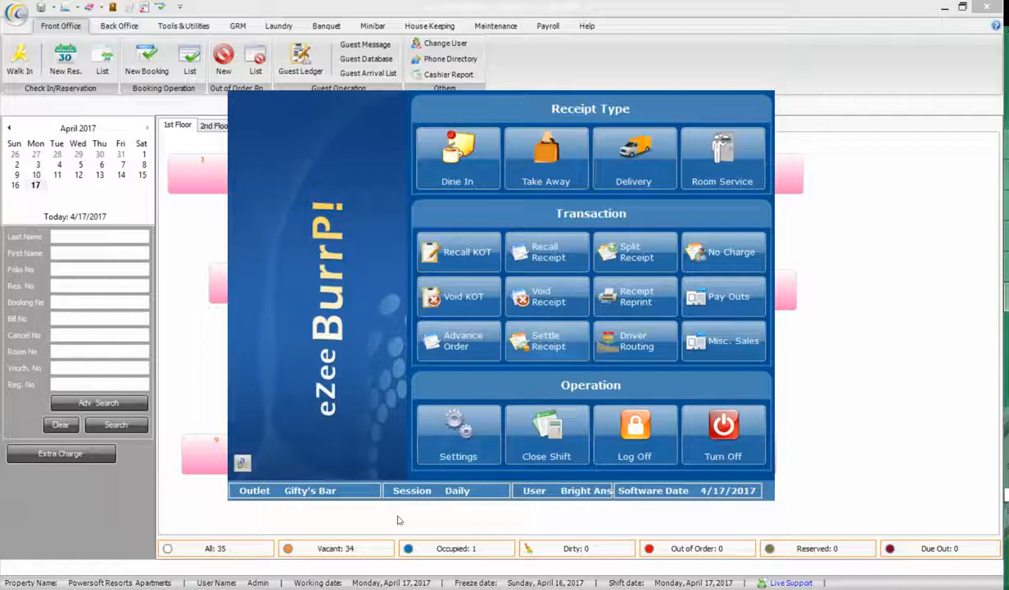
# Switch the outlet to Lauren Restaurant and open a new room service receipt for room 5
pyautogui.click(326, 491)
pyautogui.click(500, 228)
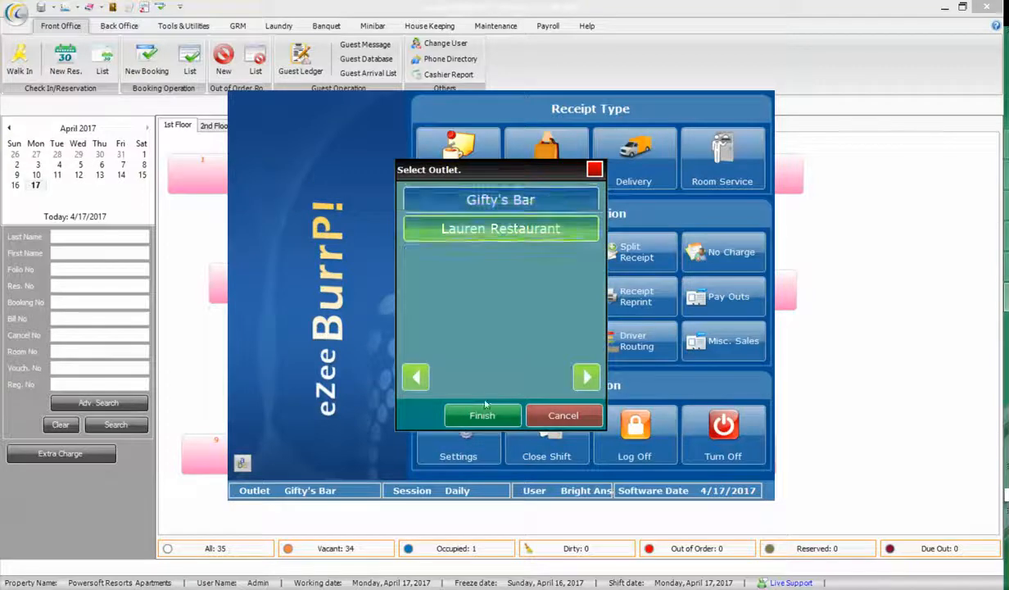
pyautogui.click(481, 415)
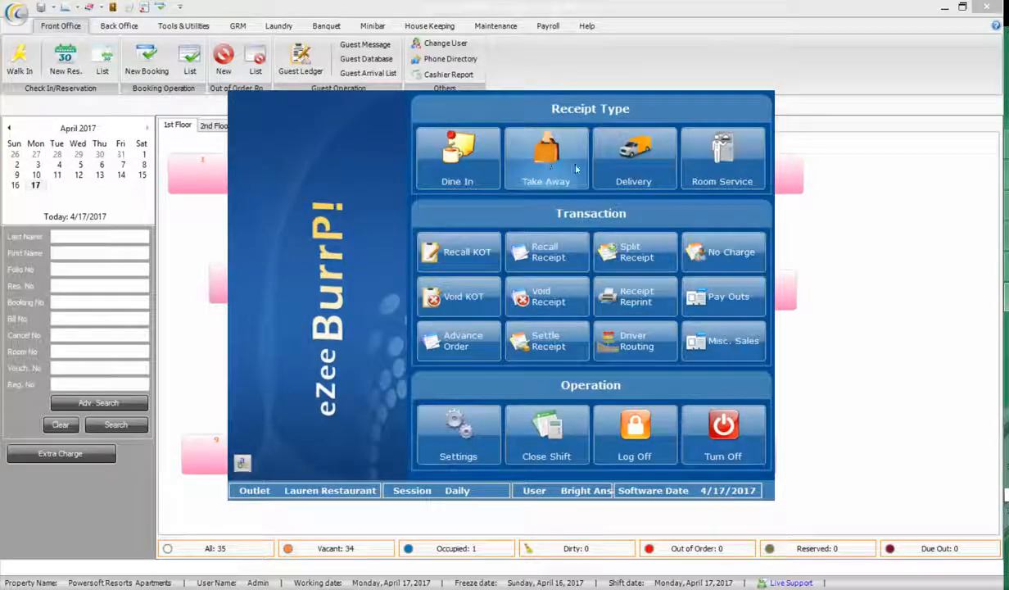
pyautogui.click(689, 176)
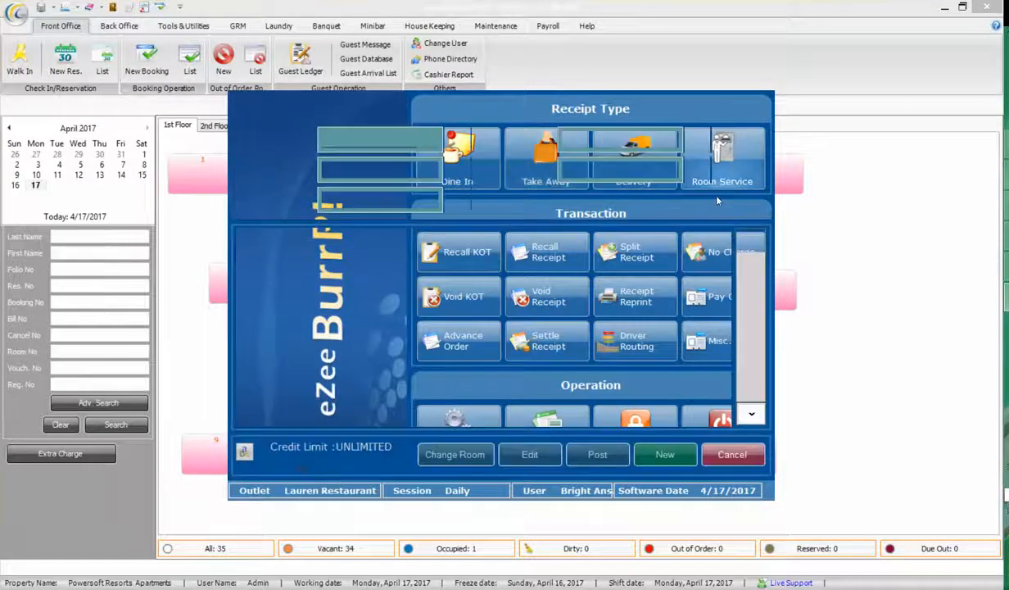
pyautogui.click(662, 458)
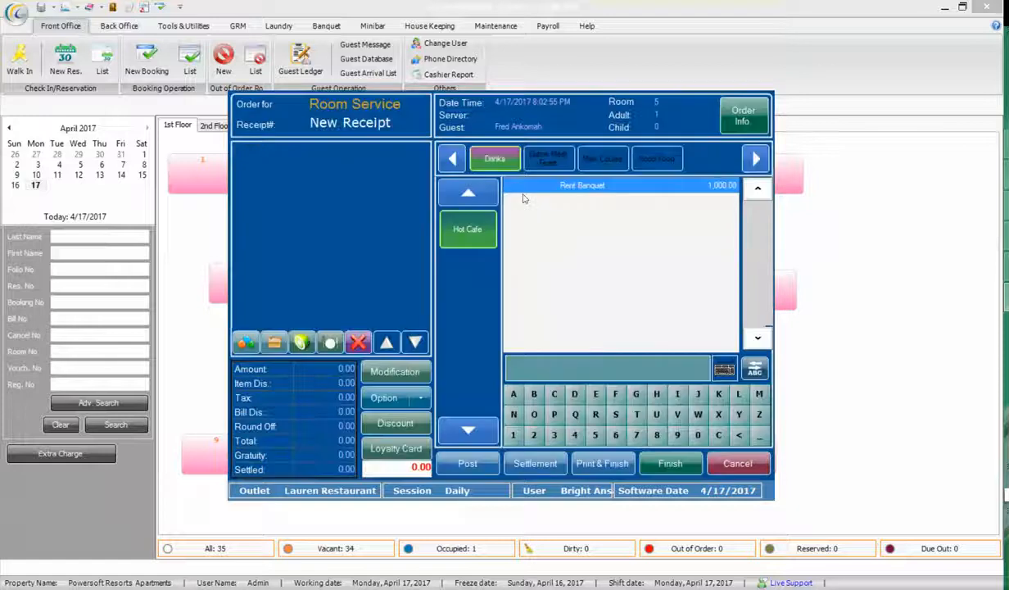
# Search the menu for 'veg' and add one Veggie Feast, bringing the receipt to 979.34
pyautogui.click(564, 162)
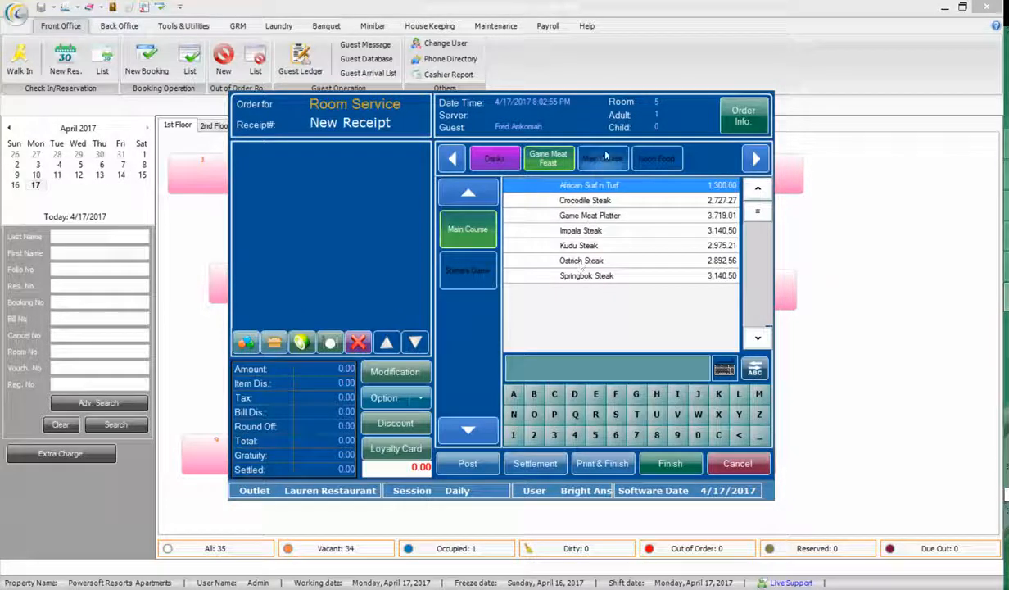
pyautogui.click(602, 158)
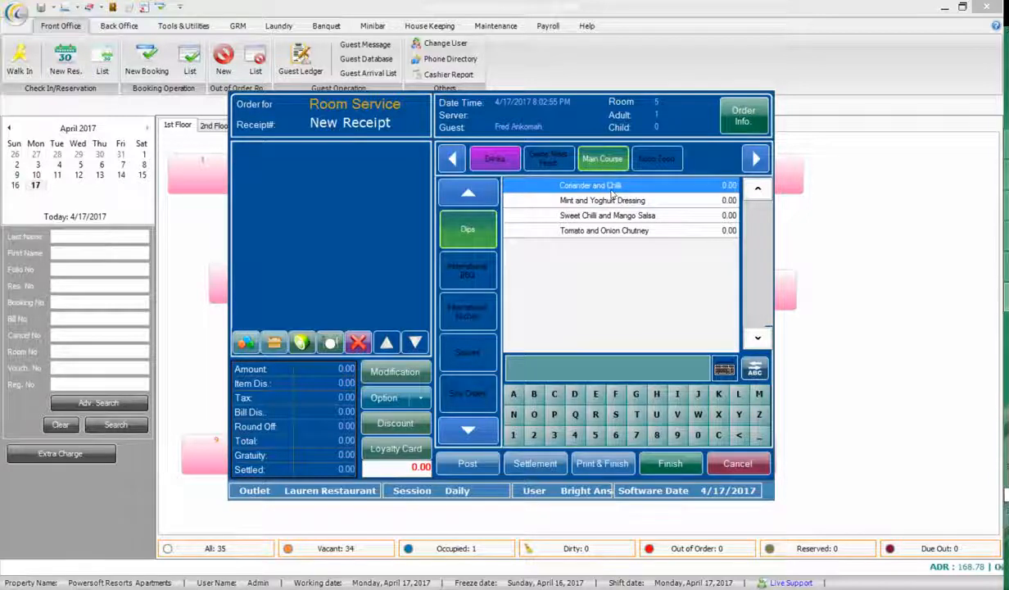
pyautogui.click(542, 157)
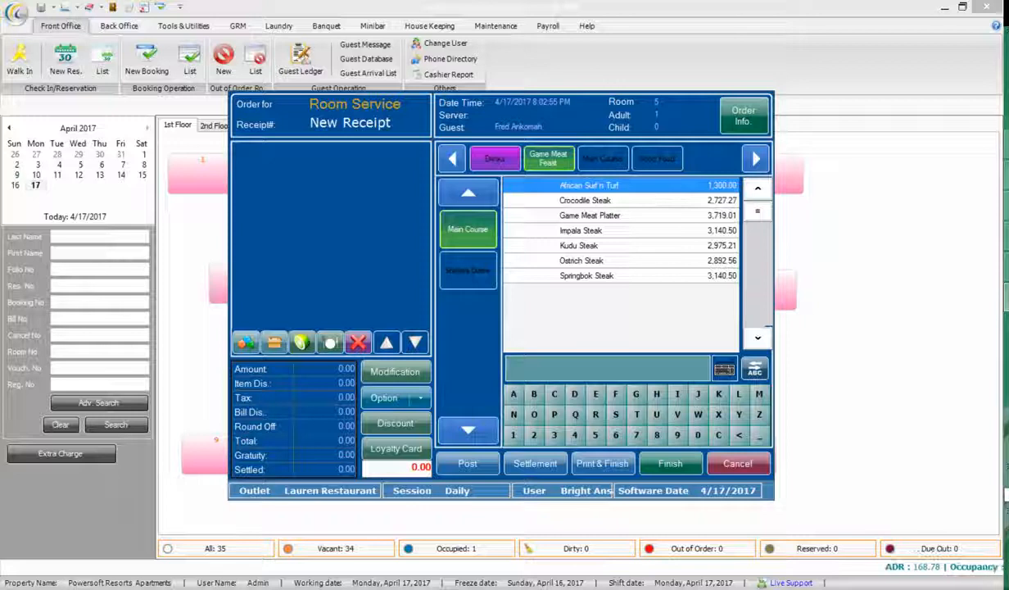
pyautogui.write('veg')
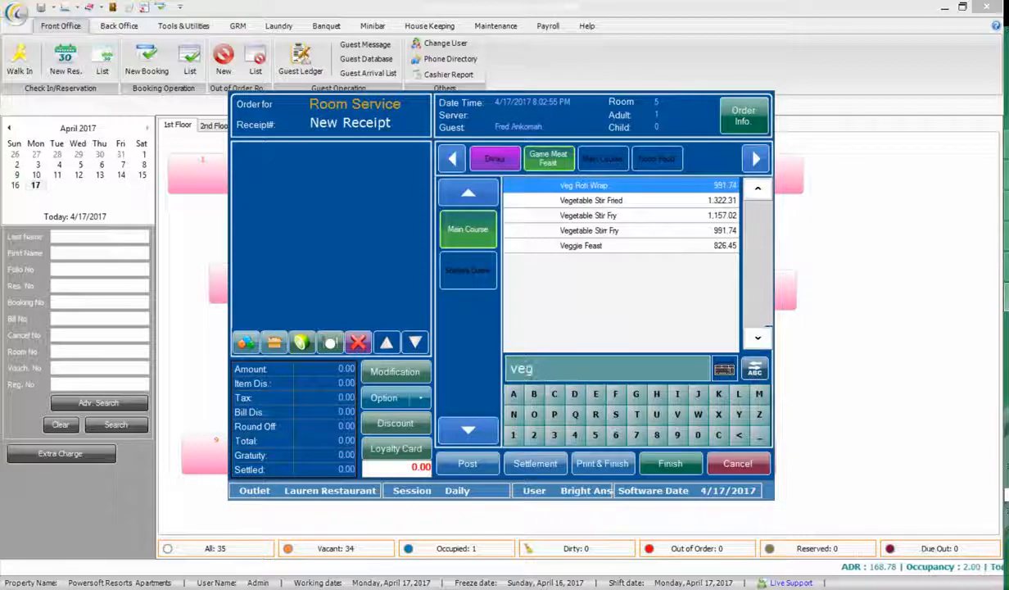
pyautogui.click(580, 245)
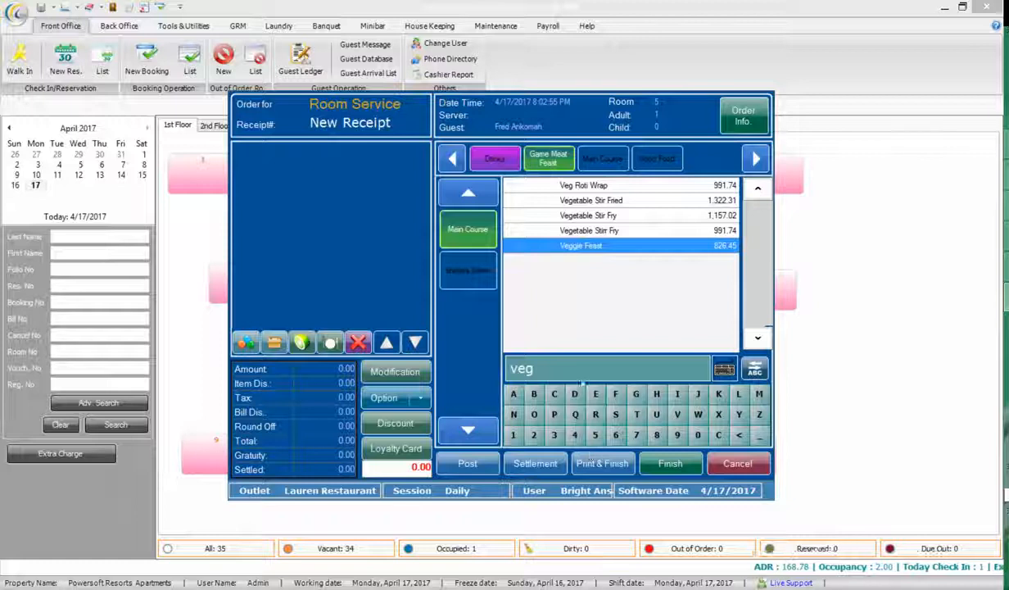
pyautogui.doubleClick(550, 244)
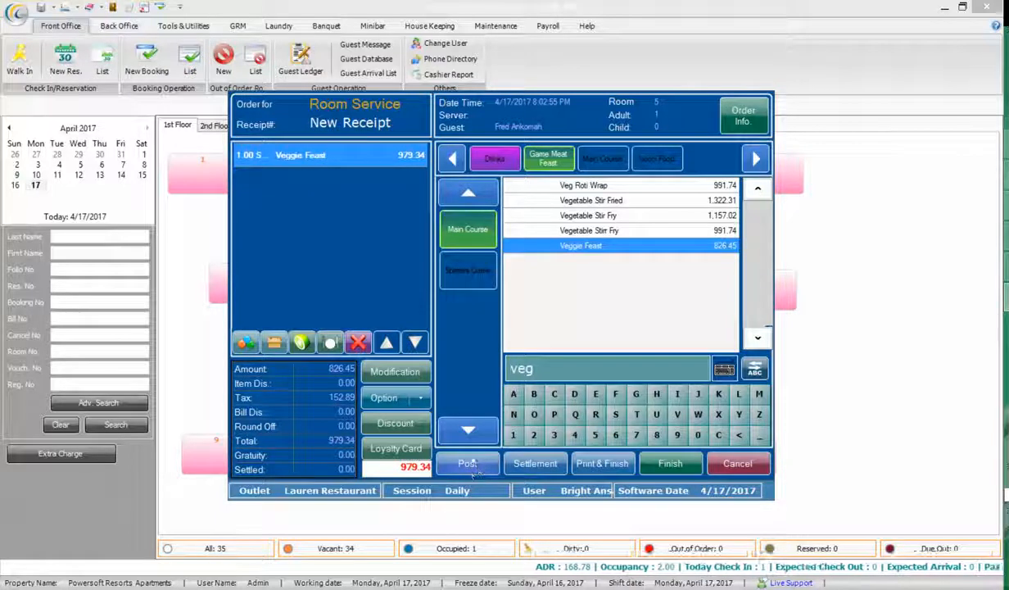
# Settle the receipt with a 979.34 Cash - F & B payment and close the folio search
pyautogui.click(541, 463)
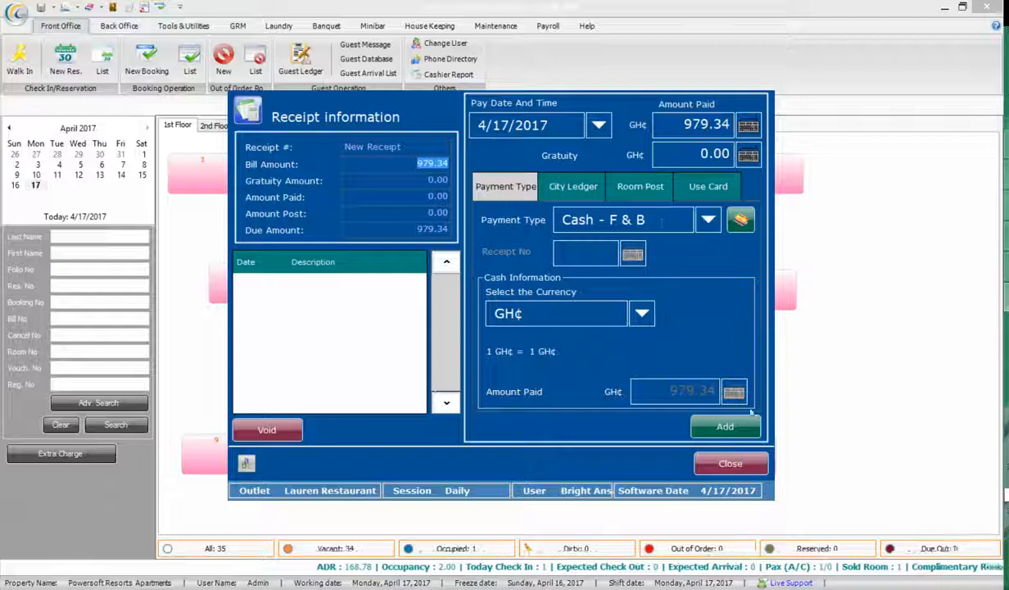
pyautogui.click(711, 415)
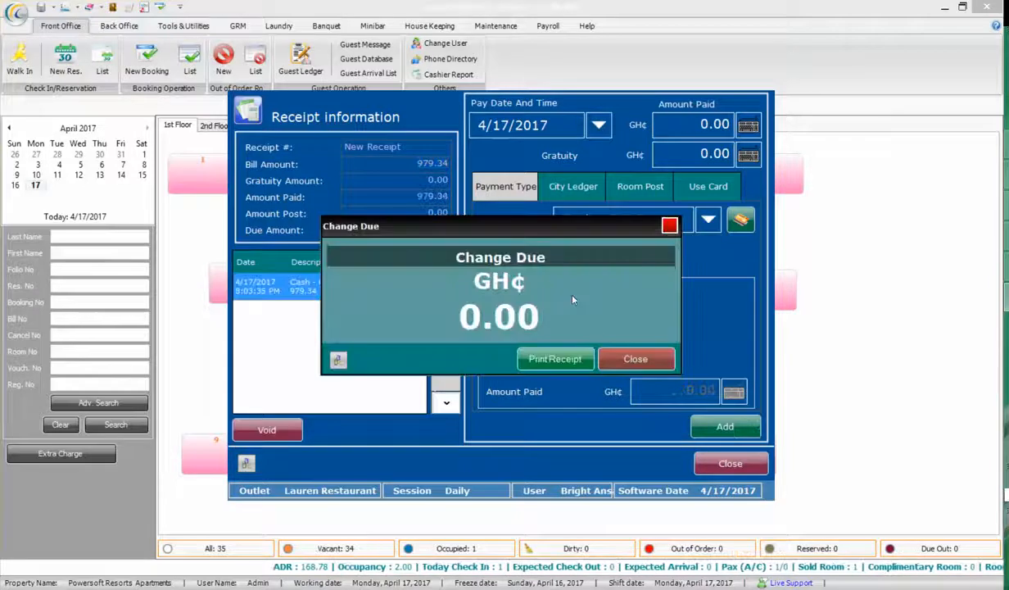
pyautogui.click(643, 366)
pyautogui.click(727, 456)
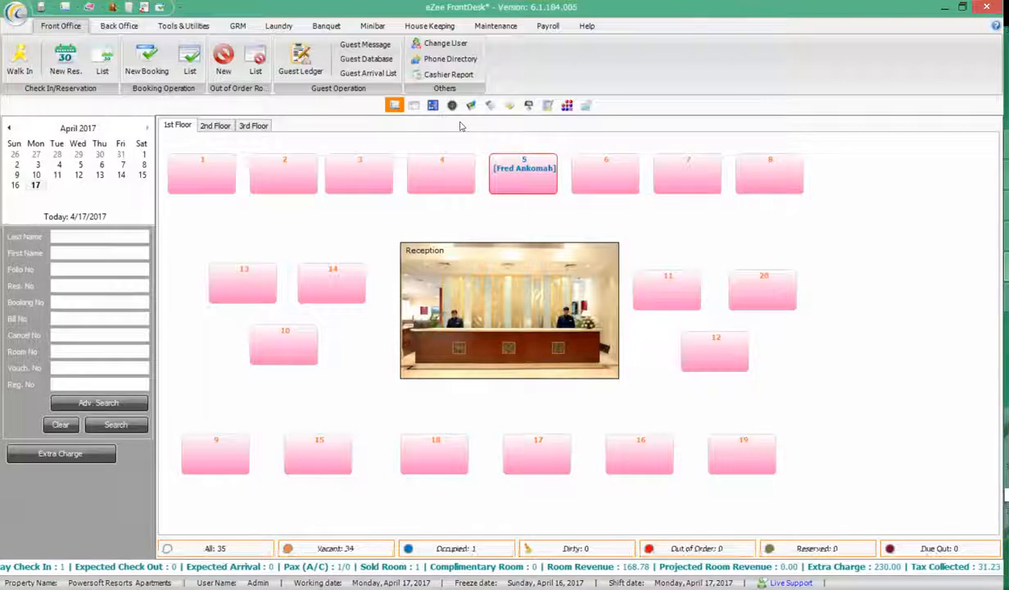
# In eZee FrontDesk reports, select Night Audit's Daily Summary Breakdown Report
pyautogui.click(530, 104)
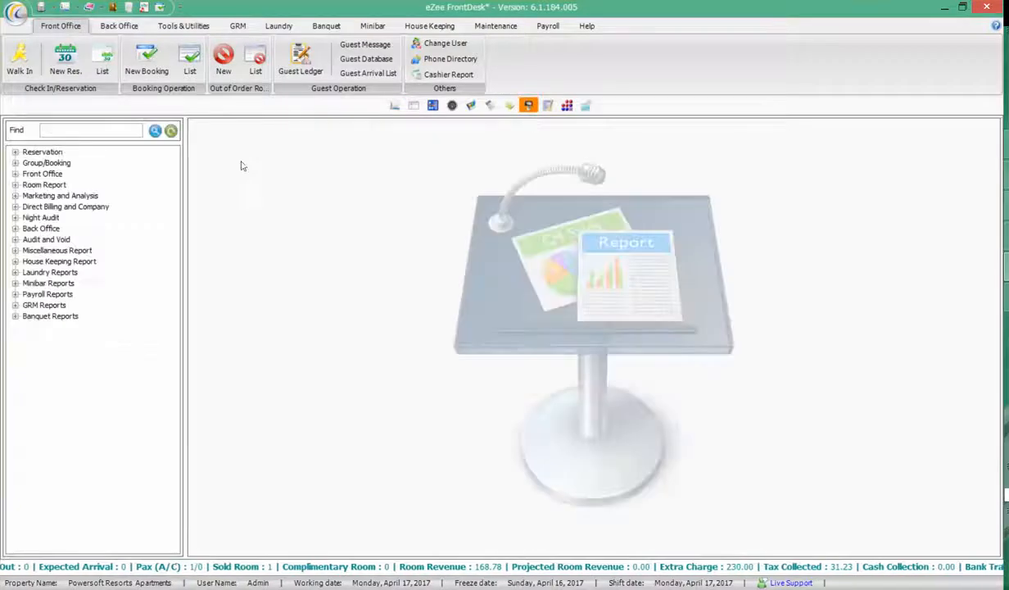
pyautogui.click(15, 217)
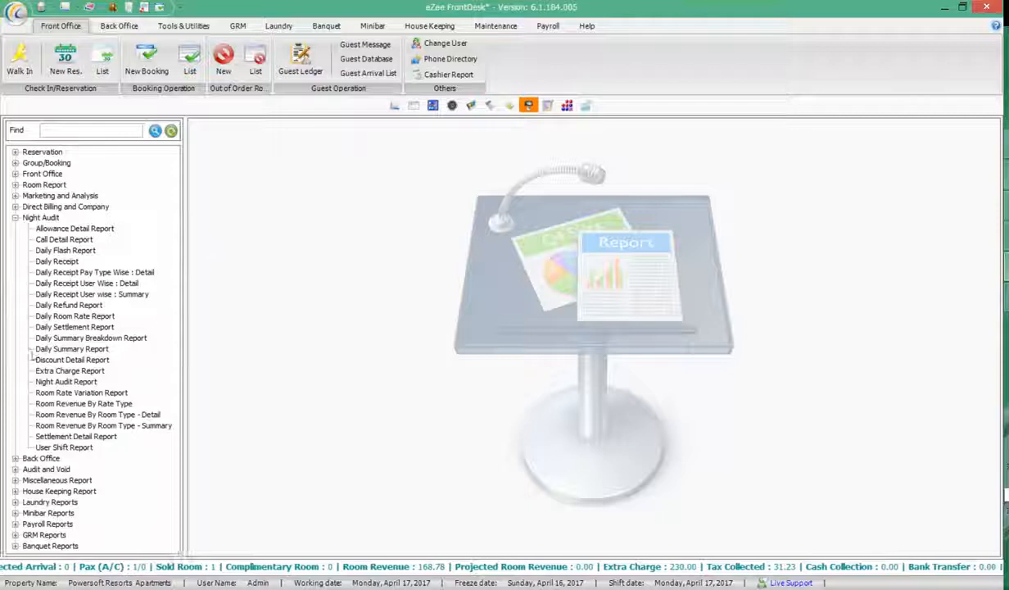
pyautogui.click(93, 339)
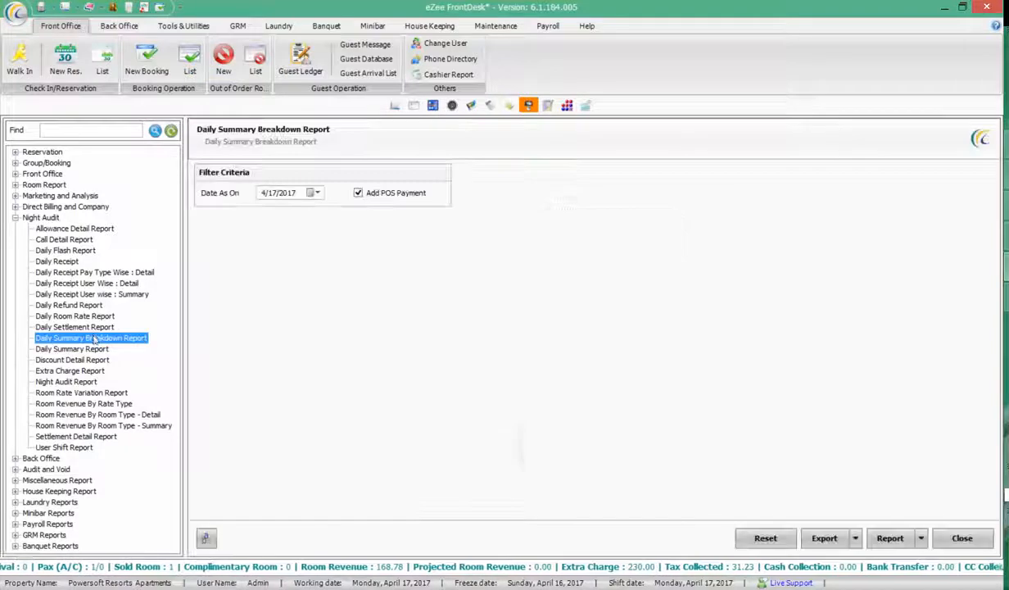
# Print-preview the 4/17/2017 Daily Summary Breakdown Report, then export it as a PDF
pyautogui.click(920, 540)
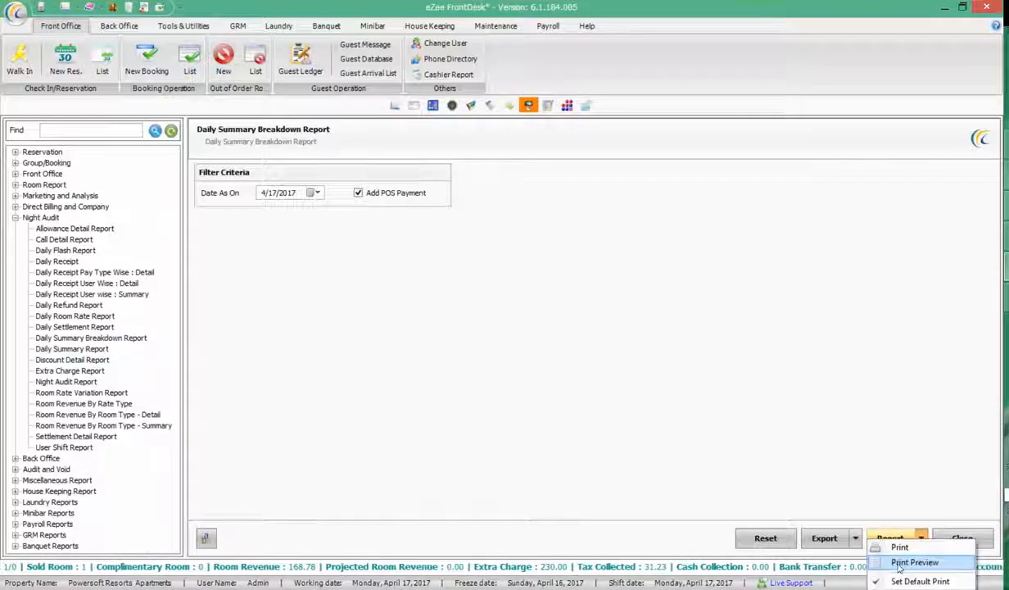
pyautogui.click(913, 563)
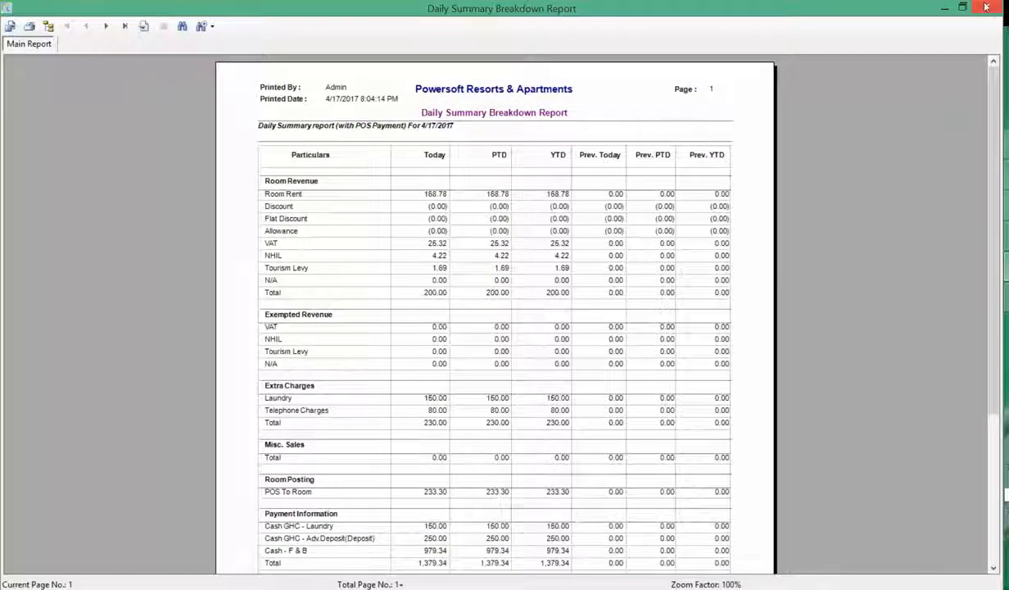
pyautogui.click(985, 7)
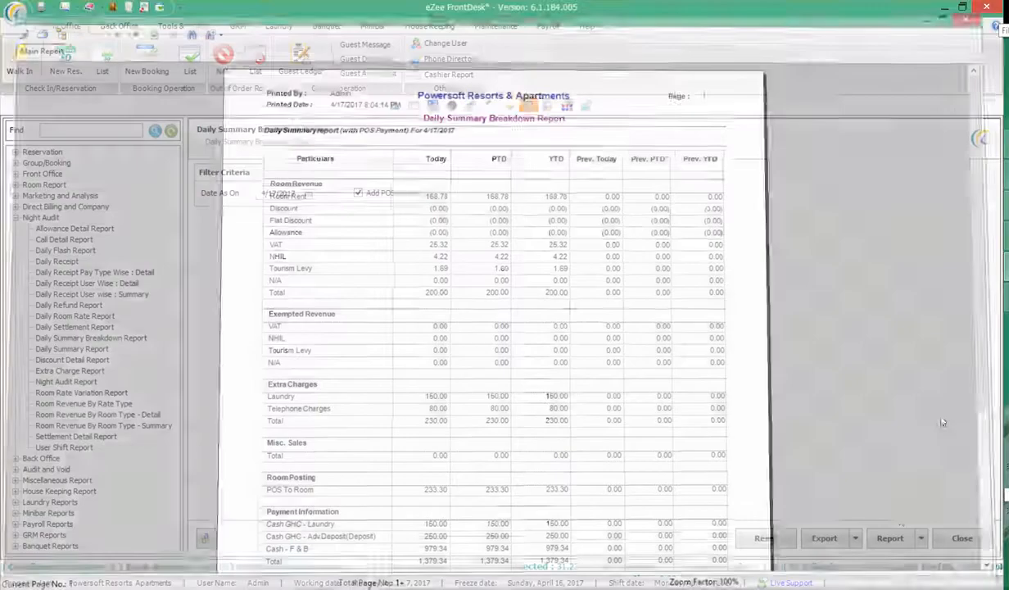
pyautogui.click(855, 538)
pyautogui.click(840, 532)
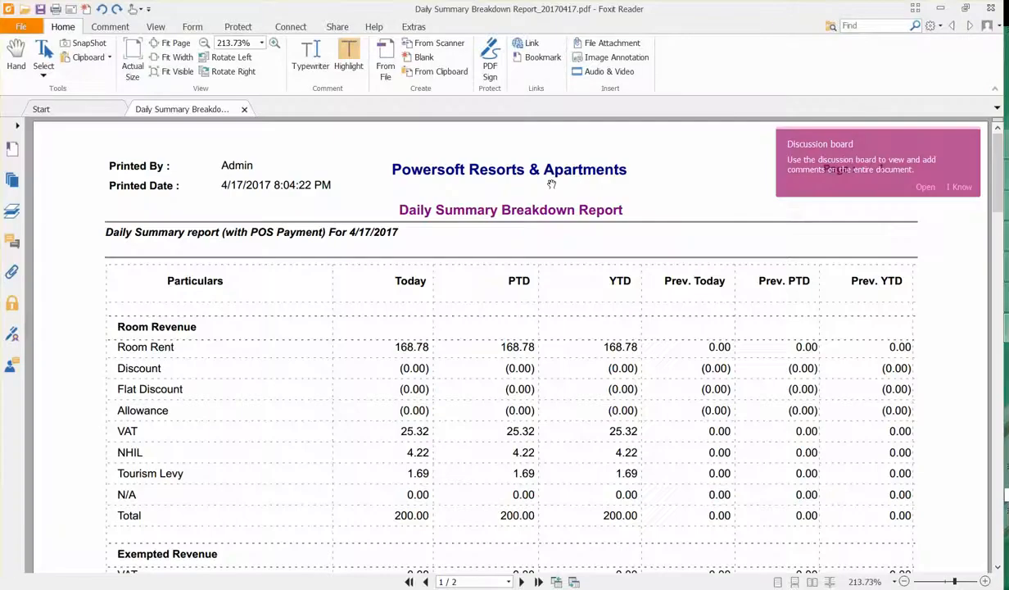
# Scroll the PDF to Payment Information, confirming 979.34 Cash - F & B within 1,379.34 total
pyautogui.click(960, 186)
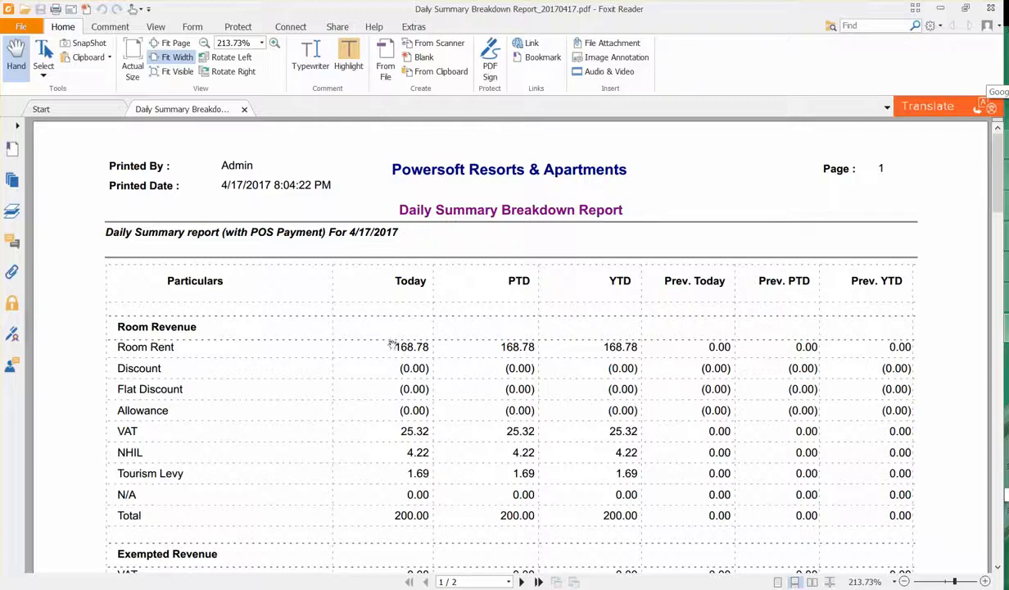
pyautogui.scroll(-2, 438, 347)
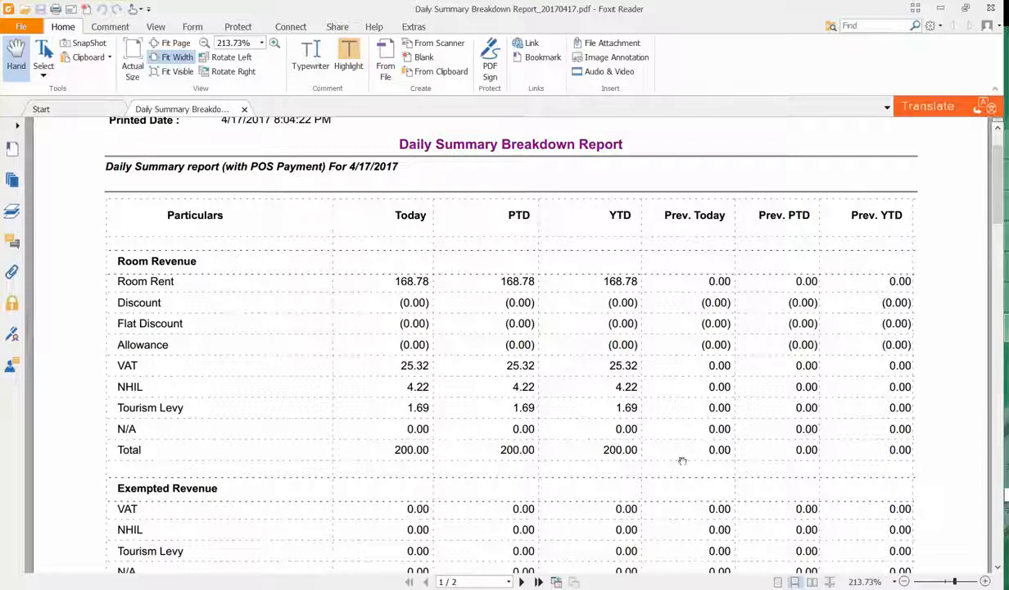
pyautogui.scroll(-5, 562, 396)
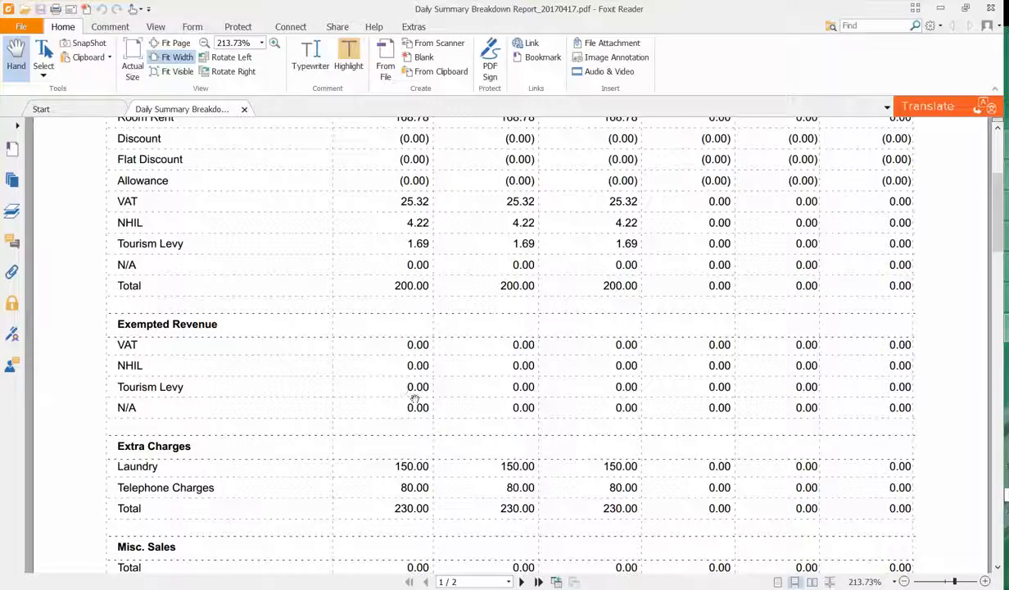
pyautogui.scroll(-2, 395, 381)
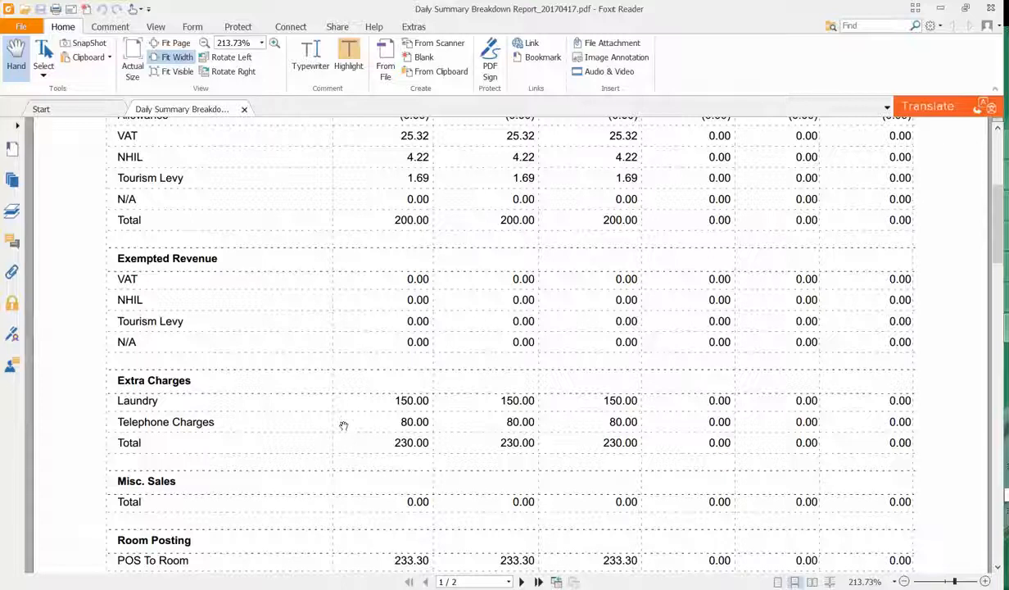
pyautogui.scroll(-4, 356, 399)
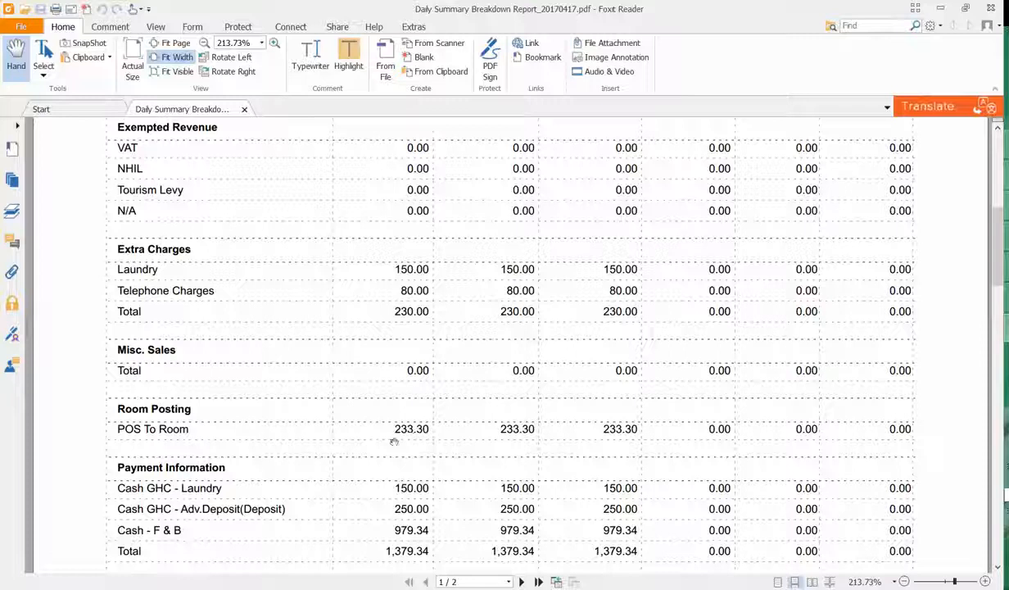
pyautogui.scroll(-2, 439, 367)
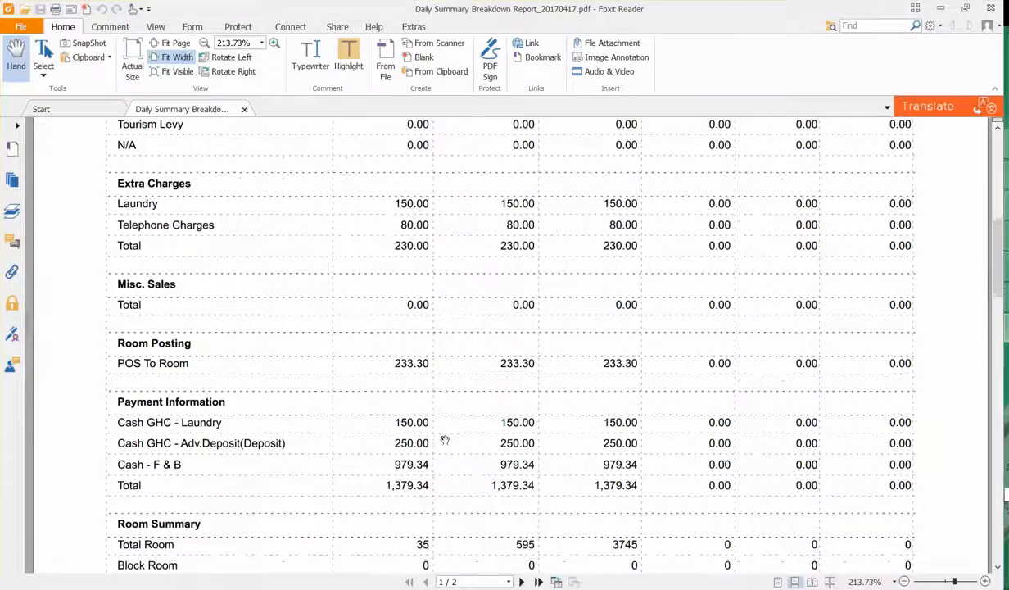
pyautogui.scroll(-2, 444, 440)
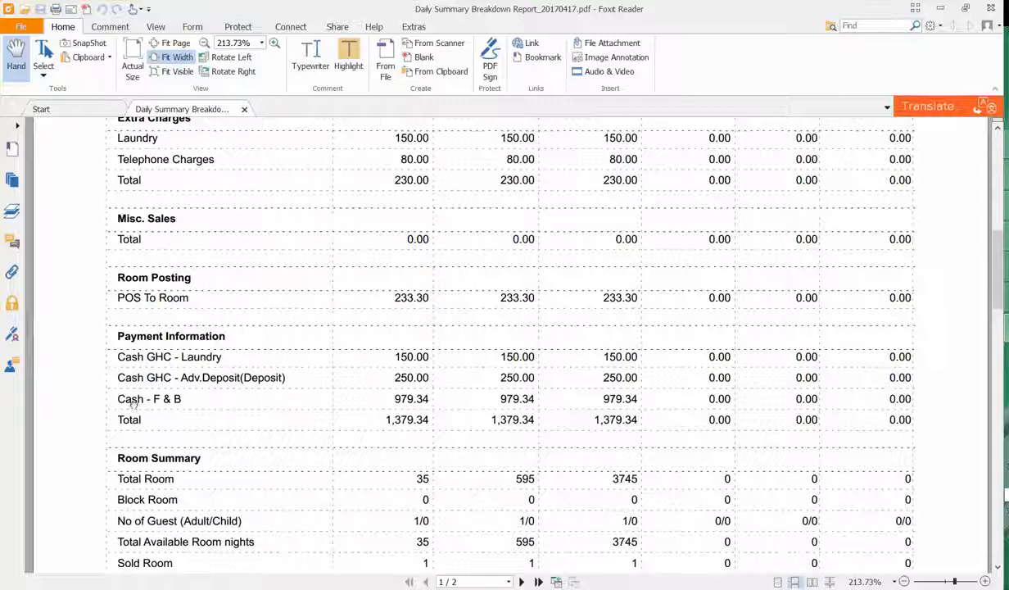
pyautogui.scroll(-2, 429, 400)
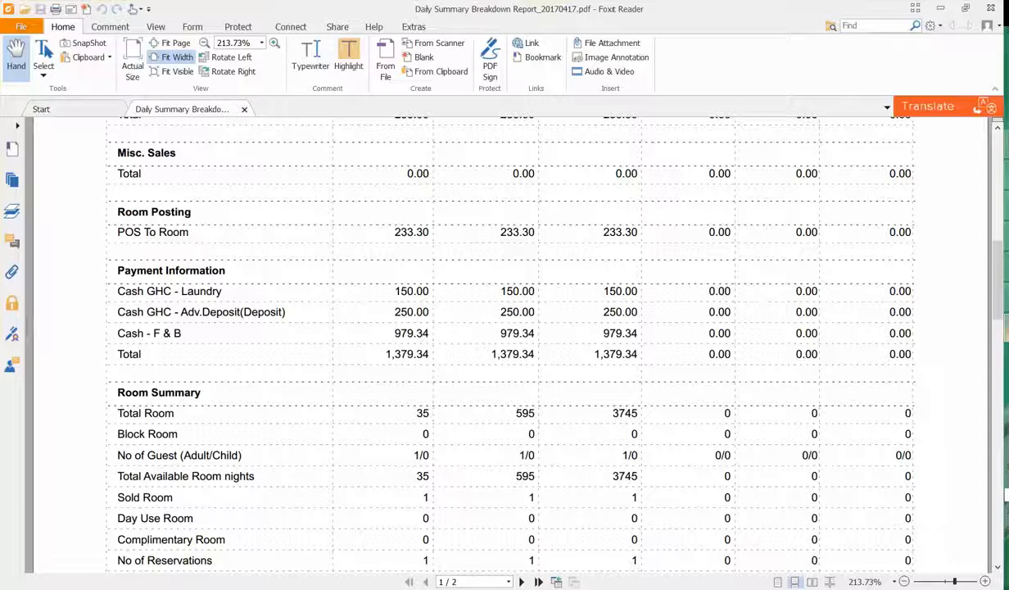
pyautogui.hotkey('alt', 'Tab')
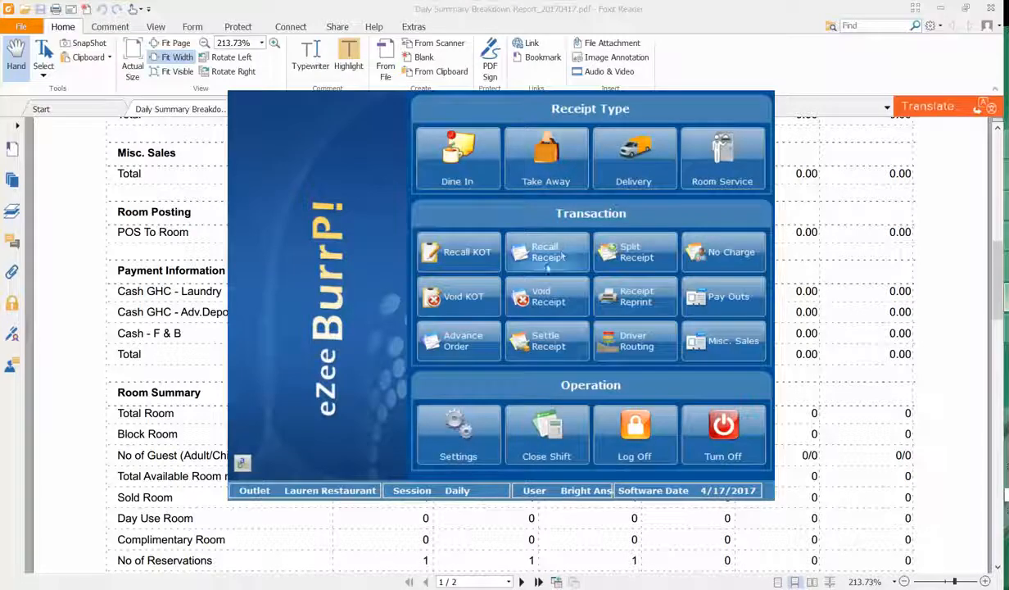
pyautogui.click(620, 255)
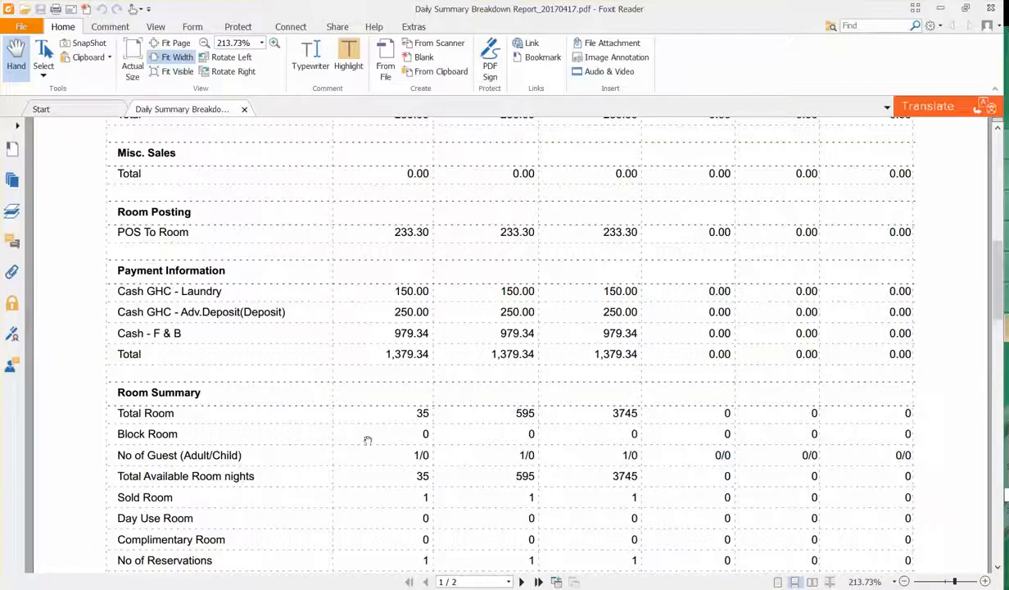
pyautogui.scroll(-2, 329, 434)
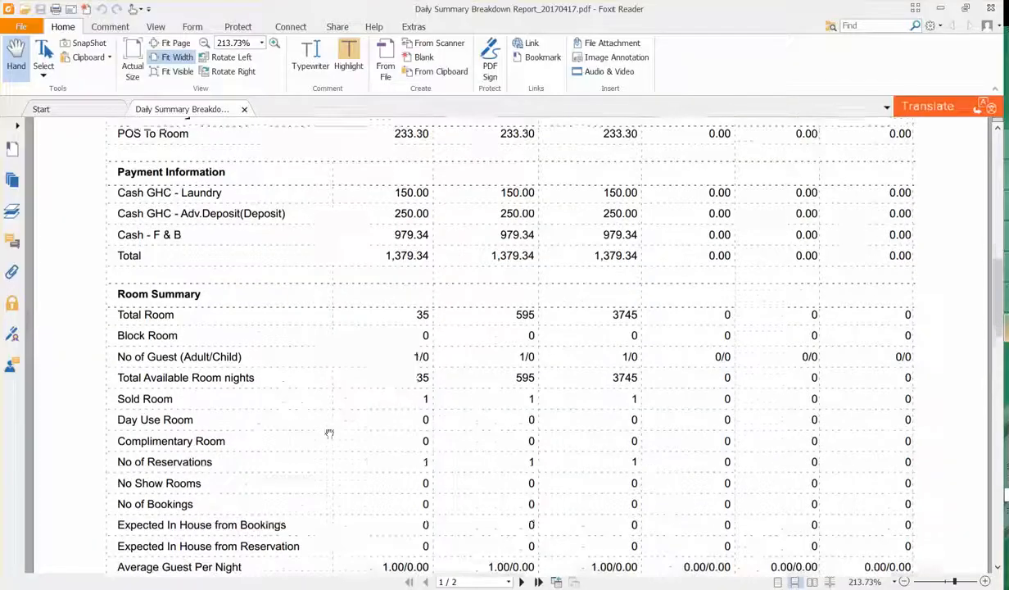
pyautogui.scroll(-2, 329, 433)
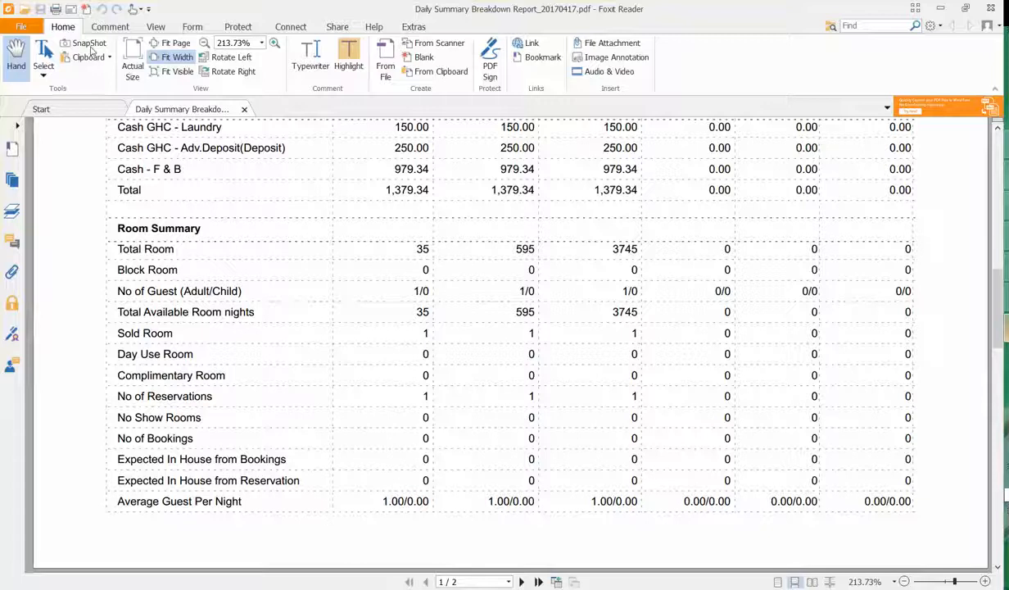
pyautogui.scroll(-4, 612, 351)
pyautogui.scroll(-8, 611, 351)
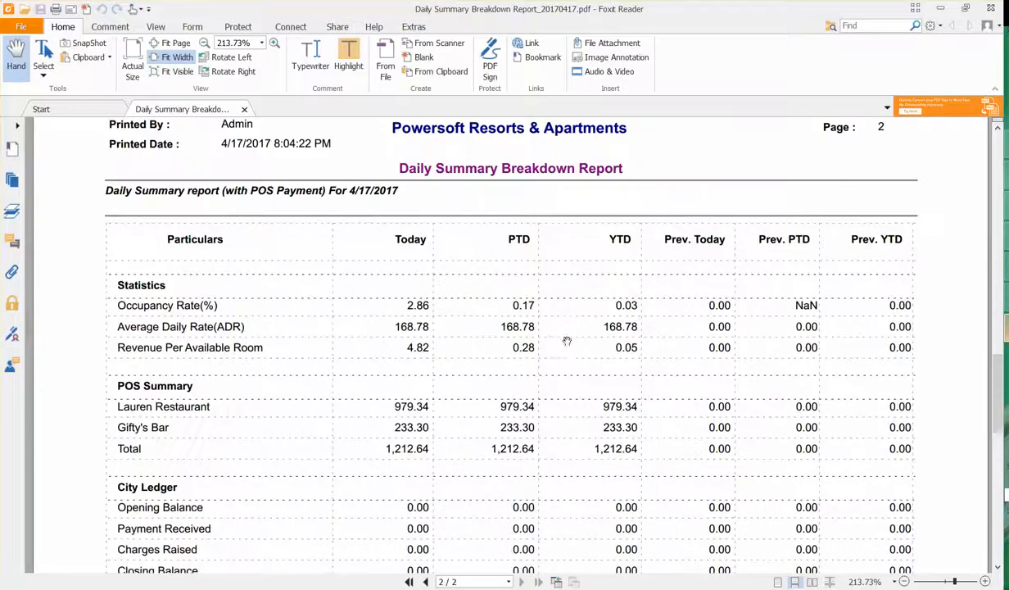
pyautogui.scroll(-1, 168, 285)
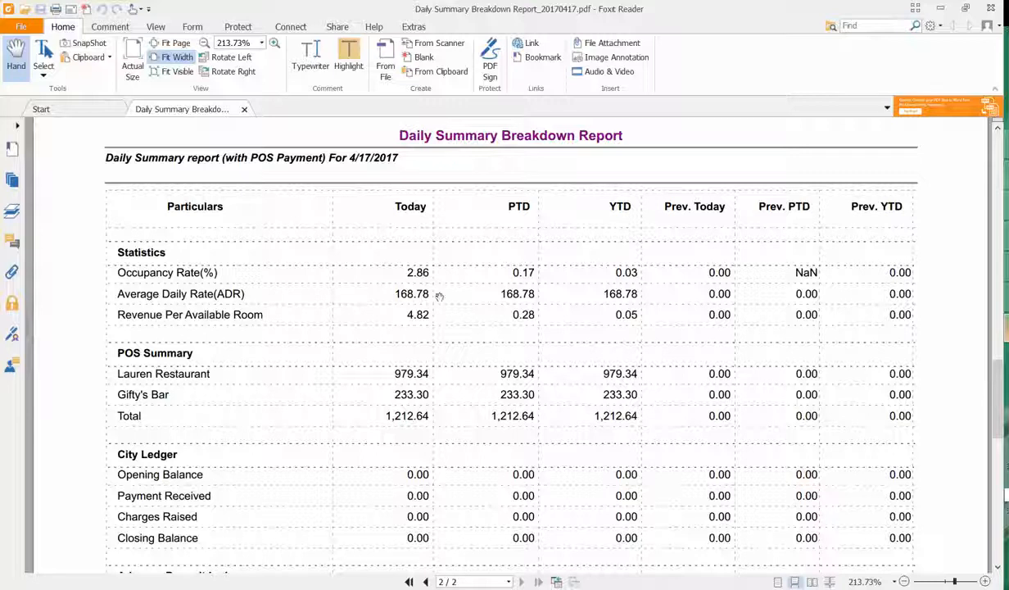
pyautogui.scroll(-2, 308, 330)
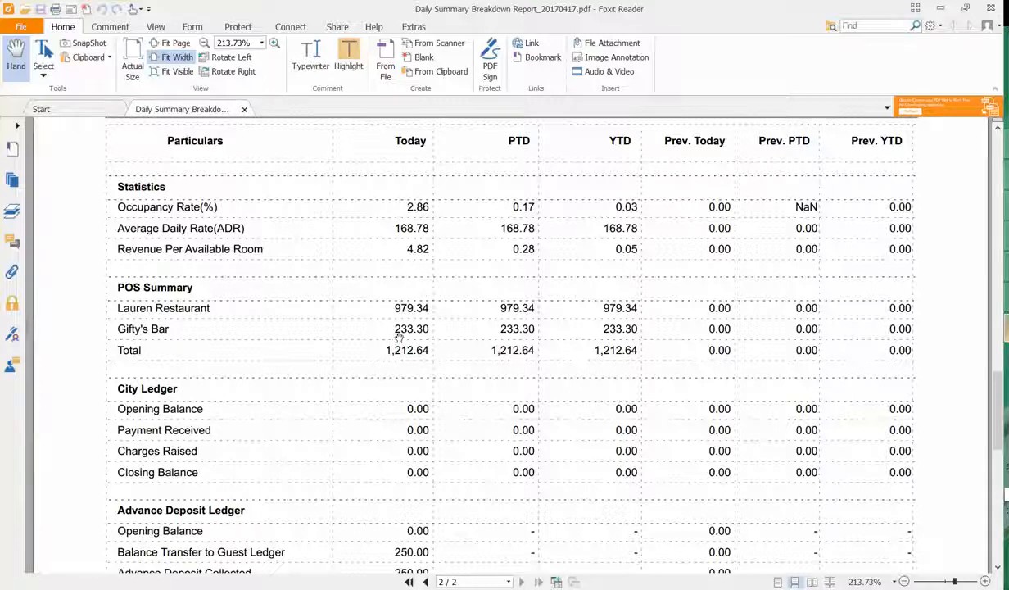
pyautogui.scroll(-2, 399, 336)
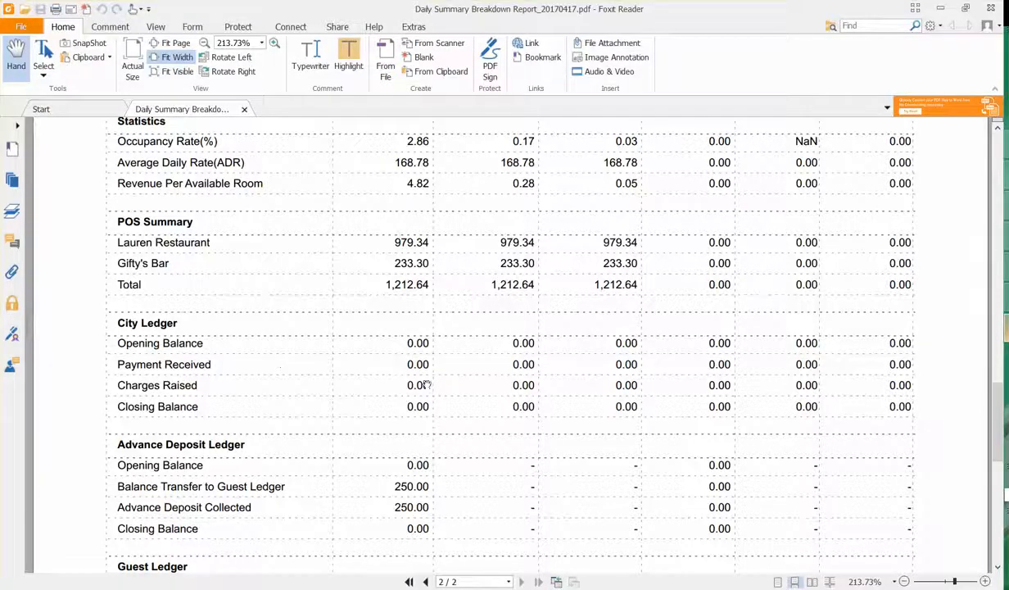
pyautogui.scroll(-2, 394, 362)
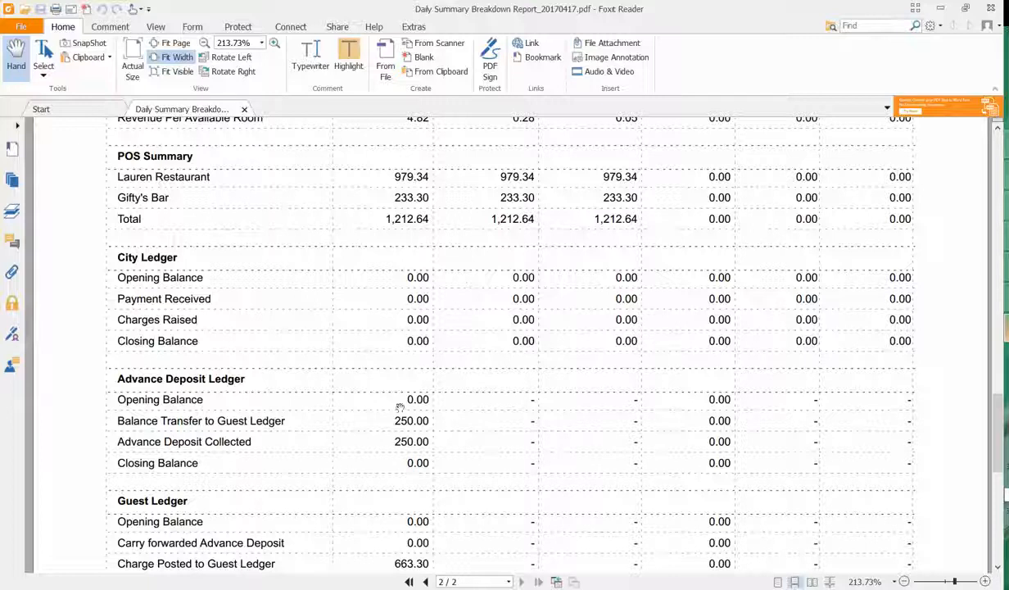
pyautogui.scroll(-5, 234, 364)
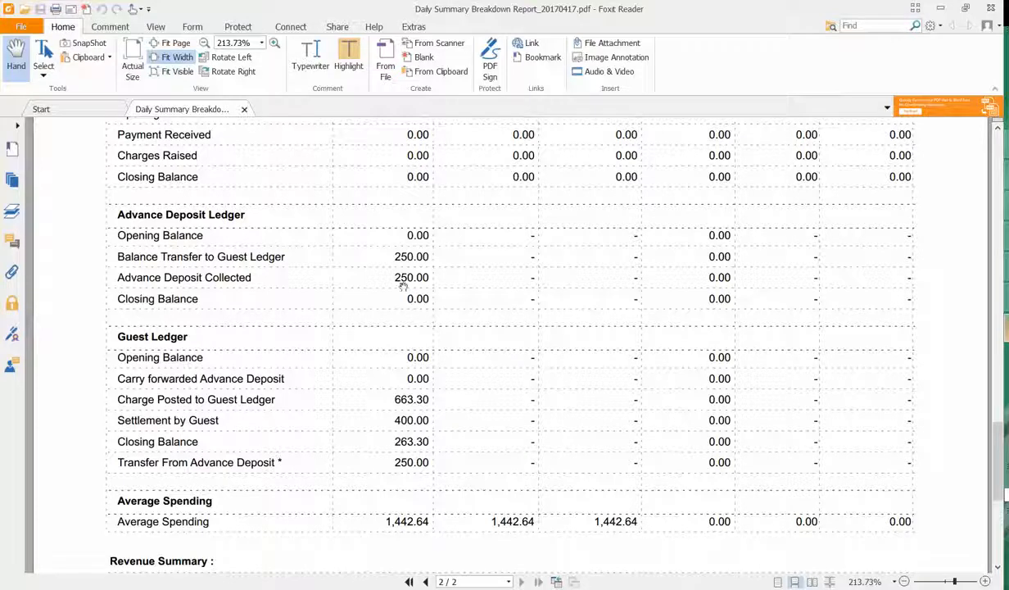
pyautogui.scroll(-3, 413, 283)
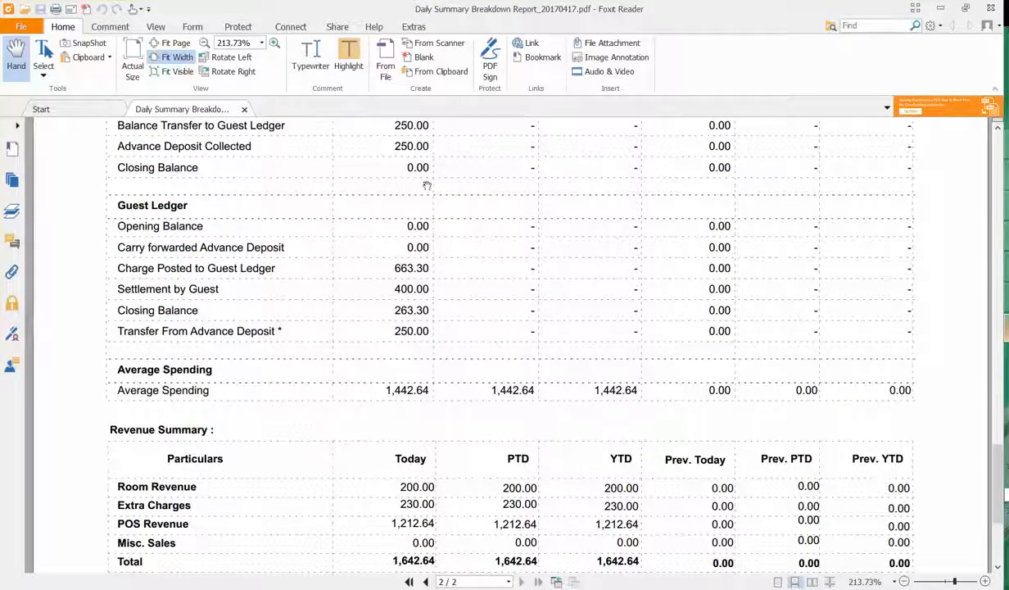
pyautogui.scroll(1, 373, 196)
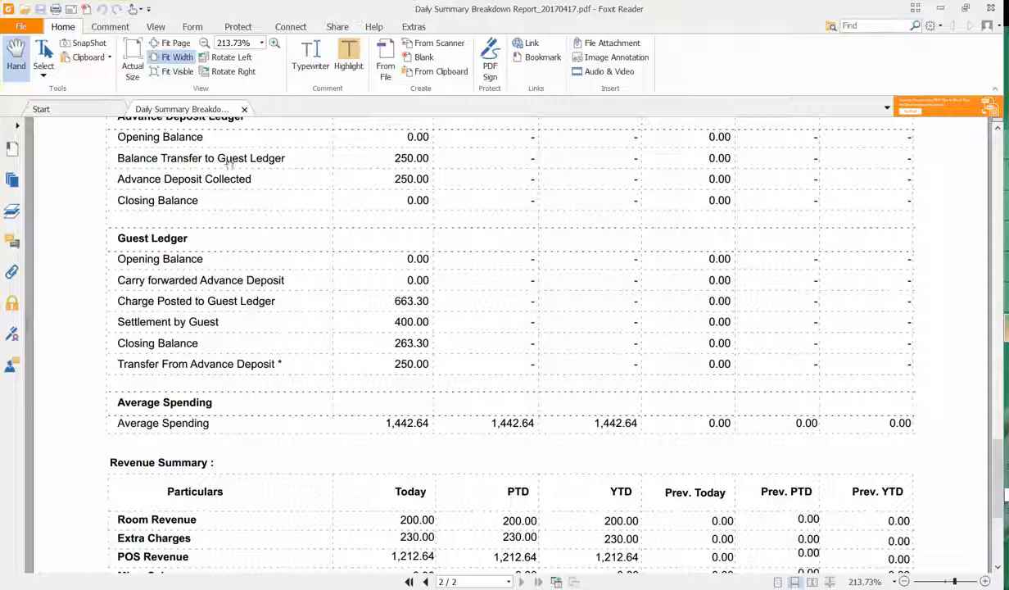
pyautogui.scroll(1, 298, 255)
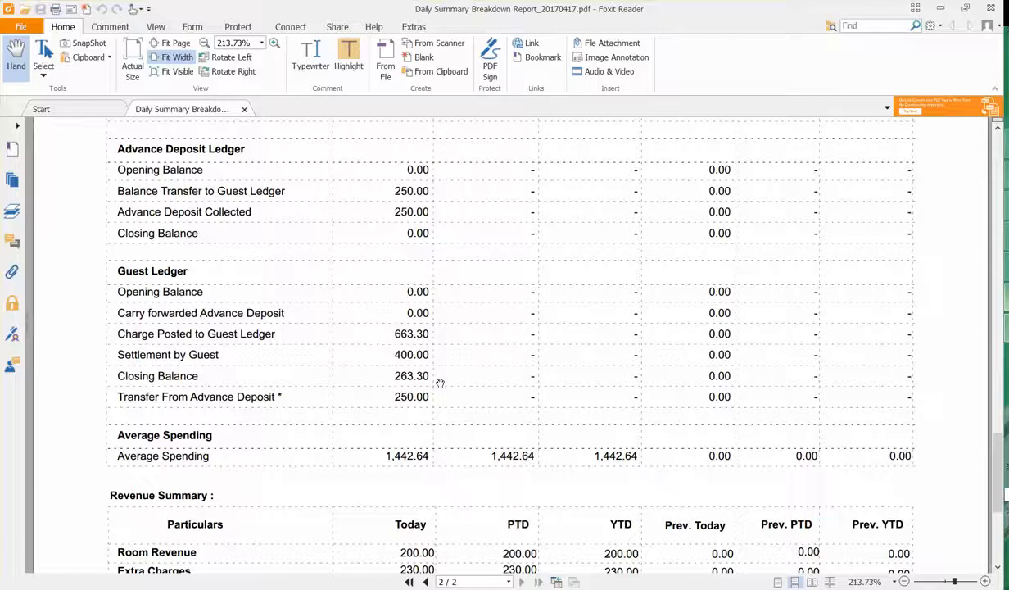
pyautogui.scroll(-3, 419, 379)
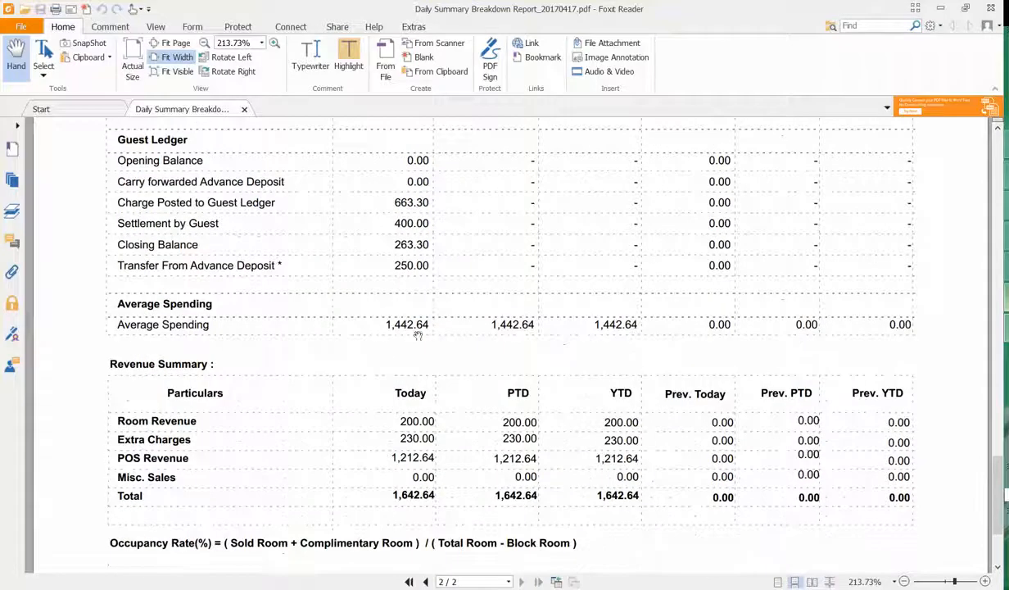
pyautogui.scroll(-1, 440, 362)
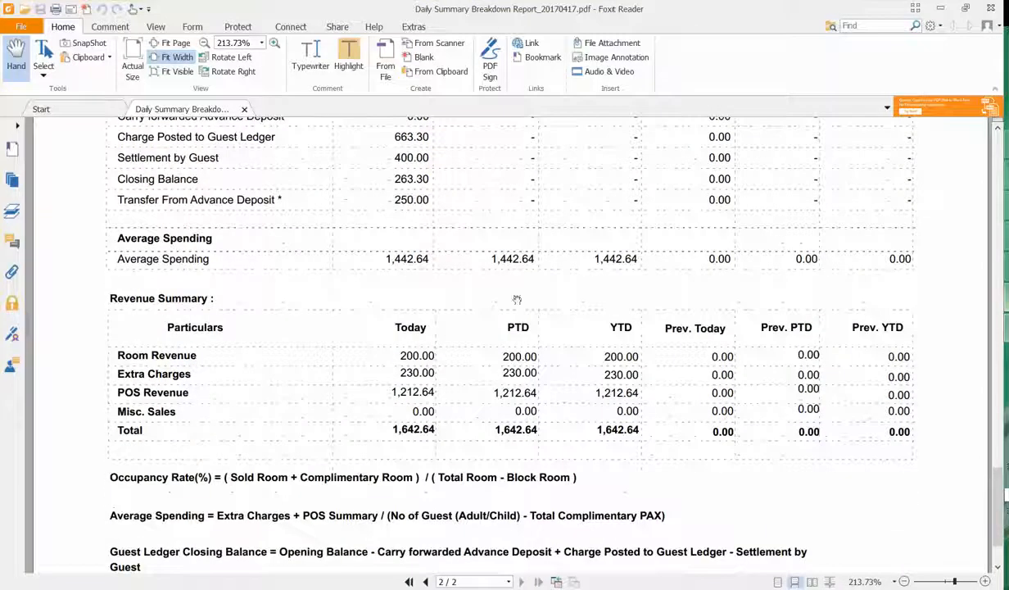
pyautogui.scroll(-2, 360, 361)
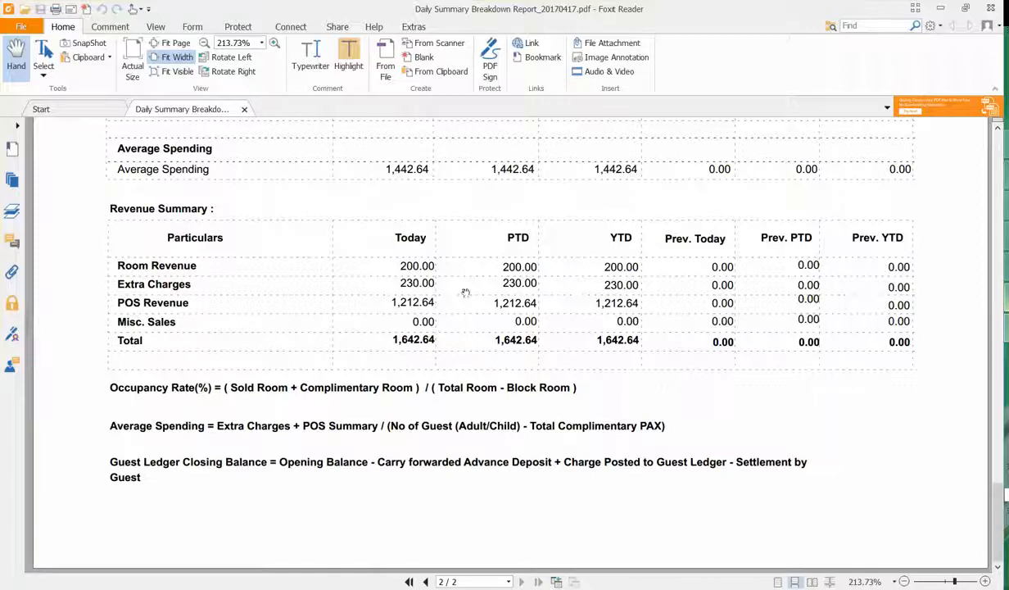
# Leave Foxit Reader and generate the Night Audit Report for 4/17/2017
pyautogui.click(941, 8)
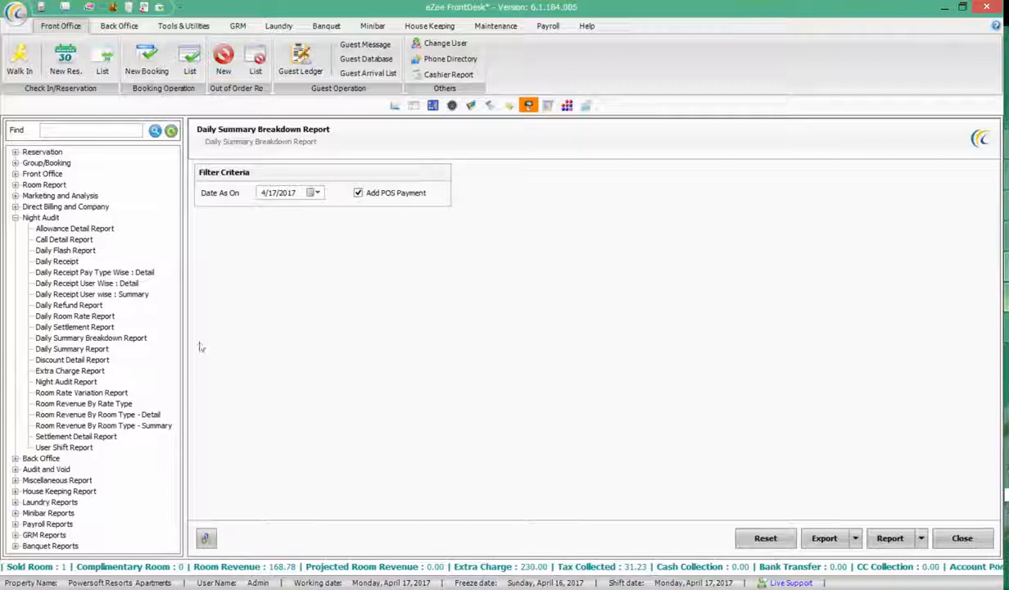
pyautogui.click(67, 382)
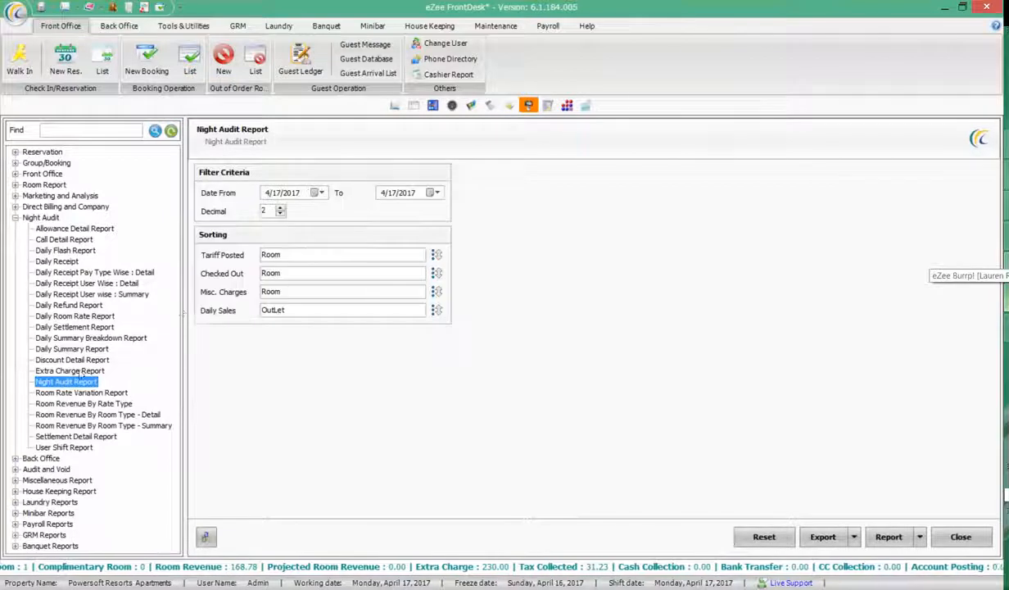
pyautogui.click(888, 537)
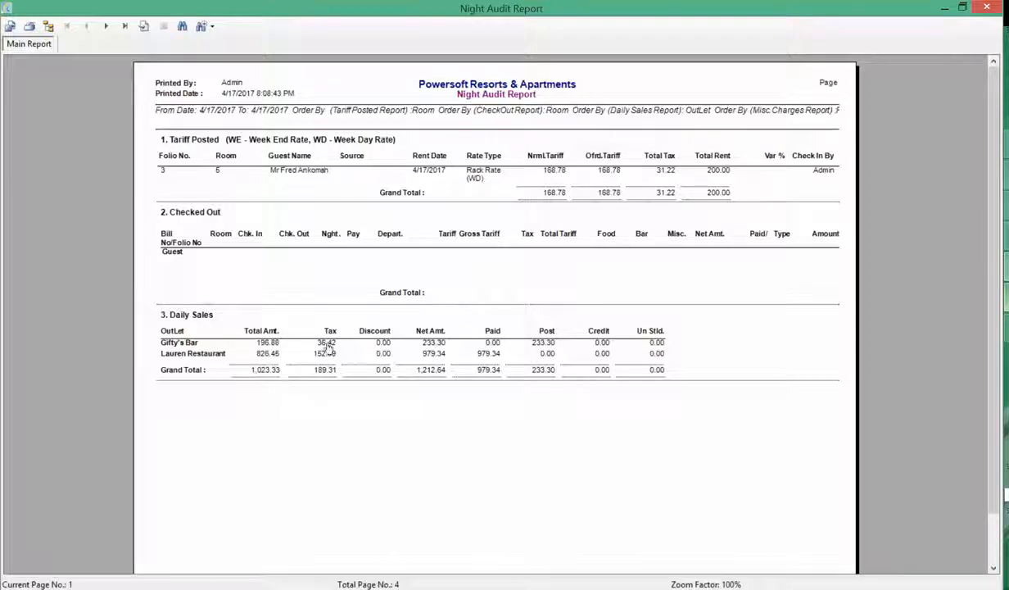
# Page through the four-page Night Audit Report, from Daily Sales to the last page, then close it
pyautogui.click(542, 353)
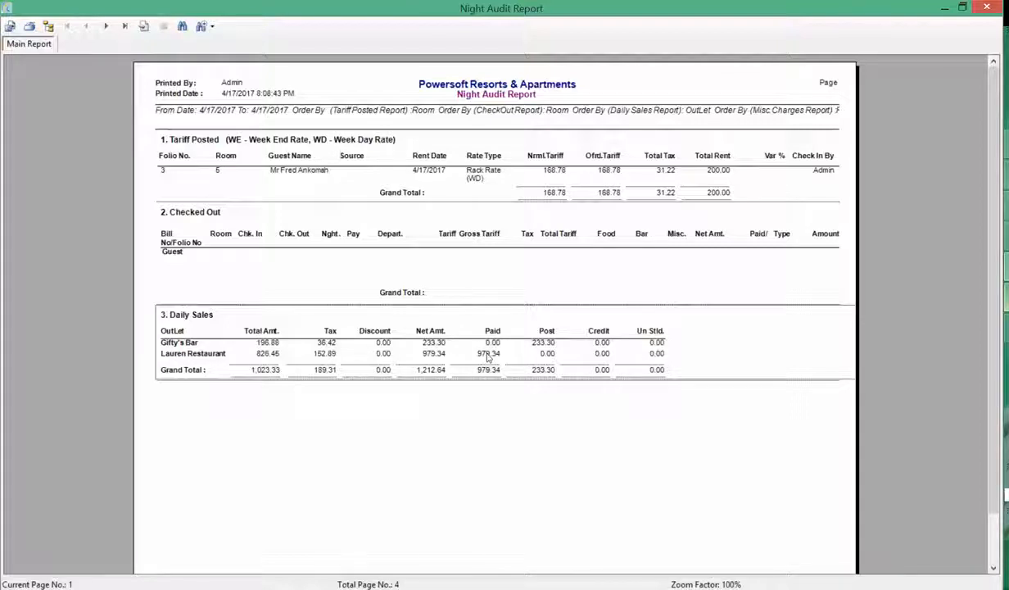
pyautogui.click(102, 27)
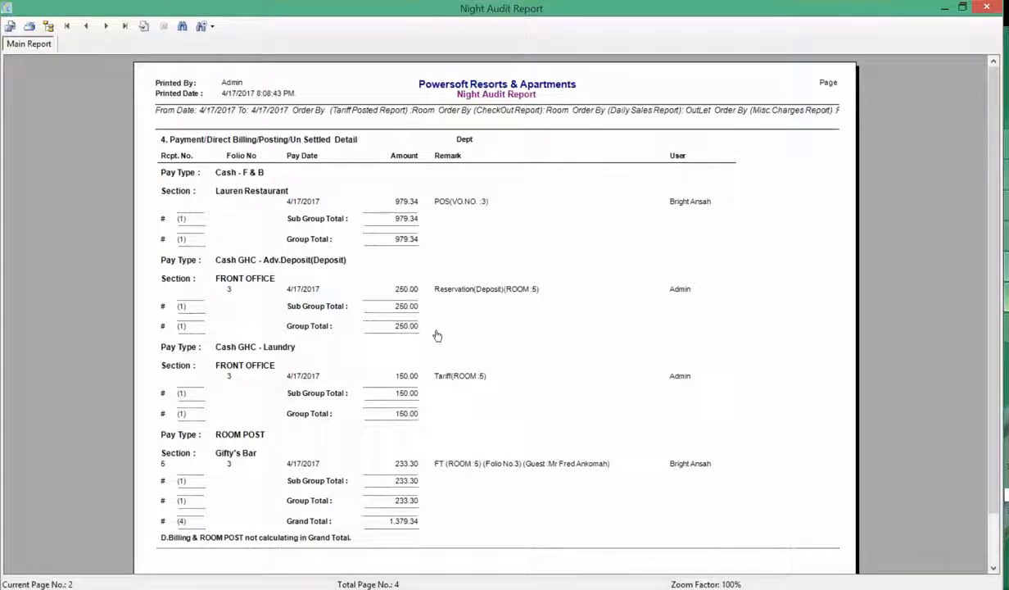
pyautogui.scroll(-1, 437, 336)
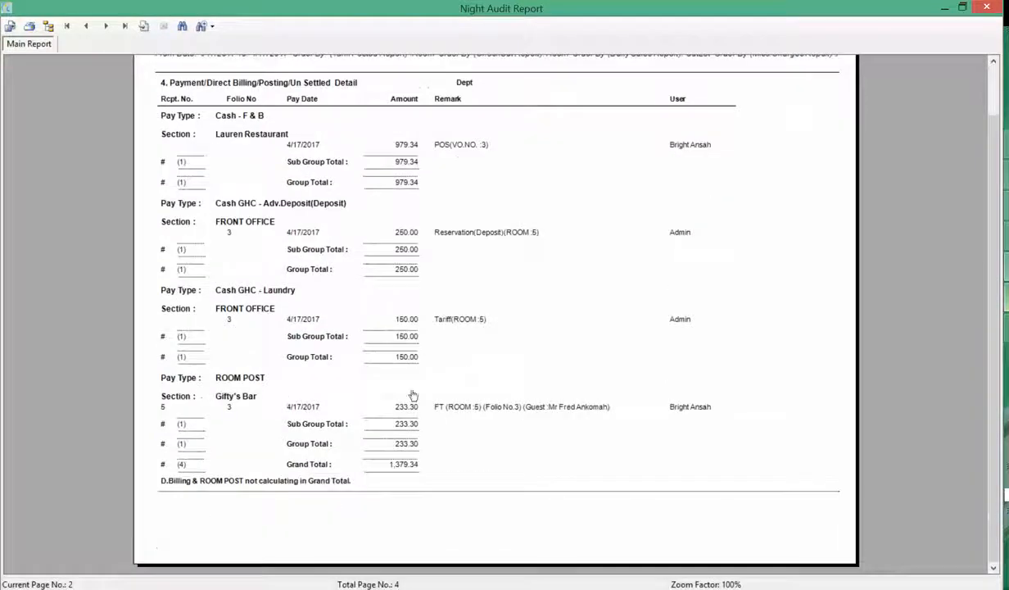
pyautogui.click(107, 27)
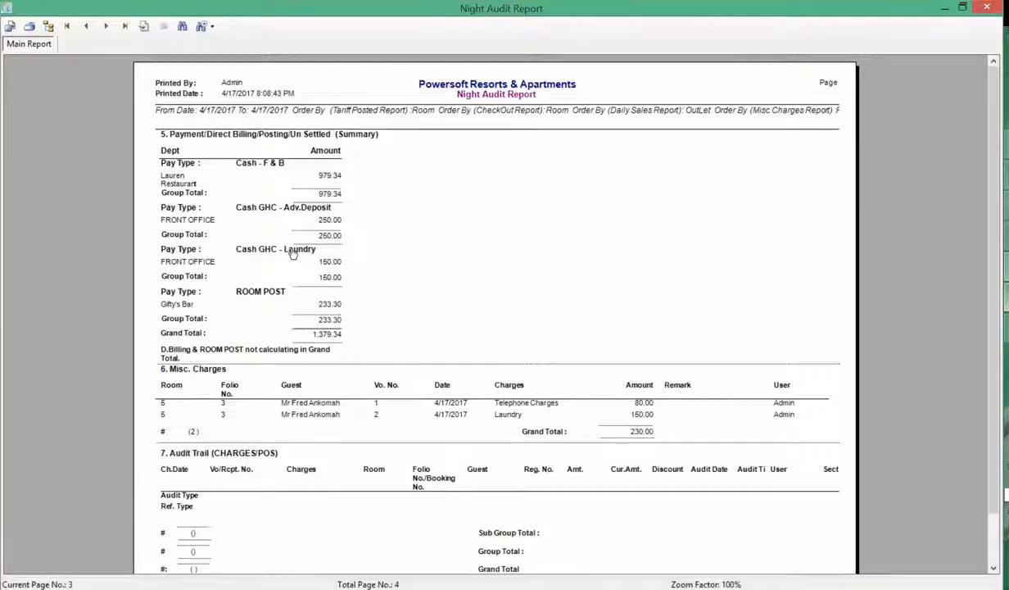
pyautogui.scroll(-1, 320, 310)
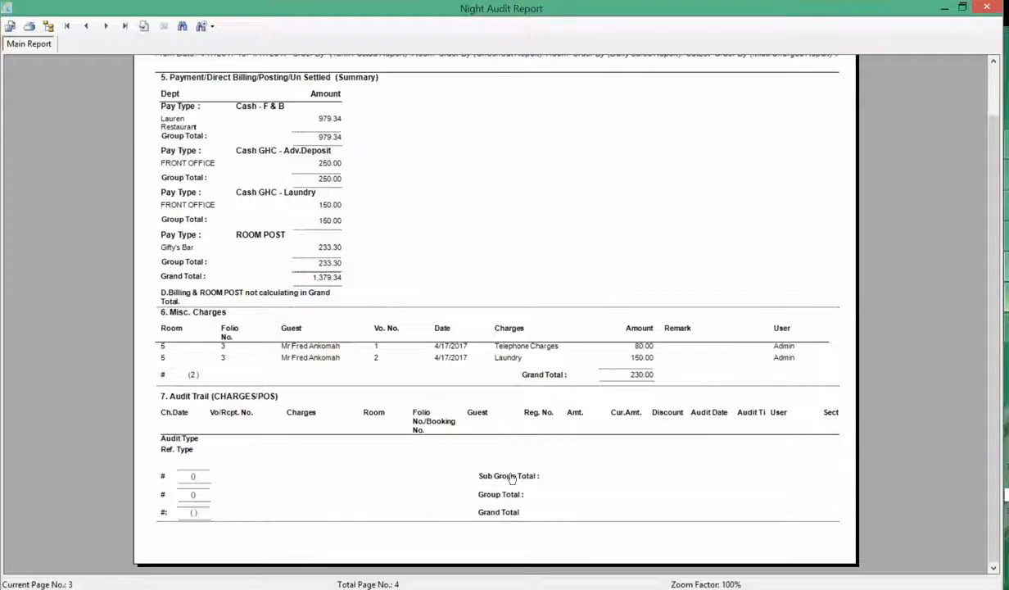
pyautogui.click(105, 25)
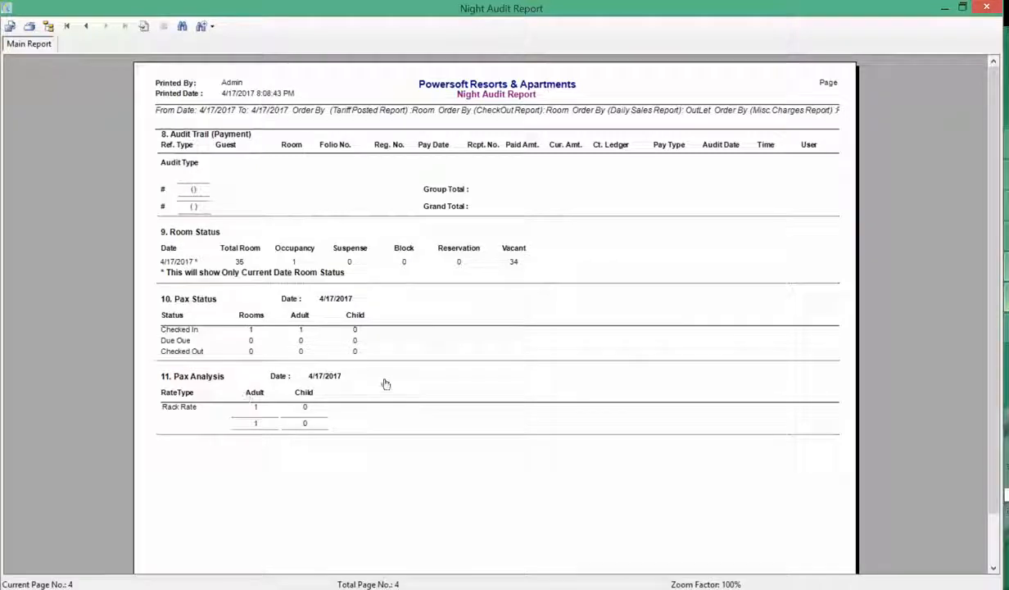
pyautogui.click(985, 8)
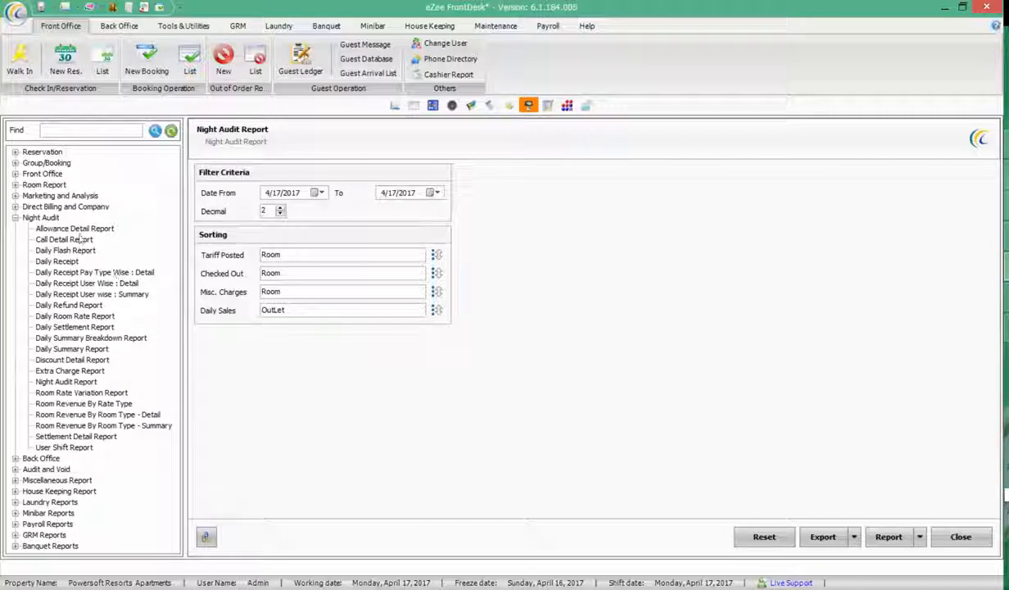
# Generate the Daily Receipt User Wise : Detail report, close it, and select Pay Type Wise : Detail
pyautogui.click(66, 261)
pyautogui.click(115, 283)
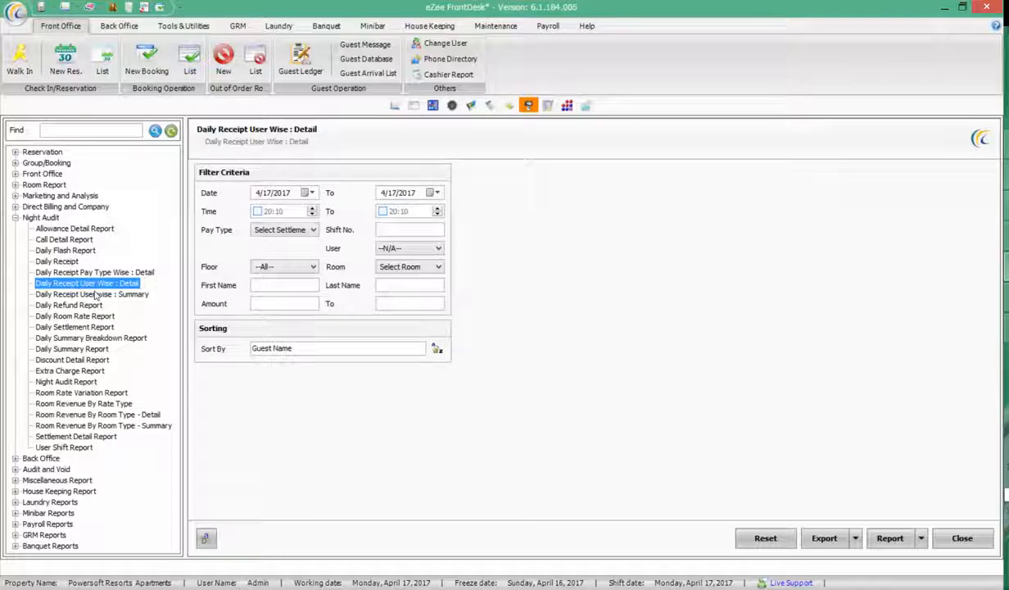
pyautogui.click(888, 538)
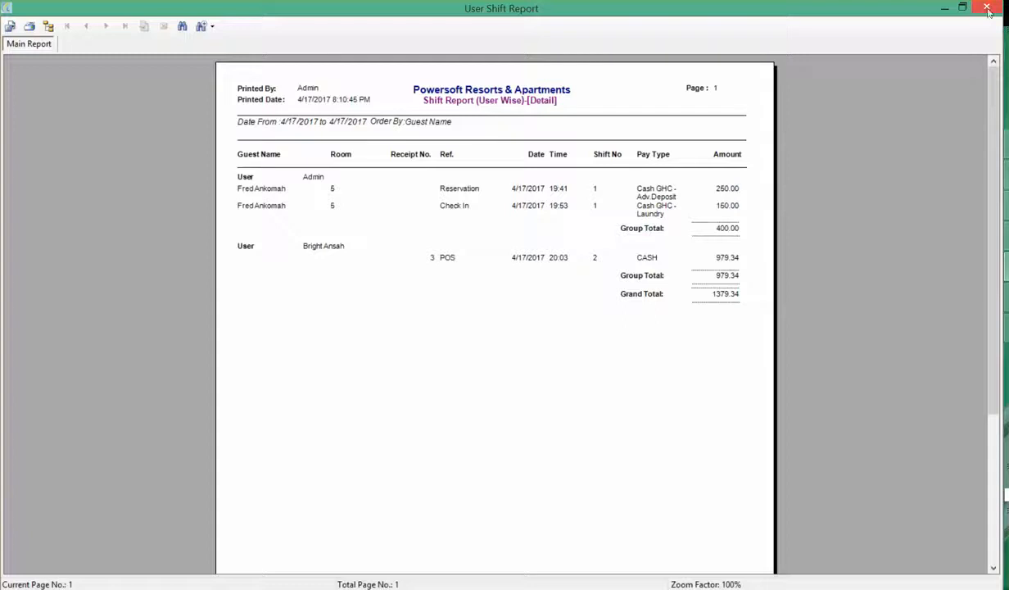
pyautogui.click(988, 9)
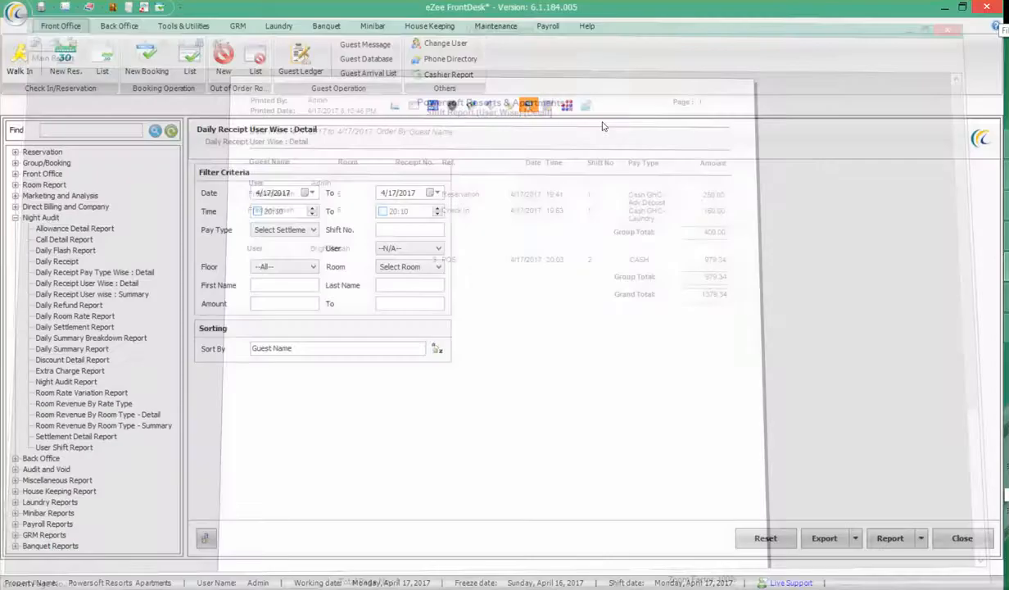
pyautogui.click(72, 273)
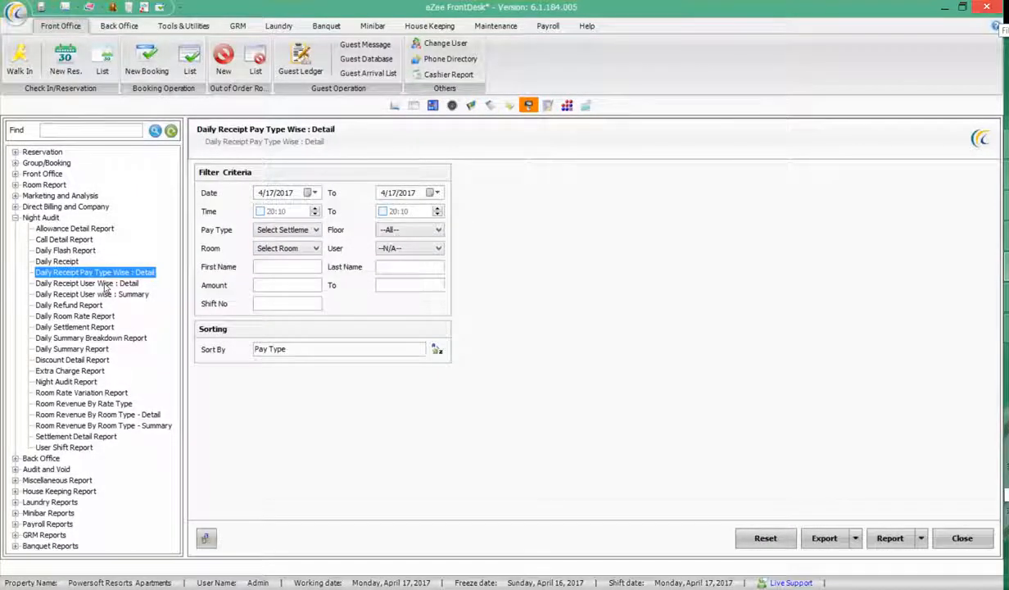
# Generate the Daily Receipt report, bringing back the User Shift Report totalling 1379.34
pyautogui.click(105, 294)
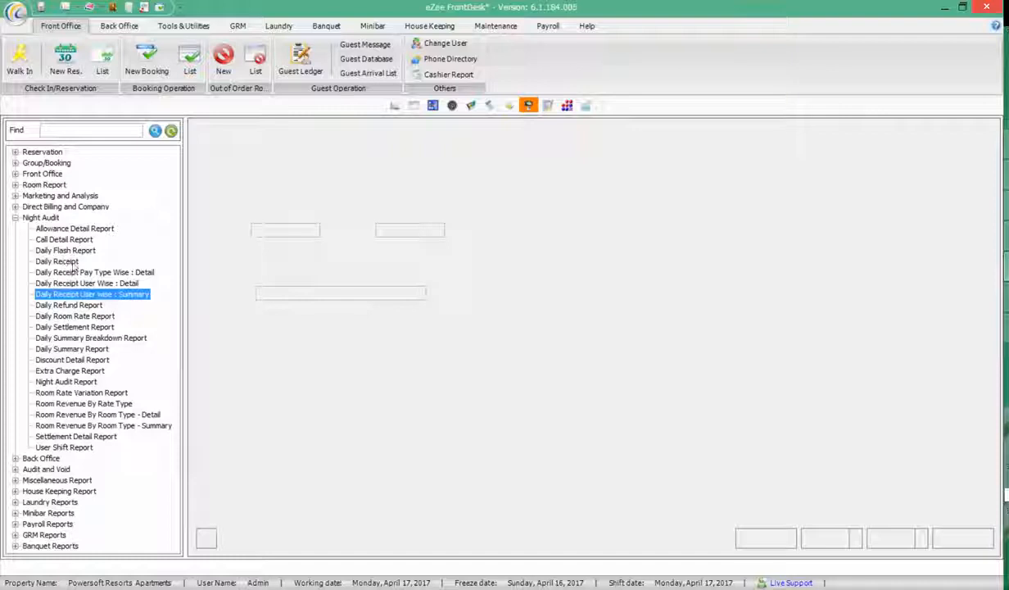
pyautogui.click(73, 263)
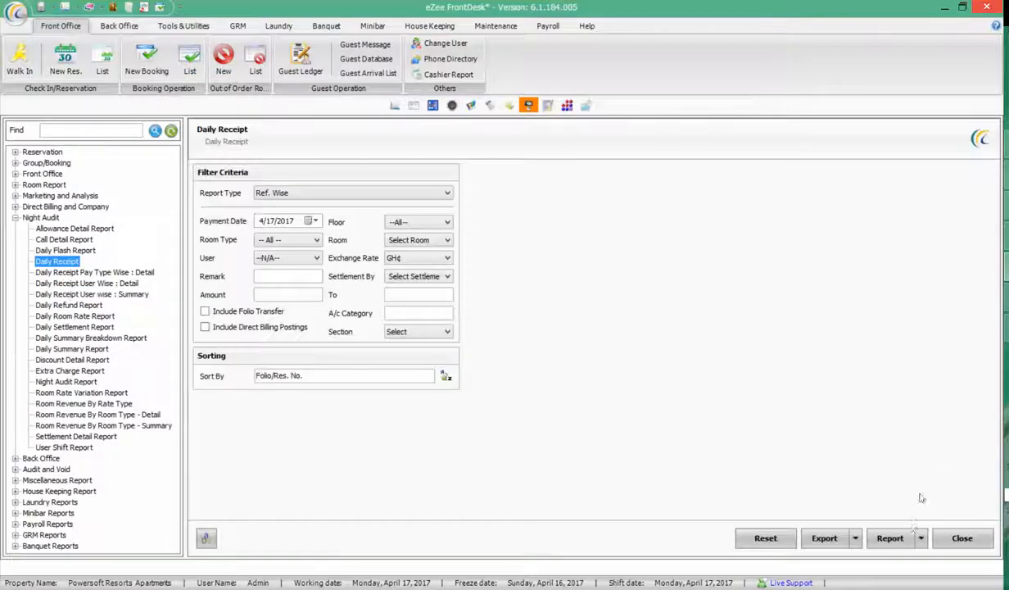
pyautogui.click(889, 537)
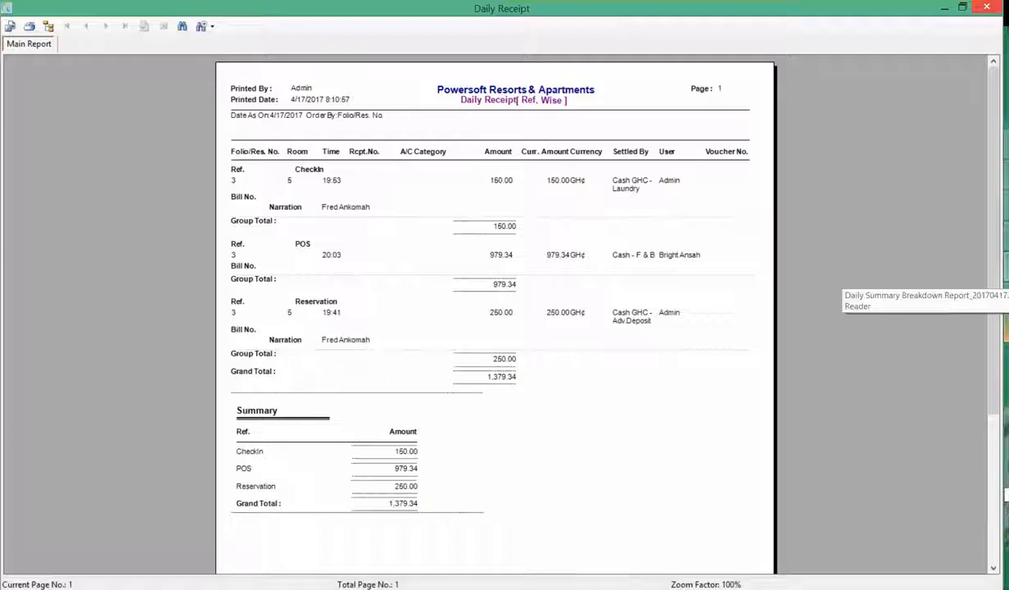
pyautogui.click(1007, 554)
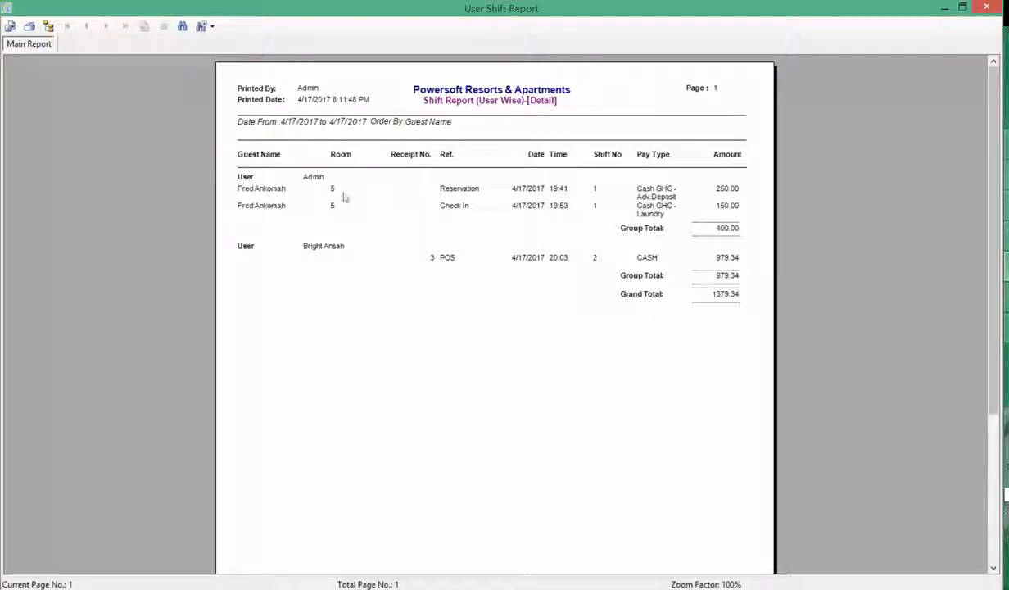
pyautogui.click(316, 123)
pyautogui.click(266, 191)
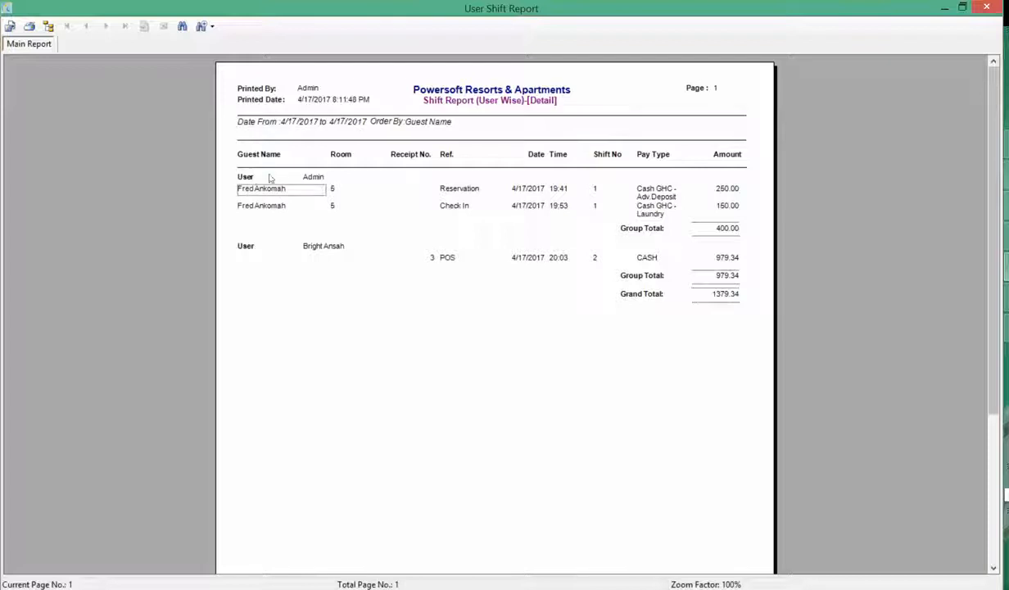
pyautogui.click(301, 172)
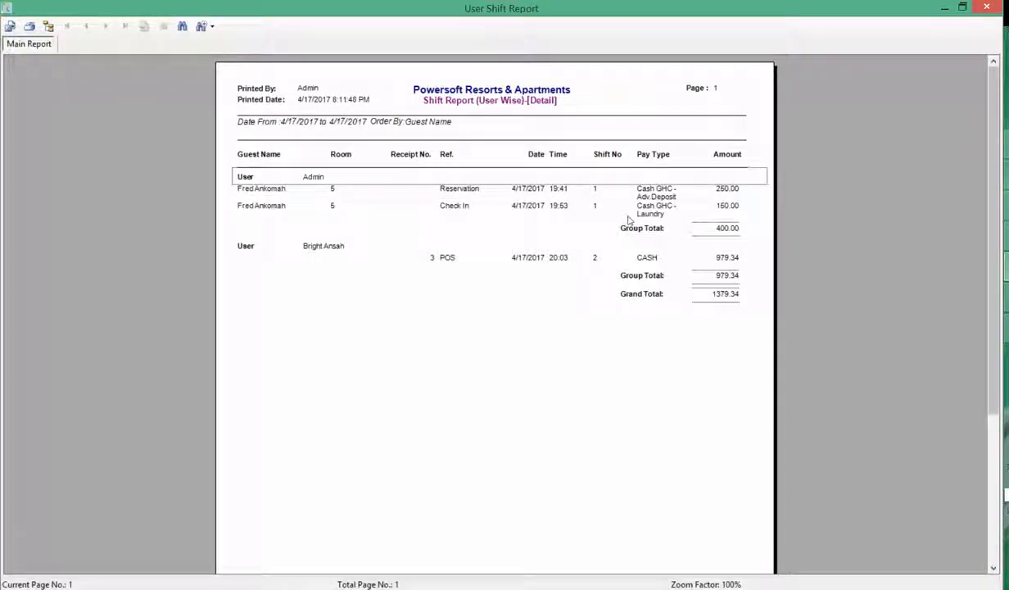
pyautogui.click(721, 234)
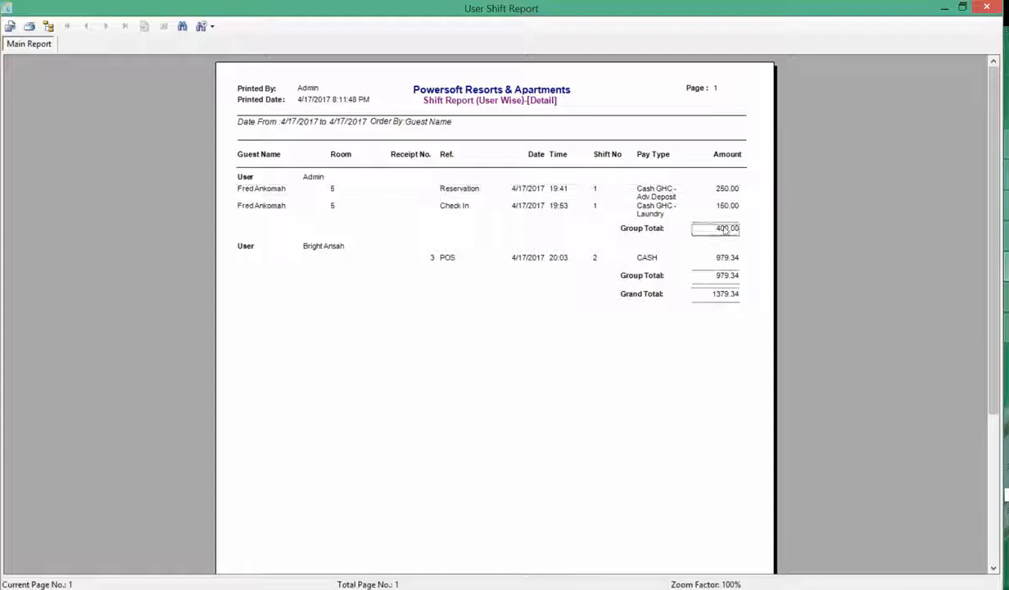
pyautogui.click(706, 205)
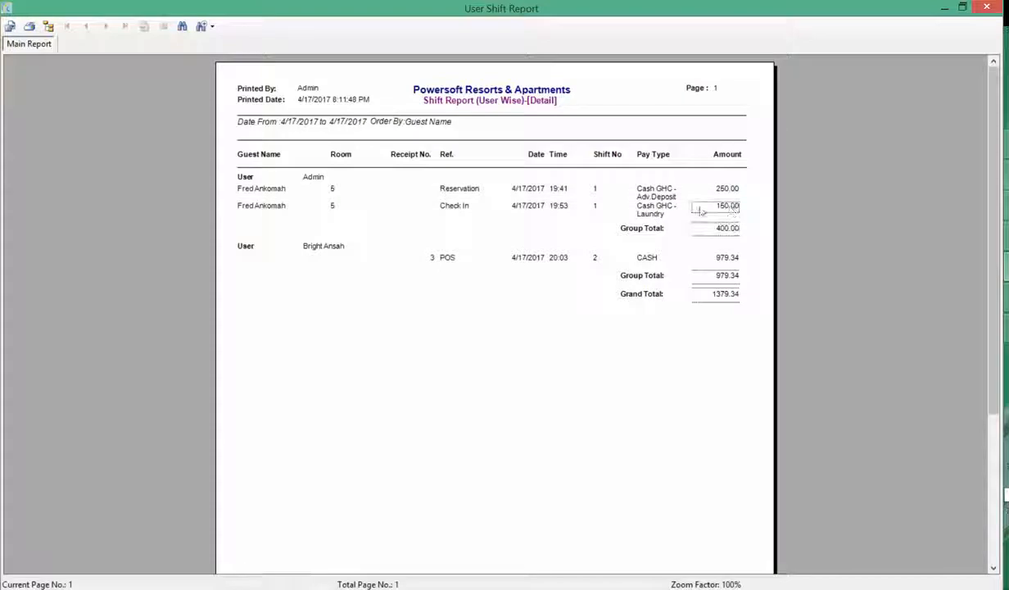
pyautogui.click(725, 191)
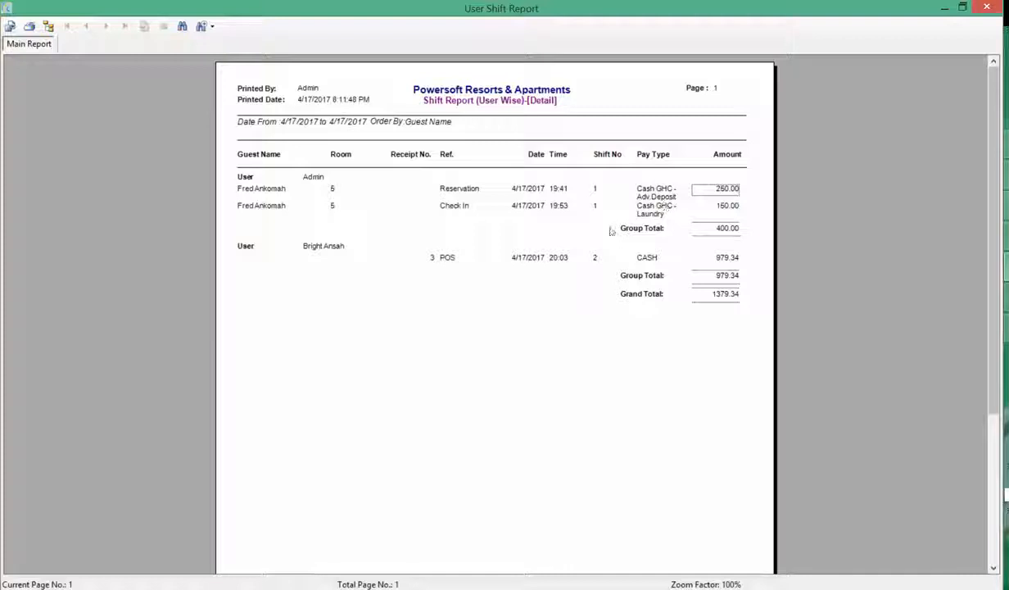
pyautogui.click(332, 245)
pyautogui.click(668, 260)
pyautogui.click(714, 258)
pyautogui.click(721, 276)
pyautogui.click(721, 294)
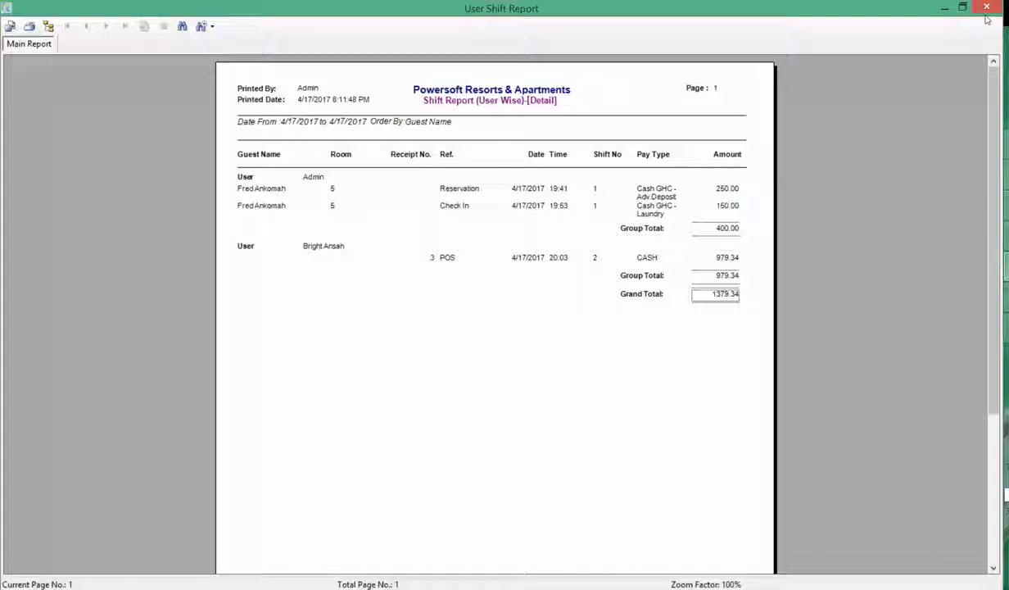
pyautogui.click(551, 189)
# Note the 19:53 receipt time, then collapse the Night Audit group in the report tree
pyautogui.click(554, 207)
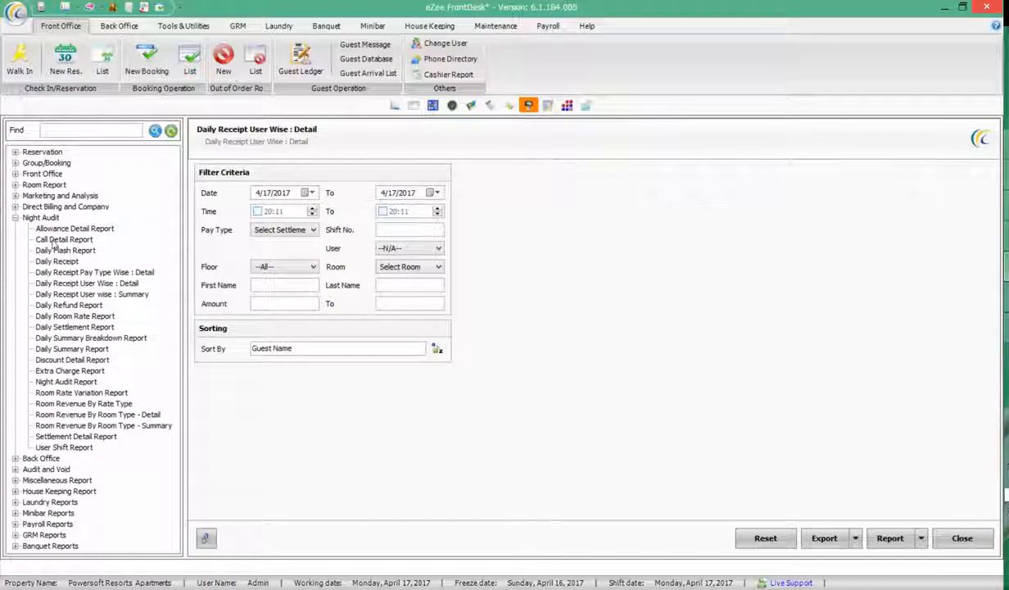
pyautogui.click(15, 218)
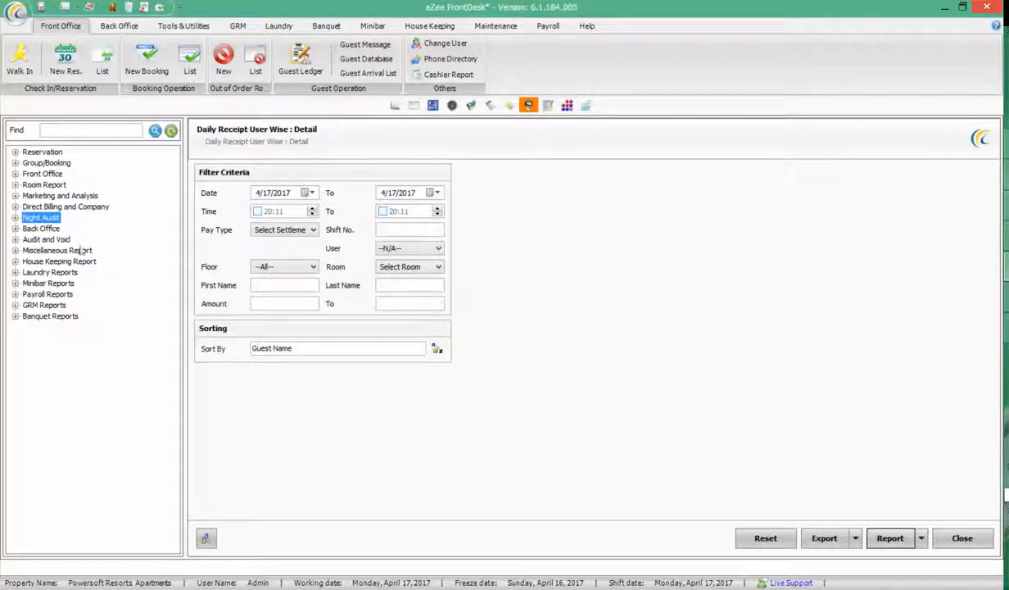
pyautogui.click(948, 588)
pyautogui.click(639, 587)
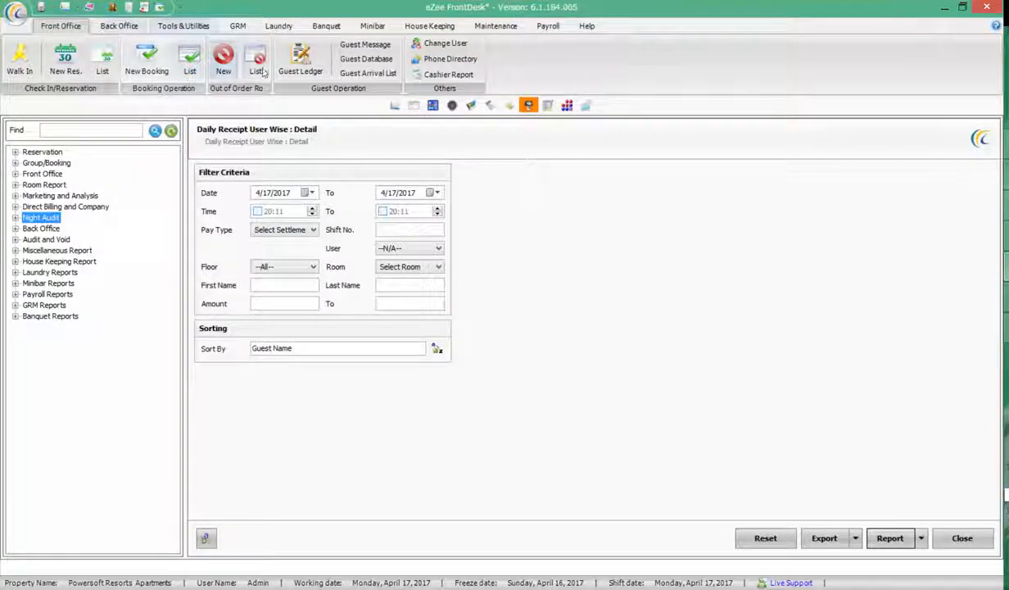
pyautogui.click(298, 62)
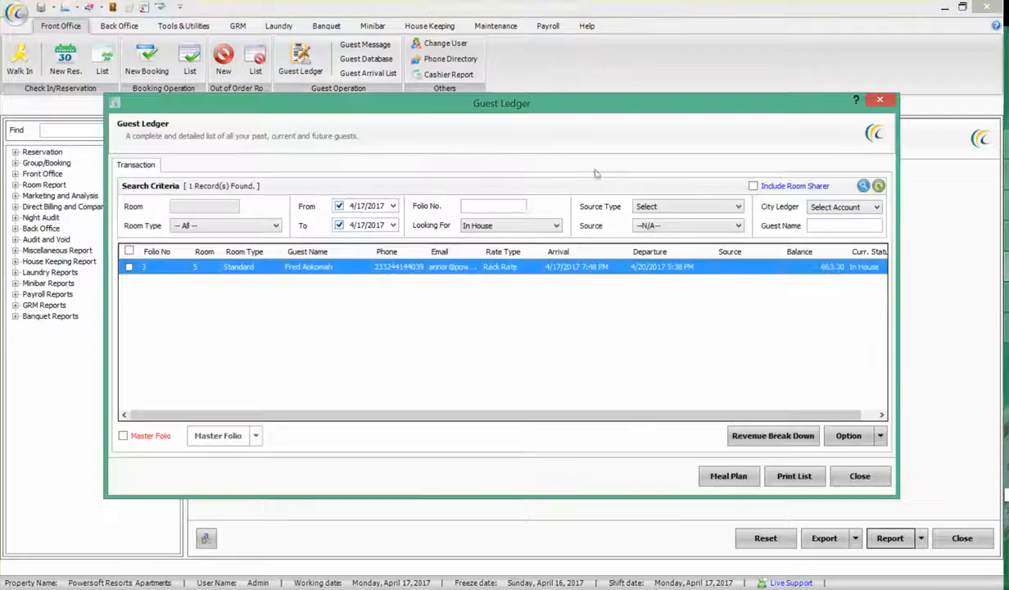
pyautogui.moveTo(680, 417); pyautogui.dragTo(635, 419)
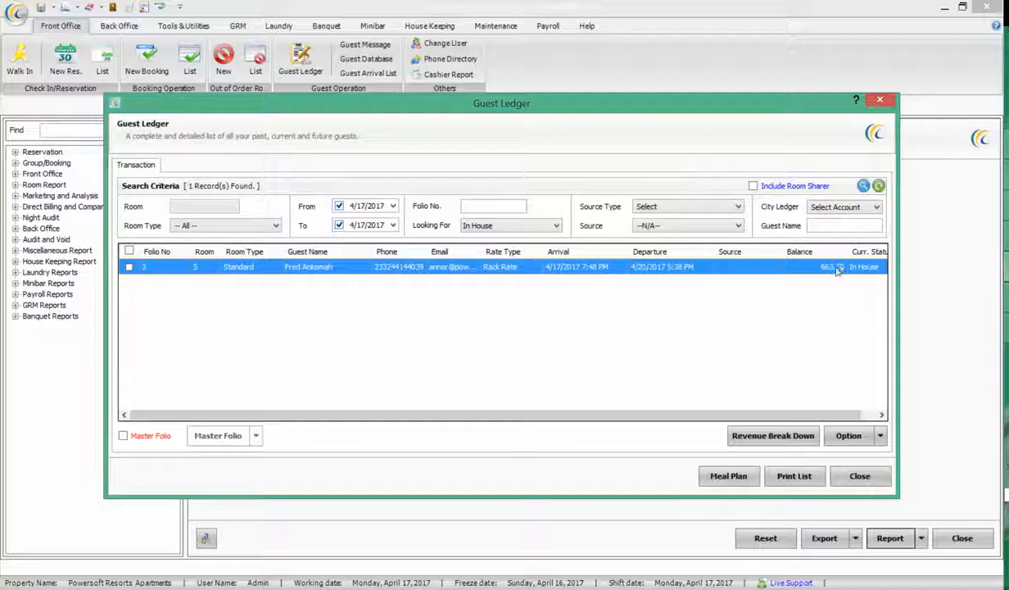
pyautogui.click(860, 476)
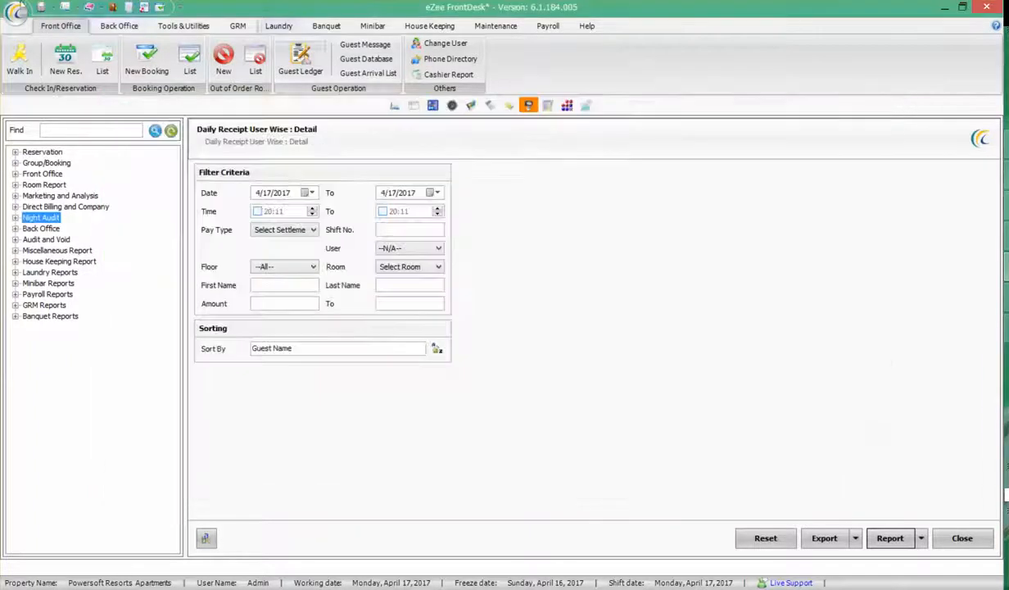
pyautogui.click(118, 25)
pyautogui.click(427, 59)
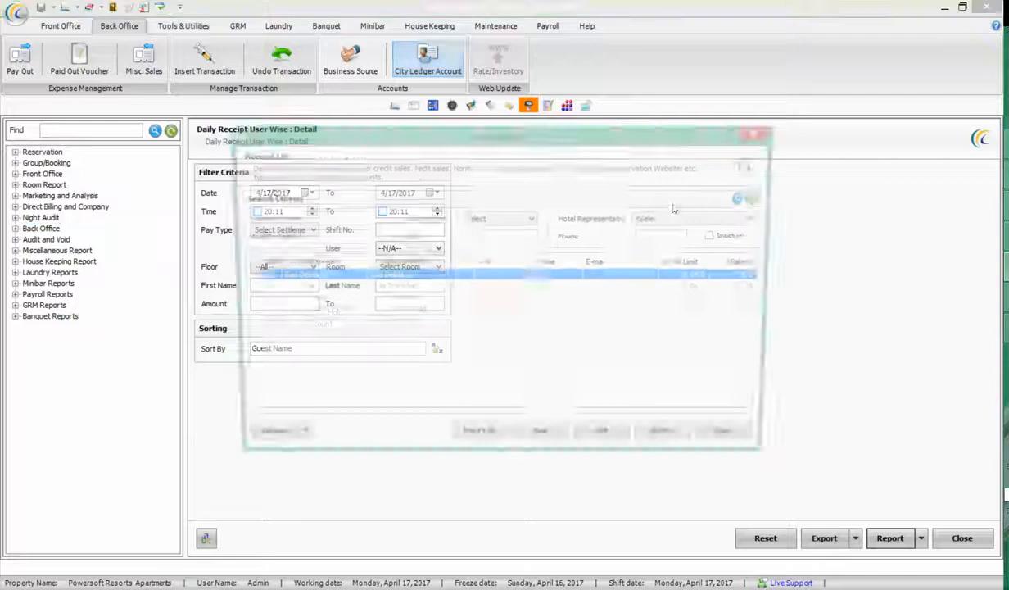
pyautogui.click(719, 289)
pyautogui.click(611, 311)
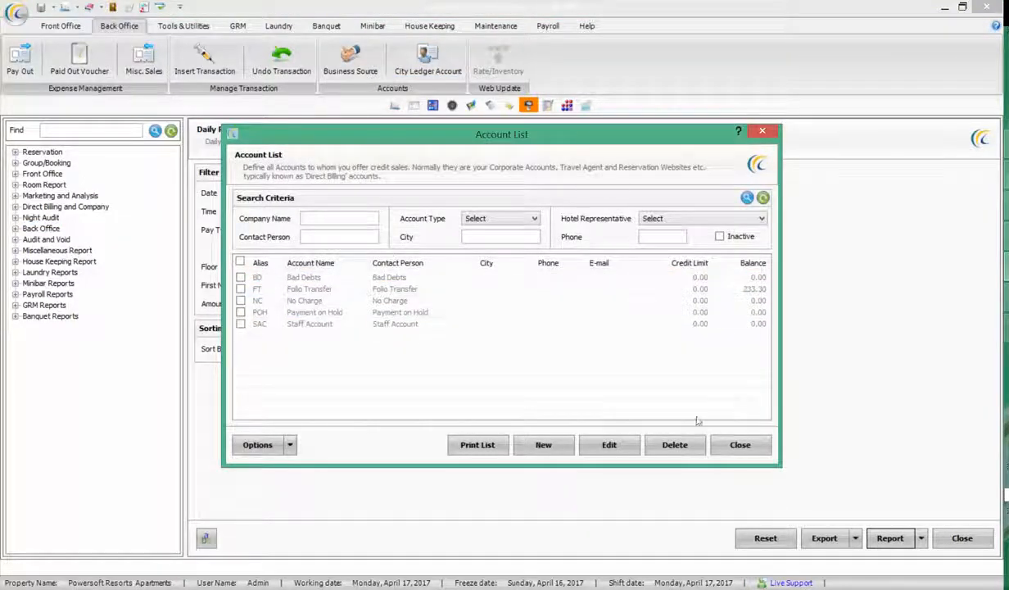
pyautogui.click(442, 287)
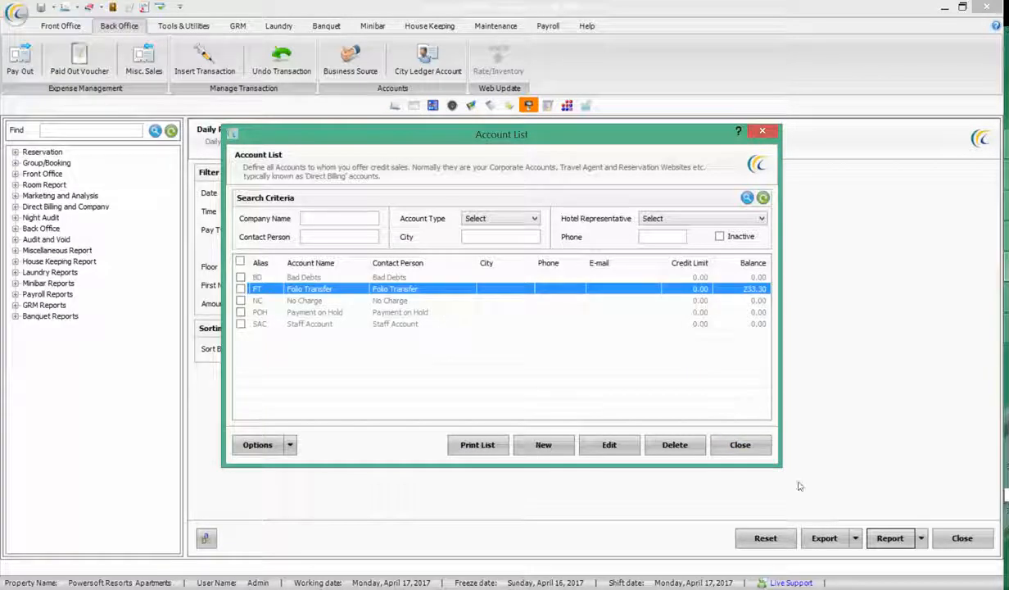
pyautogui.click(734, 442)
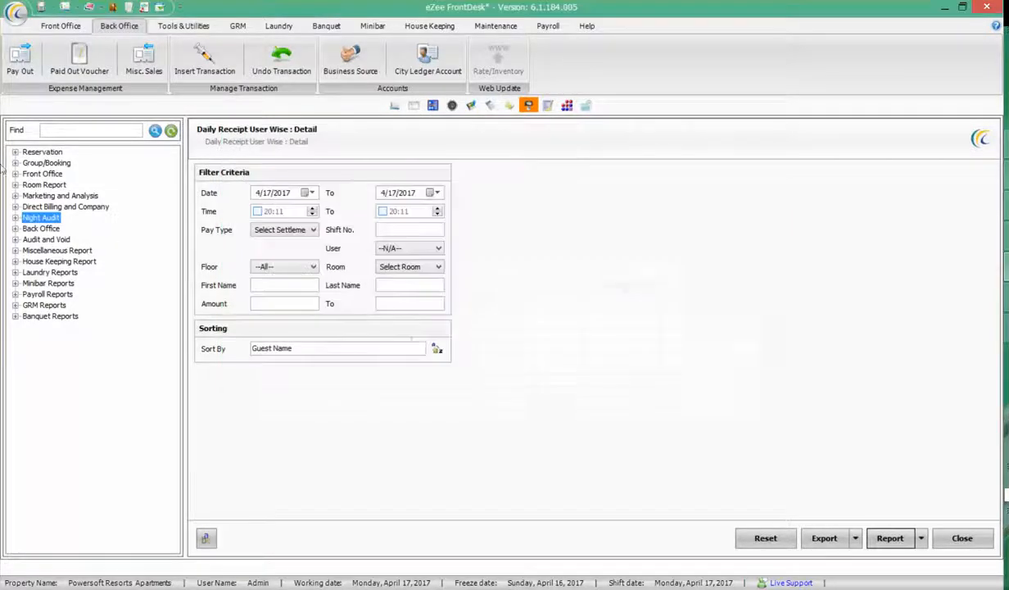
# Preview the Back Office Guest Outstanding Report, check Room 5's 913.30 balance, and close the preview
pyautogui.click(16, 229)
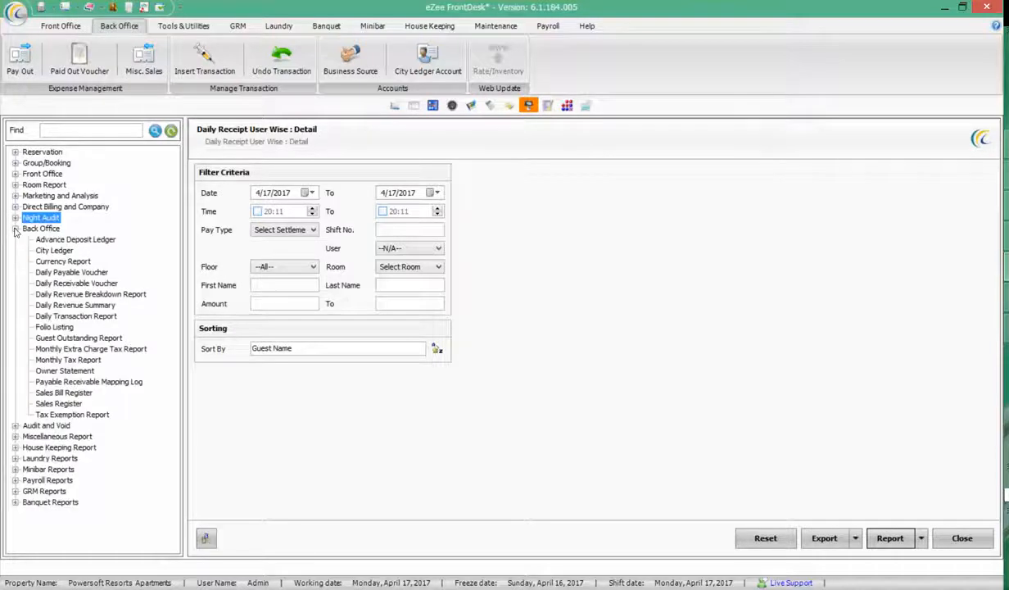
pyautogui.click(104, 339)
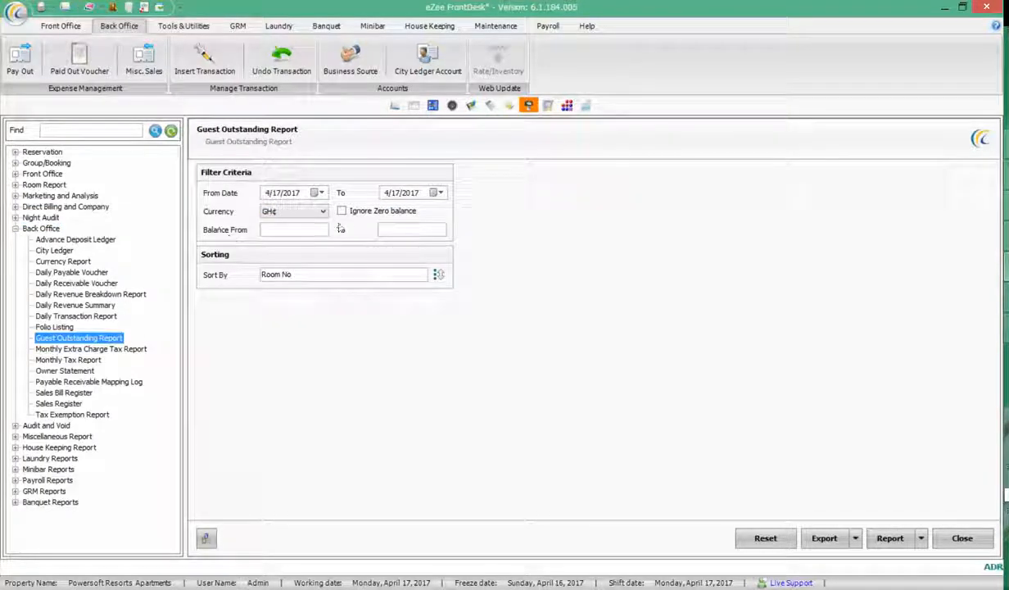
pyautogui.click(890, 538)
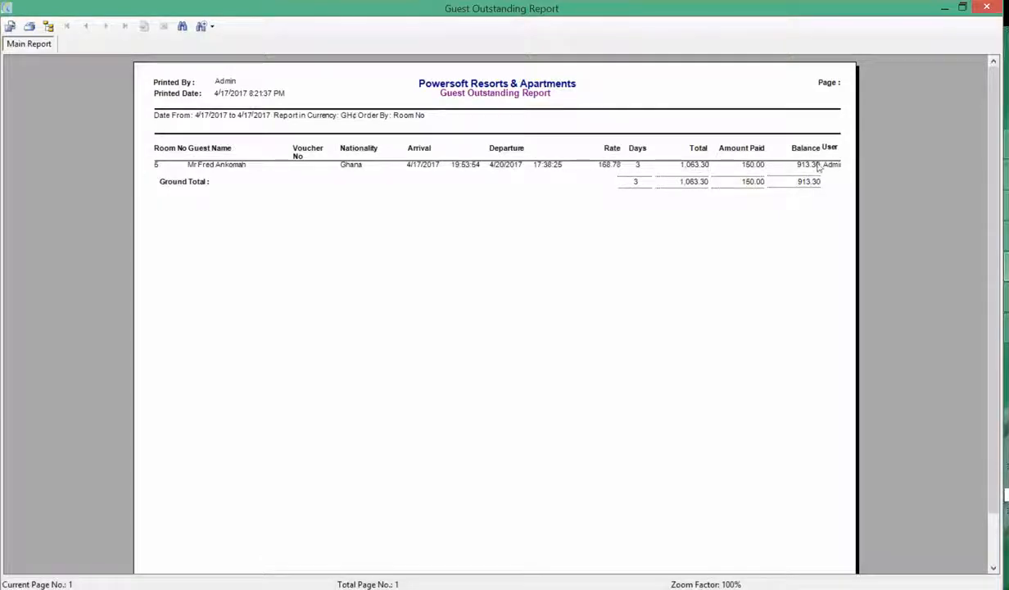
pyautogui.click(986, 7)
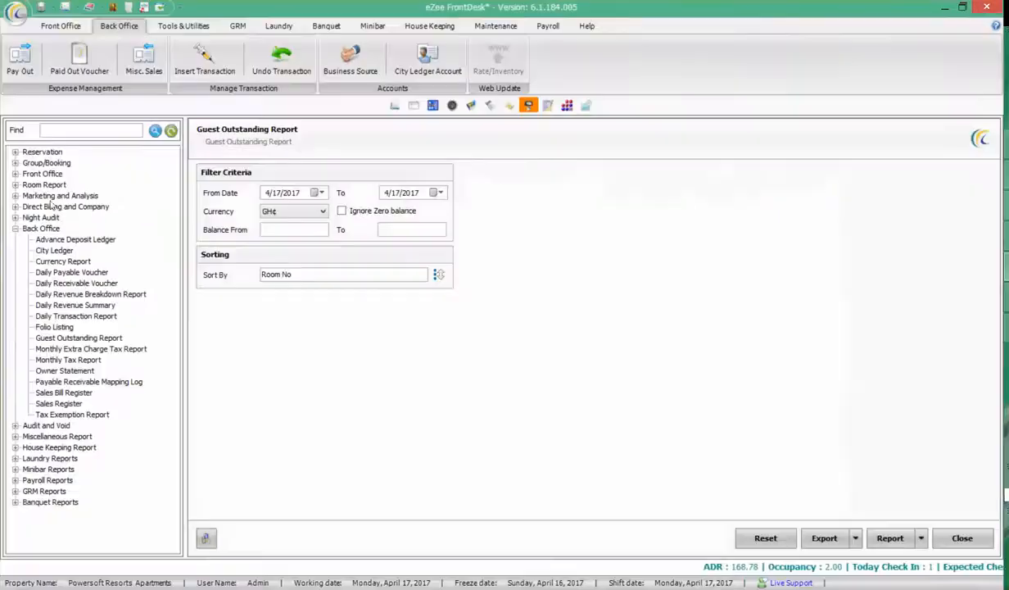
# Search the report list for 'guest ledger' and select the Front Office Guest Ledger report
pyautogui.click(15, 229)
pyautogui.click(15, 217)
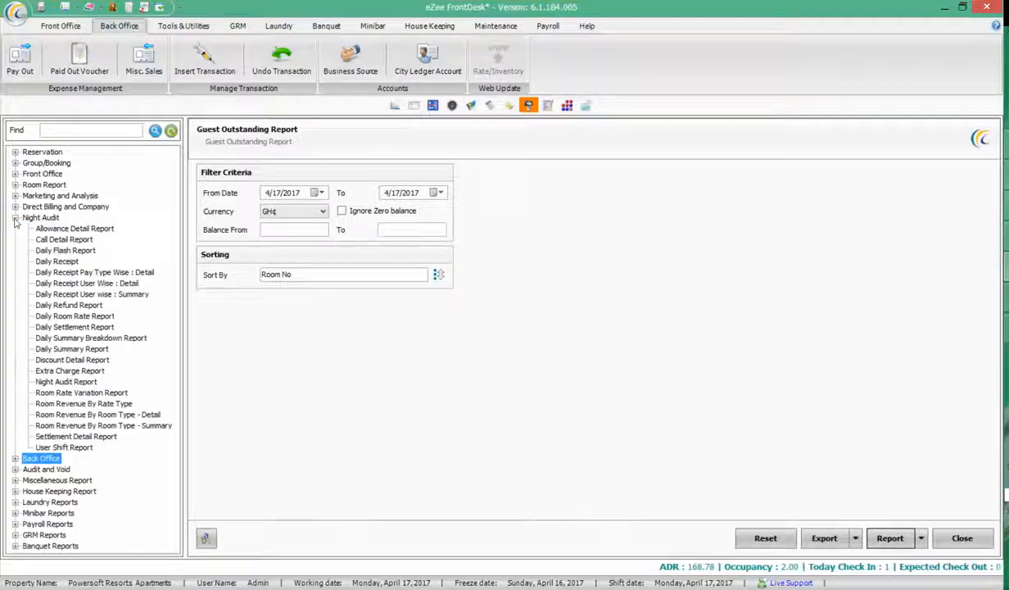
pyautogui.click(14, 217)
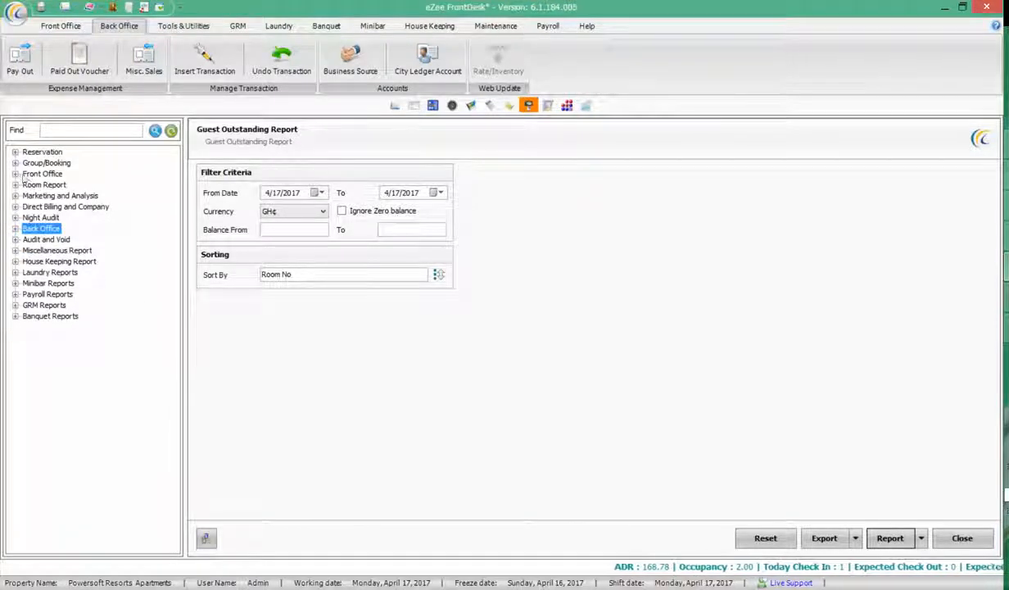
pyautogui.click(90, 130)
pyautogui.write('gu')
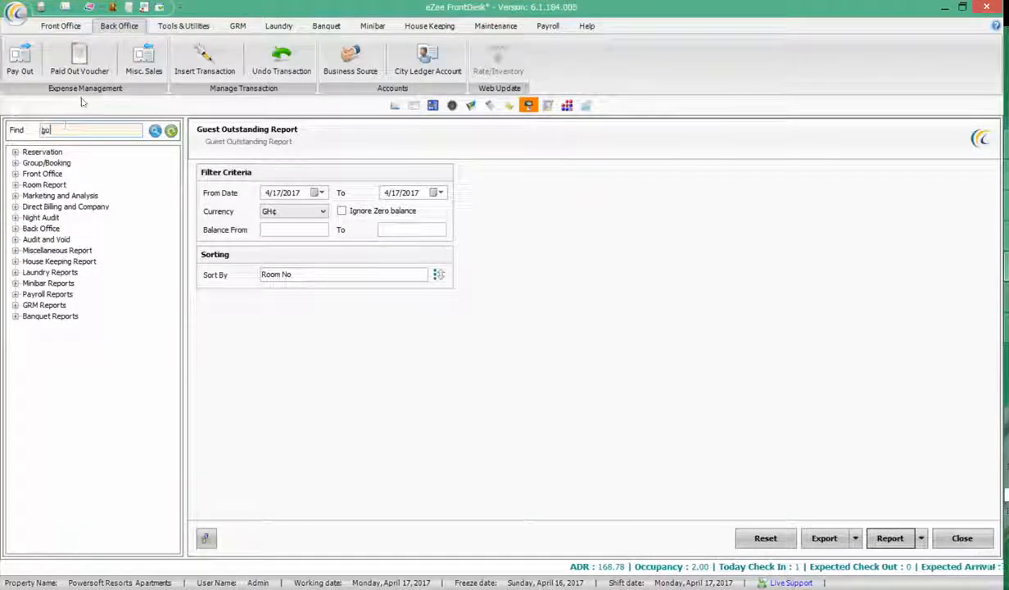
pyautogui.write('est ledger')
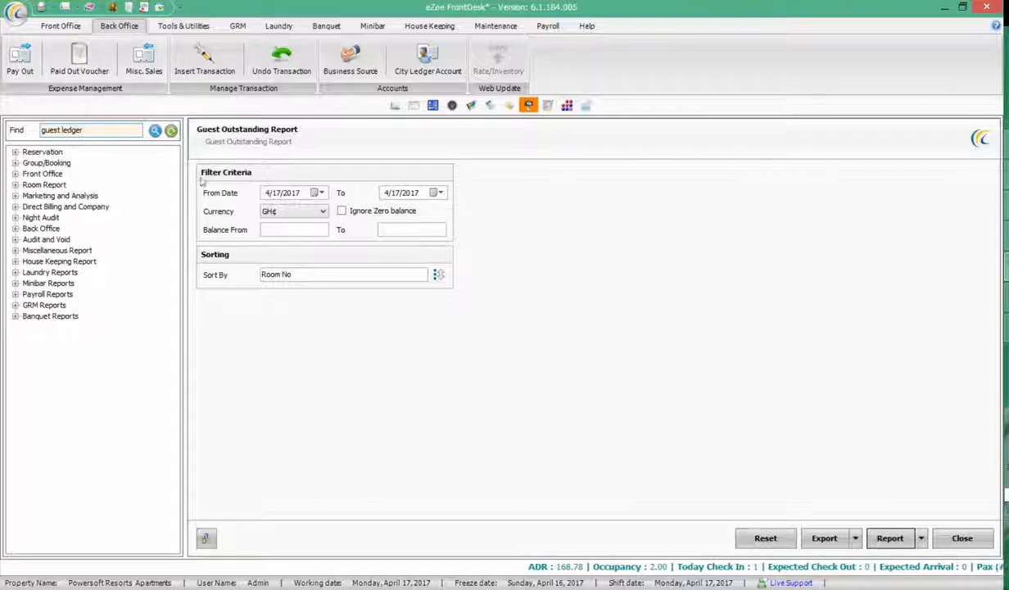
pyautogui.press('Return')
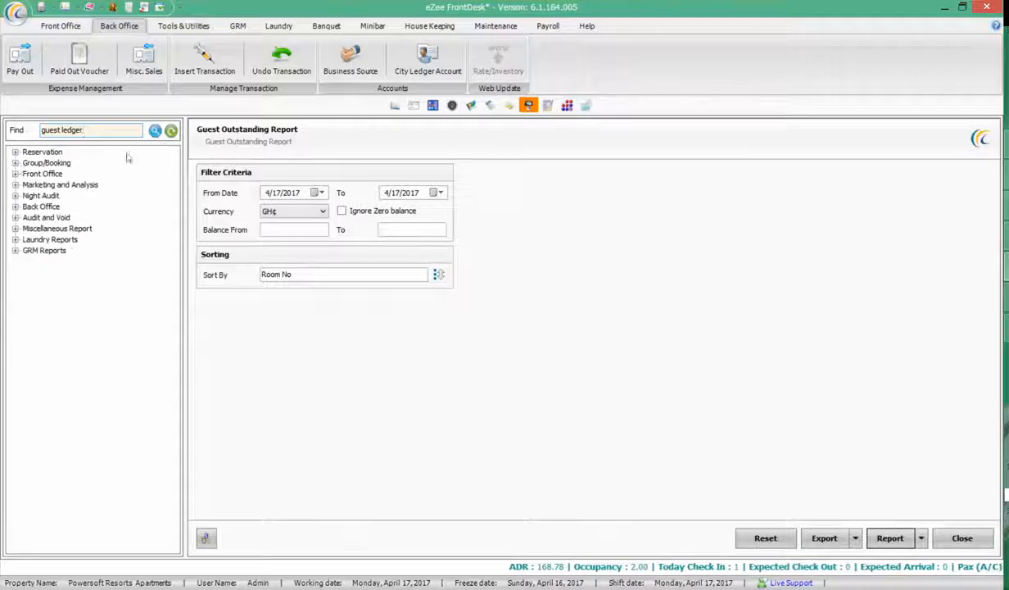
pyautogui.click(15, 173)
pyautogui.click(58, 282)
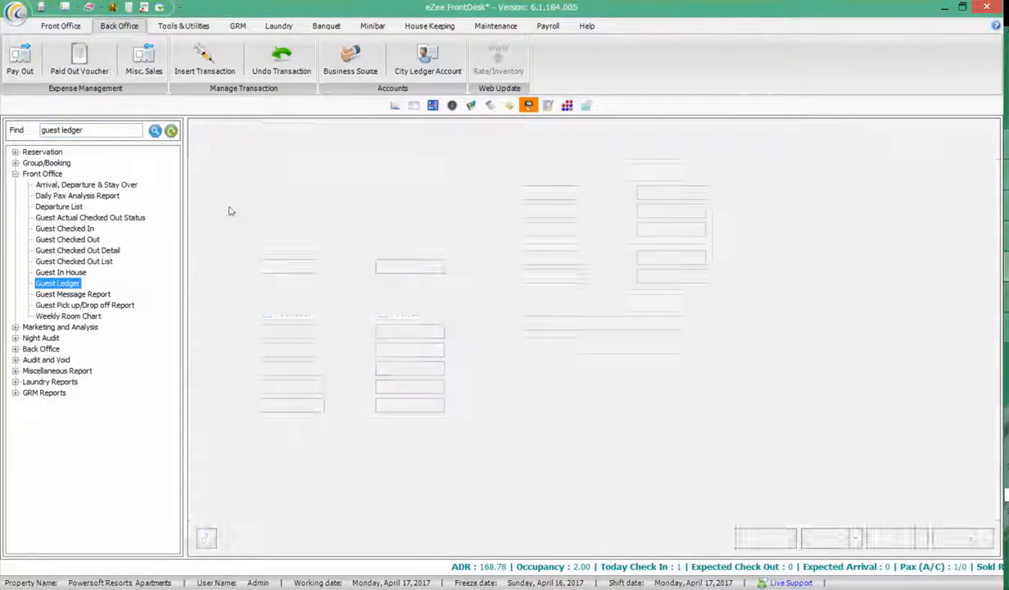
# Preview the Guest Ledger as a summary, checking 663.30 debit, 400.00 credit and 263.30 balance
pyautogui.click(335, 191)
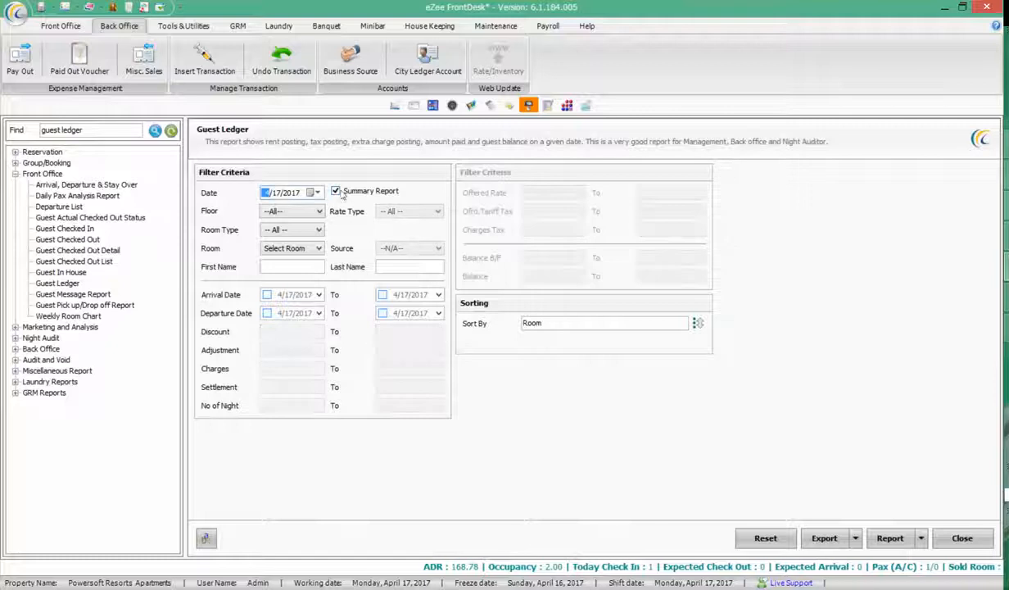
pyautogui.click(892, 538)
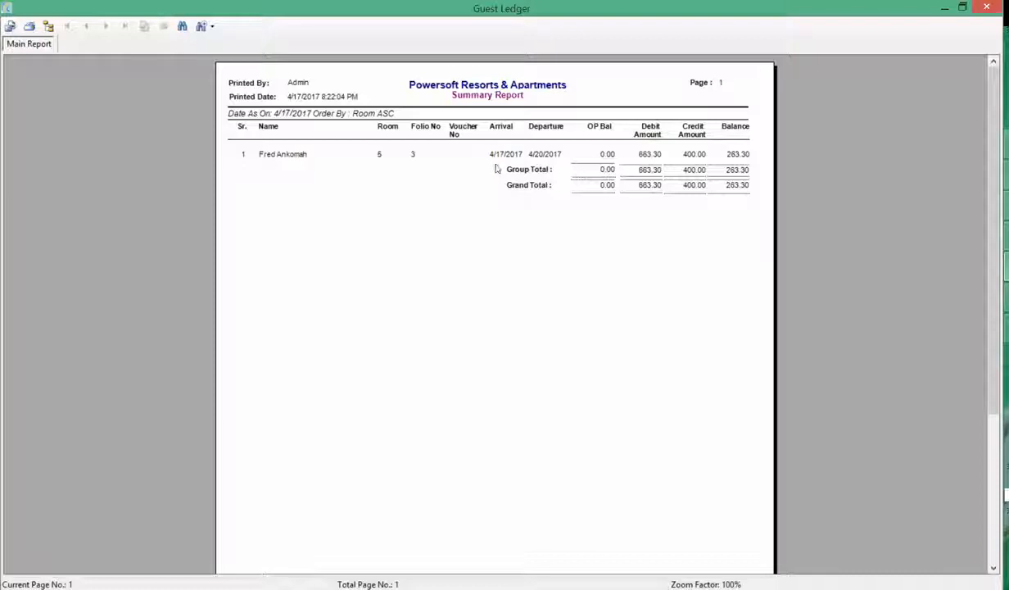
pyautogui.click(650, 154)
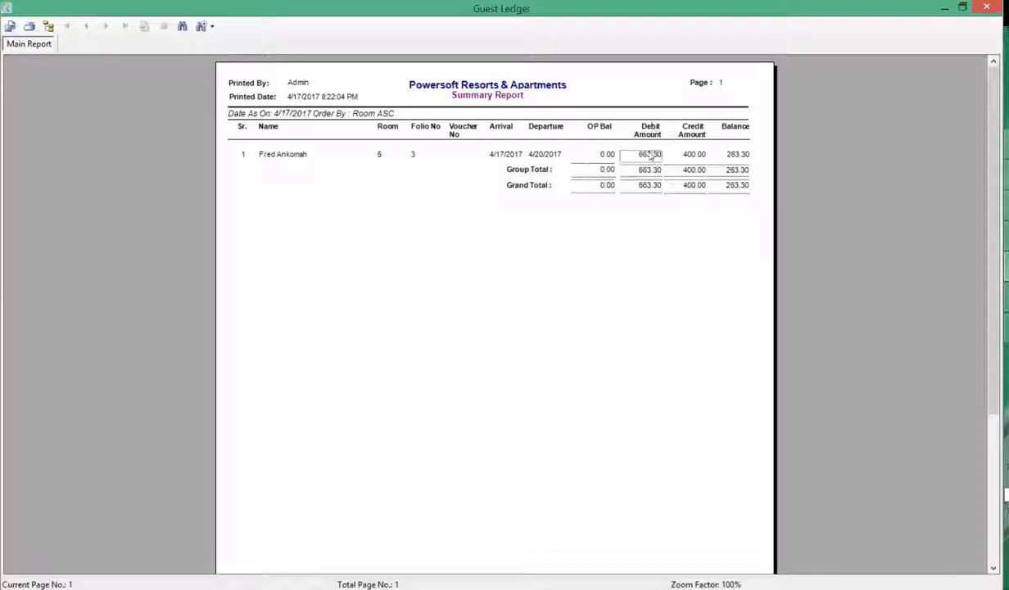
pyautogui.click(694, 154)
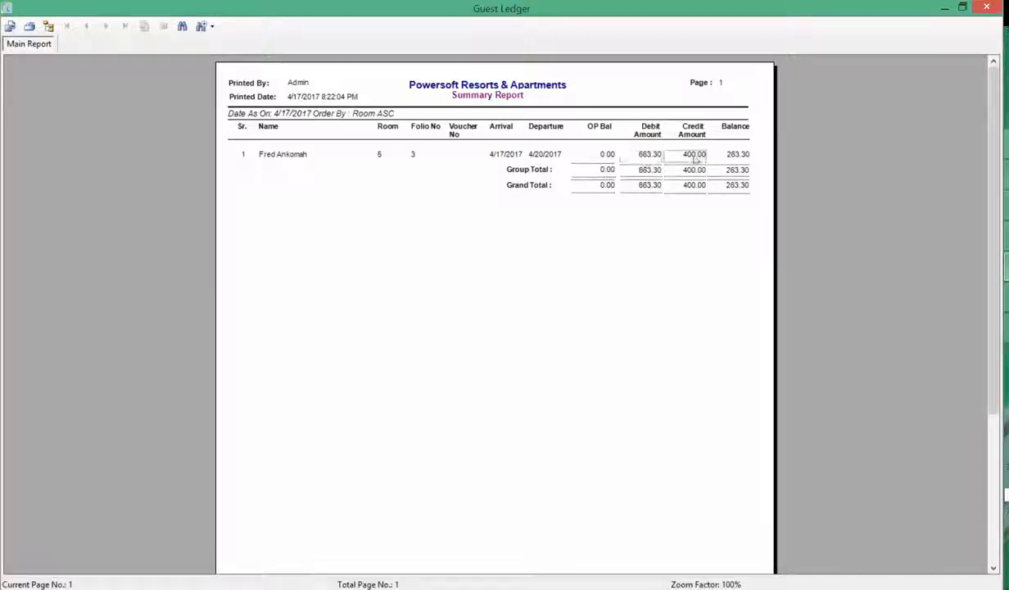
pyautogui.click(737, 154)
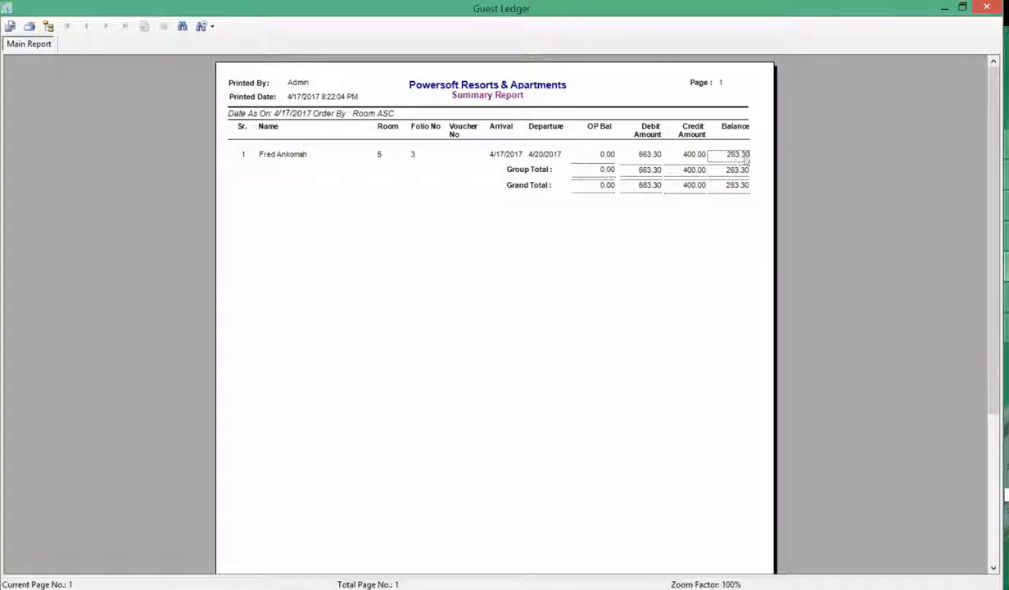
pyautogui.click(987, 8)
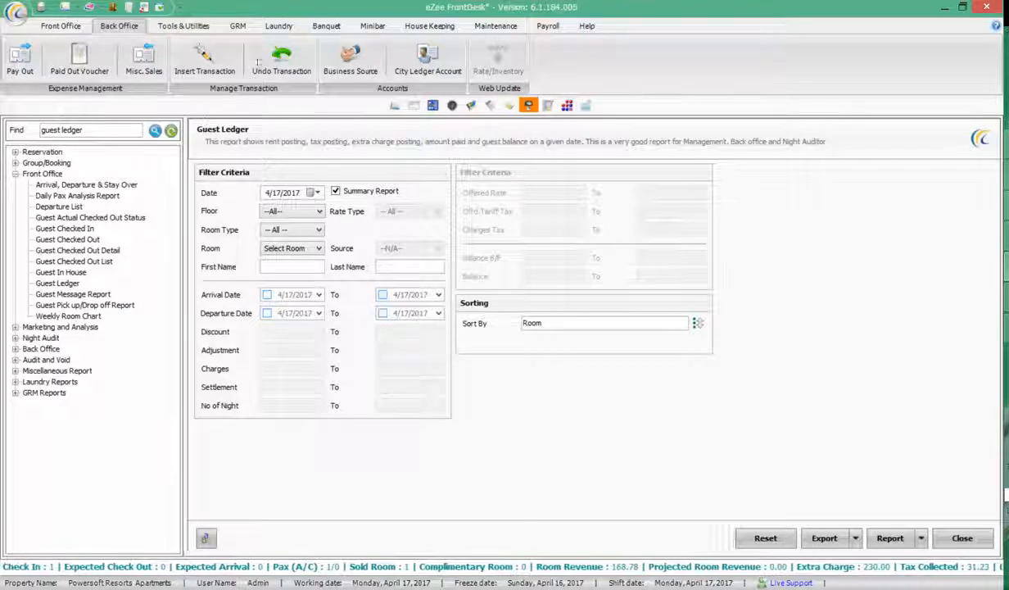
# Start a walk-in for 1st-floor Room 6 with title Mr and the guest's last and first name
pyautogui.click(394, 105)
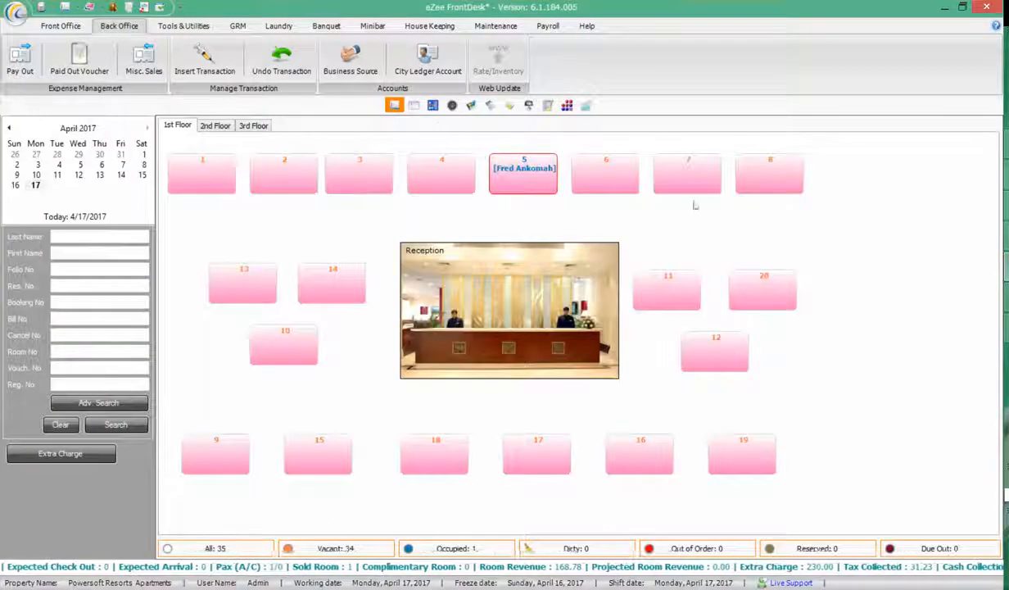
pyautogui.doubleClick(599, 161)
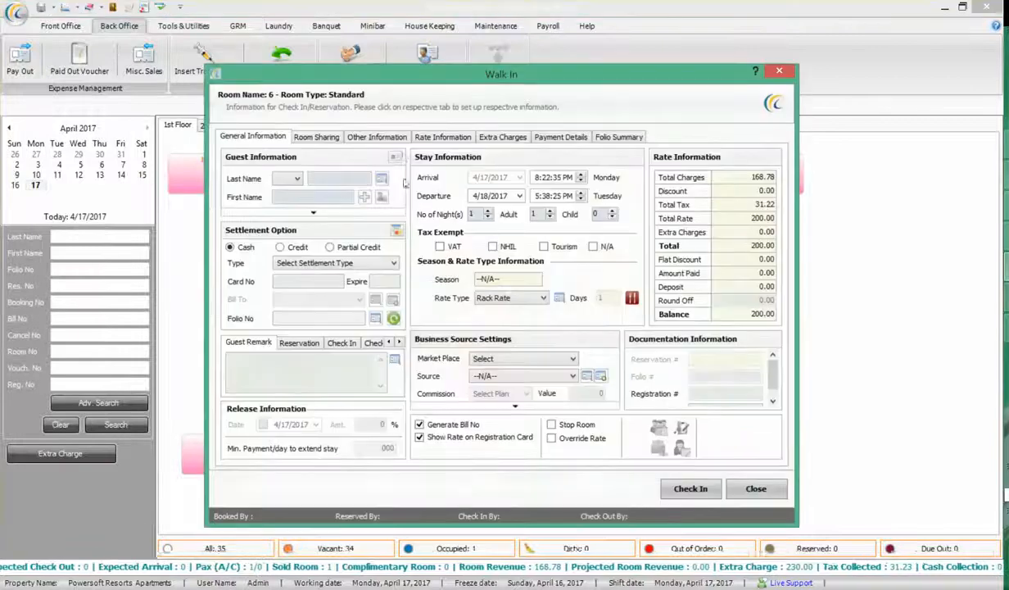
pyautogui.click(296, 178)
pyautogui.click(283, 235)
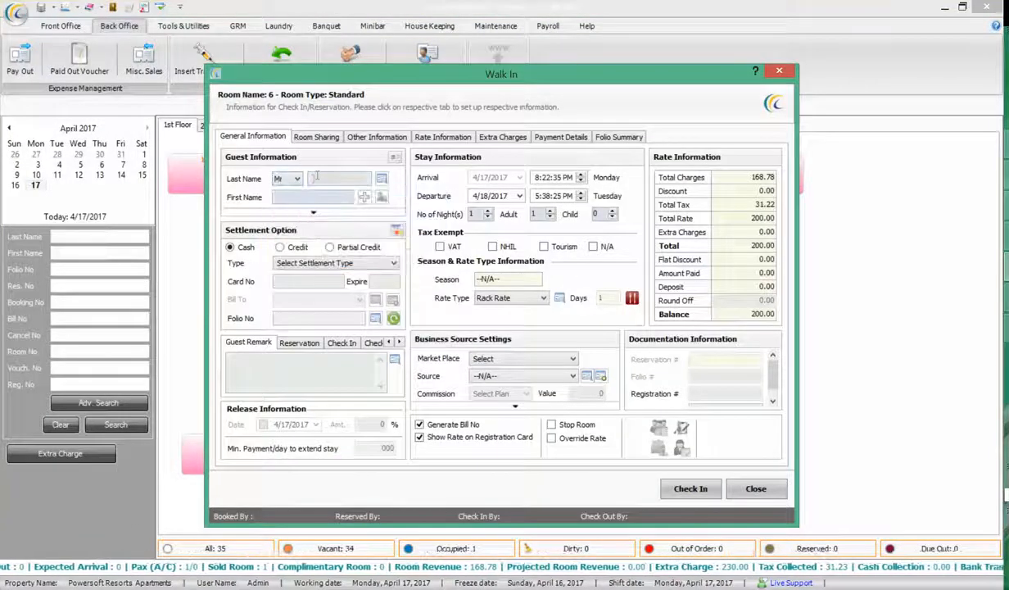
pyautogui.click(317, 178)
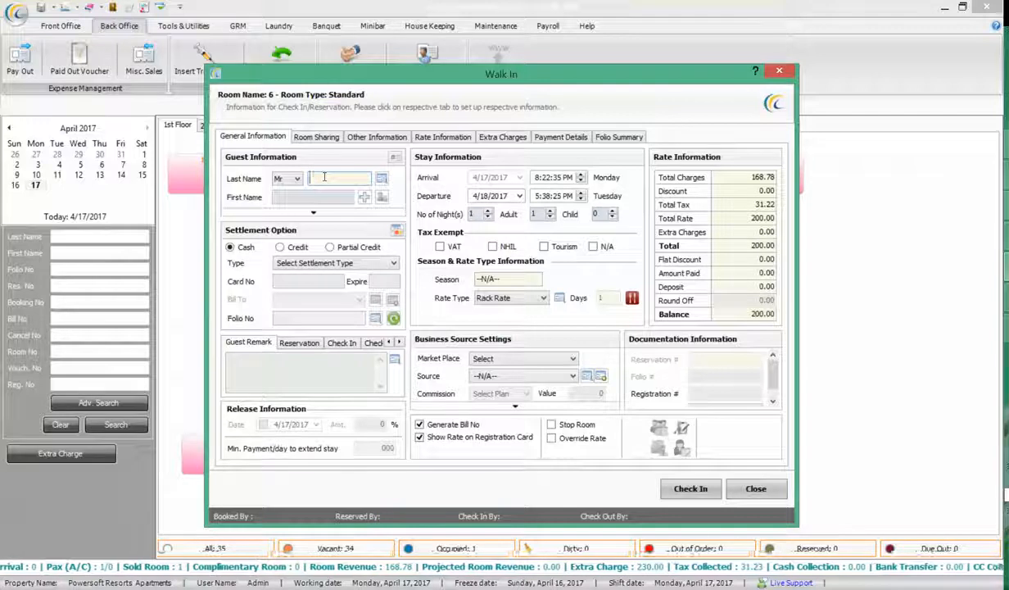
pyautogui.press('Tab')
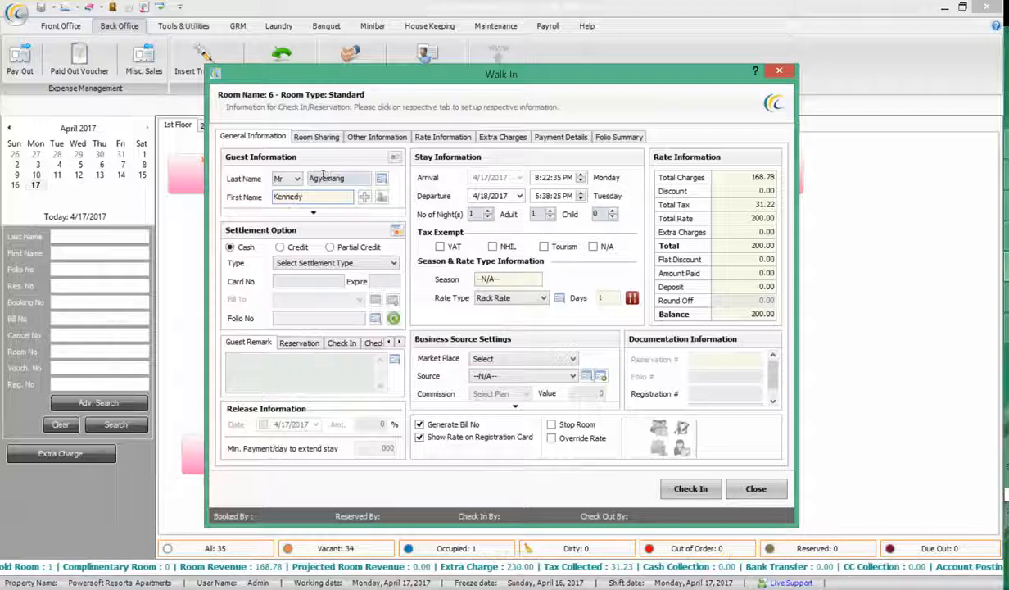
# Set the stay to 2 nights, market place Companies, and rate type Corporate
pyautogui.doubleClick(488, 214)
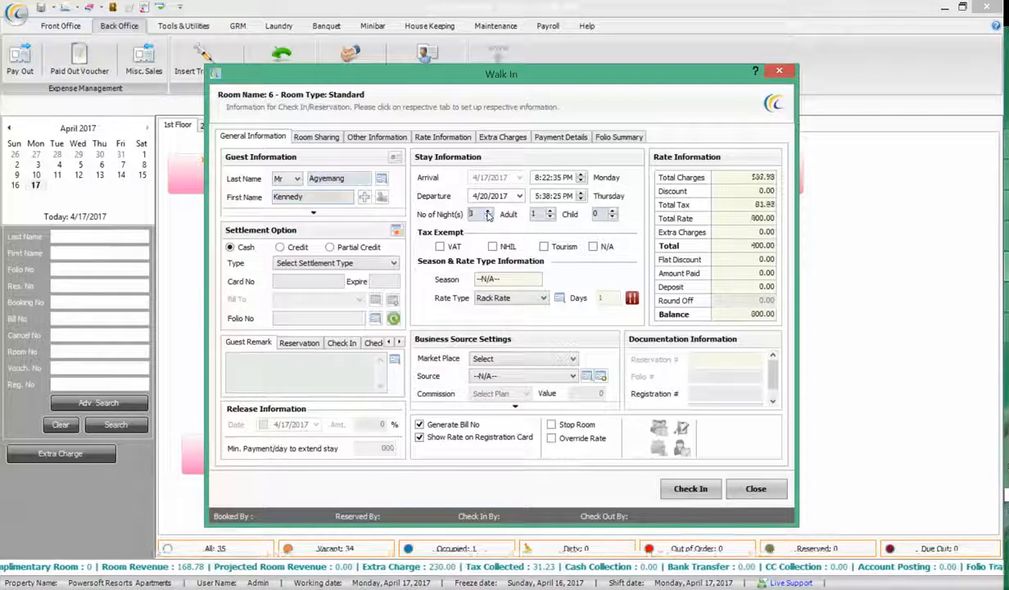
pyautogui.click(488, 217)
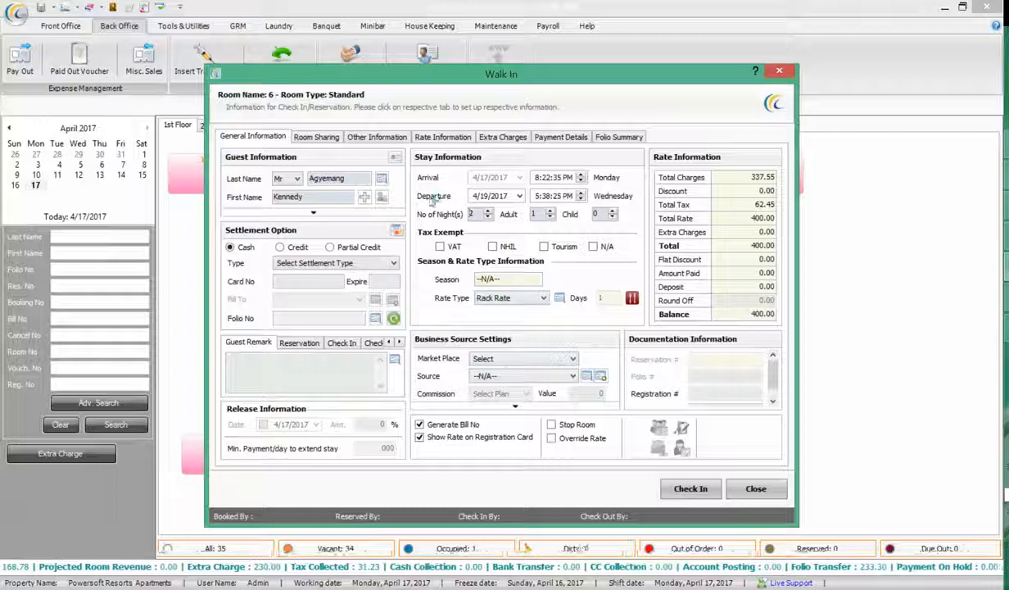
pyautogui.click(503, 360)
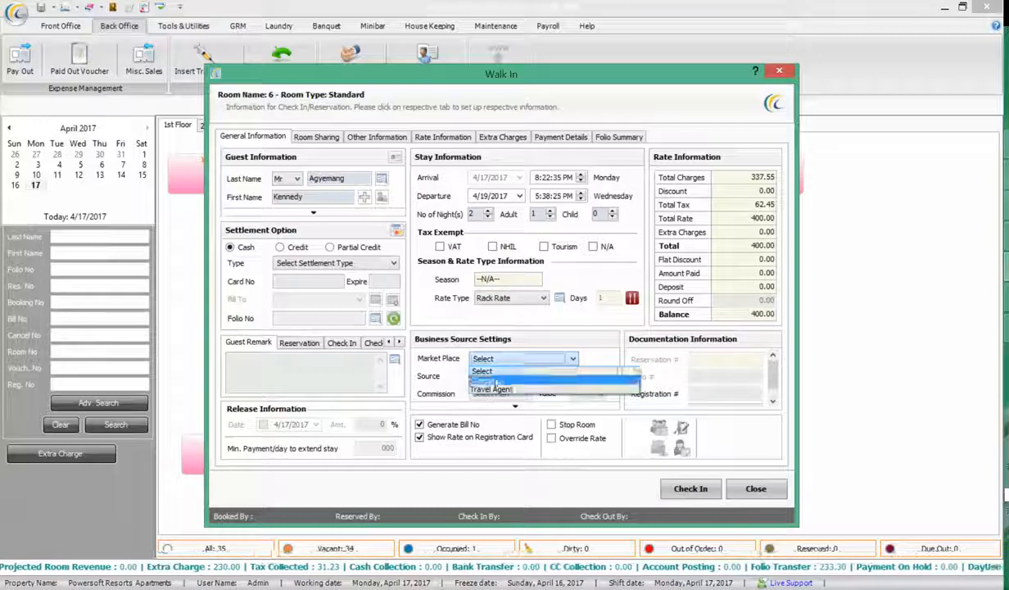
pyautogui.click(490, 380)
pyautogui.click(496, 375)
pyautogui.click(520, 299)
pyautogui.click(520, 299)
pyautogui.click(494, 321)
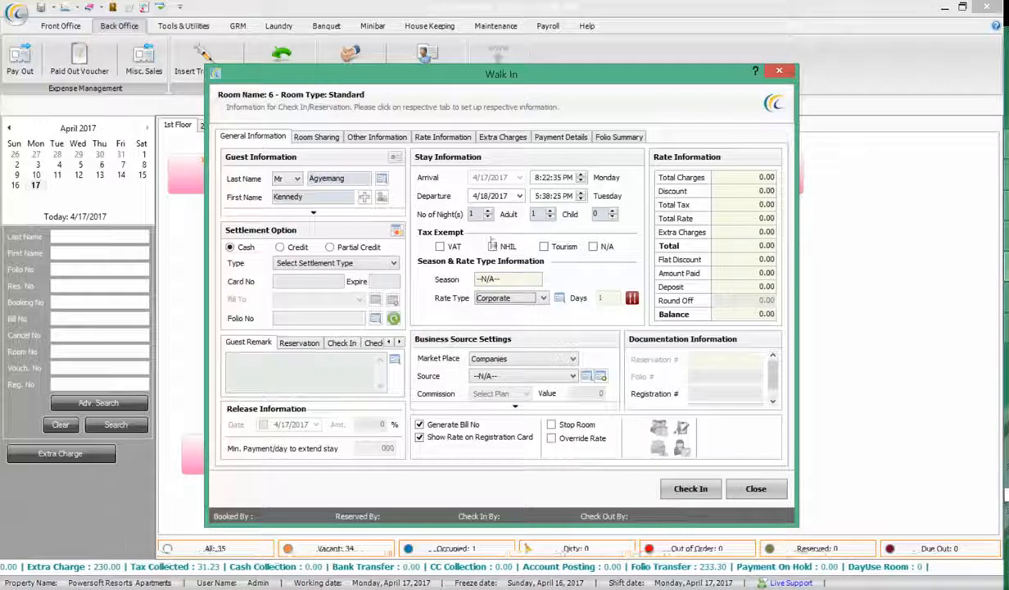
# Change the business source from Anglogold to Ecobank and toggle applying the source's rate
pyautogui.click(495, 376)
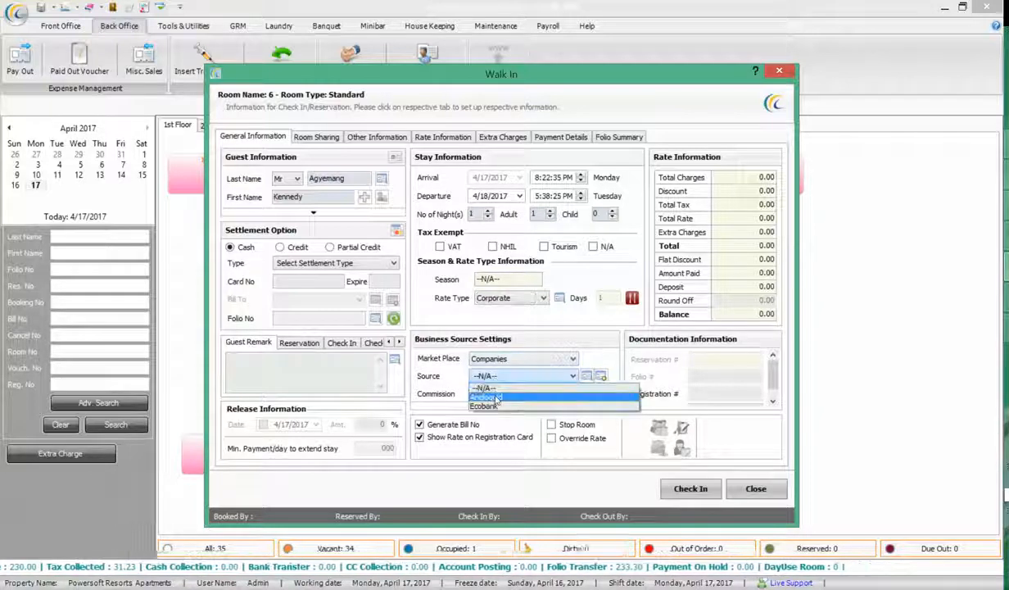
pyautogui.click(490, 397)
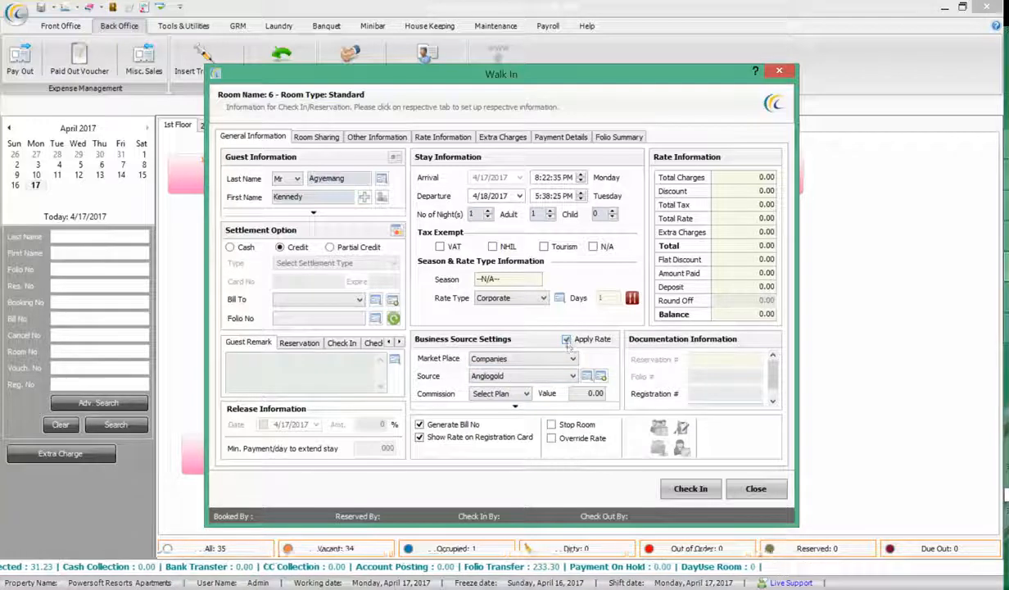
pyautogui.click(479, 376)
pyautogui.click(490, 405)
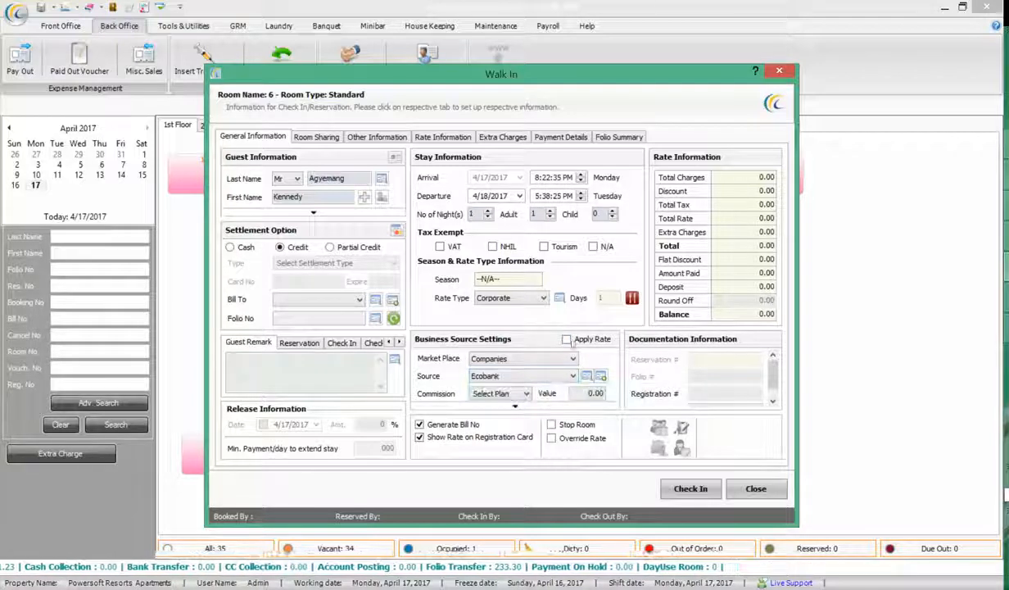
pyautogui.click(566, 339)
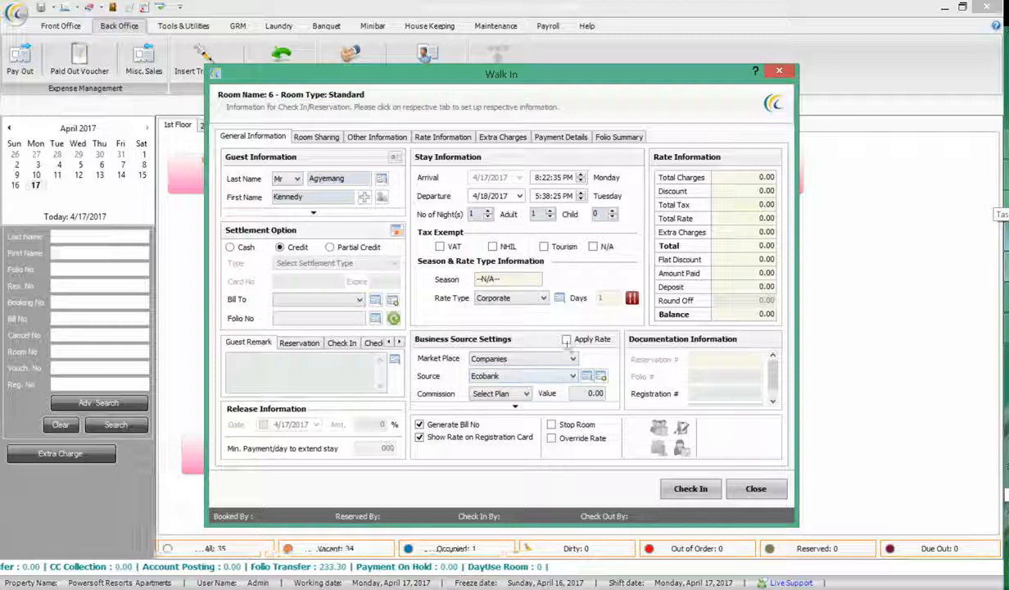
# Apply a 200 net rate on the Rate Information tab and keep the stay at 1 night
pyautogui.click(443, 137)
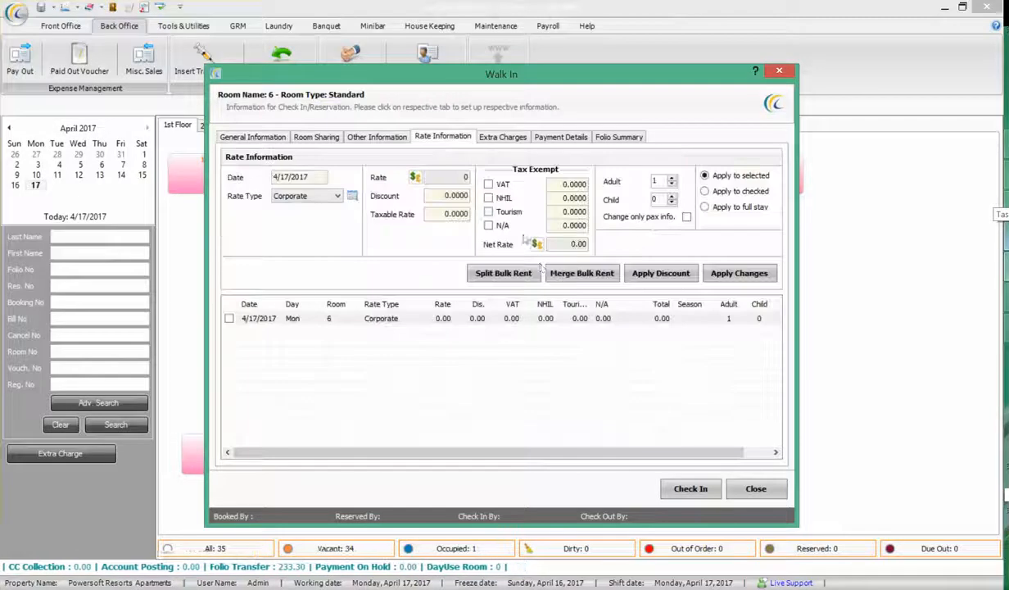
pyautogui.write('200')
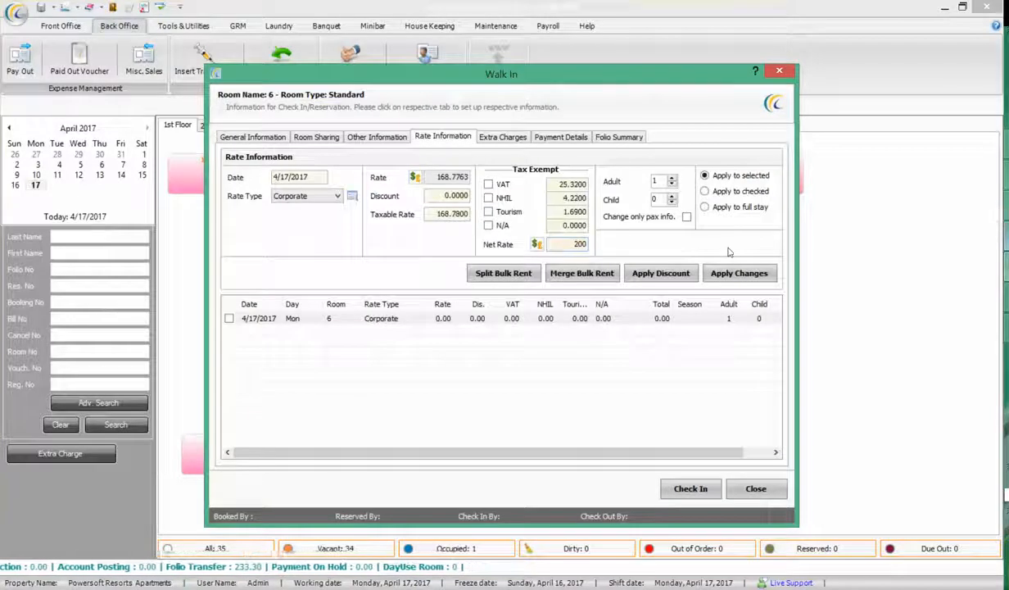
pyautogui.click(739, 273)
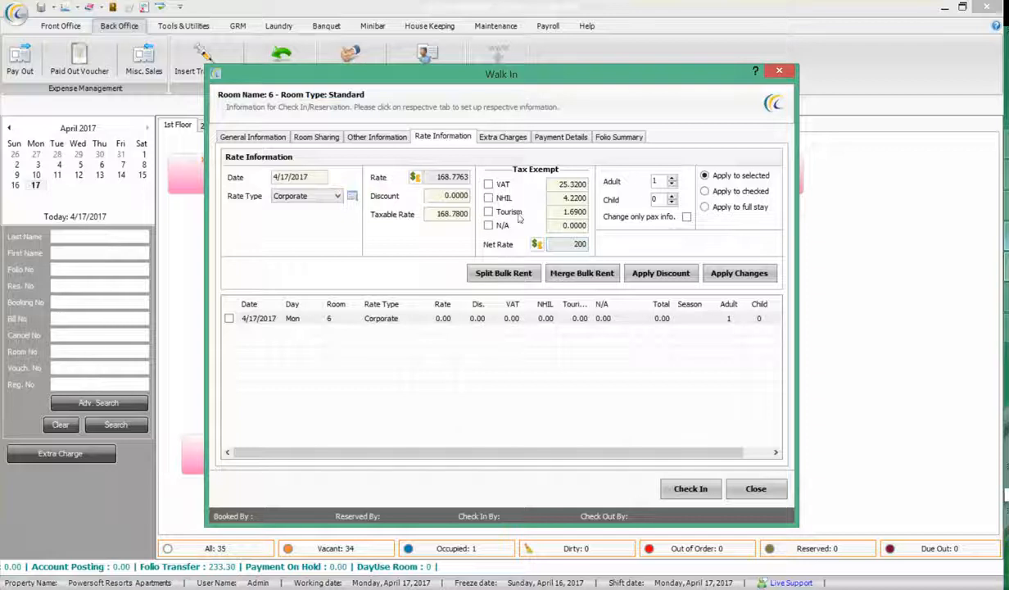
pyautogui.click(260, 137)
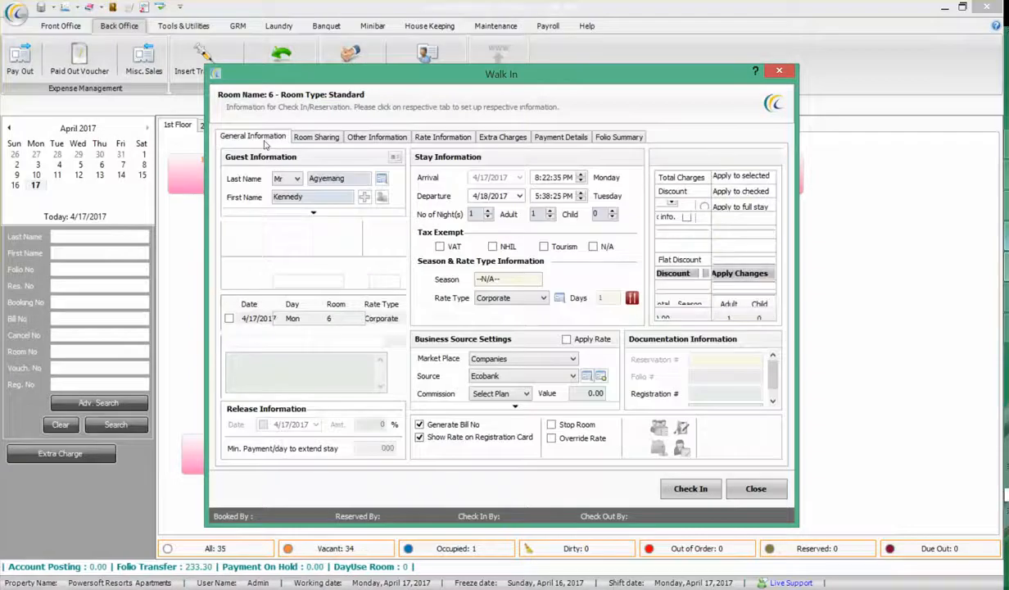
pyautogui.click(487, 210)
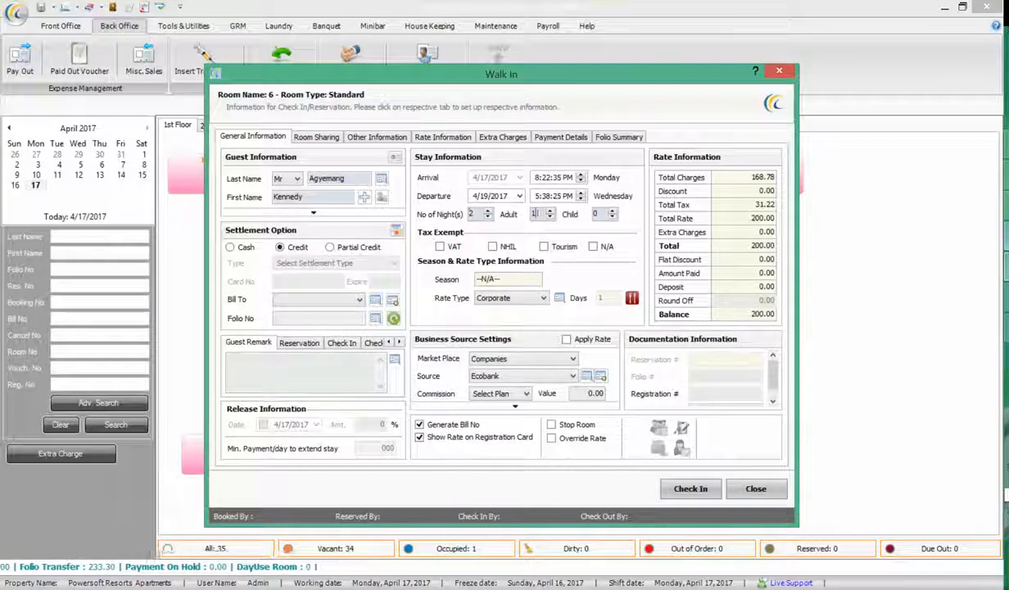
pyautogui.click(488, 217)
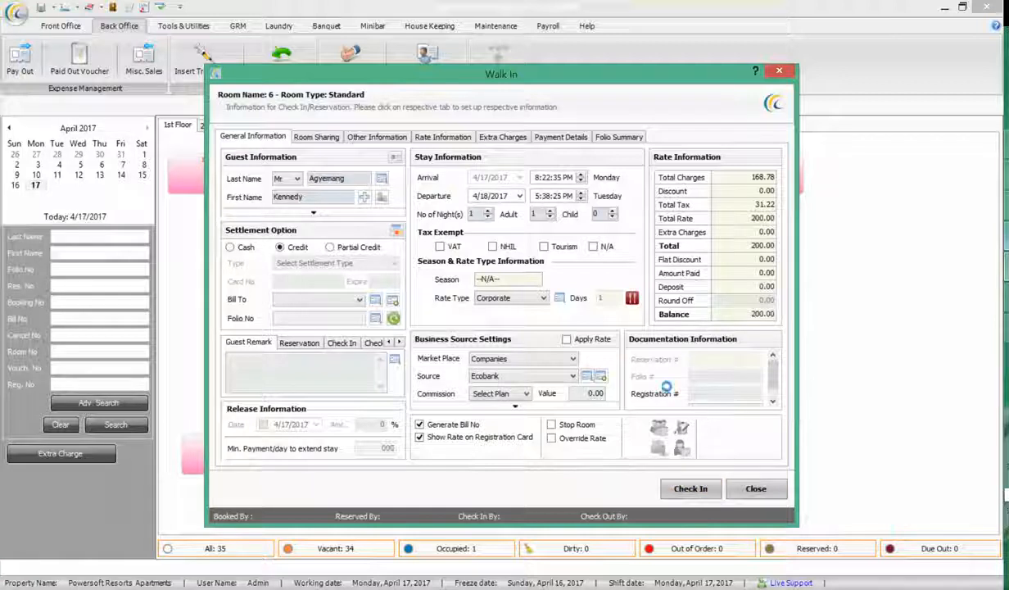
# Check the Room 6 guest in without printing the folio, then view the stay's empty Payment Details
pyautogui.click(691, 488)
pyautogui.click(565, 328)
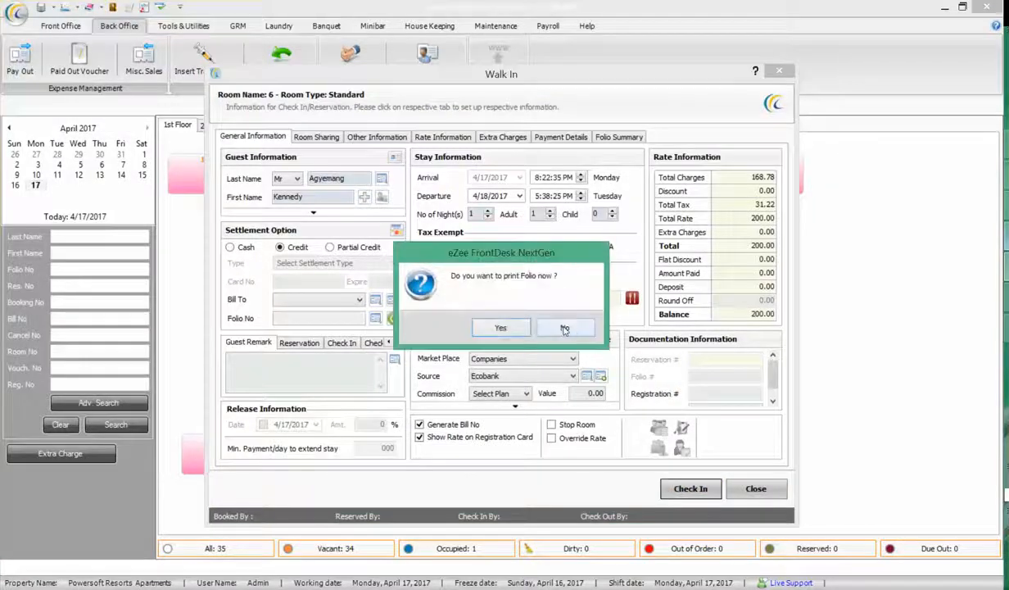
pyautogui.click(544, 321)
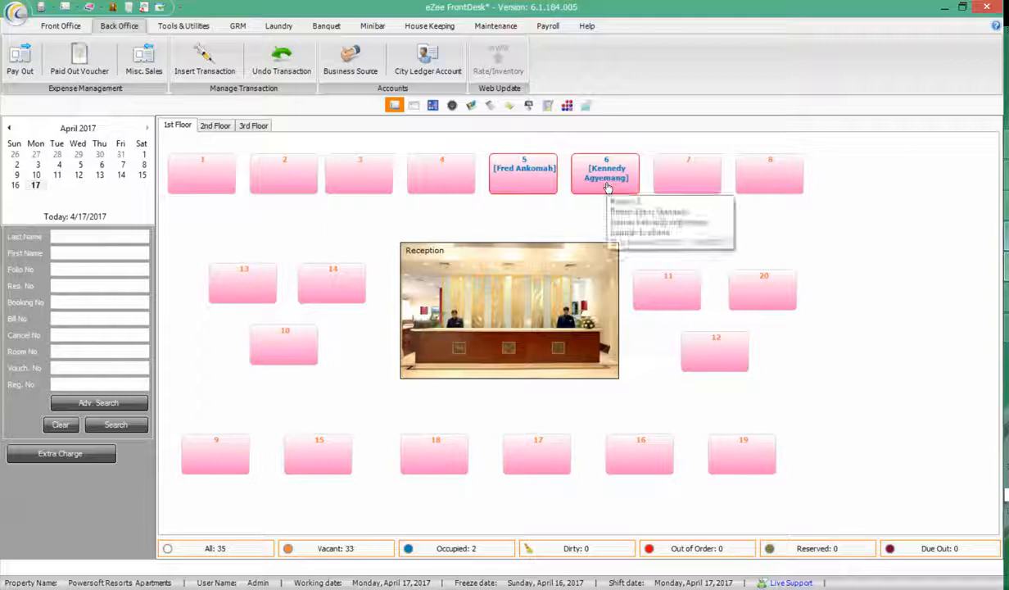
pyautogui.doubleClick(607, 186)
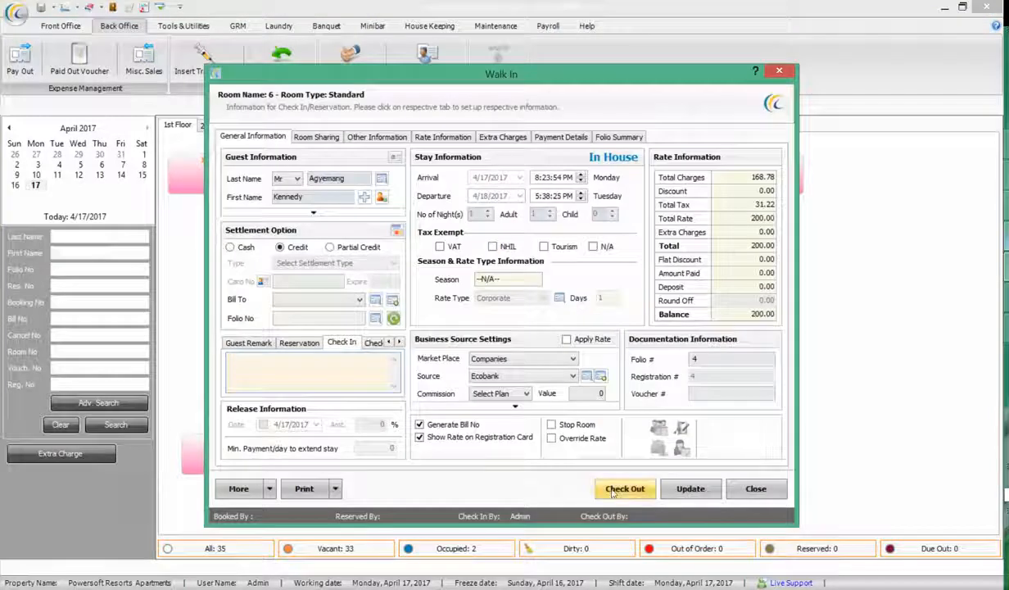
pyautogui.click(746, 314)
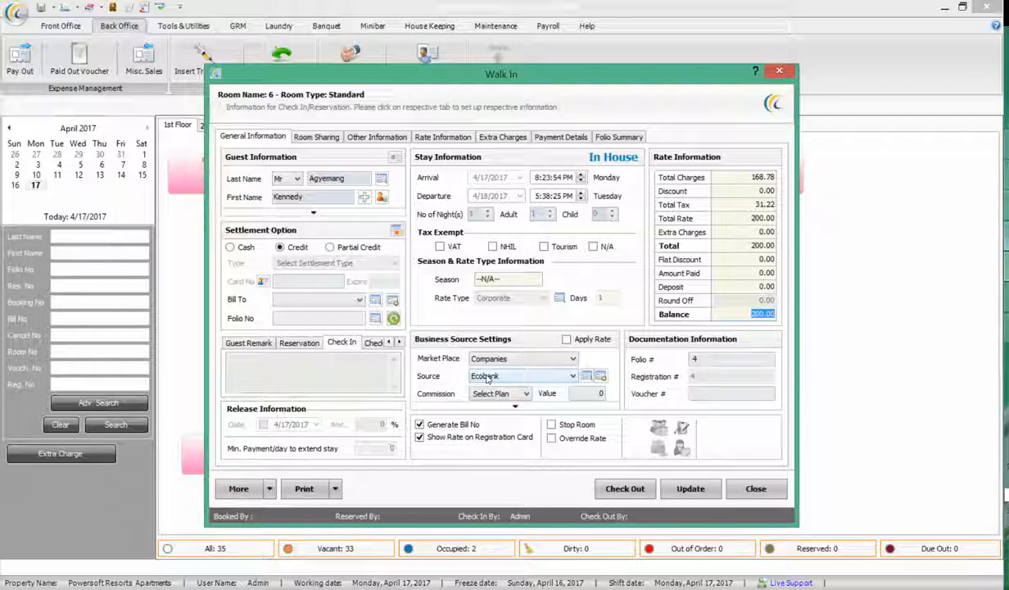
pyautogui.click(542, 135)
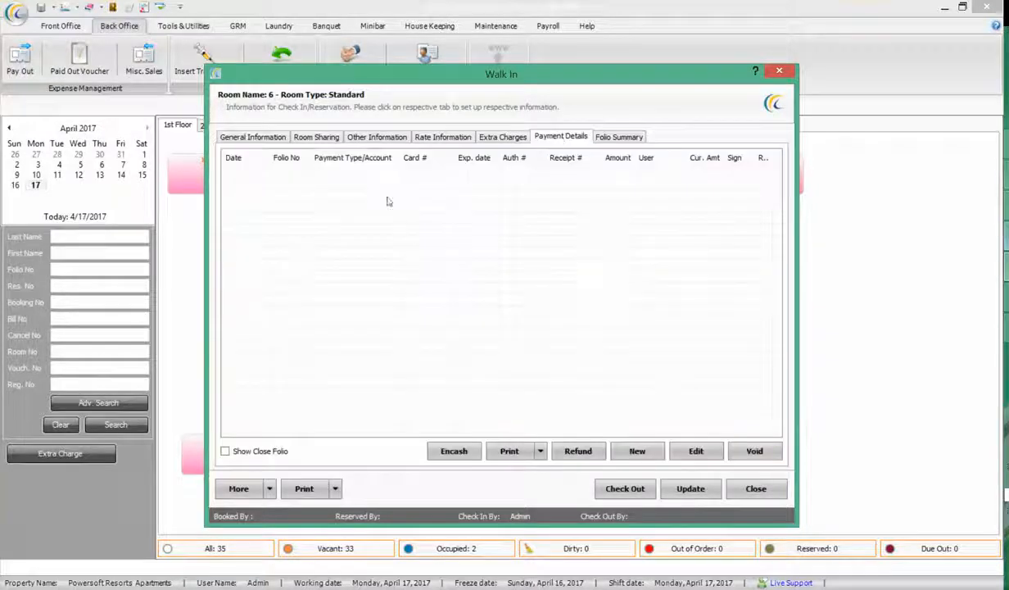
# Start a new City Ledger payment for Room 6 and bring up the Add/Edit Account form
pyautogui.click(637, 453)
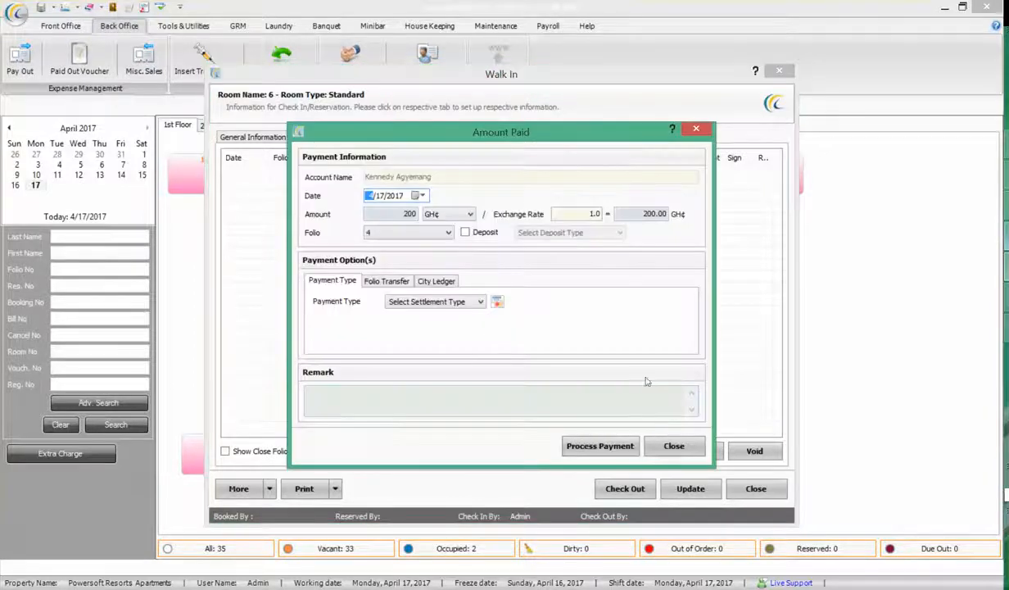
pyautogui.click(420, 302)
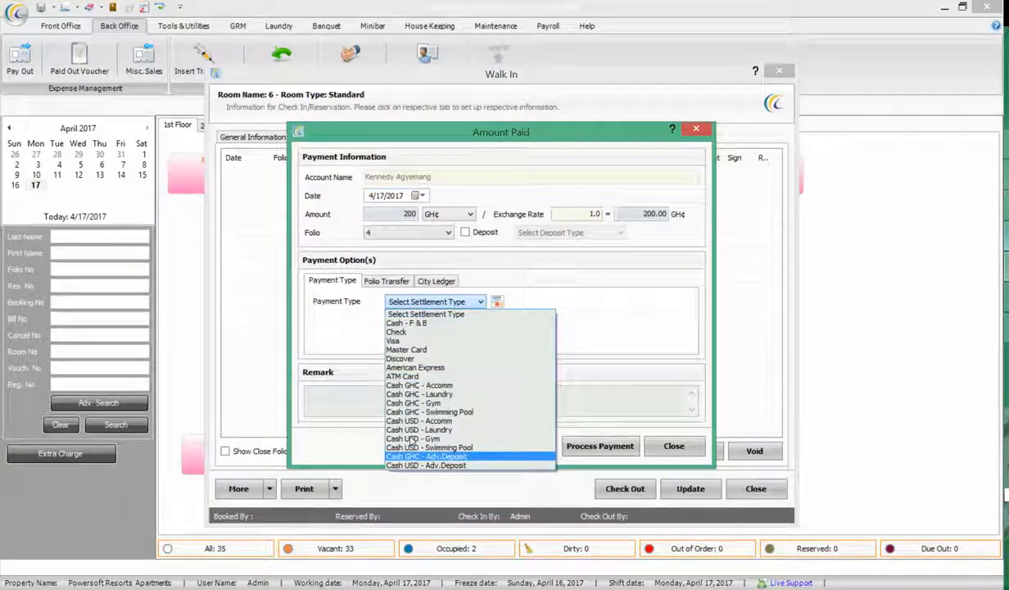
pyautogui.click(599, 292)
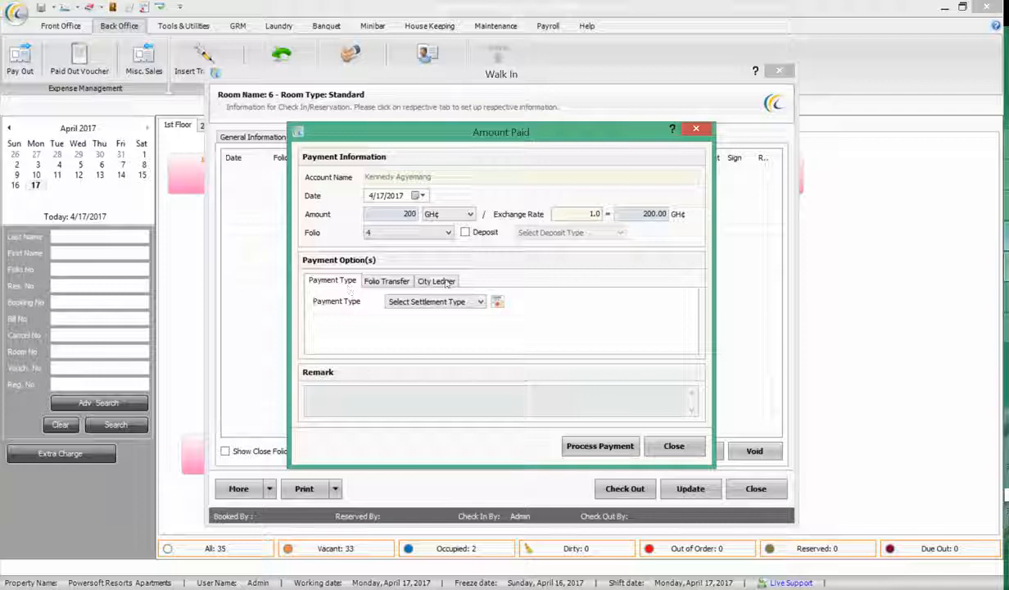
pyautogui.click(430, 281)
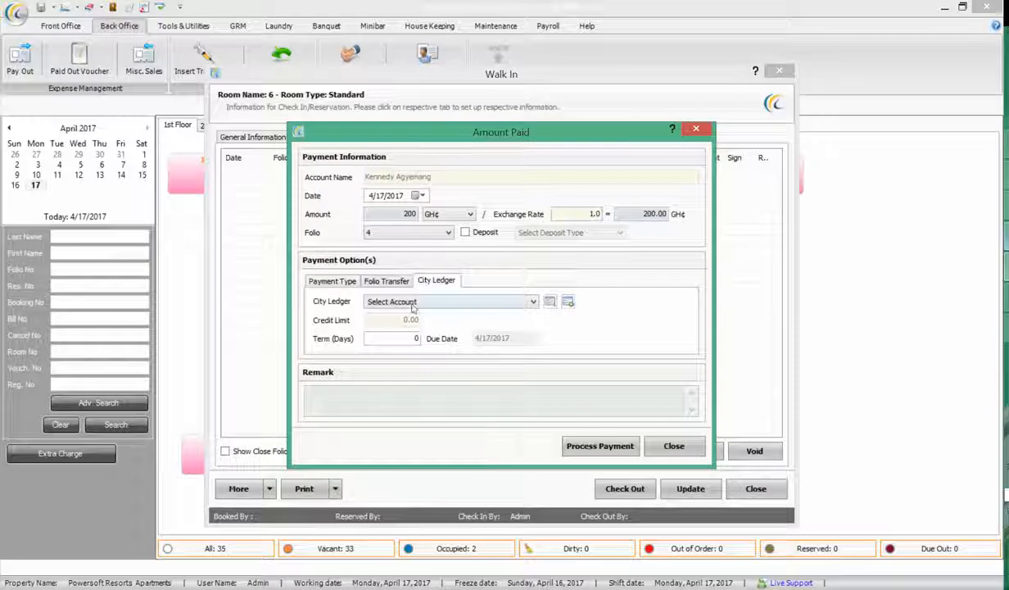
pyautogui.click(413, 303)
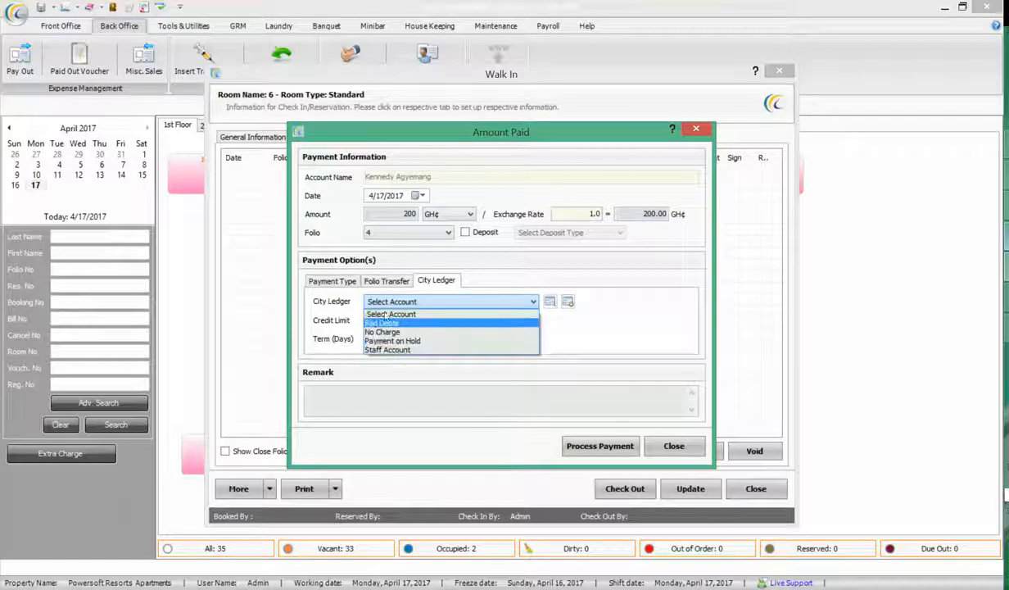
pyautogui.click(385, 300)
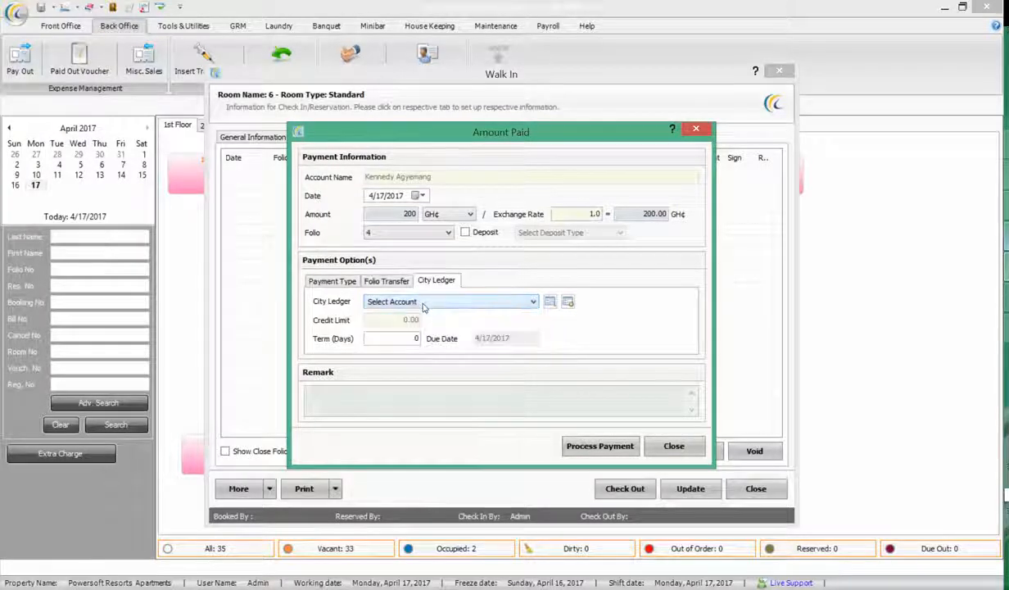
pyautogui.click(568, 302)
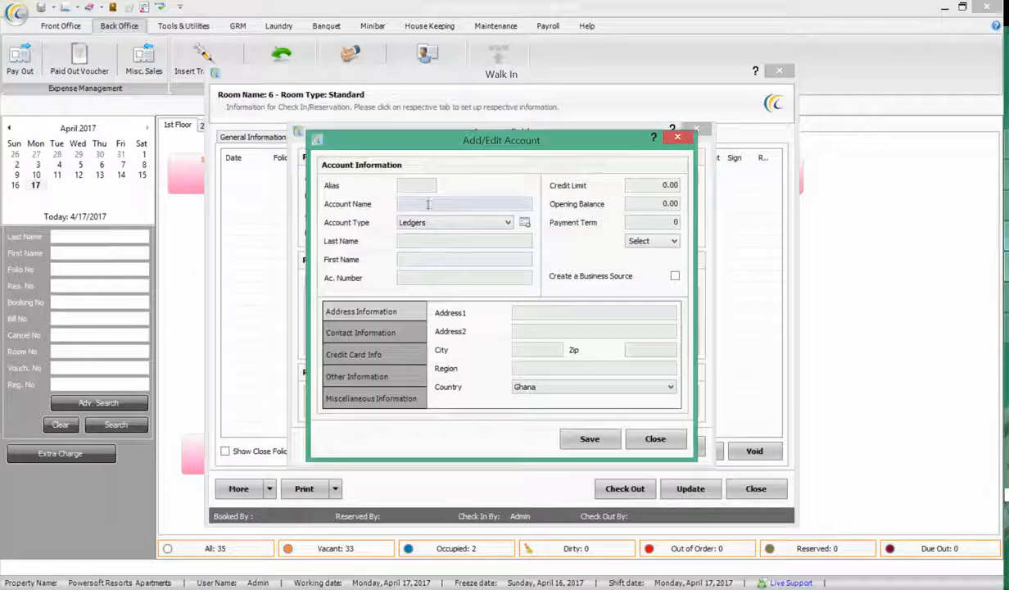
# Create account 'Ecobank.' with the contact's last and first name, then post the 200 payment to it
pyautogui.click(427, 204)
pyautogui.write('Ecobank.')
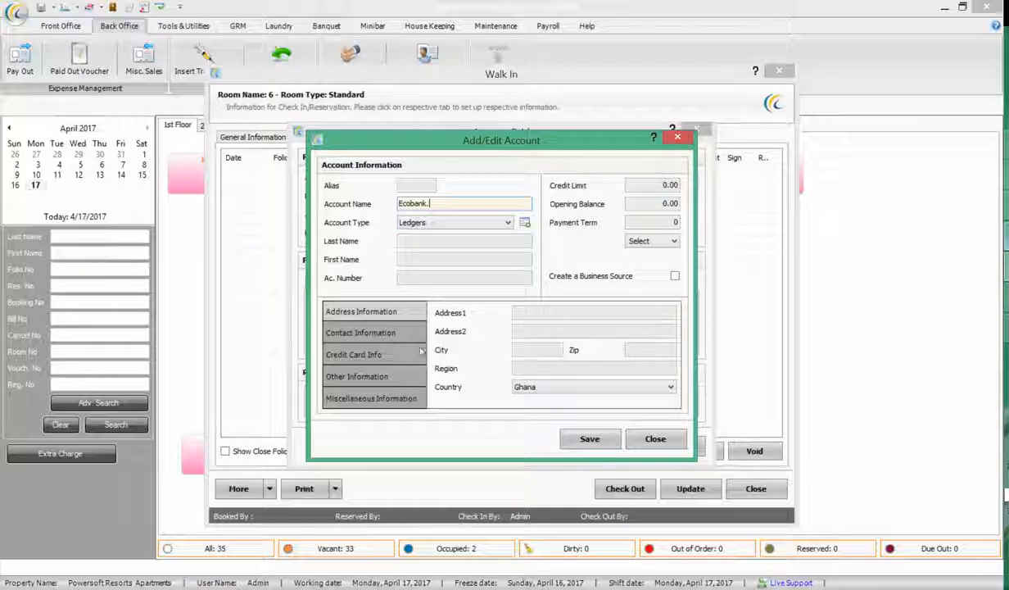
pyautogui.click(589, 441)
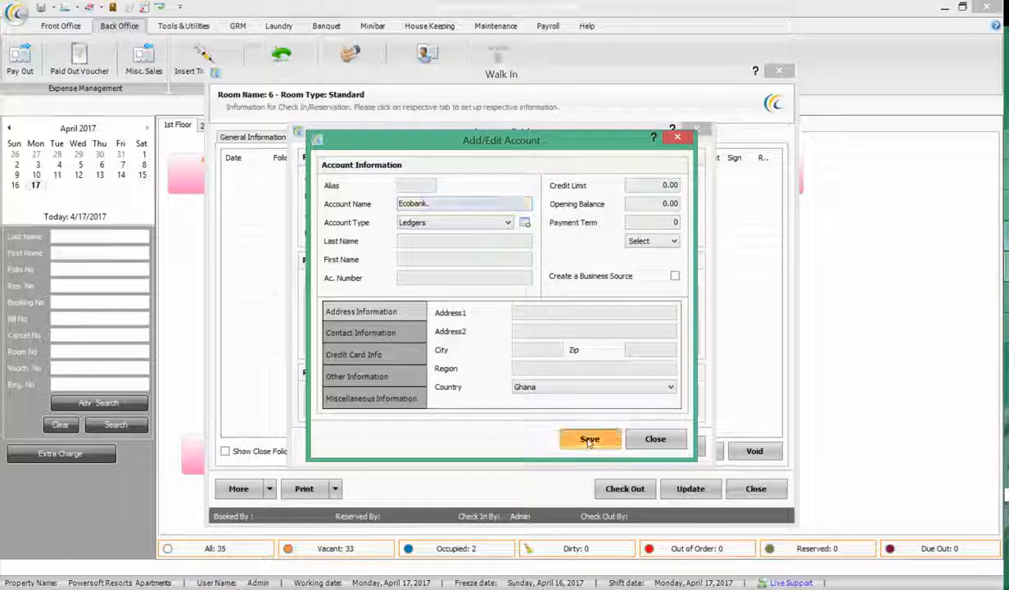
pyautogui.click(422, 240)
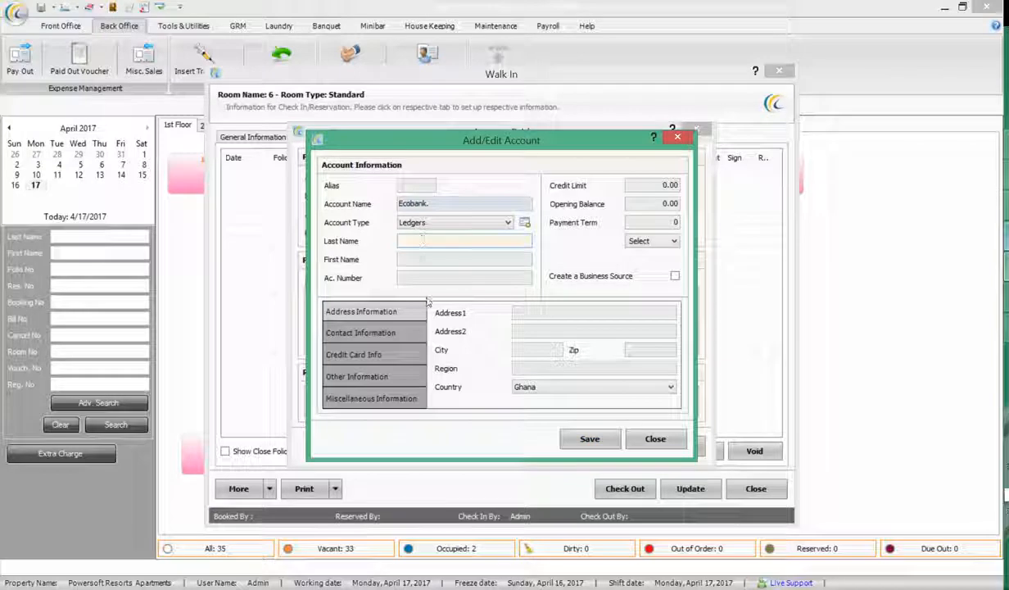
pyautogui.press('BackSpace')
pyautogui.write('Good')
pyautogui.press('BackSpace')
pyautogui.press('BackSpace')
pyautogui.press('BackSpace')
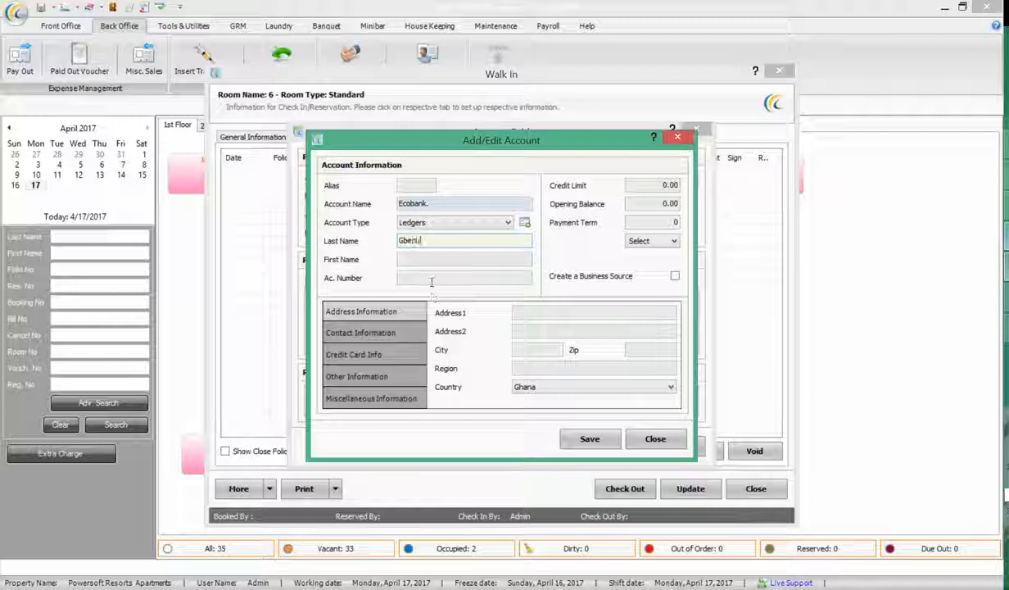
pyautogui.press('Tab')
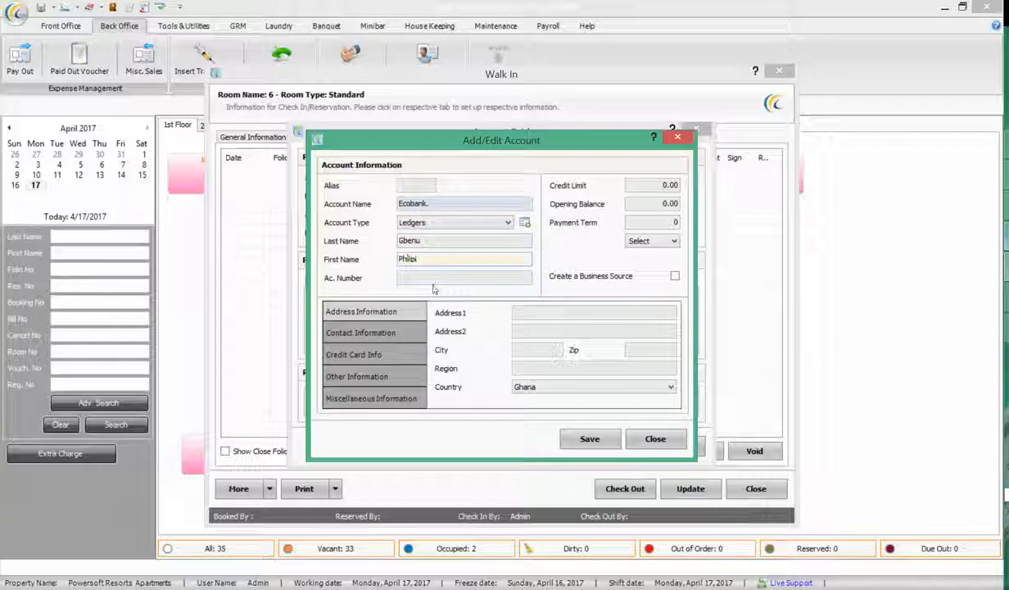
pyautogui.press('Return')
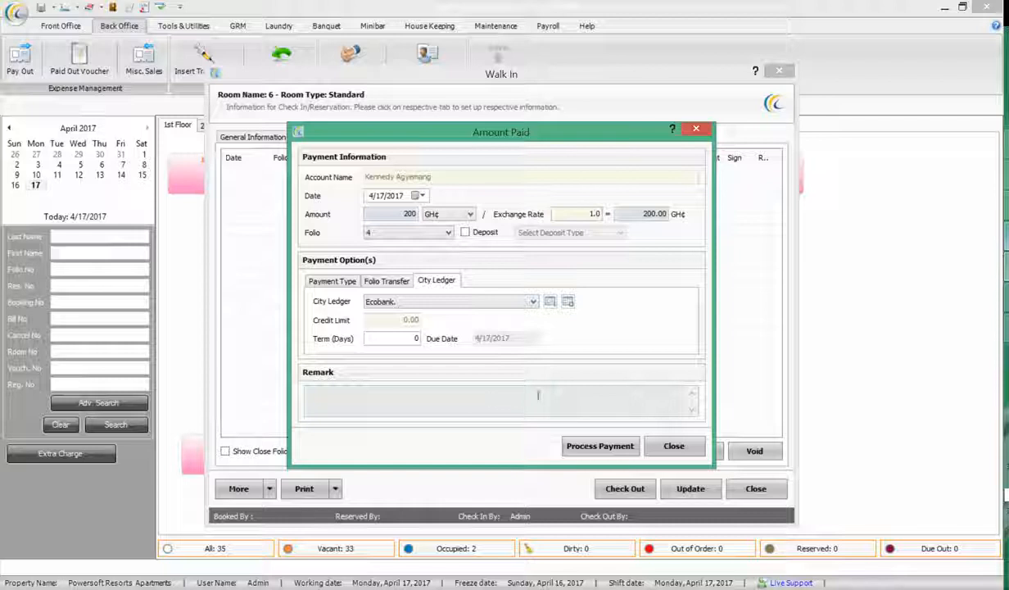
pyautogui.click(579, 453)
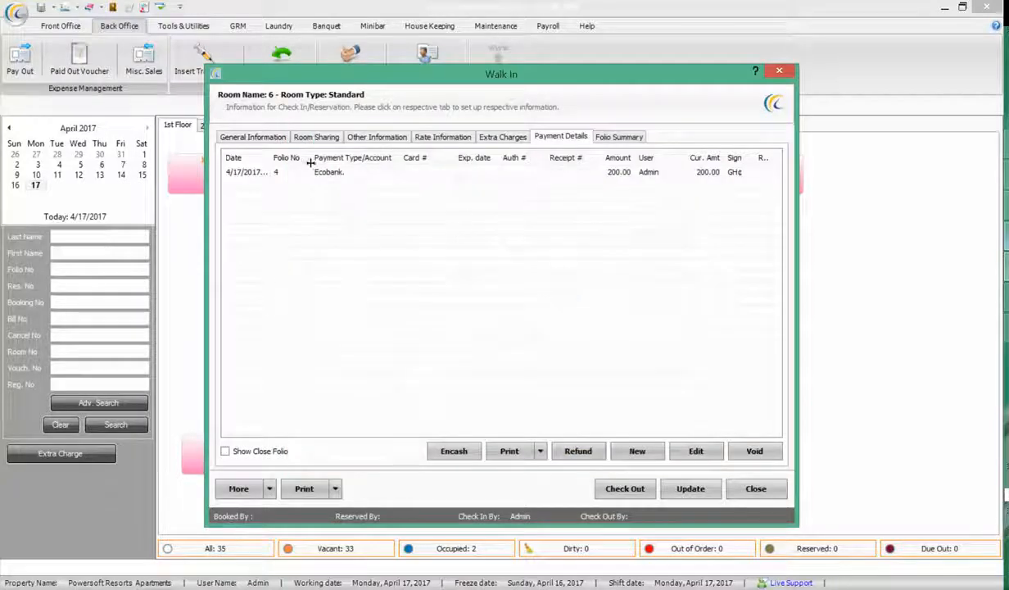
# Update Room 6's stay and check the guest out without printing the folio
pyautogui.click(340, 181)
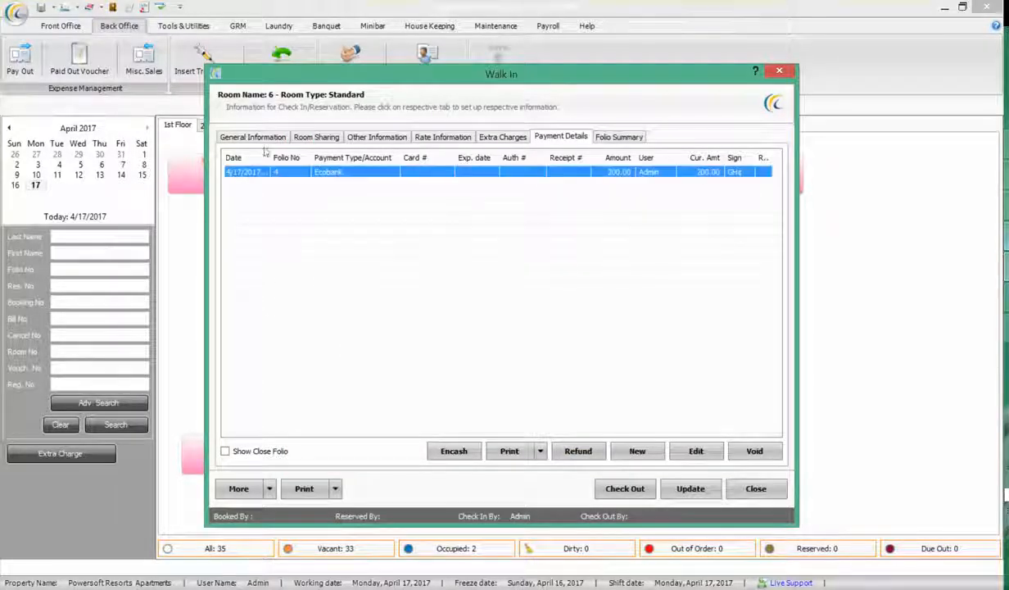
pyautogui.click(249, 139)
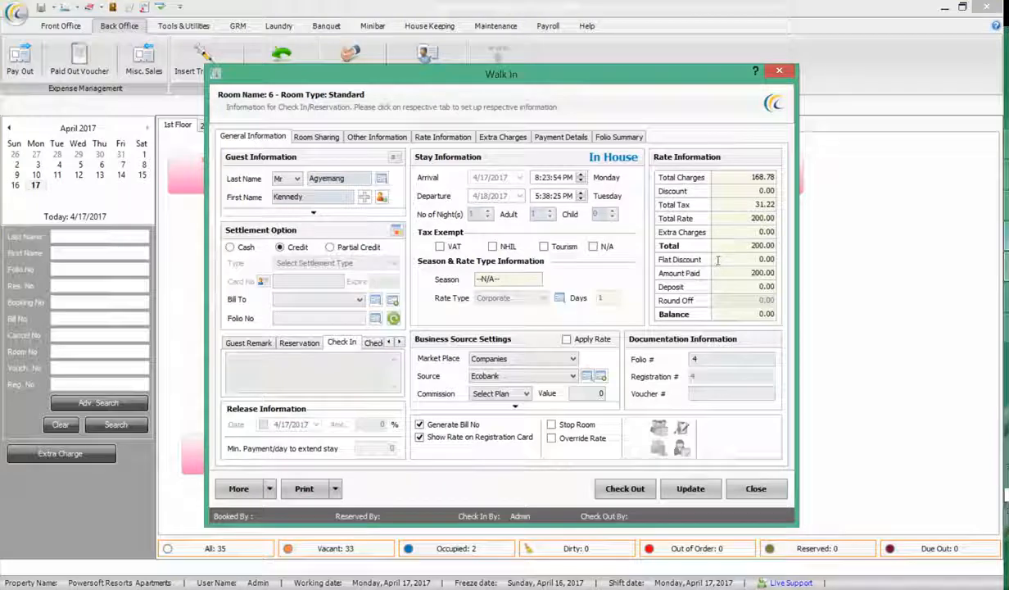
pyautogui.click(554, 135)
pyautogui.click(326, 173)
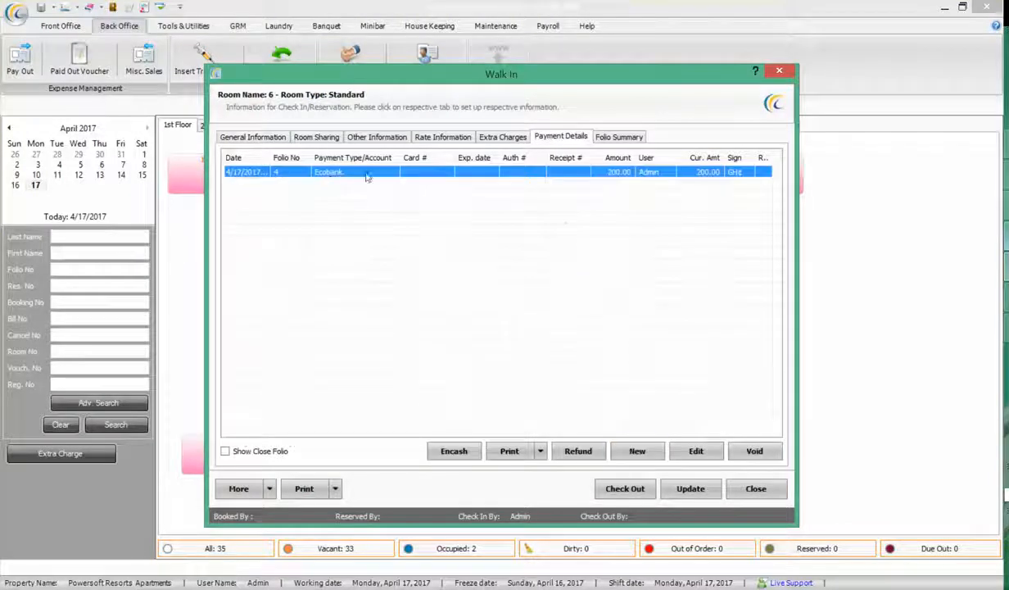
pyautogui.click(692, 488)
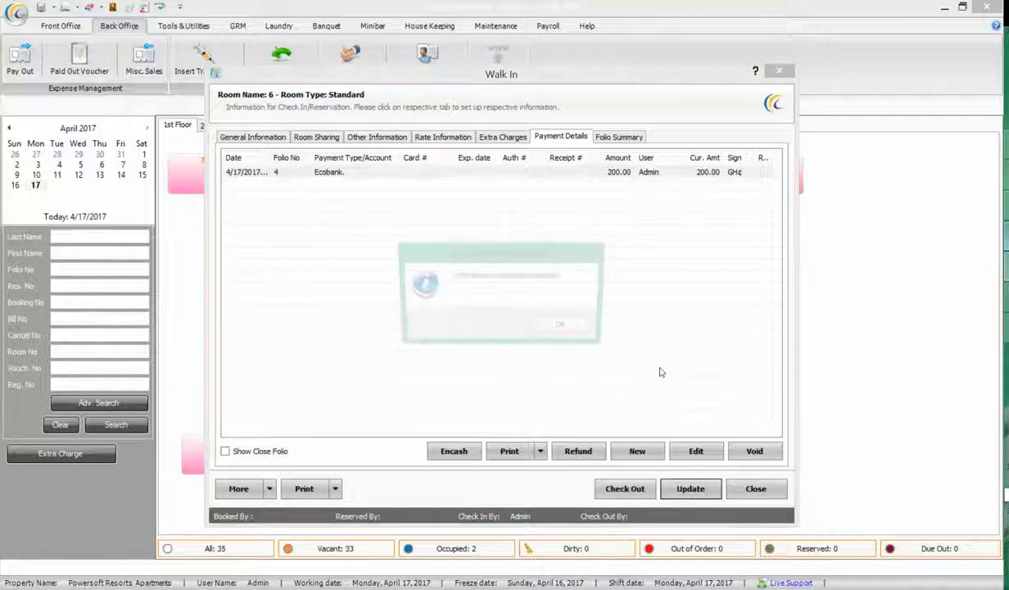
pyautogui.click(587, 386)
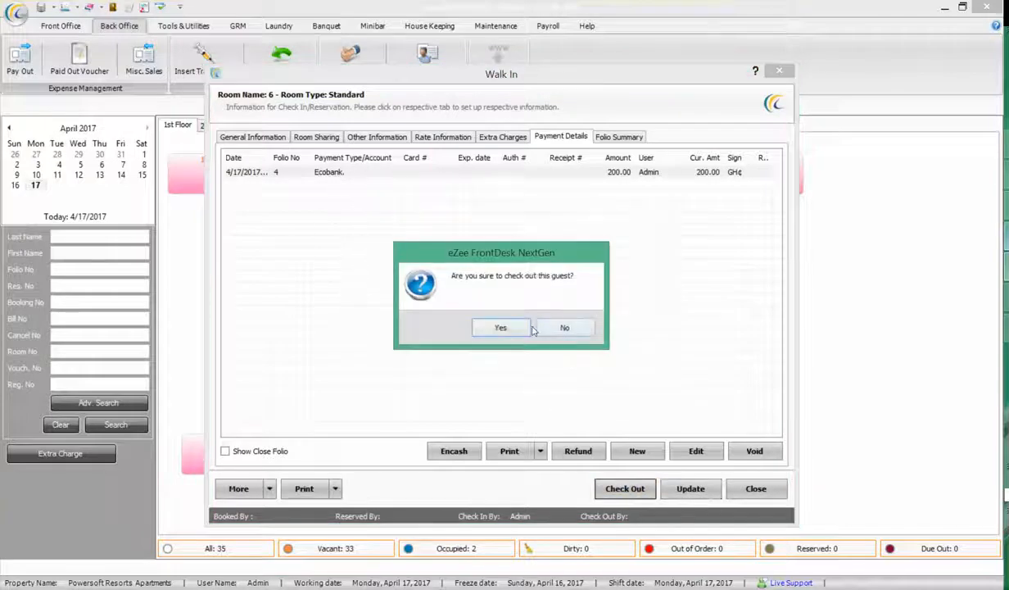
pyautogui.click(494, 328)
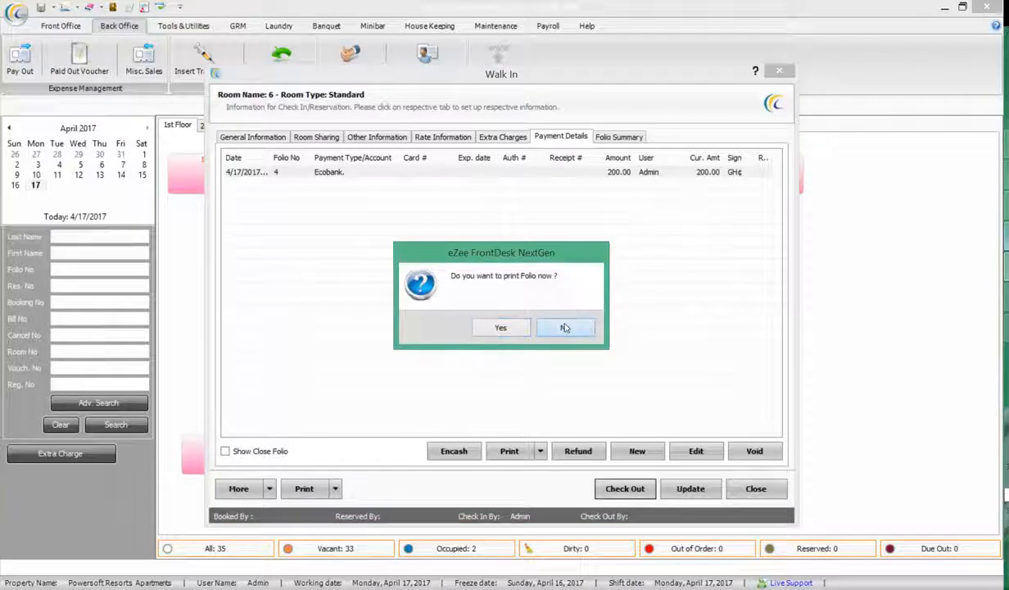
pyautogui.click(565, 327)
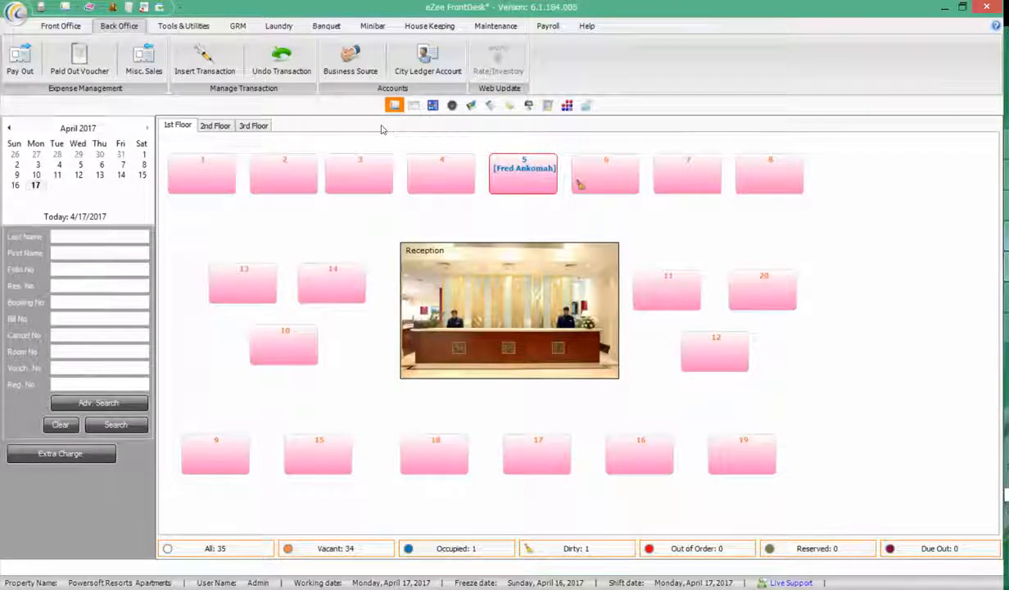
# Confirm the Ecobank city ledger account shows a 200.00 balance
pyautogui.click(428, 59)
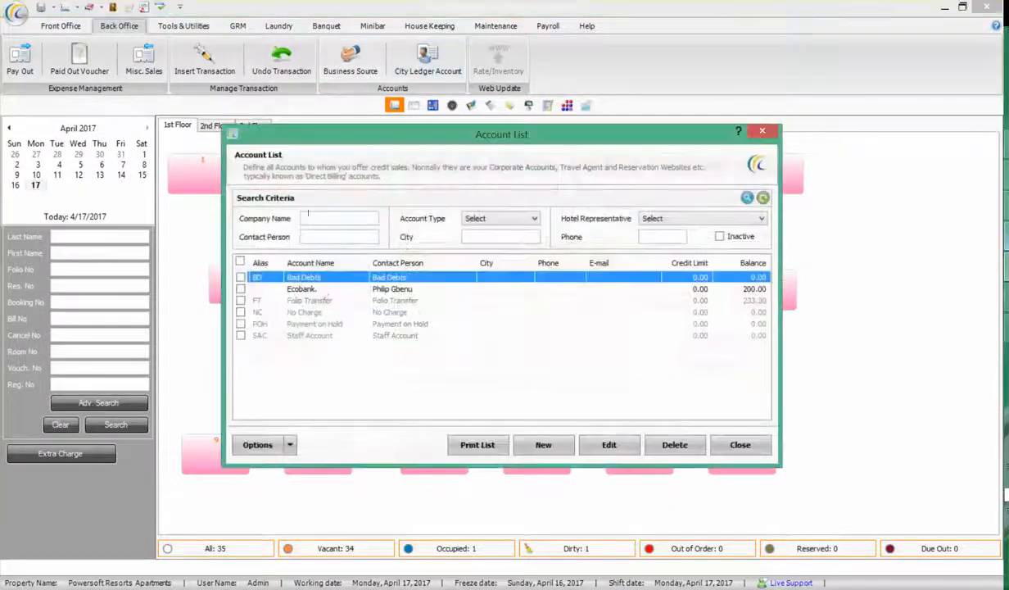
pyautogui.click(311, 289)
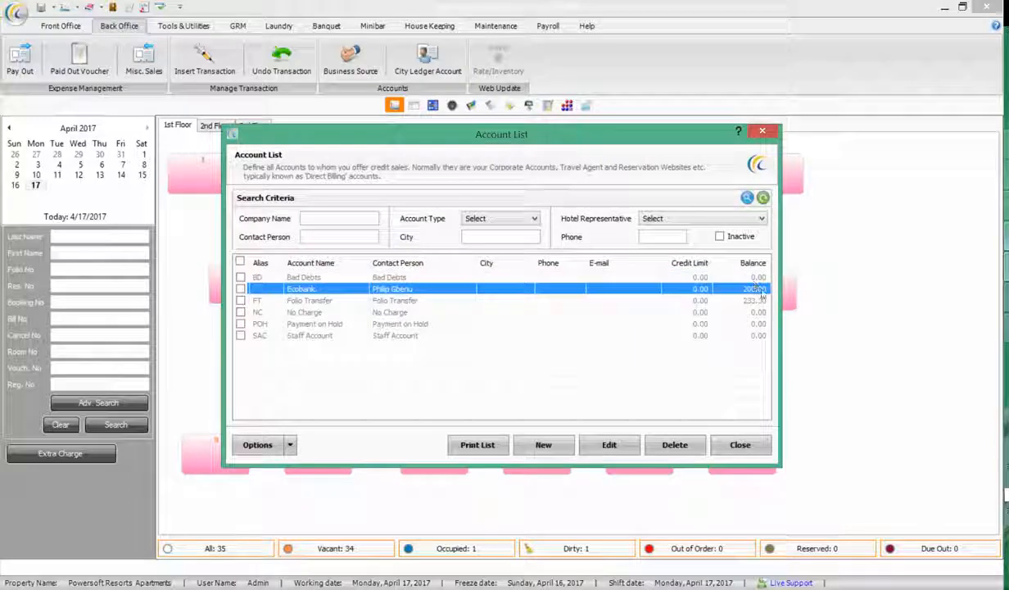
pyautogui.click(741, 446)
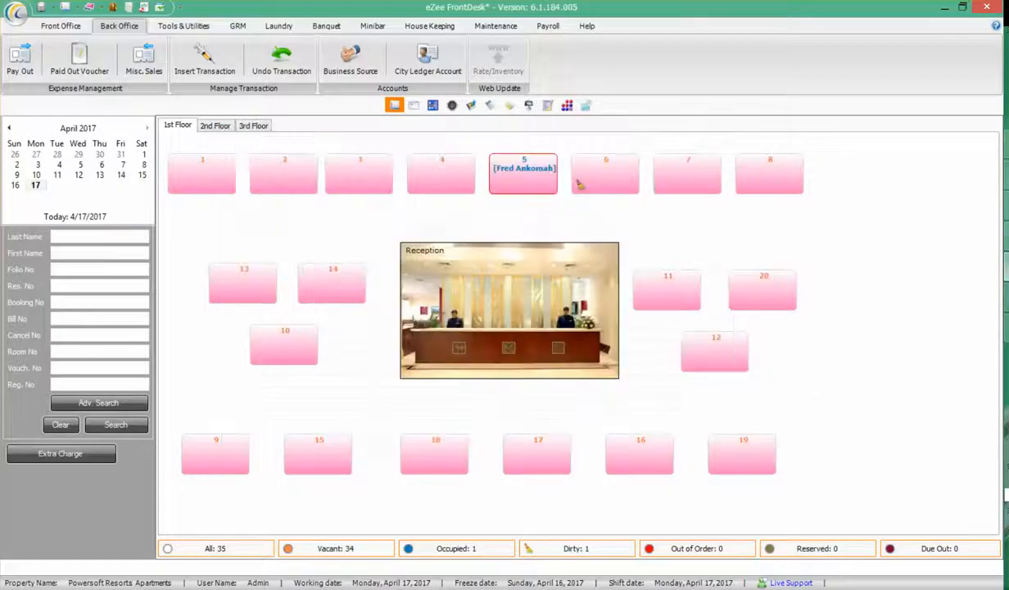
# Preview the Back Office City Ledger report in Summary type from 4/1/2017 to 4/17/2017
pyautogui.click(528, 105)
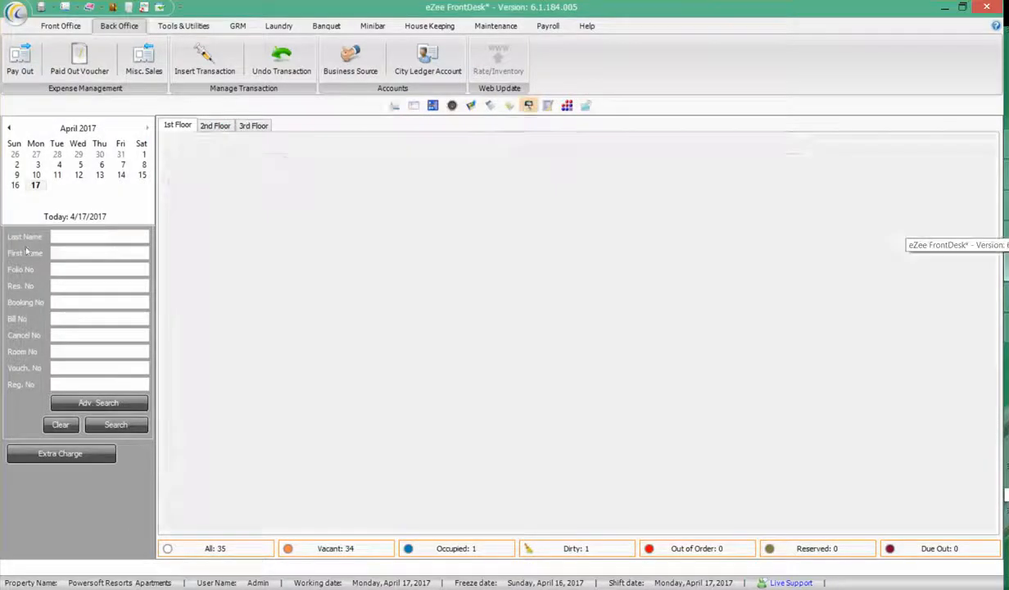
pyautogui.click(16, 228)
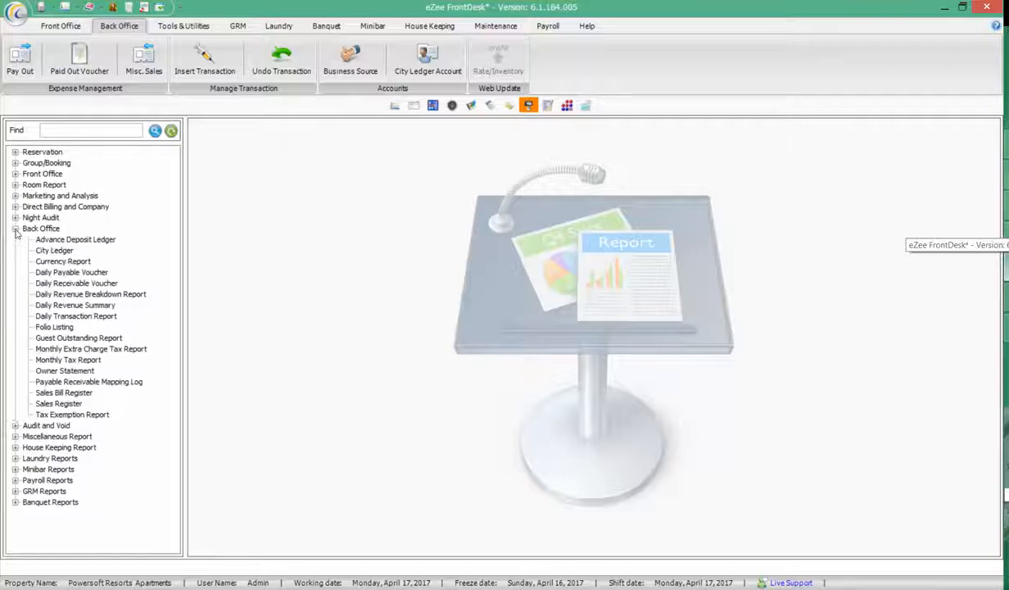
pyautogui.click(54, 250)
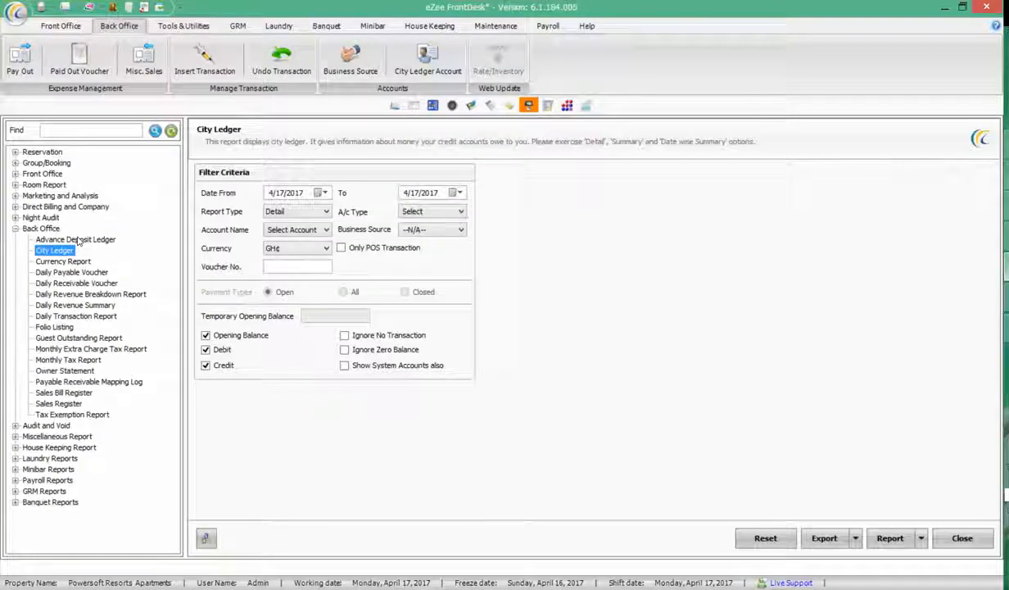
pyautogui.click(279, 211)
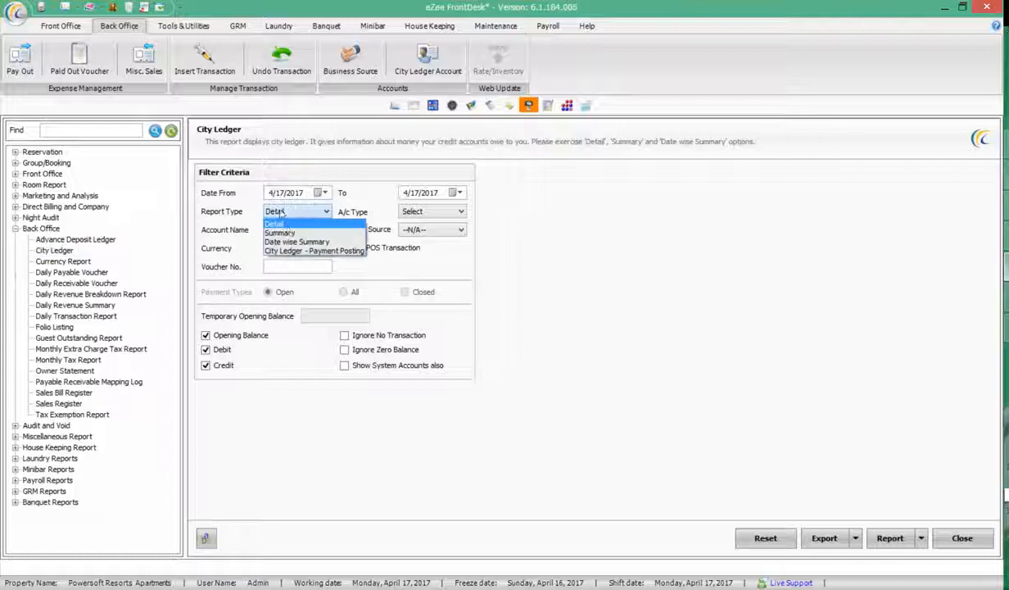
pyautogui.click(282, 232)
pyautogui.click(321, 193)
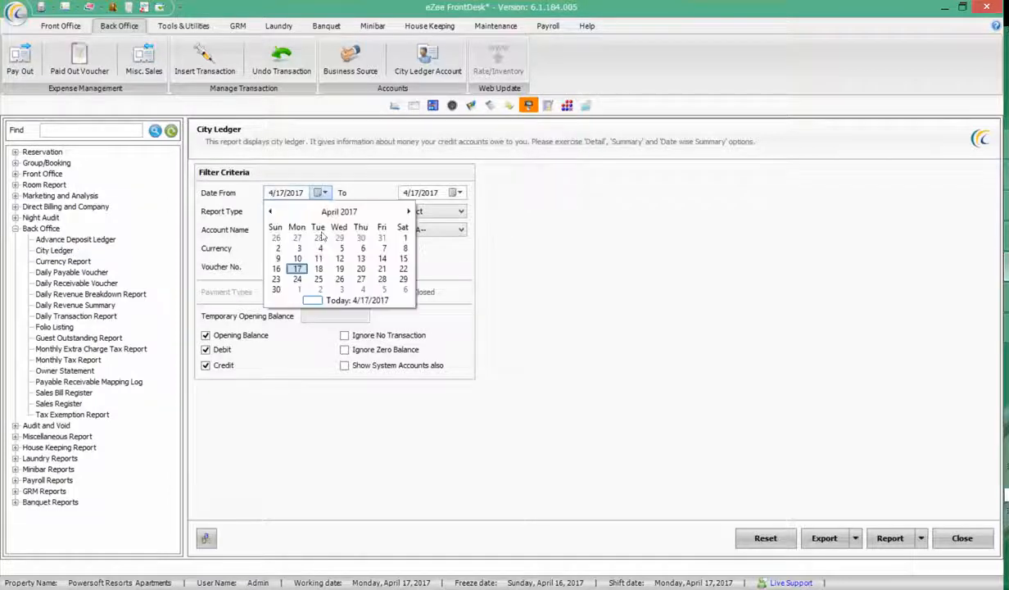
pyautogui.click(403, 237)
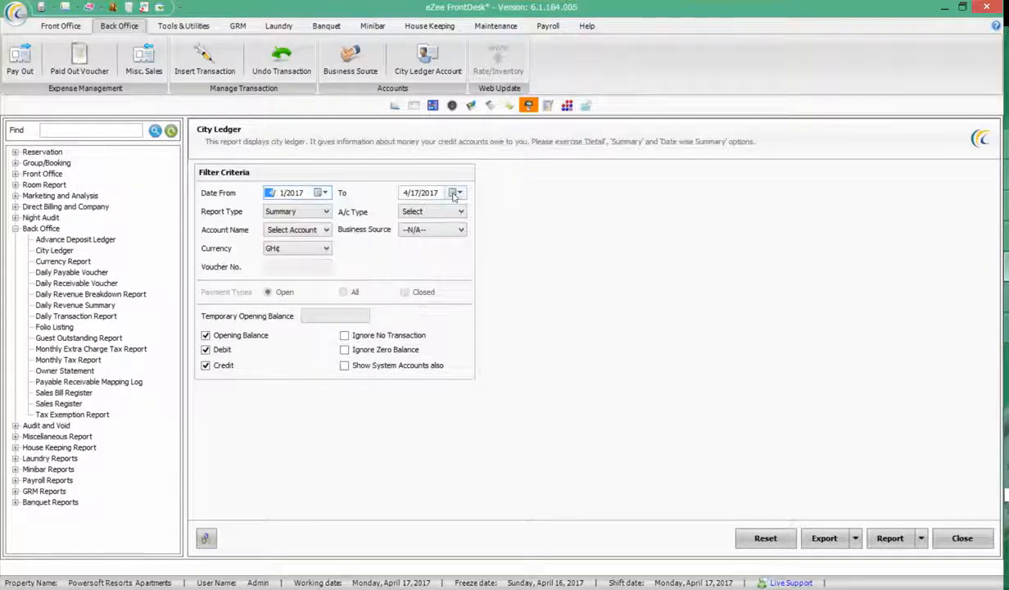
pyautogui.click(456, 193)
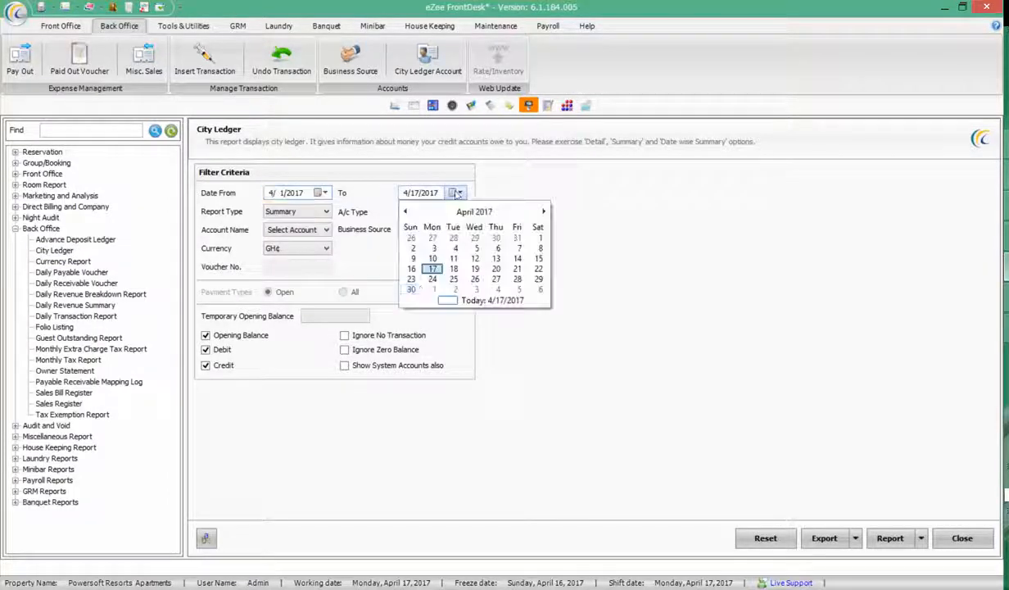
pyautogui.click(429, 268)
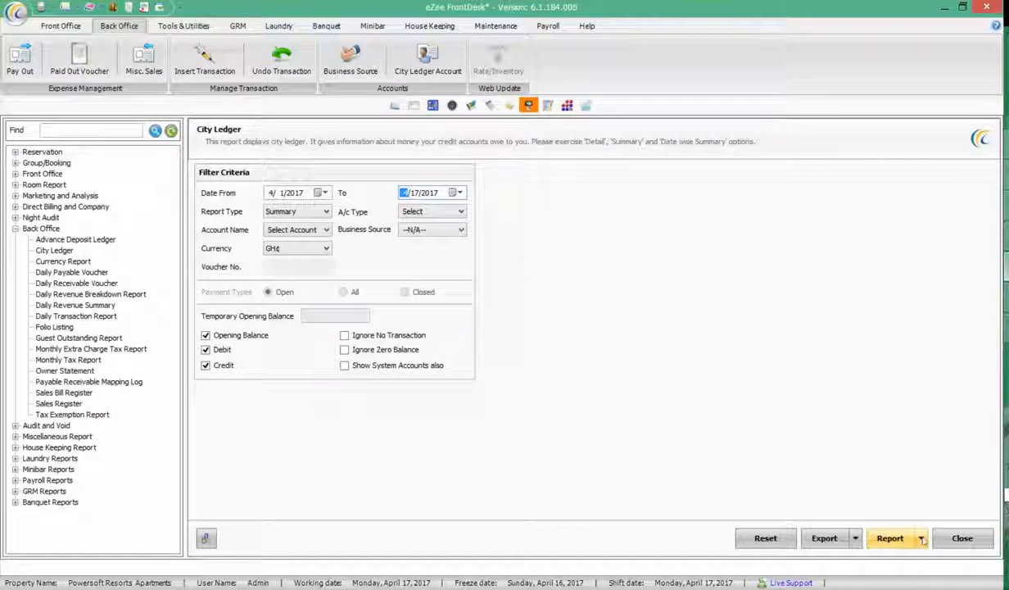
pyautogui.click(891, 539)
pyautogui.click(910, 562)
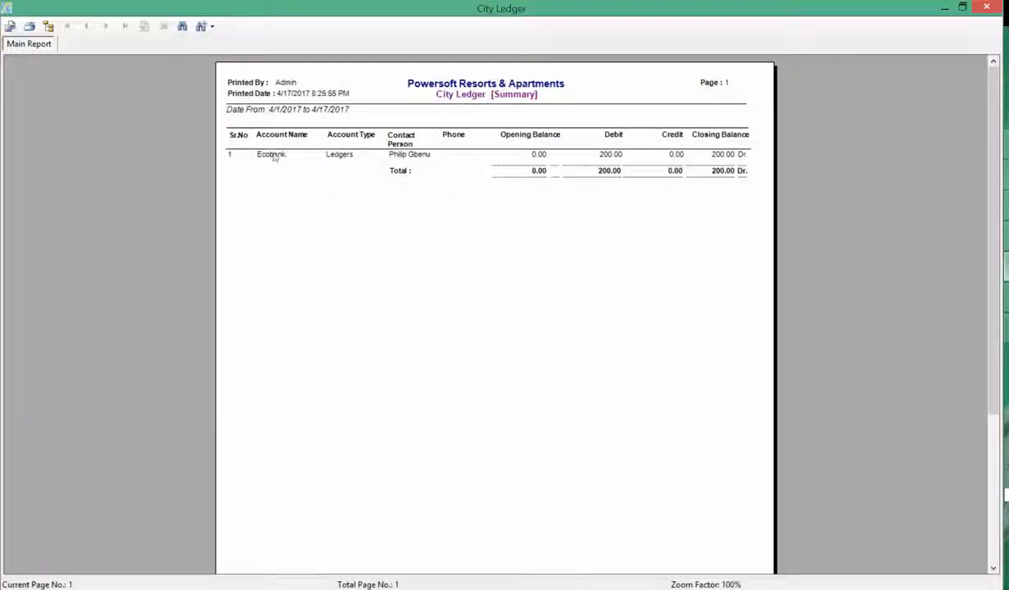
# Zoom the City Ledger summary preview to a custom 120%
pyautogui.click(200, 30)
pyautogui.click(227, 193)
pyautogui.write('120')
pyautogui.press('Return')
# Check Ecobank's 0.00 opening balance, 200.00 debit and 200.00 closing balance, then close the preview
pyautogui.click(230, 175)
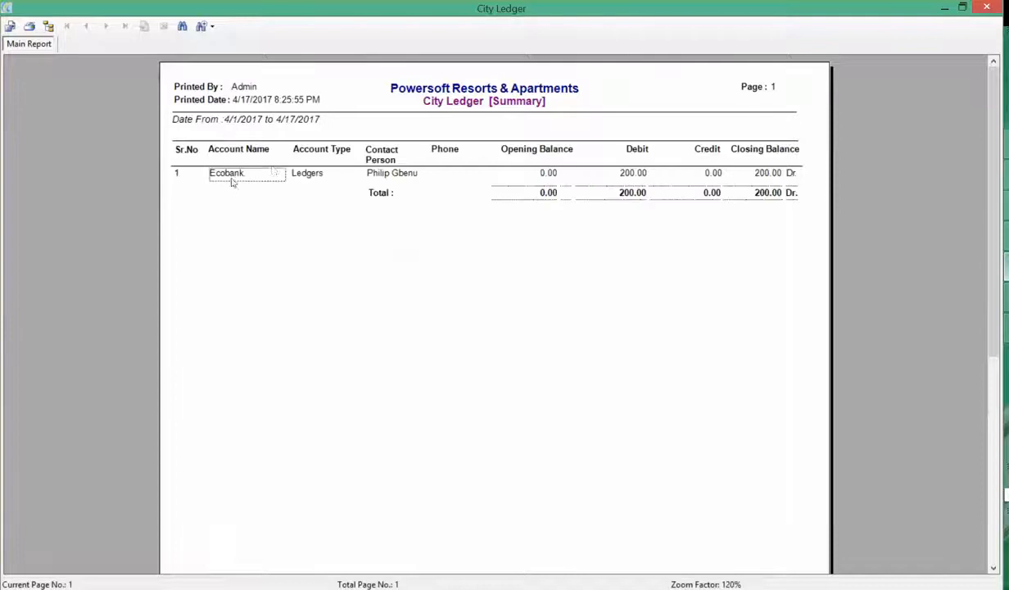
pyautogui.click(546, 174)
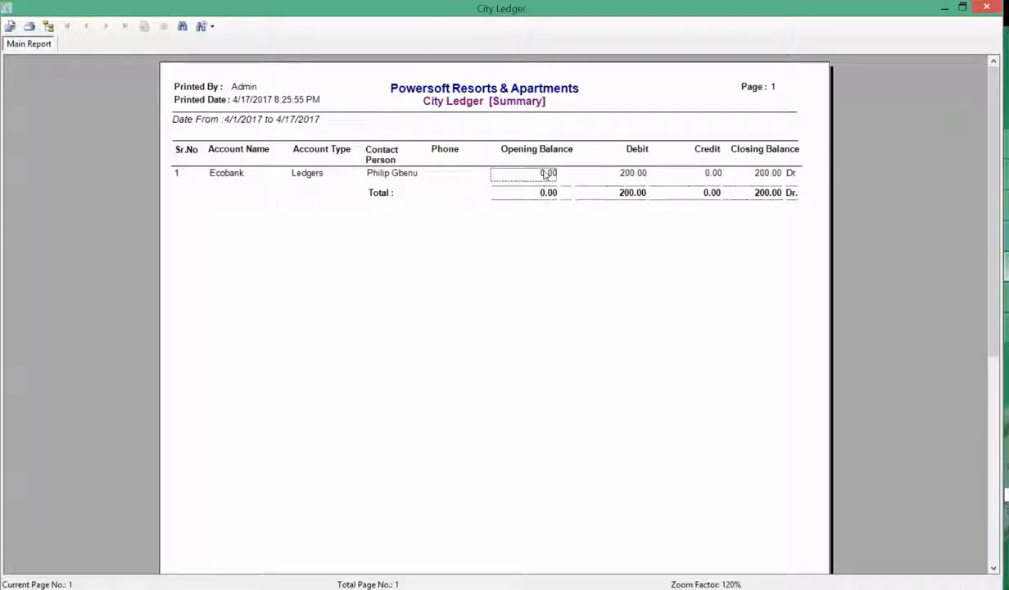
pyautogui.click(635, 175)
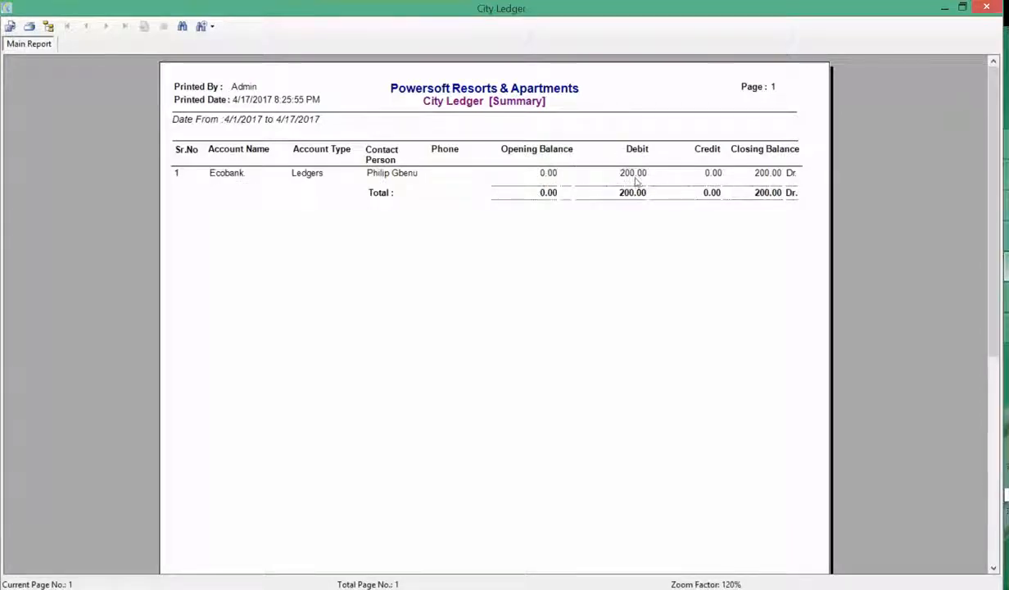
pyautogui.click(755, 175)
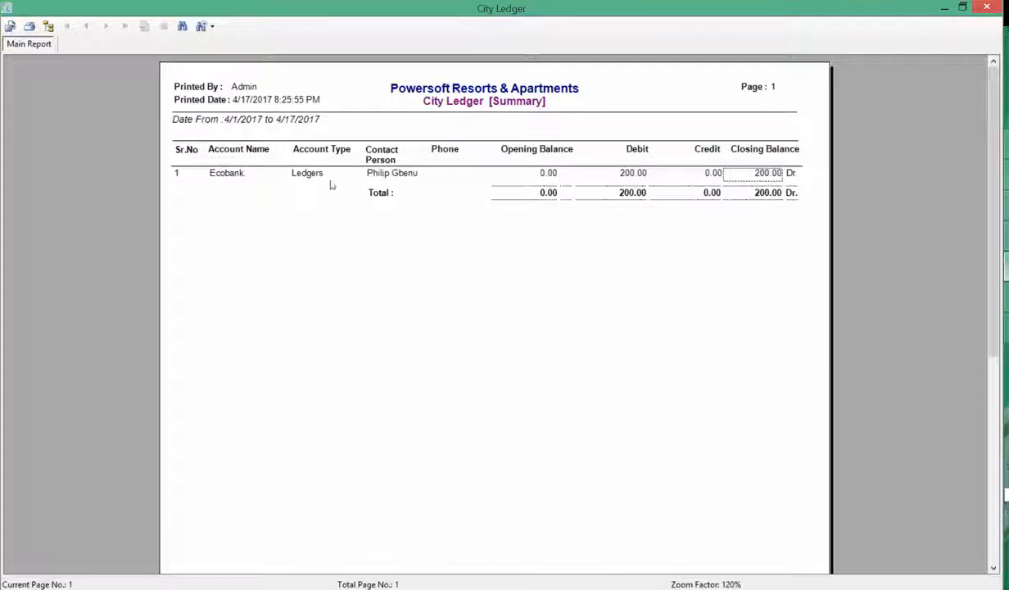
pyautogui.click(641, 176)
pyautogui.click(986, 6)
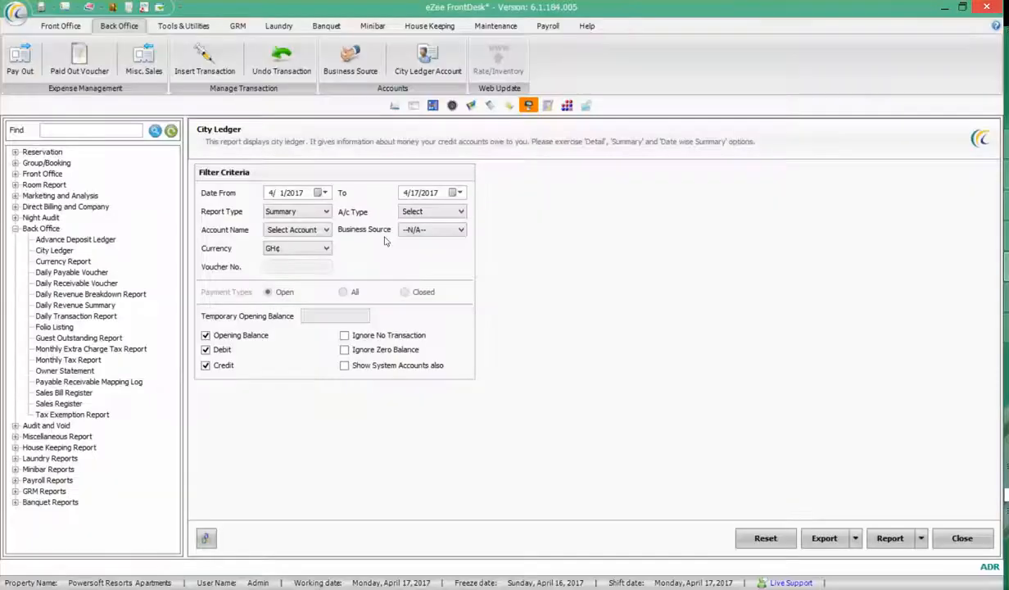
# Switch the City Ledger report type from Summary to Detail and generate the 4/1–4/17/2017 preview
pyautogui.click(295, 212)
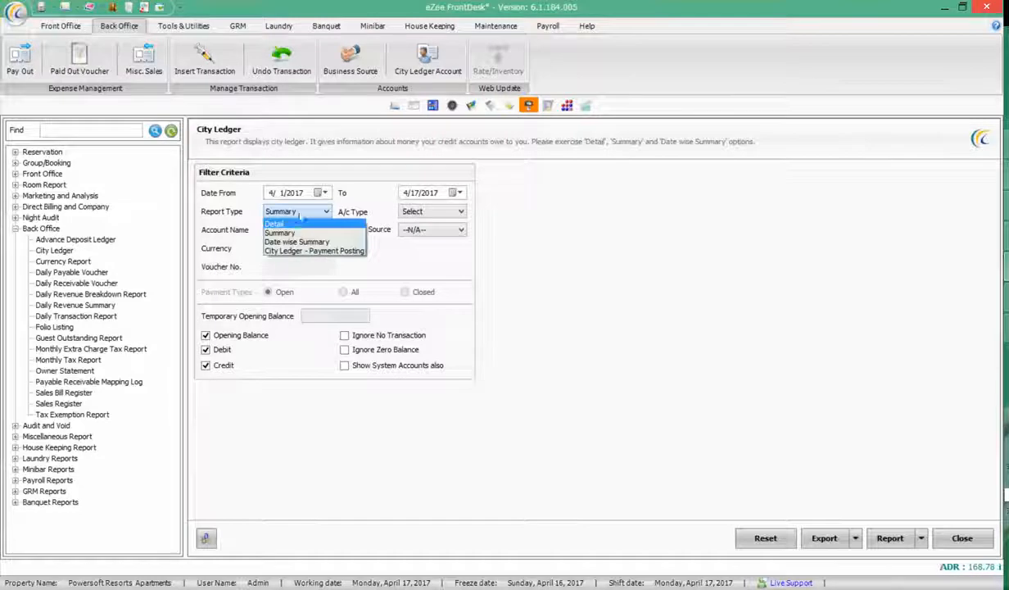
pyautogui.click(286, 231)
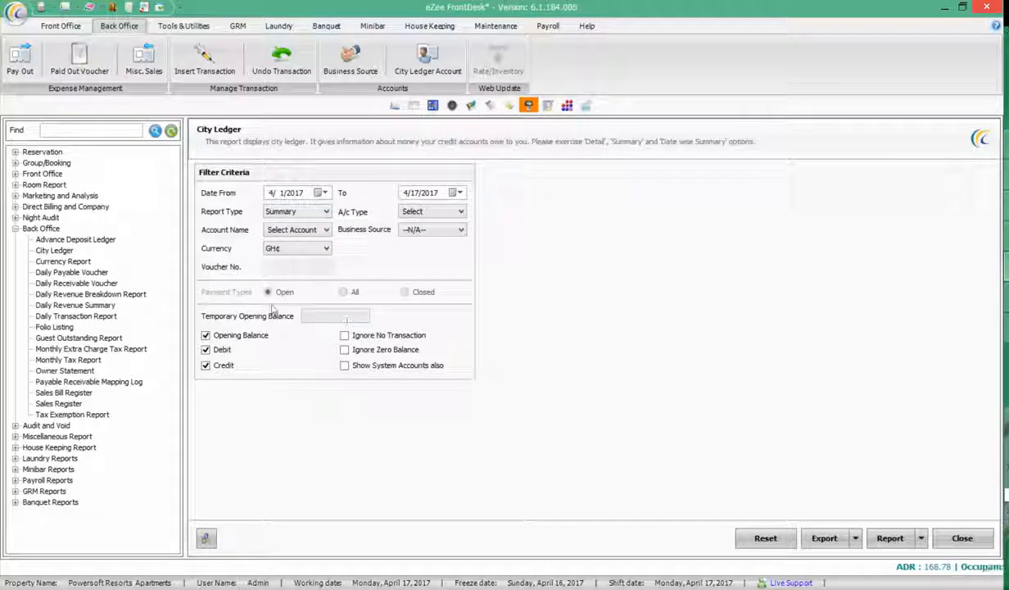
pyautogui.click(304, 211)
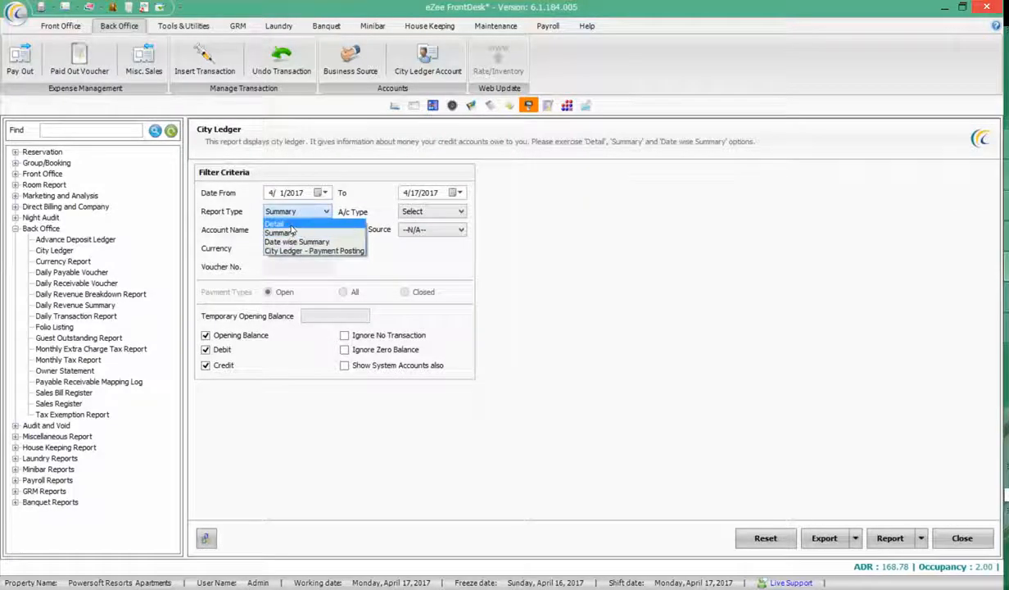
pyautogui.click(283, 221)
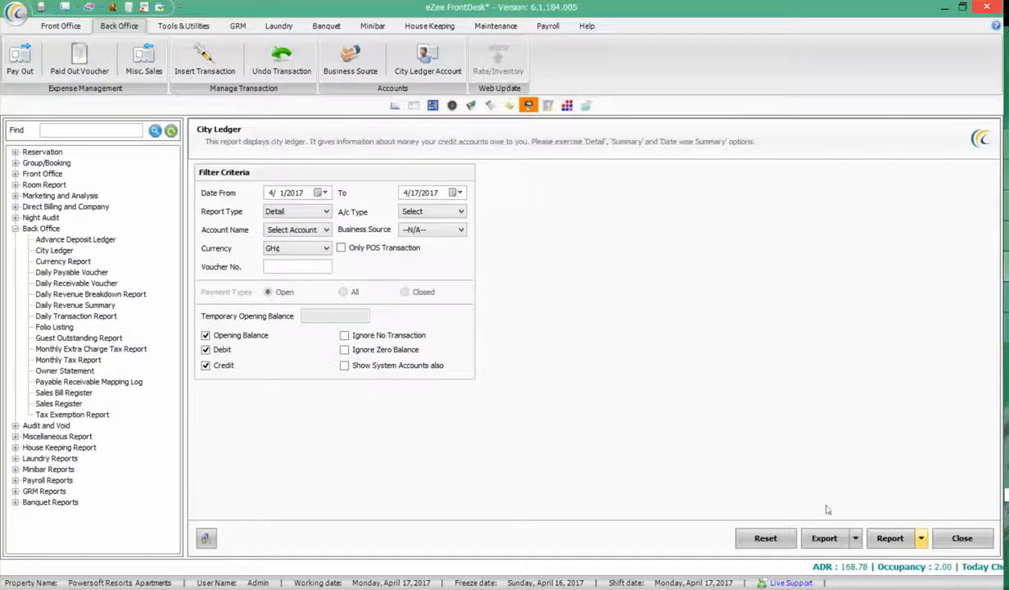
pyautogui.click(889, 538)
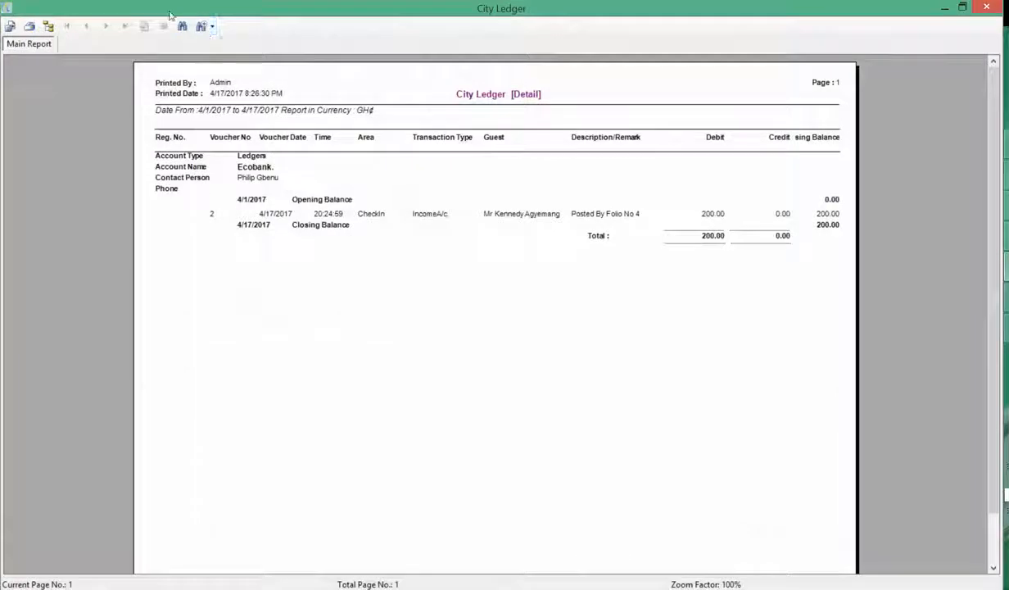
# Check the Detail report's 0.00 opening balance and voucher 2 dated 4/17/2017 at 20:24:59
pyautogui.click(499, 100)
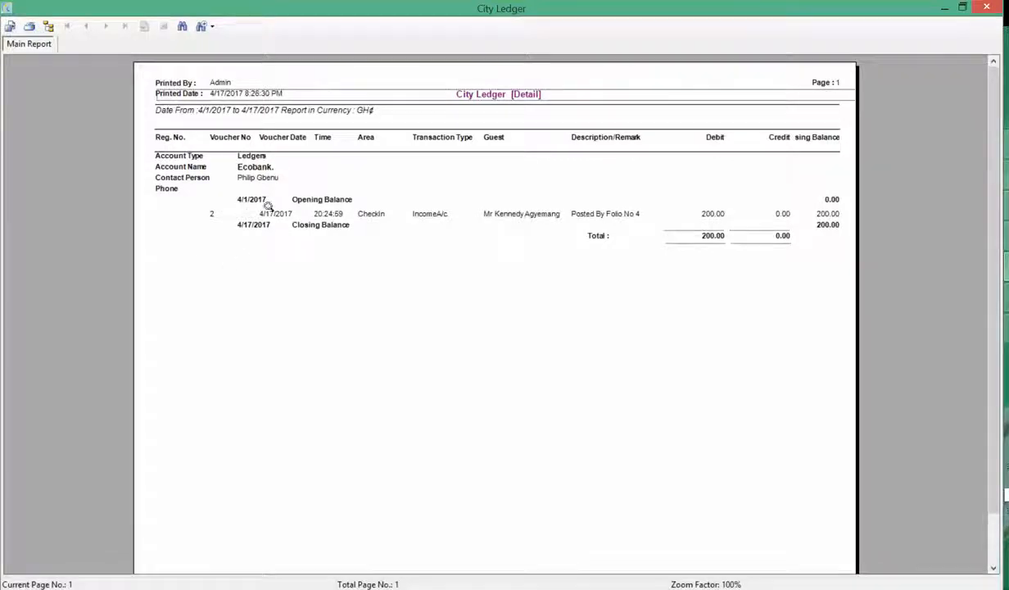
pyautogui.click(316, 199)
pyautogui.click(830, 201)
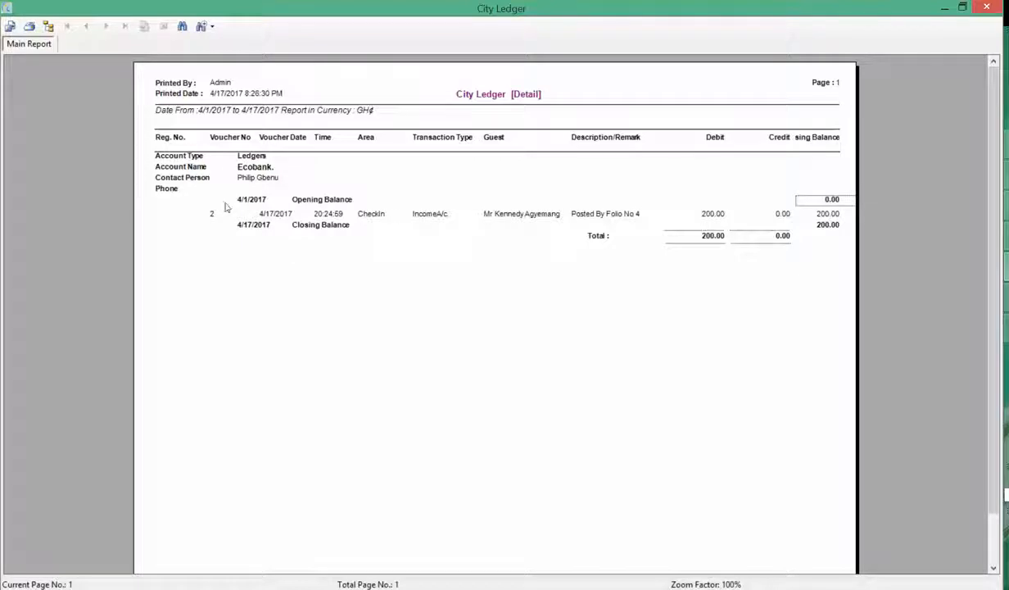
pyautogui.click(212, 216)
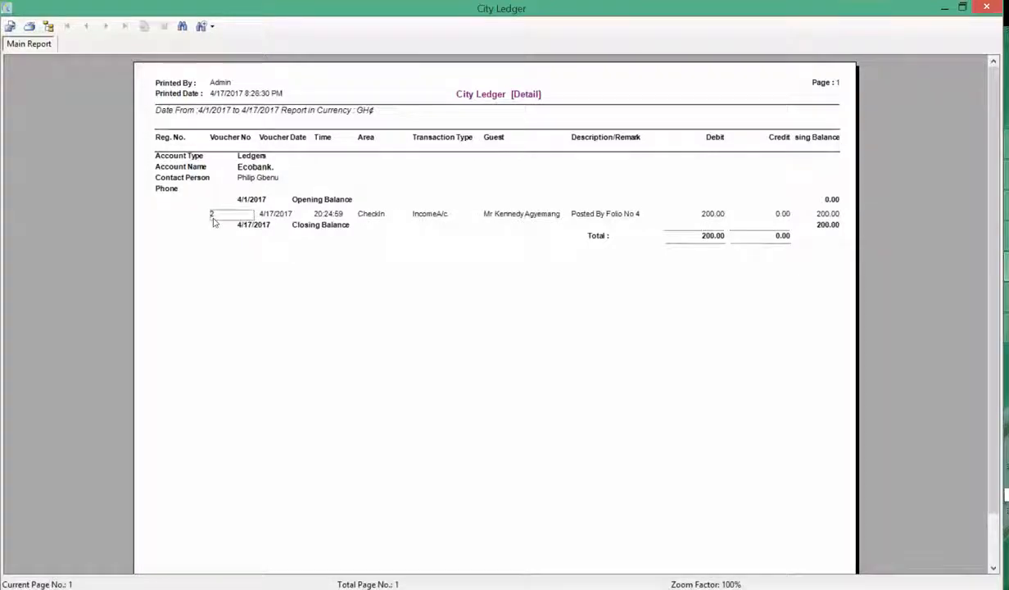
pyautogui.click(276, 215)
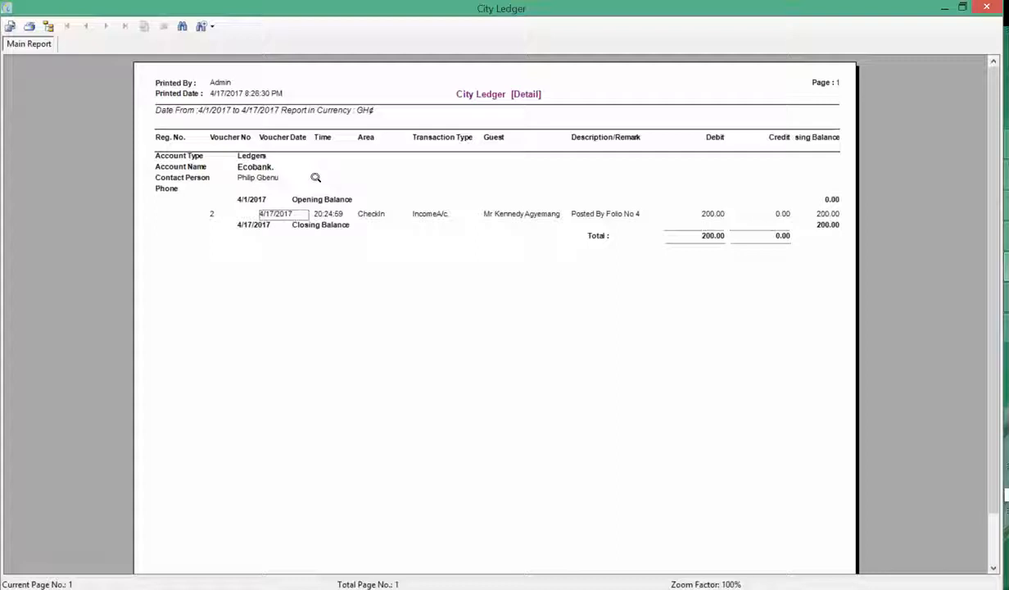
pyautogui.click(333, 215)
# Review the CheckIn IncomeA/c. posting, its Folio No 4 remark and 200.00 debit, then return to the room plan
pyautogui.click(378, 214)
pyautogui.click(426, 215)
pyautogui.click(515, 211)
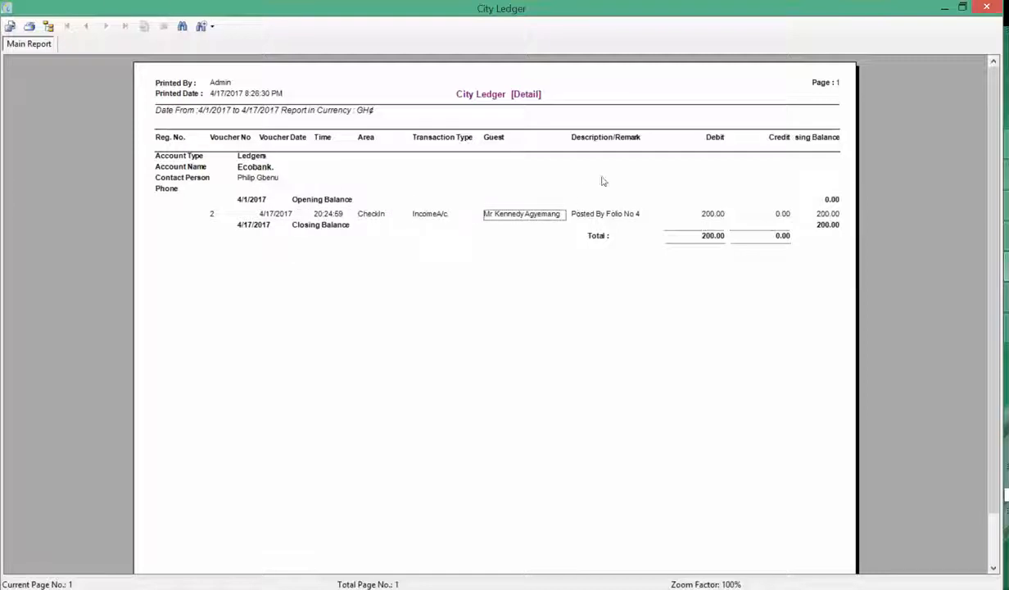
pyautogui.click(623, 214)
pyautogui.click(703, 218)
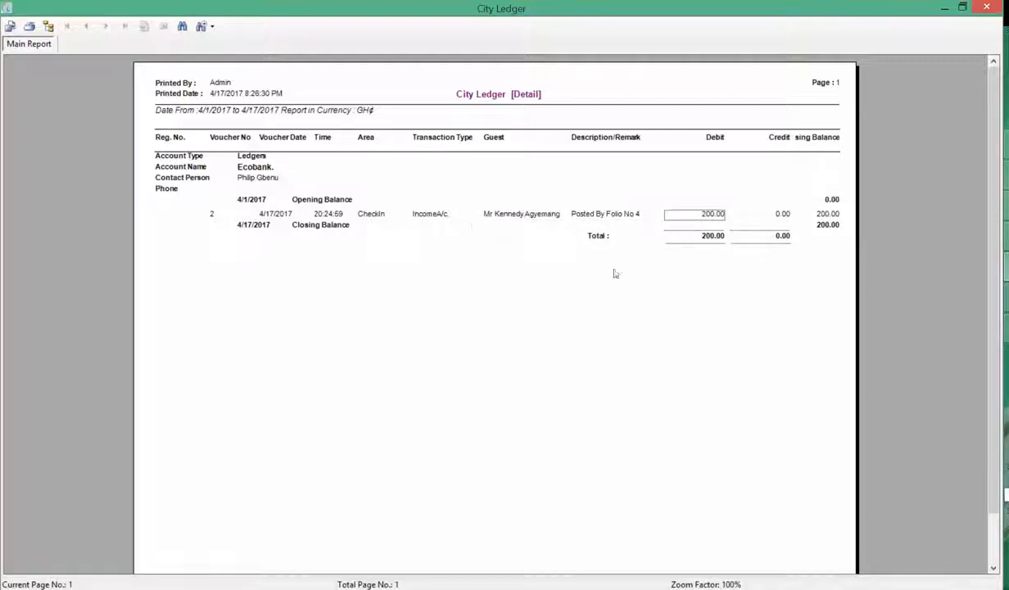
pyautogui.click(633, 216)
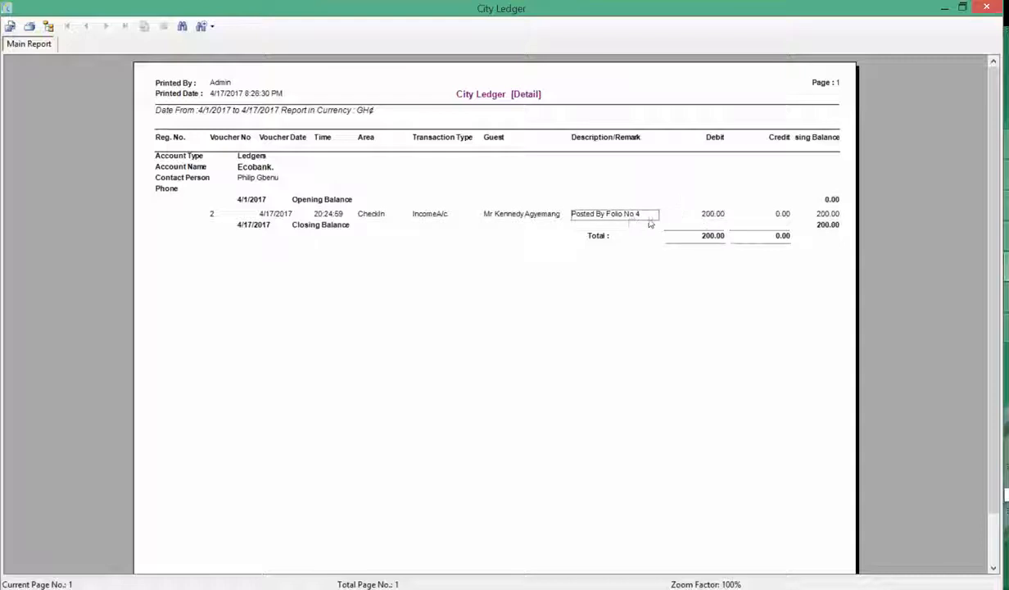
pyautogui.click(986, 9)
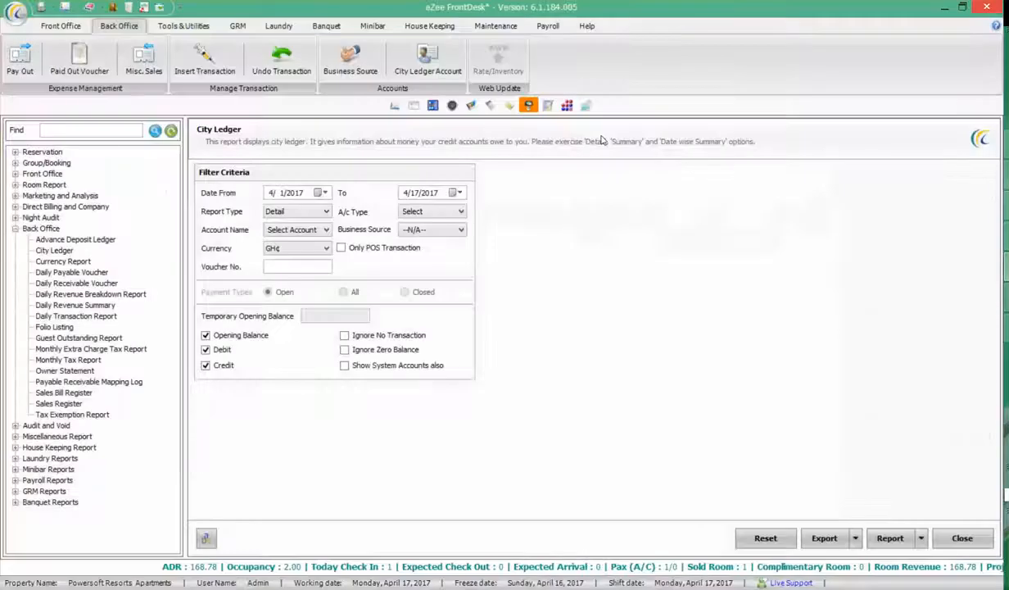
pyautogui.click(395, 106)
# Open City Ledger Account, tick Ecobank and show its invoices, listing Folio 4's 200.00 invoice
pyautogui.click(70, 267)
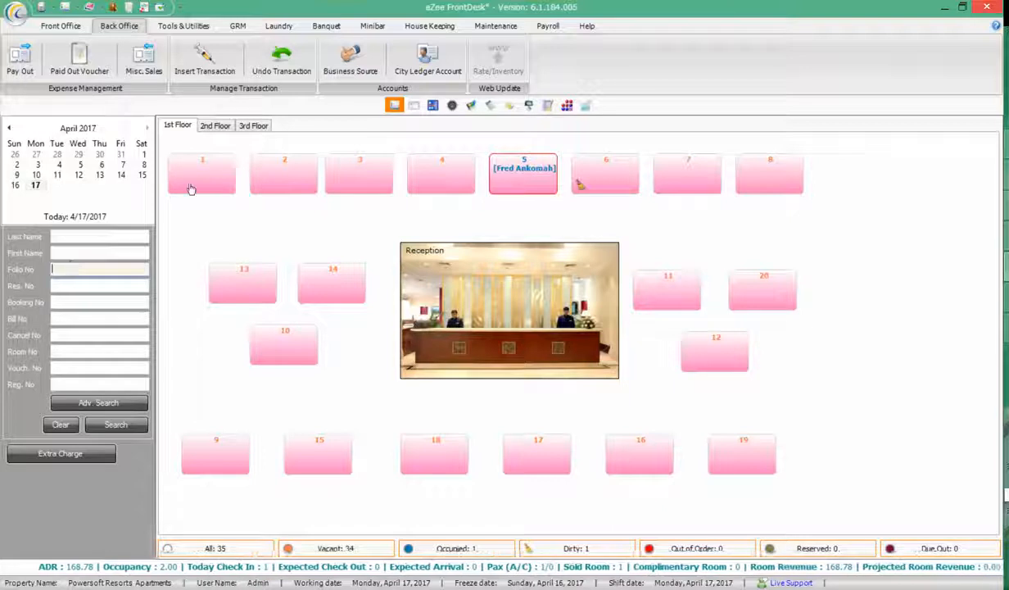
pyautogui.click(426, 68)
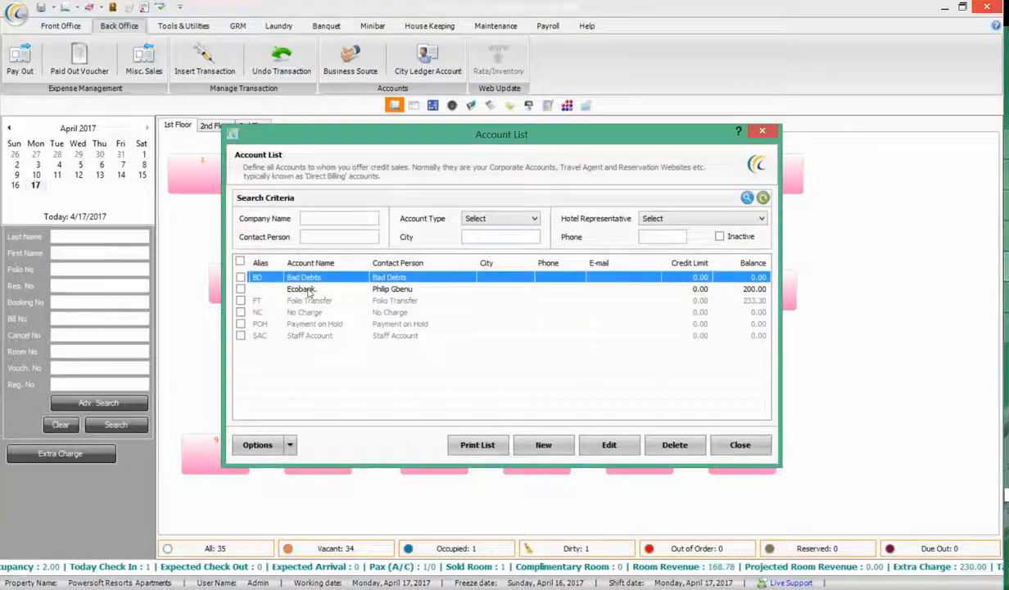
pyautogui.click(254, 288)
pyautogui.click(240, 288)
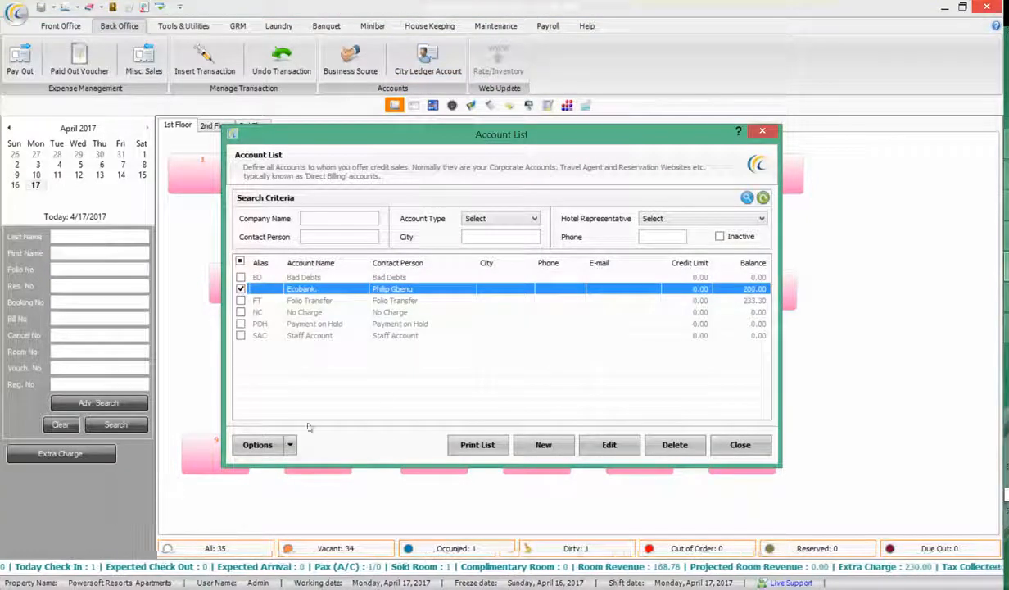
pyautogui.click(291, 445)
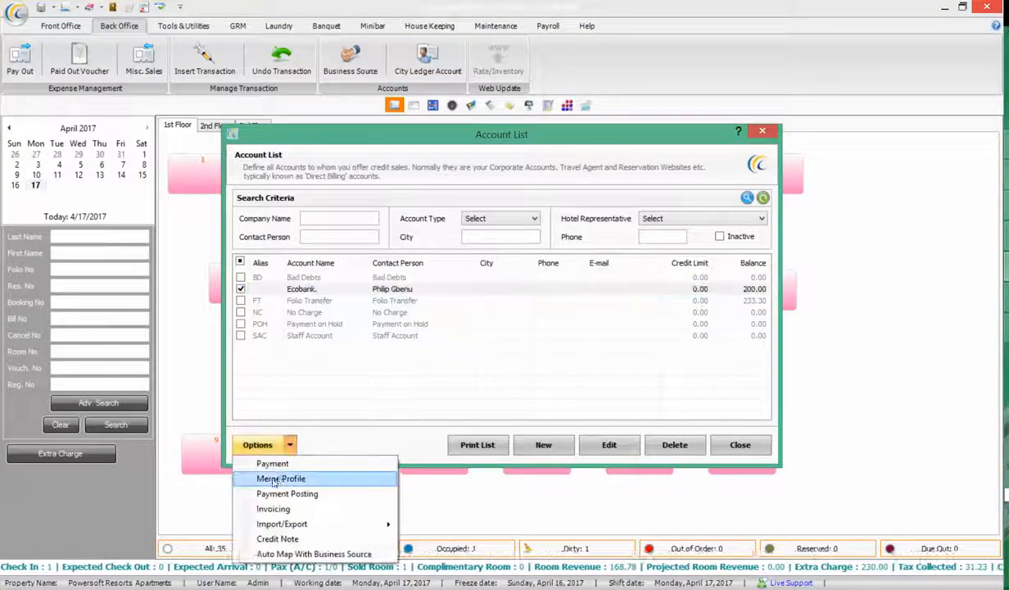
pyautogui.click(274, 509)
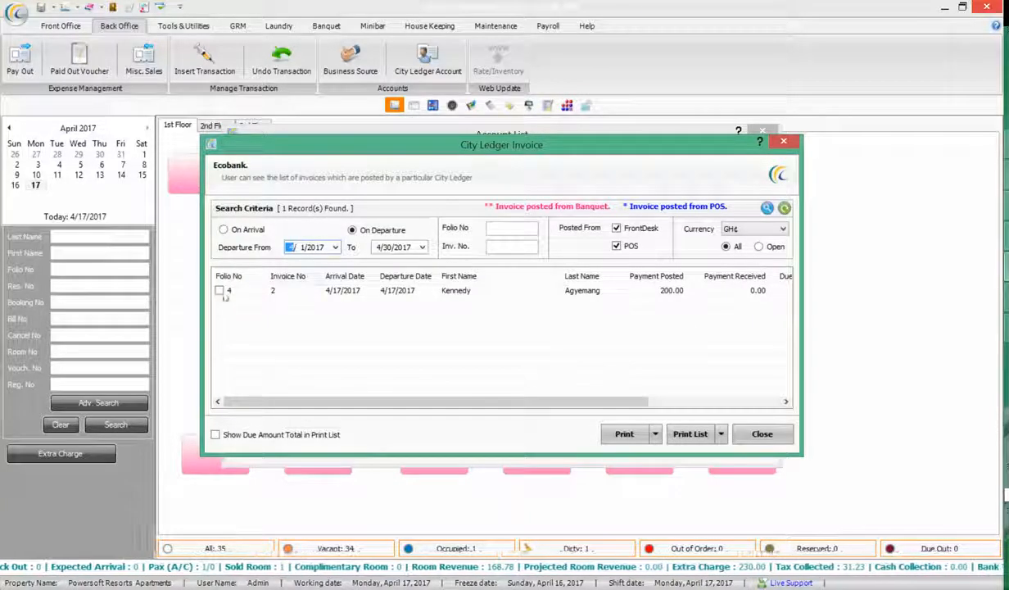
# Tick Folio 4's invoice and preview its Invoice Summary, then close the preview
pyautogui.click(225, 291)
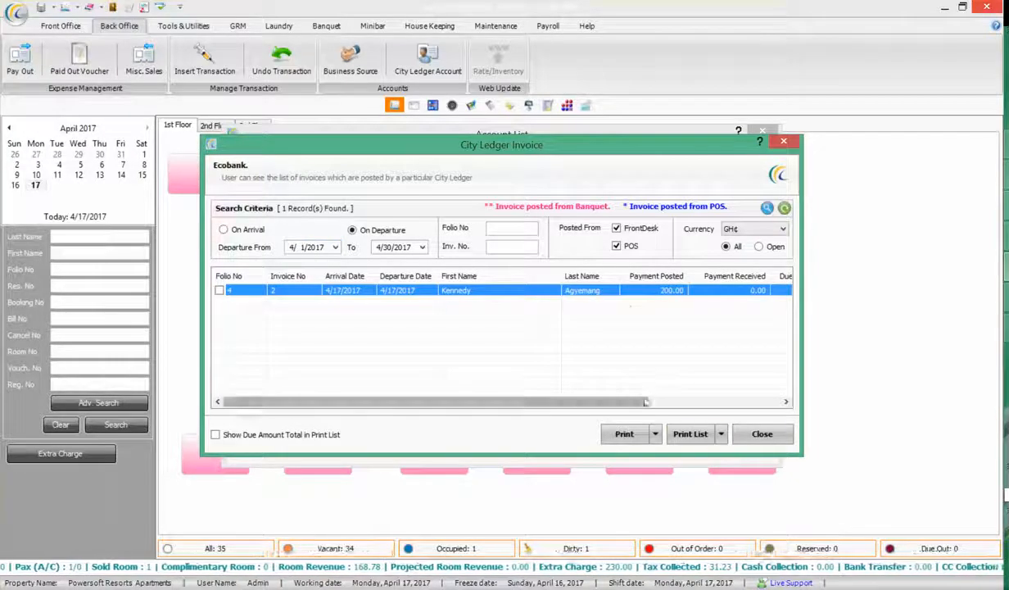
pyautogui.click(655, 434)
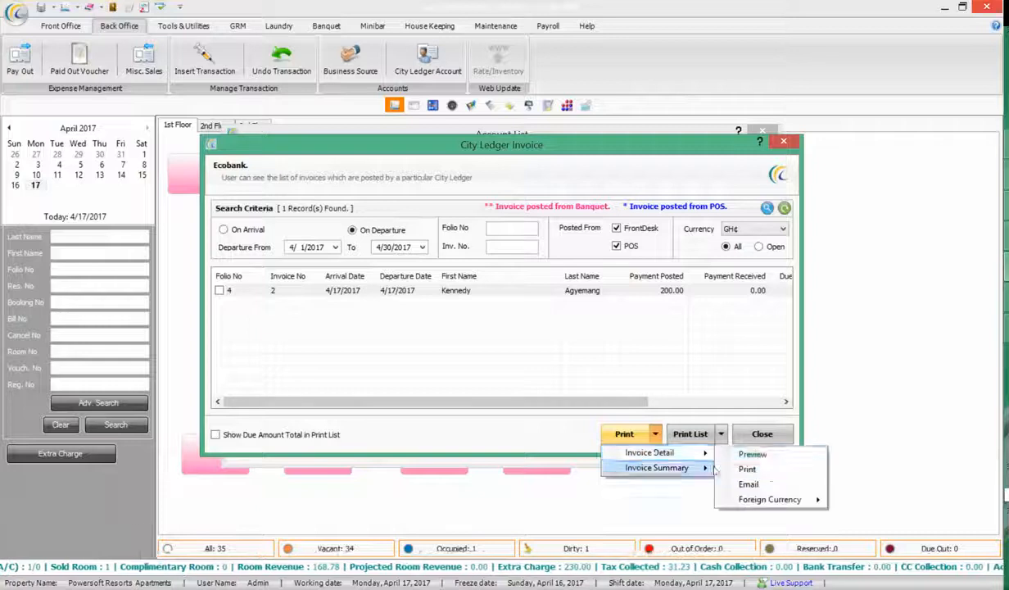
pyautogui.moveTo(653, 467)
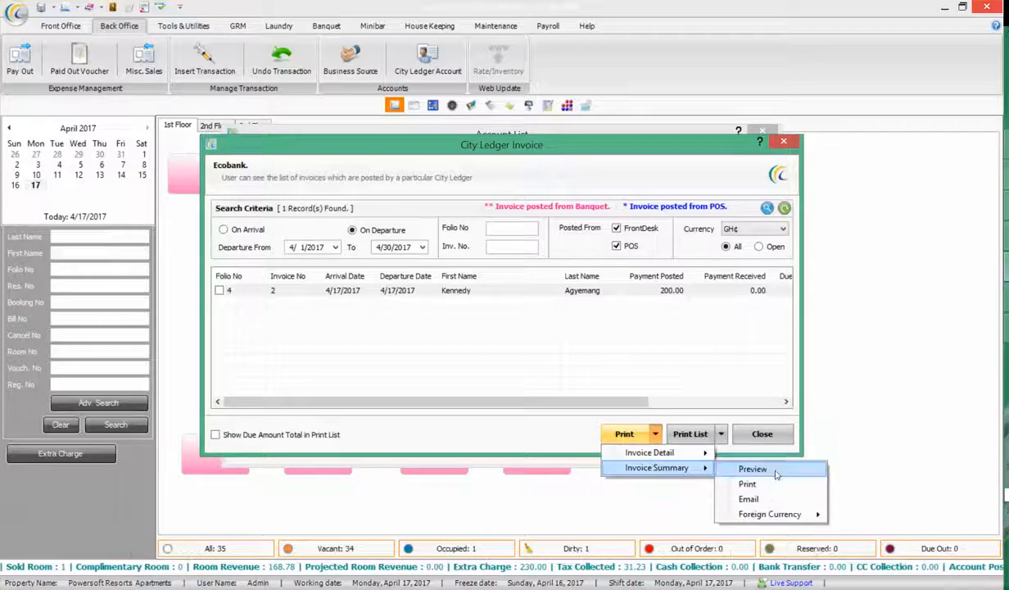
pyautogui.click(752, 454)
pyautogui.click(565, 324)
pyautogui.click(487, 291)
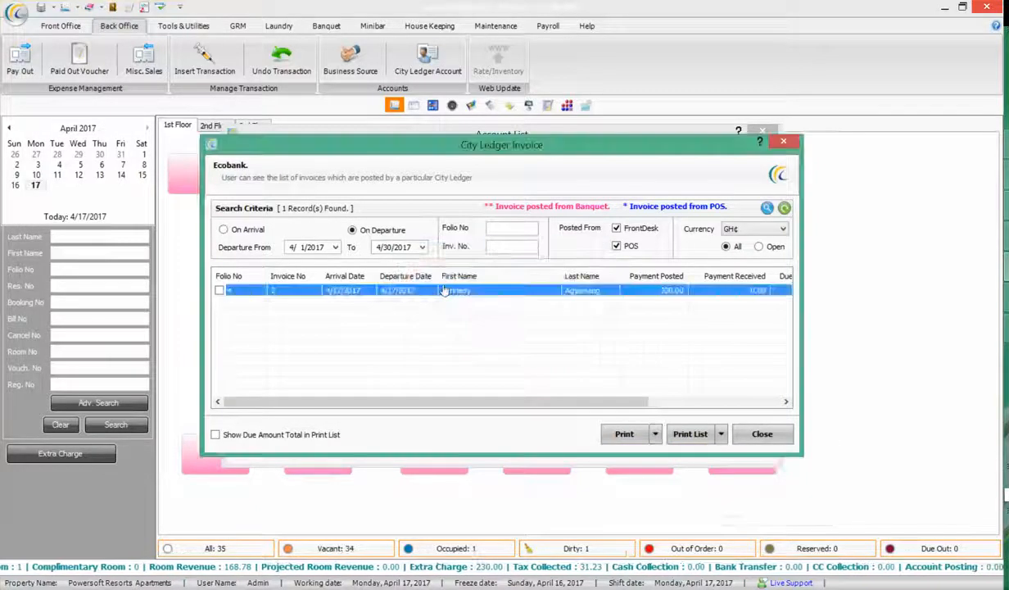
pyautogui.click(219, 290)
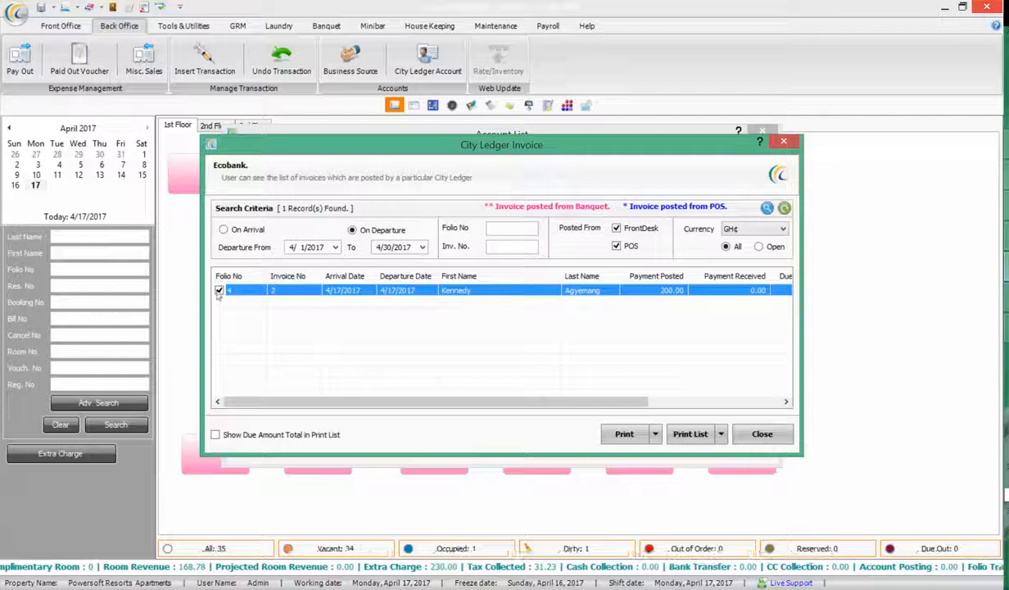
pyautogui.click(655, 435)
pyautogui.moveTo(680, 468)
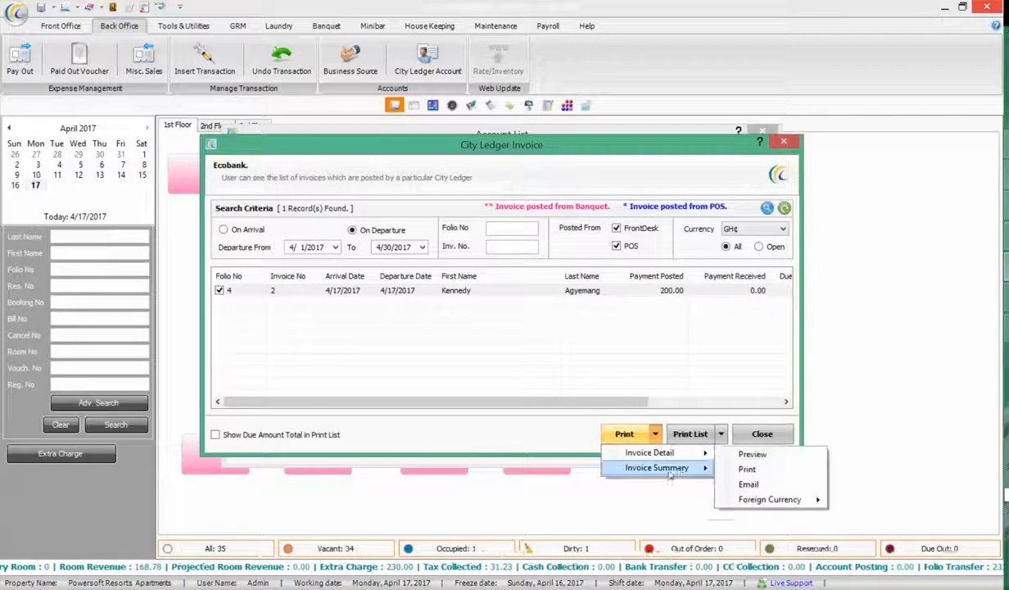
pyautogui.click(747, 483)
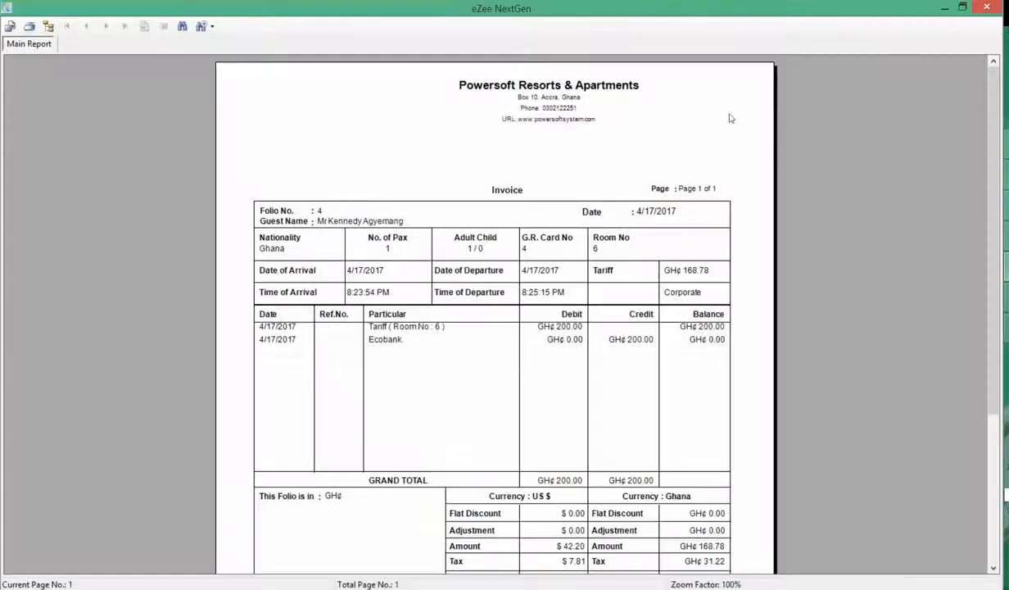
pyautogui.click(995, 10)
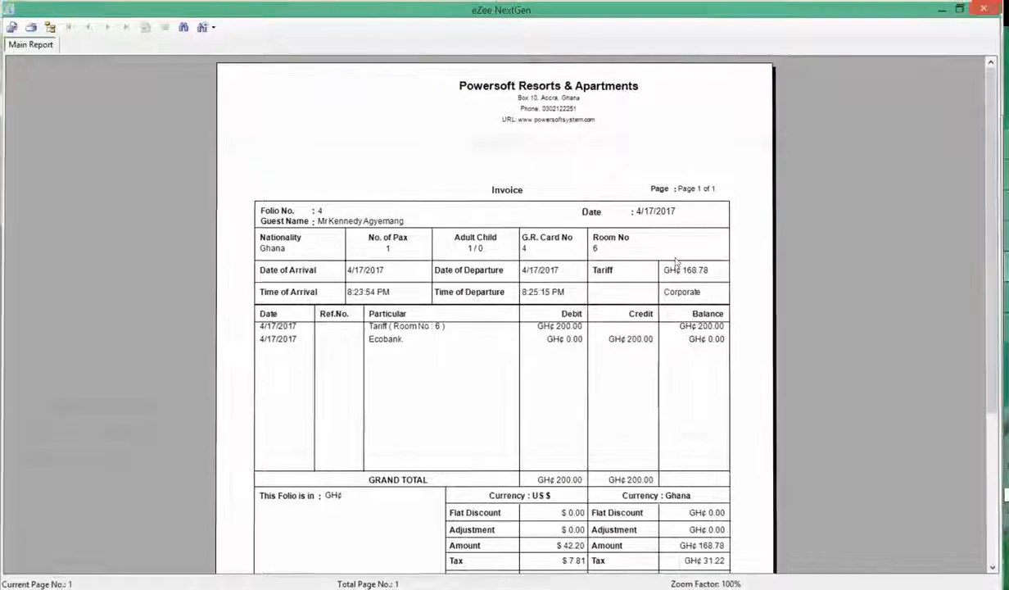
# Preview the Invoice Detail for Folio 4 and close it
pyautogui.click(656, 434)
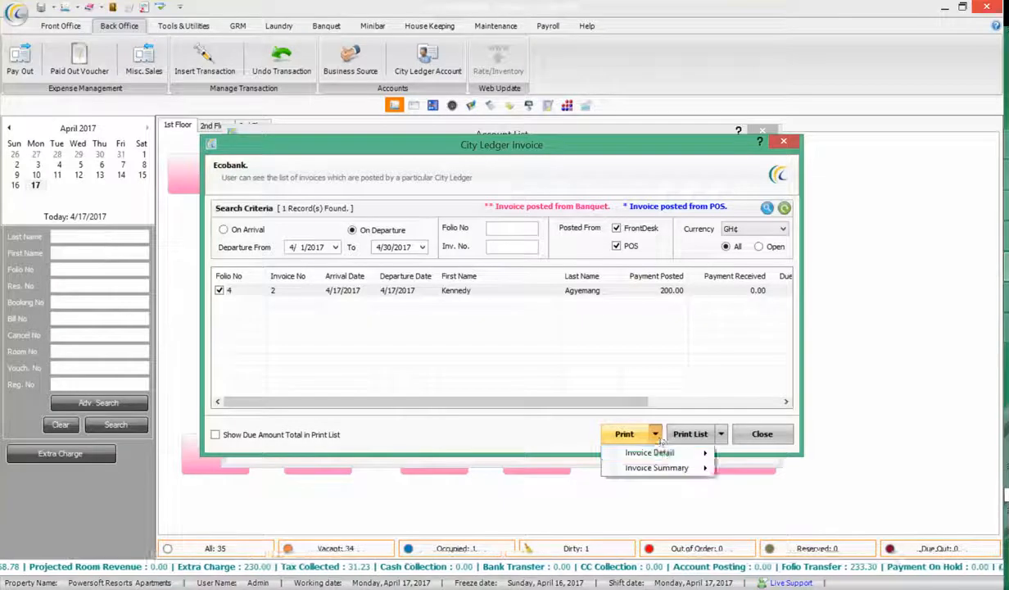
pyautogui.moveTo(658, 450)
pyautogui.click(743, 455)
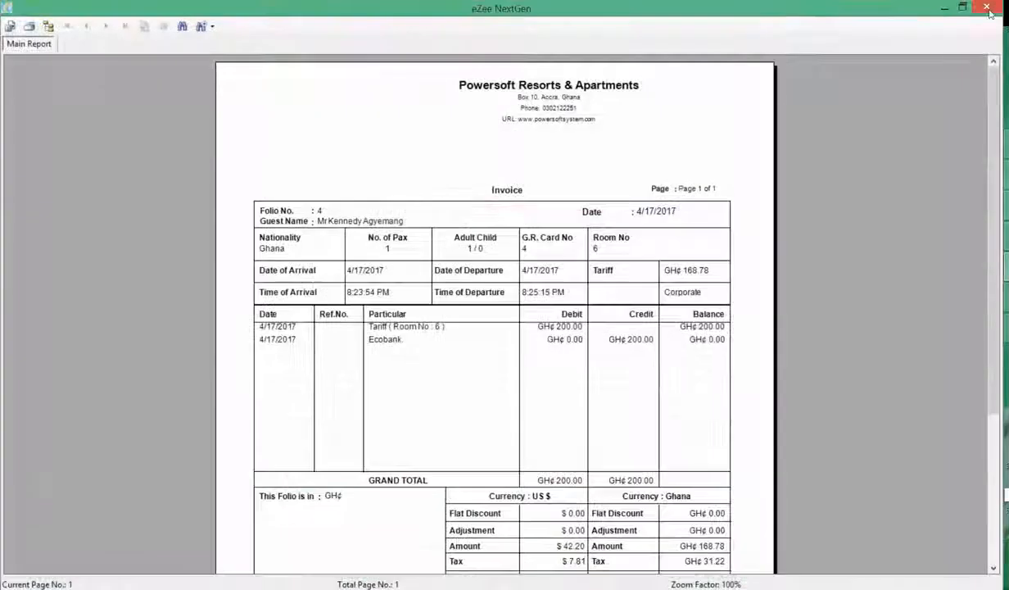
pyautogui.click(987, 7)
# Preview Ecobank's full invoice list, checking invoice 2's 200.00 posted, 0.00 received and 200.00 due
pyautogui.click(721, 434)
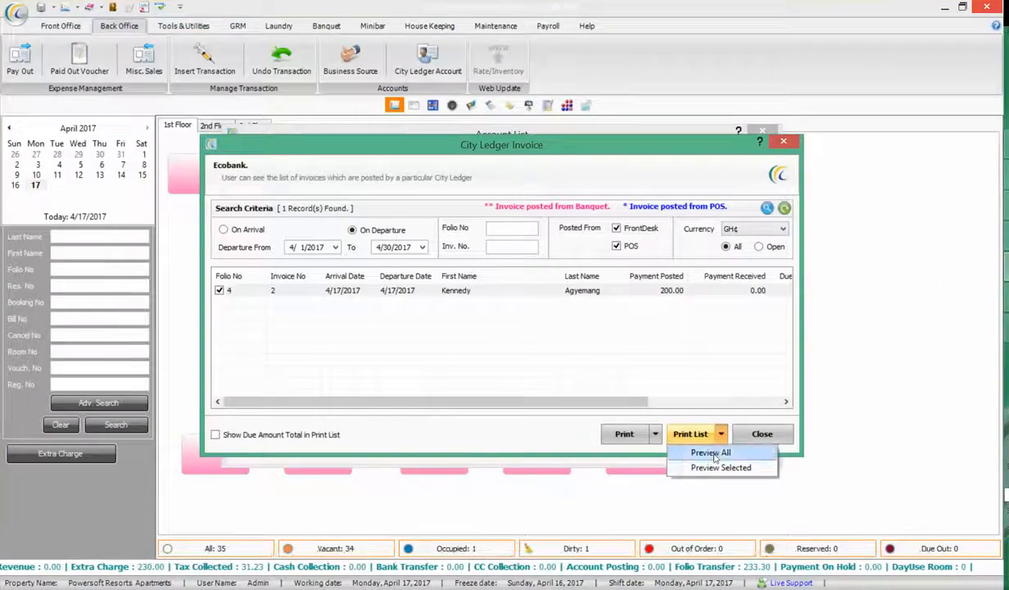
pyautogui.click(711, 453)
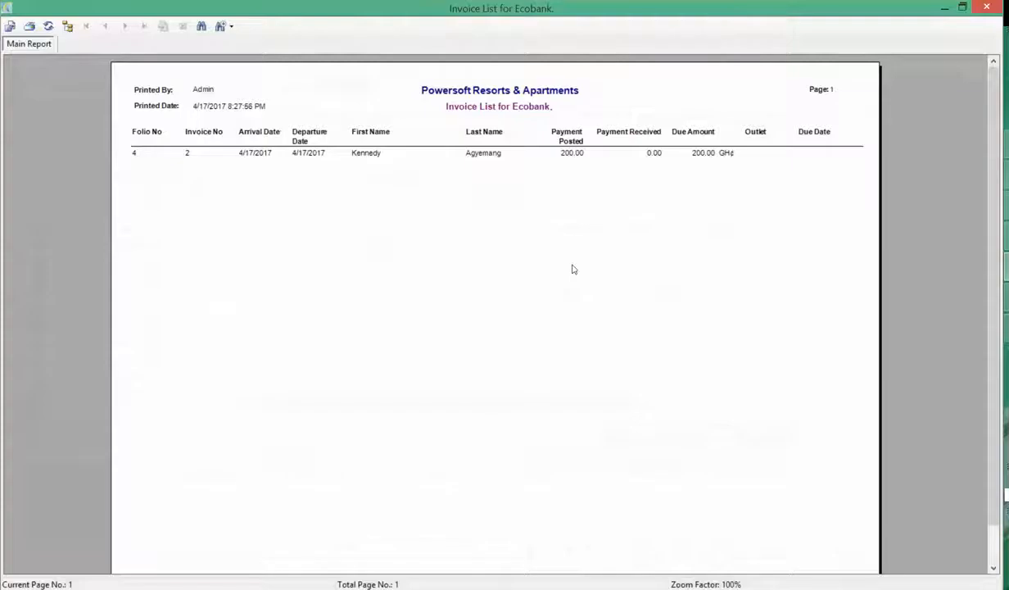
pyautogui.click(460, 112)
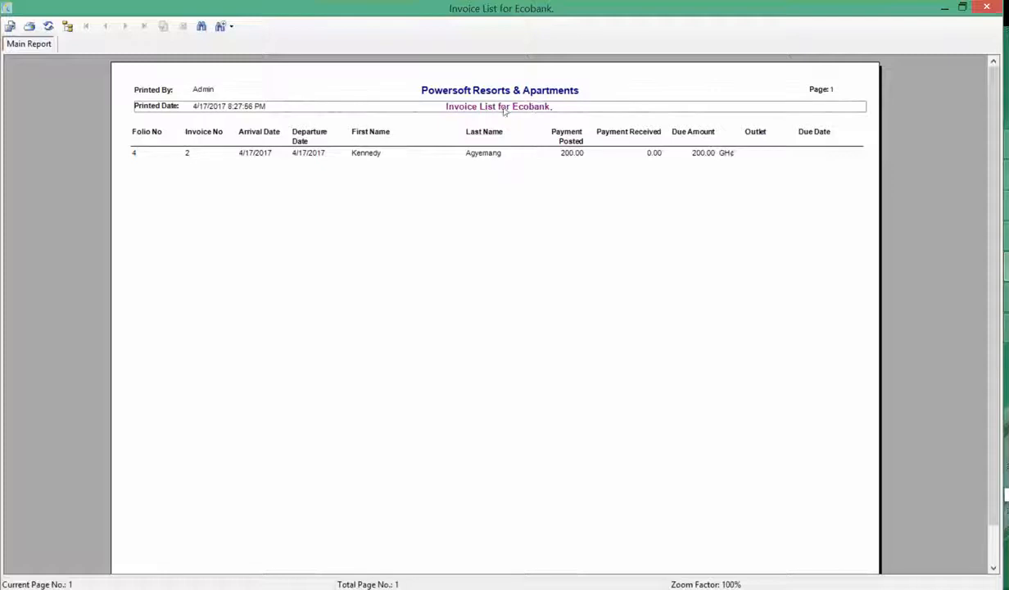
pyautogui.click(141, 155)
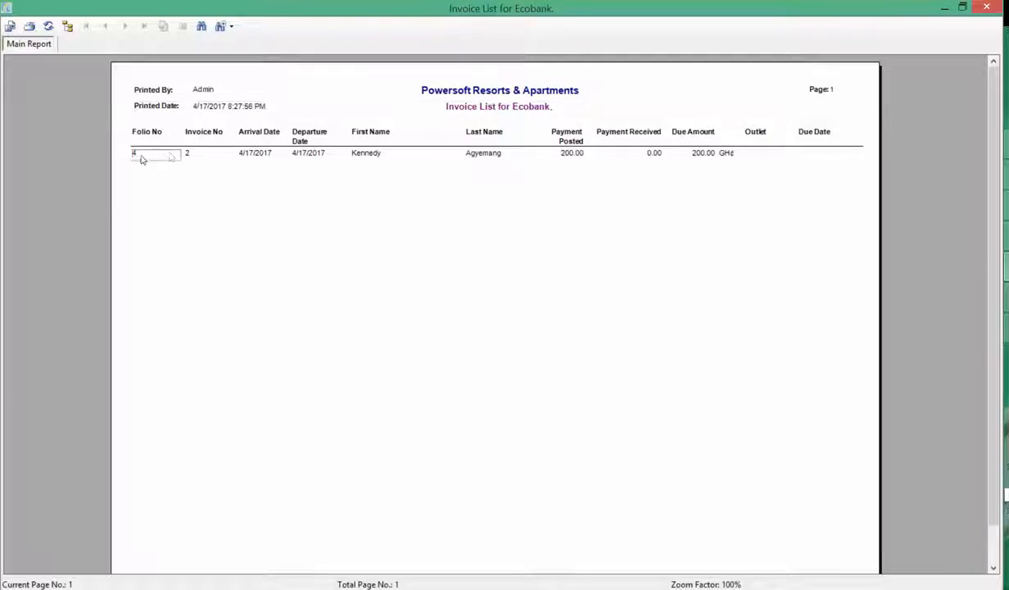
pyautogui.click(193, 155)
pyautogui.click(262, 155)
pyautogui.click(305, 155)
pyautogui.click(363, 153)
pyautogui.click(481, 151)
pyautogui.click(563, 155)
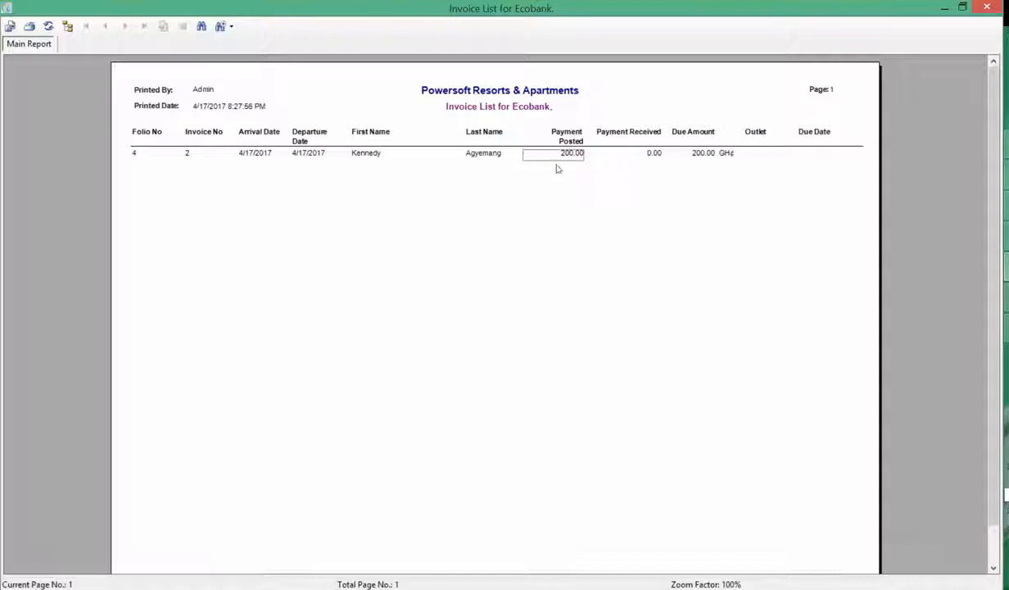
pyautogui.click(702, 156)
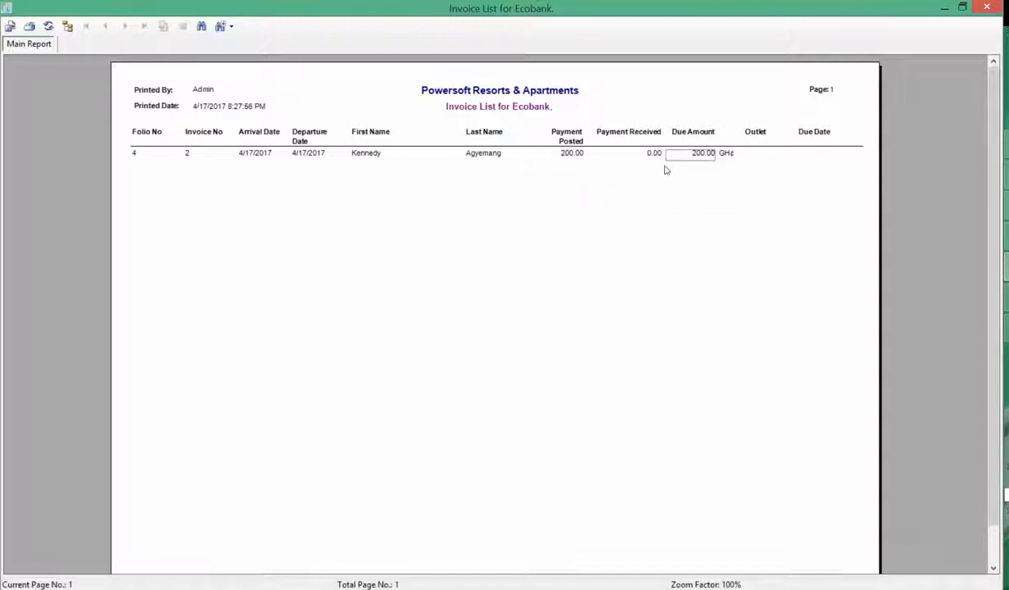
pyautogui.click(641, 156)
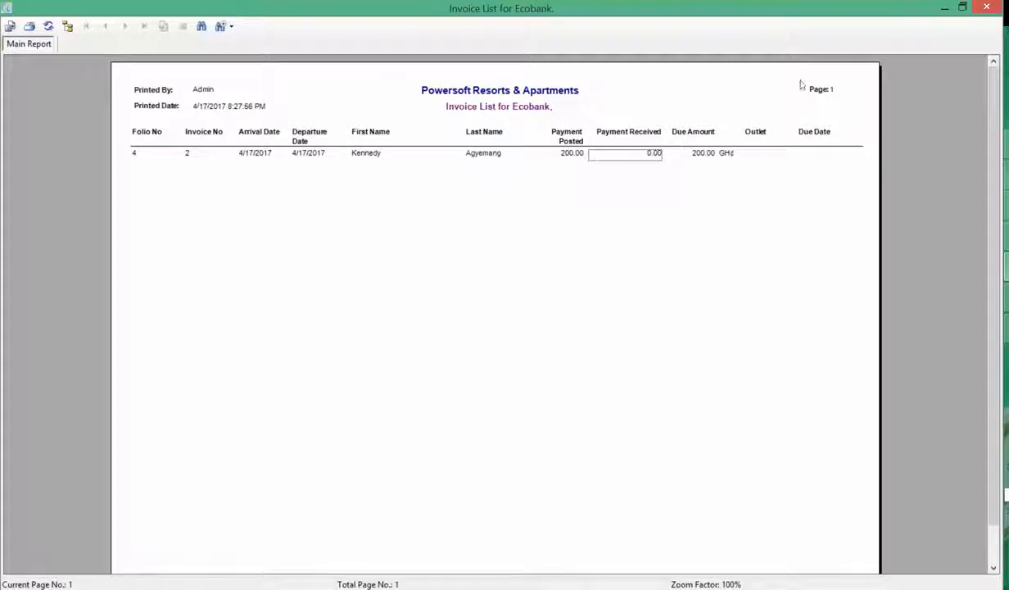
pyautogui.click(986, 8)
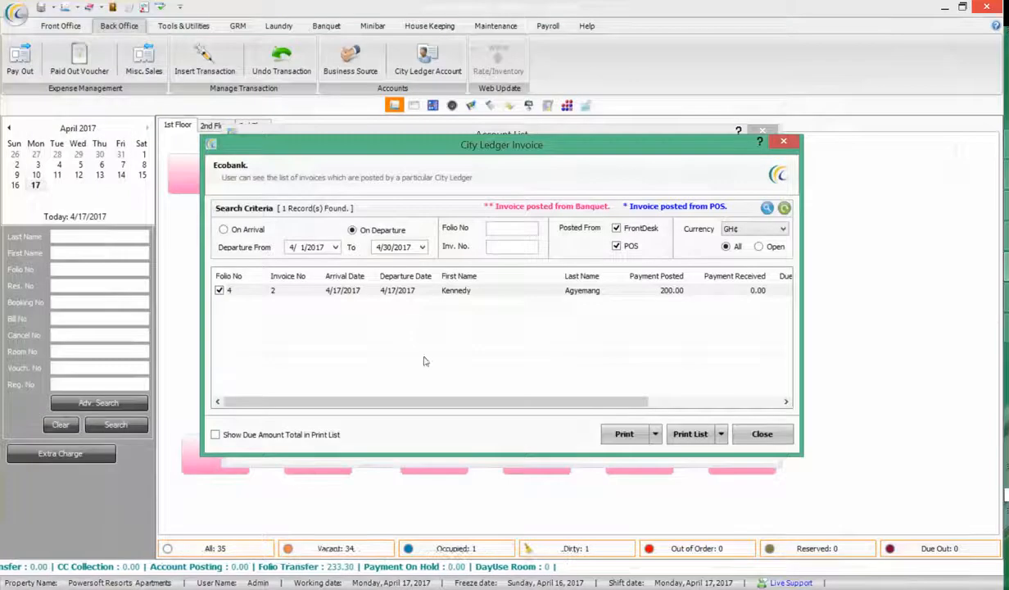
# Close the invoice and account lists, then open Ecobank's payment list
pyautogui.click(763, 434)
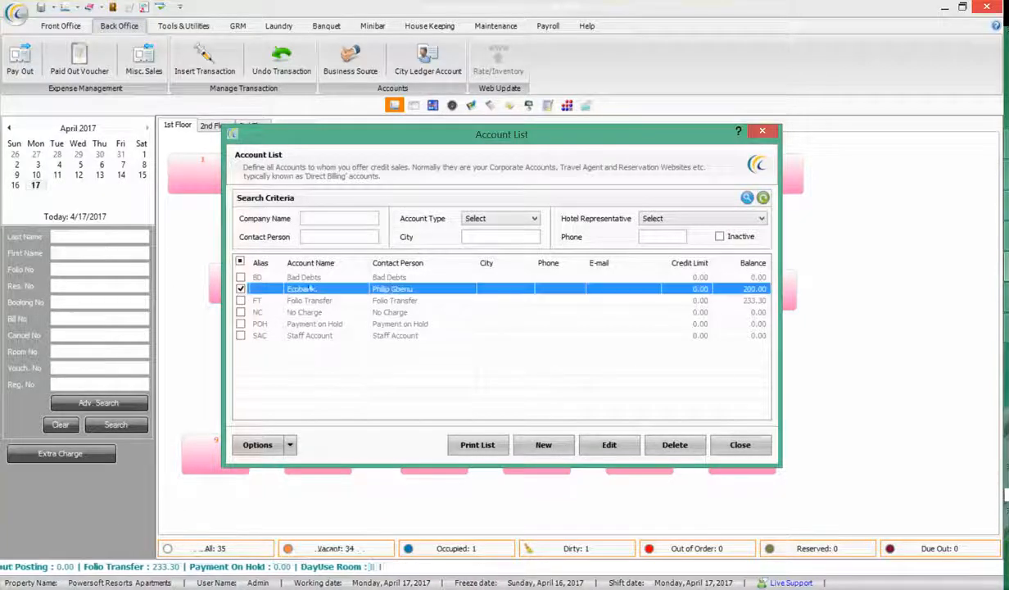
pyautogui.click(743, 446)
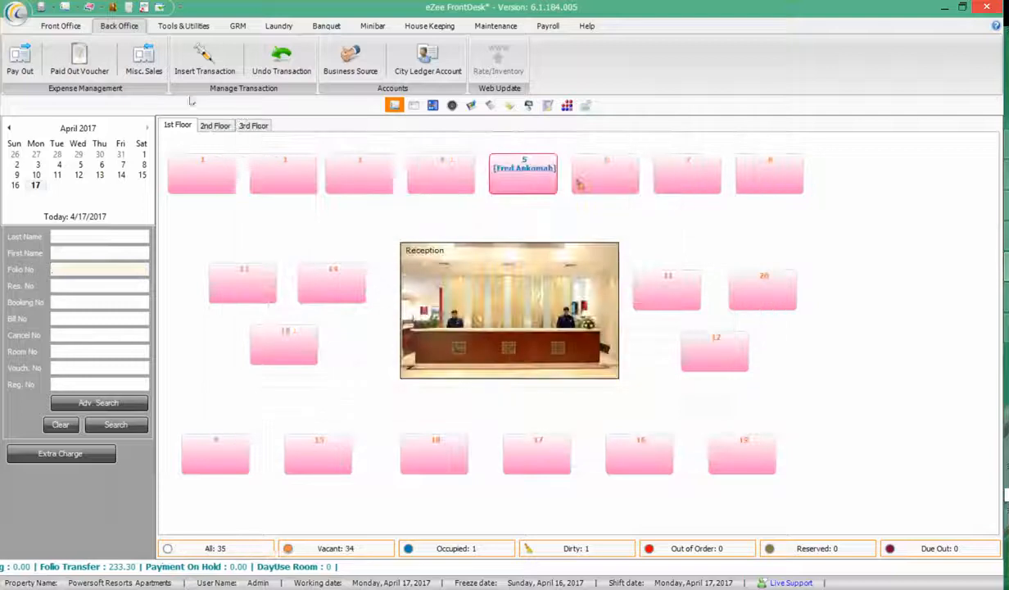
pyautogui.click(426, 59)
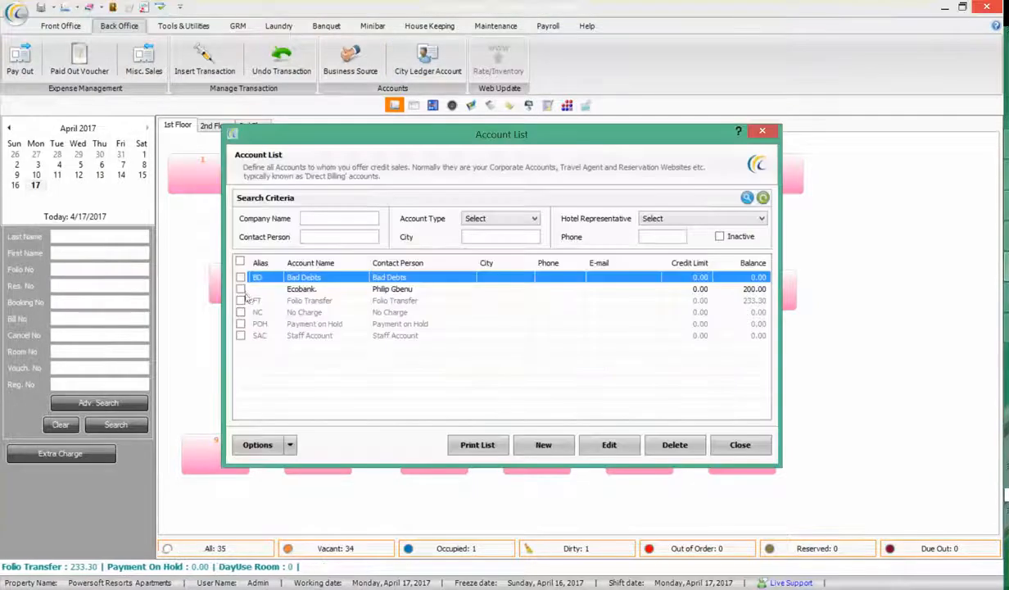
pyautogui.click(241, 288)
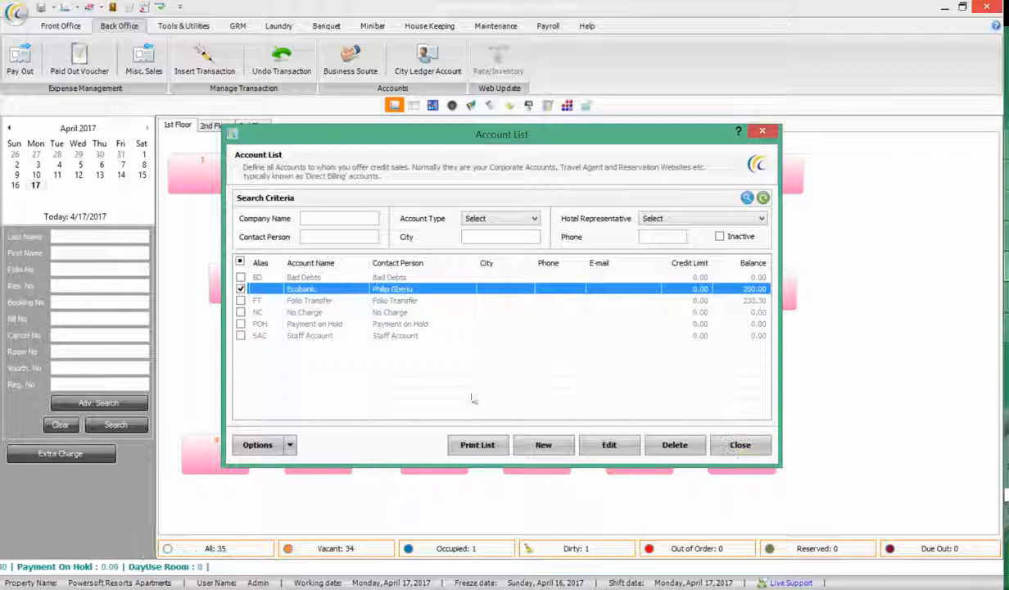
pyautogui.click(291, 445)
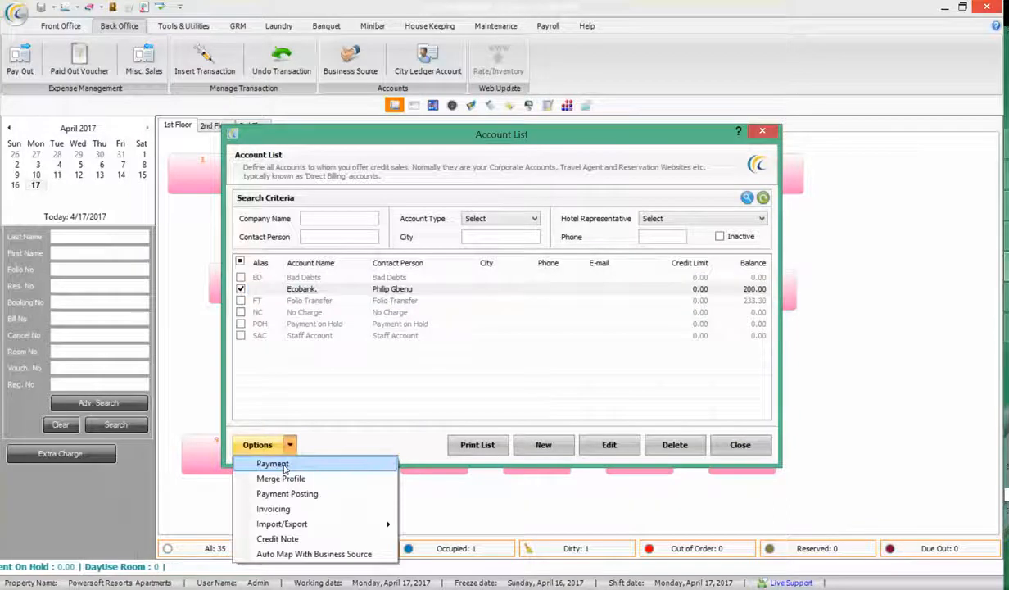
pyautogui.click(270, 460)
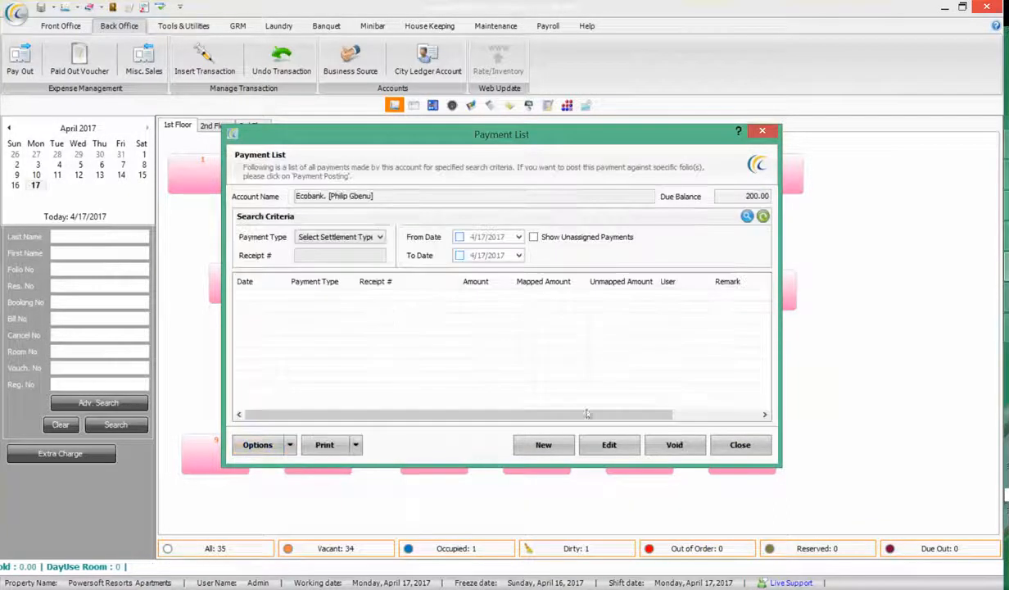
# Post a 150.00 cheque payment from Ecobank with its cheque number and 'Ecobank Ri' bank details
pyautogui.click(532, 444)
pyautogui.click(407, 303)
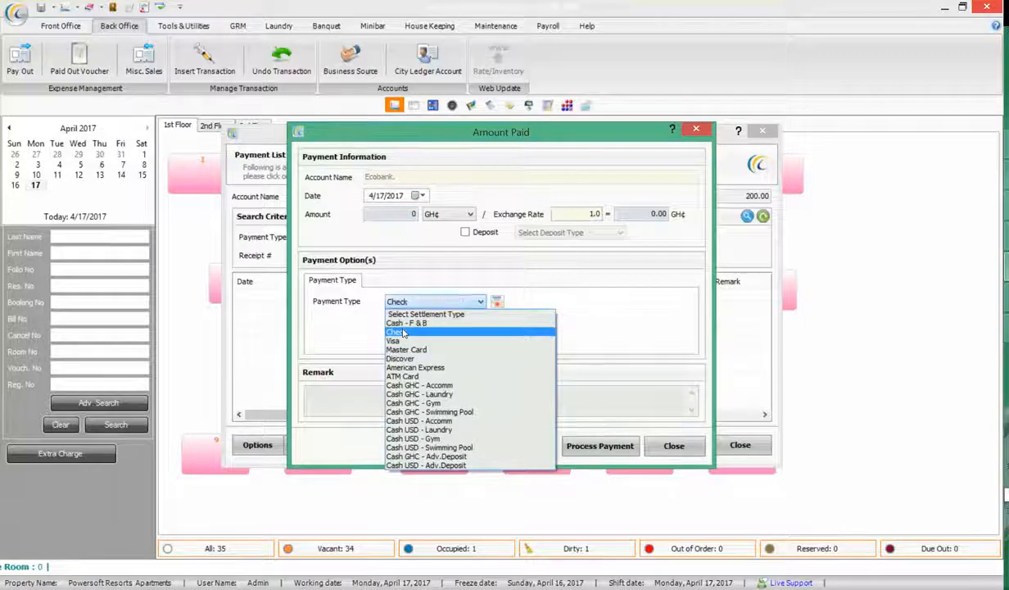
pyautogui.click(403, 333)
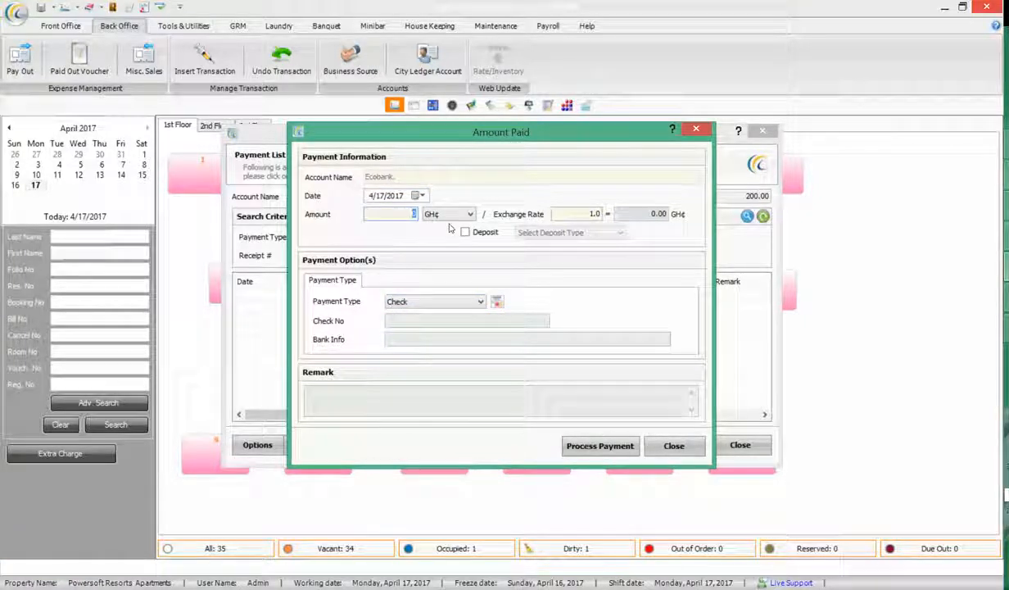
pyautogui.write('150')
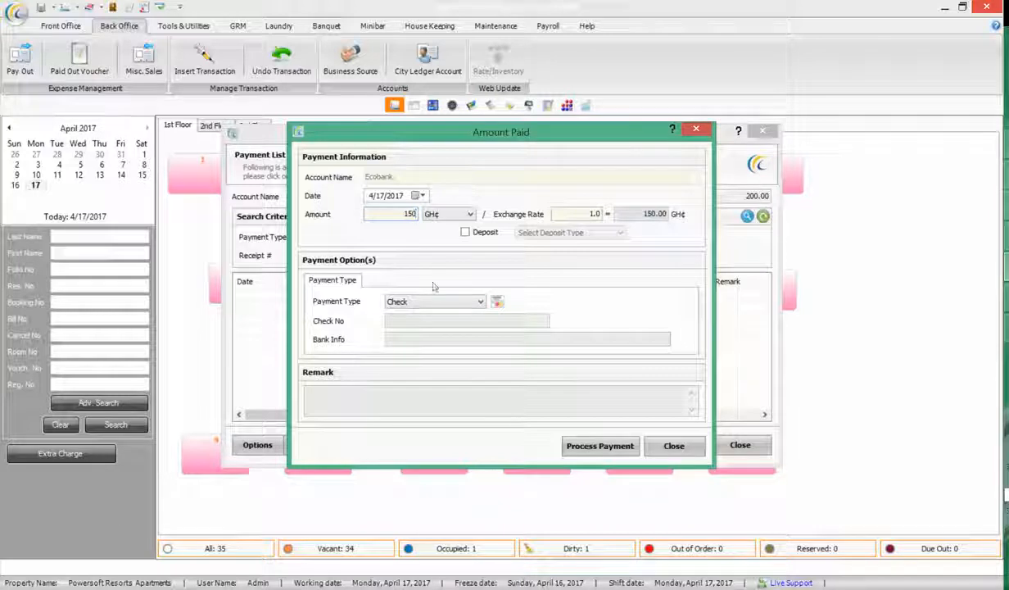
pyautogui.click(419, 321)
pyautogui.write('939838')
pyautogui.press('Tab')
pyautogui.write('Ecobank')
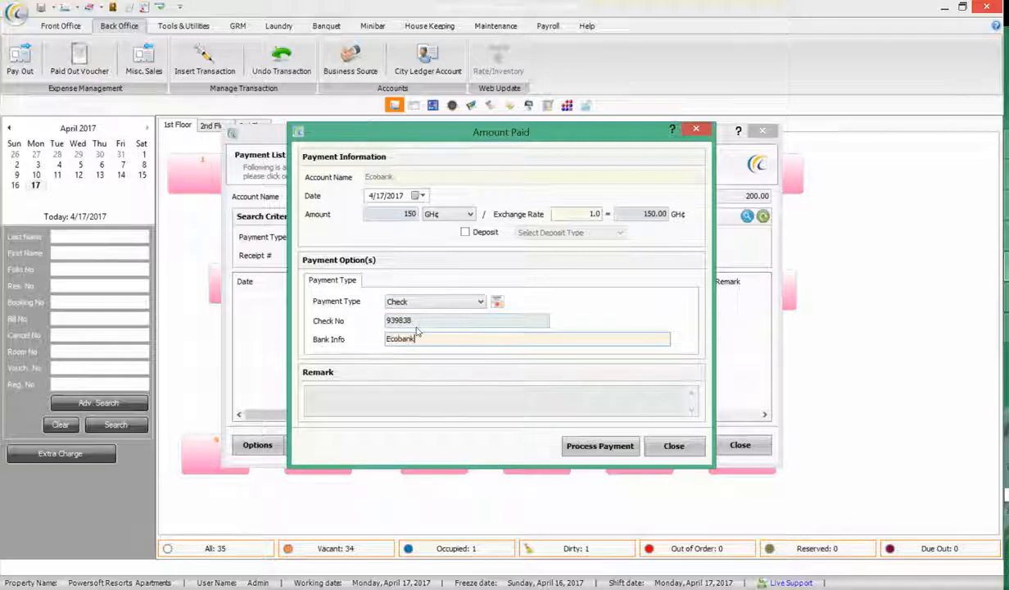
pyautogui.write(' Ridge')
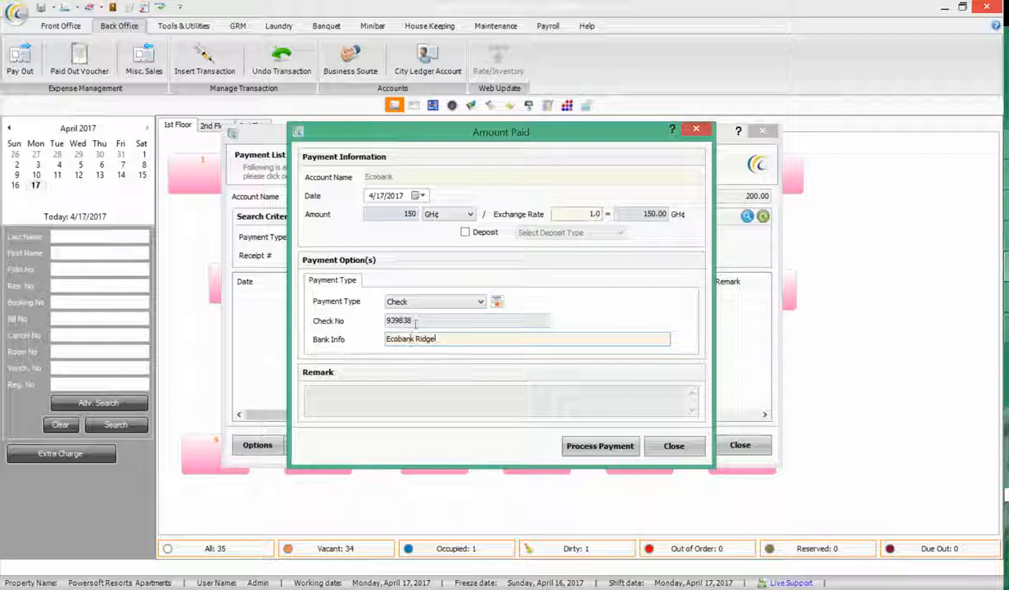
pyautogui.click(603, 444)
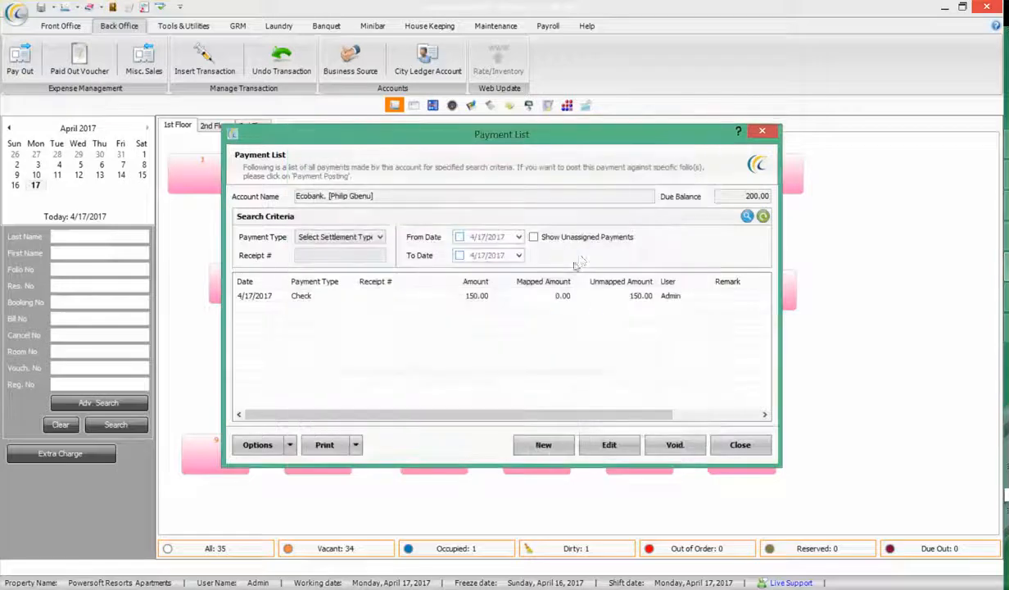
# Close the payment and account lists, leaving Ecobank with a 50.00 balance
pyautogui.click(530, 294)
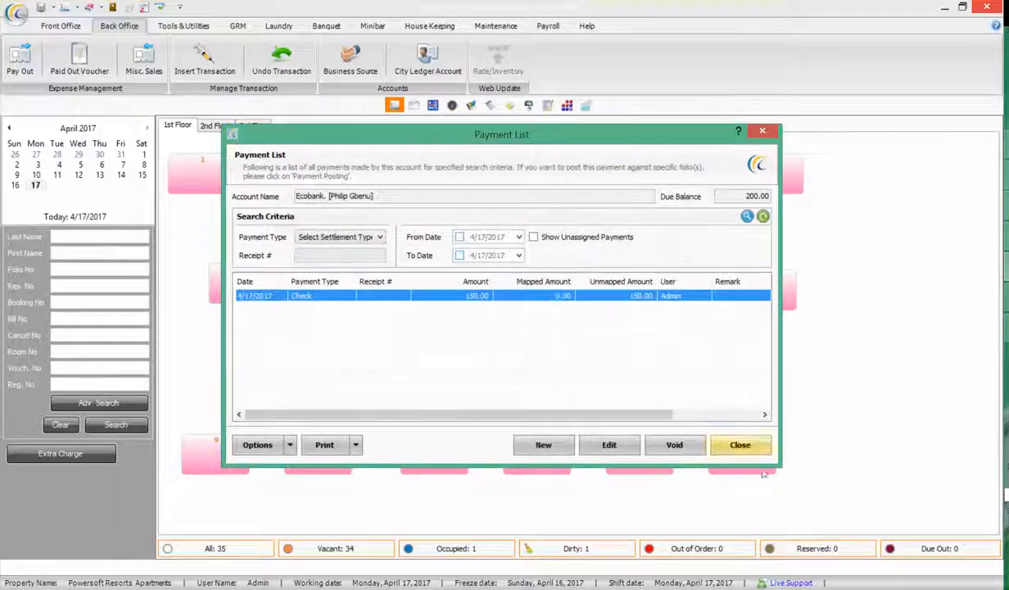
pyautogui.click(746, 446)
pyautogui.click(737, 291)
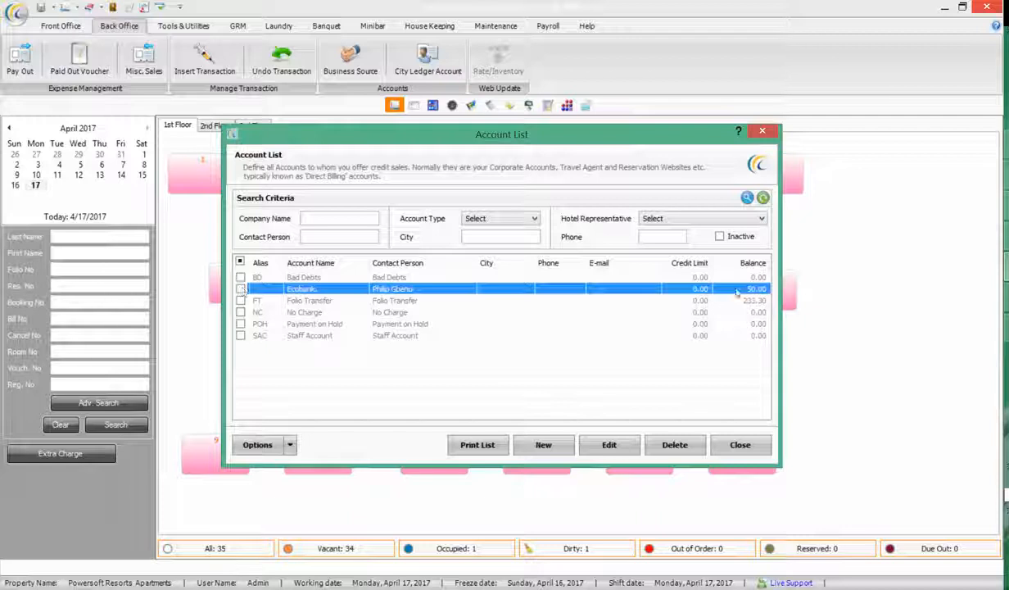
pyautogui.click(241, 290)
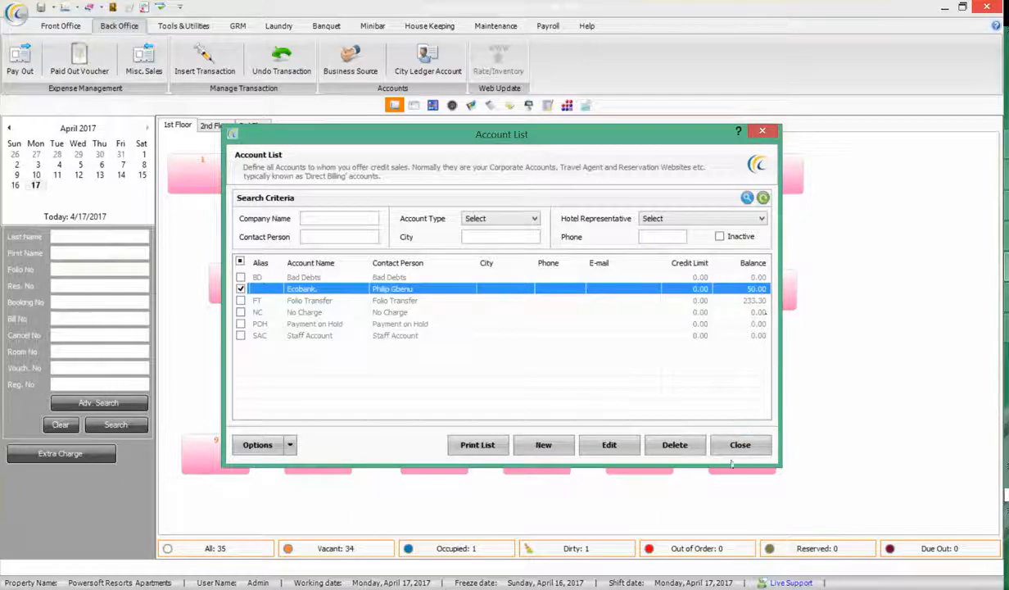
pyautogui.click(713, 445)
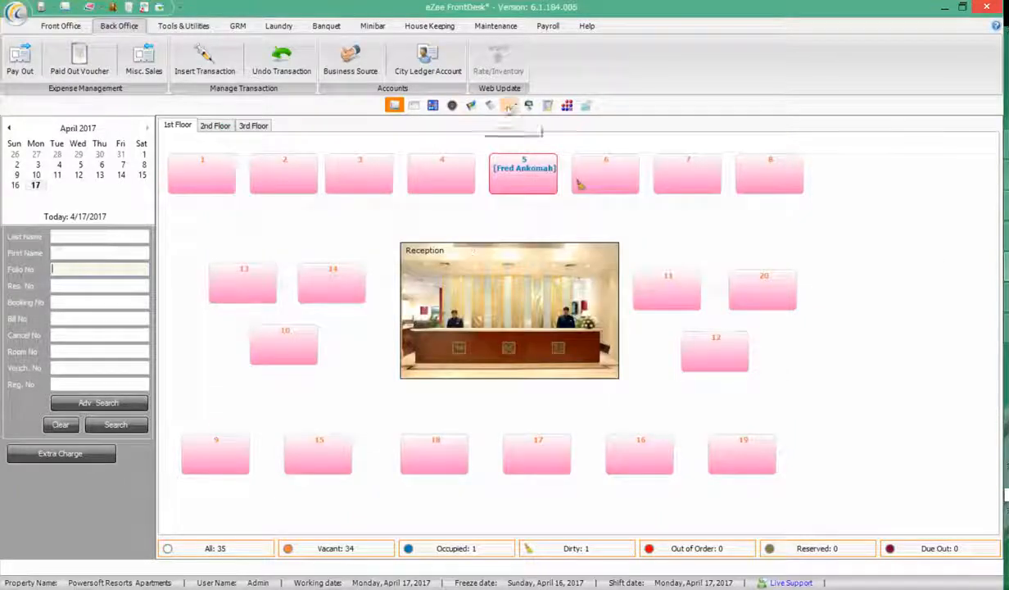
# Run the Back Office City Ledger report as a Summary preview and close it
pyautogui.click(528, 106)
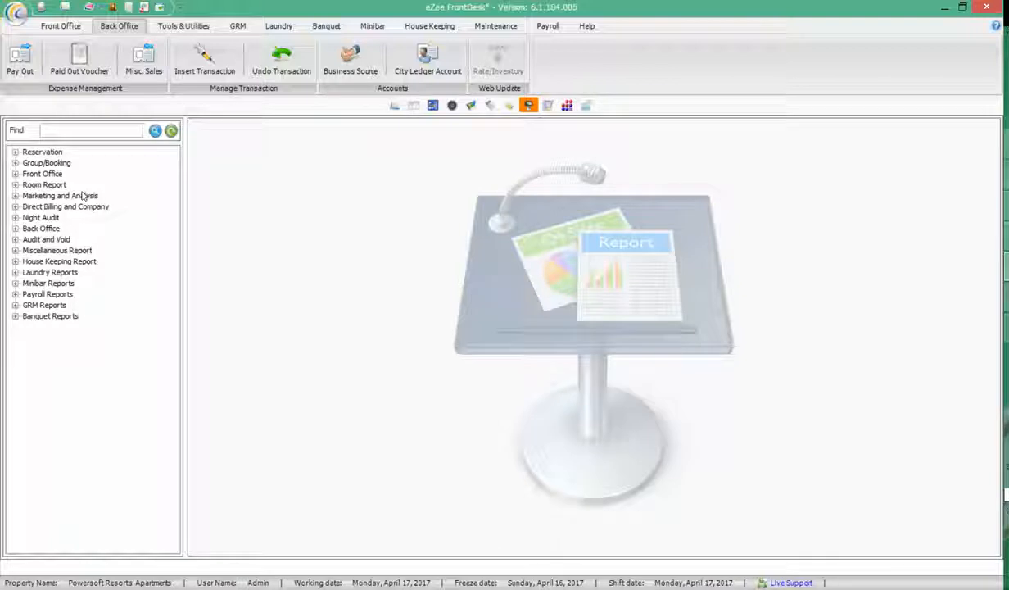
pyautogui.click(17, 229)
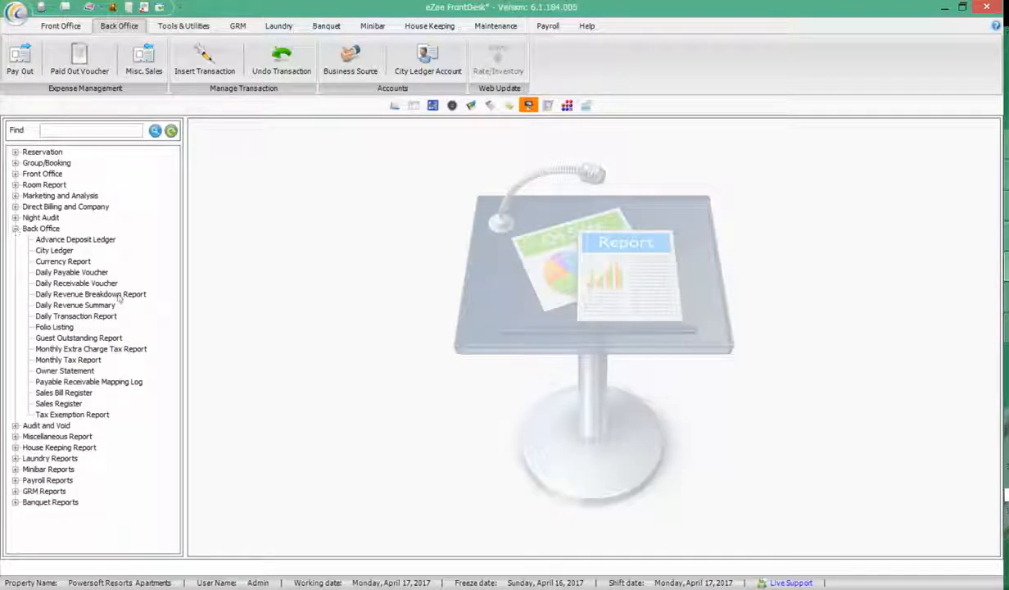
pyautogui.click(54, 250)
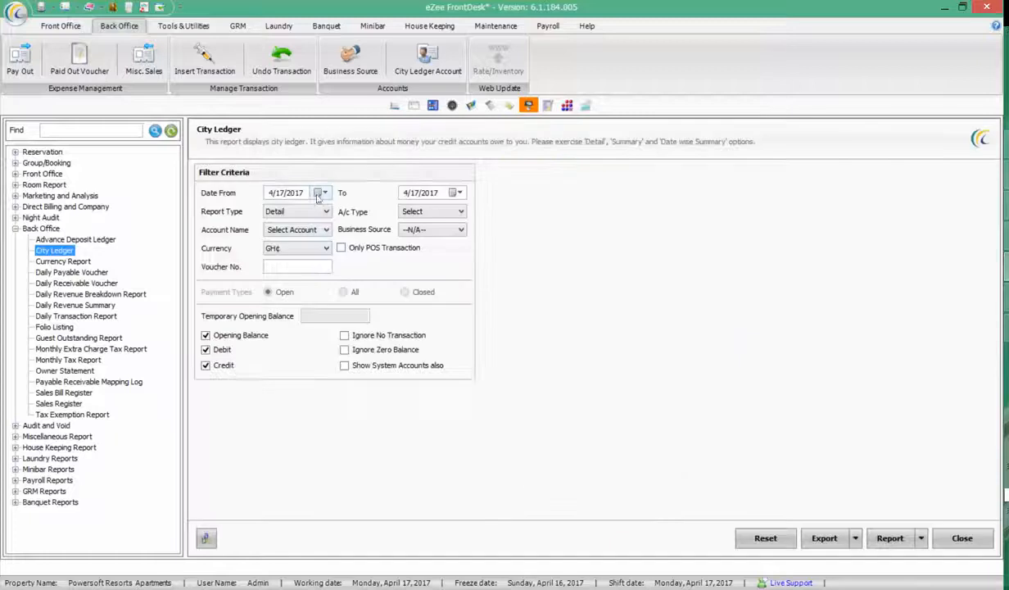
pyautogui.click(310, 213)
pyautogui.click(288, 233)
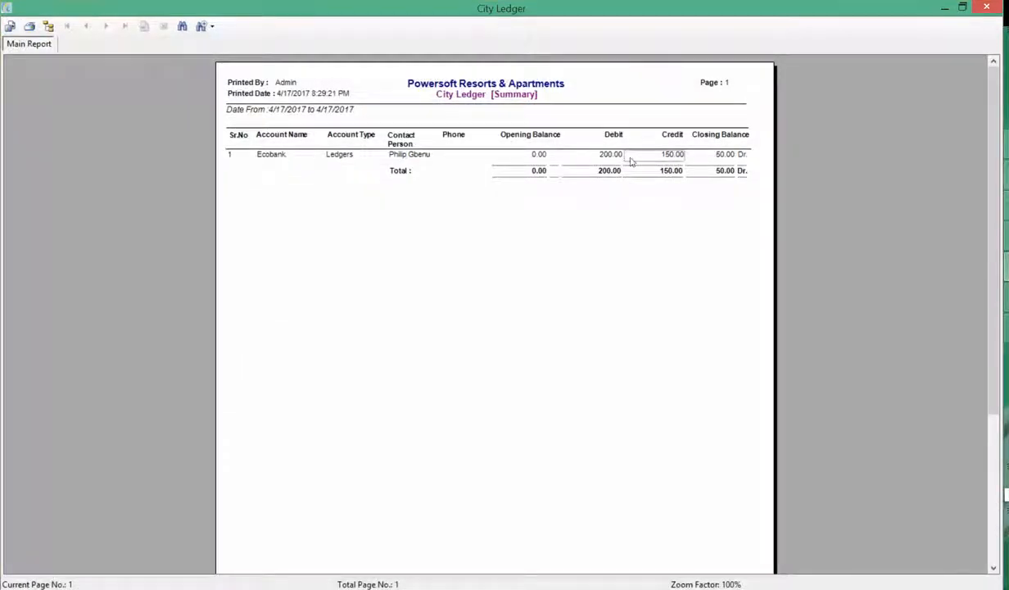
pyautogui.click(985, 8)
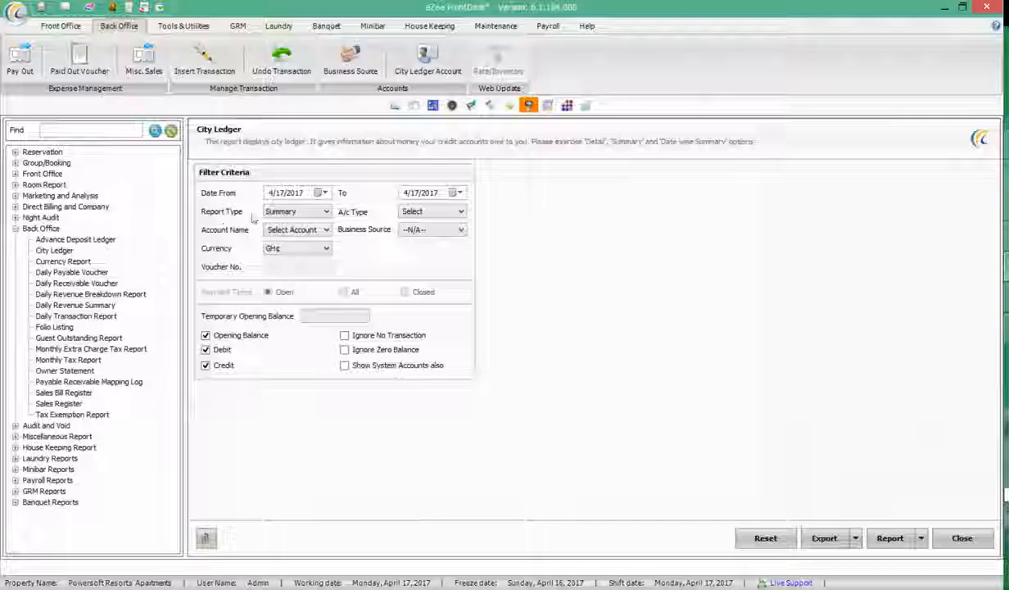
# Rerun it as Detail, checking the cheque line's 150.00 credit and 50.00 closing balance
pyautogui.click(319, 211)
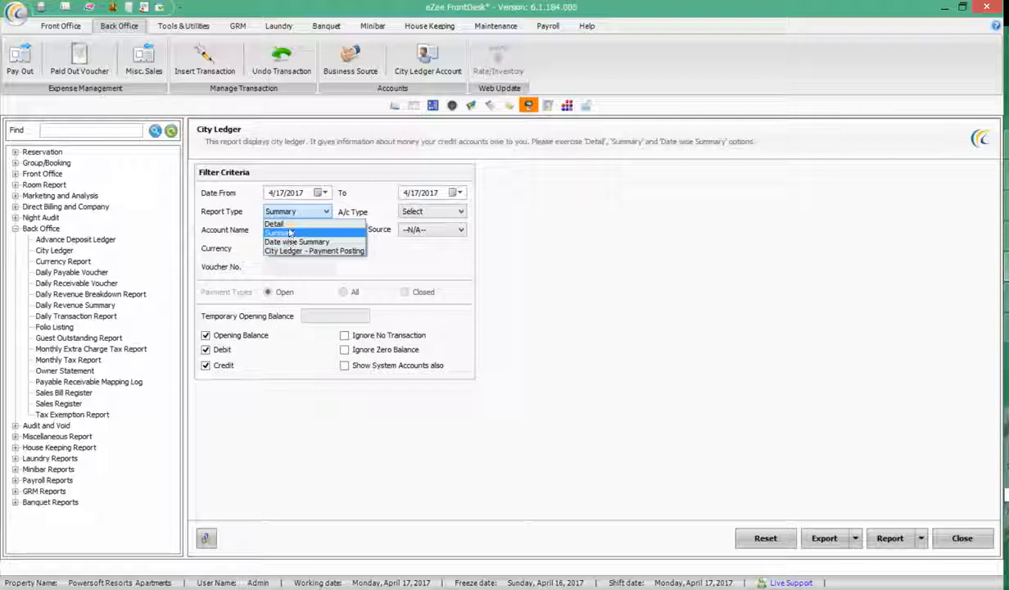
pyautogui.click(278, 221)
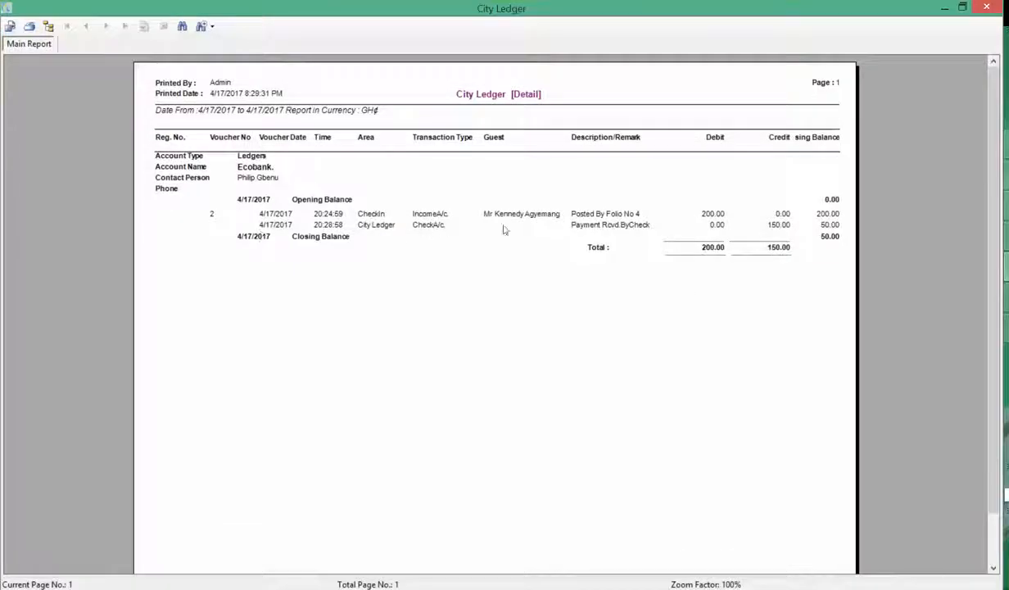
pyautogui.click(613, 229)
pyautogui.click(772, 228)
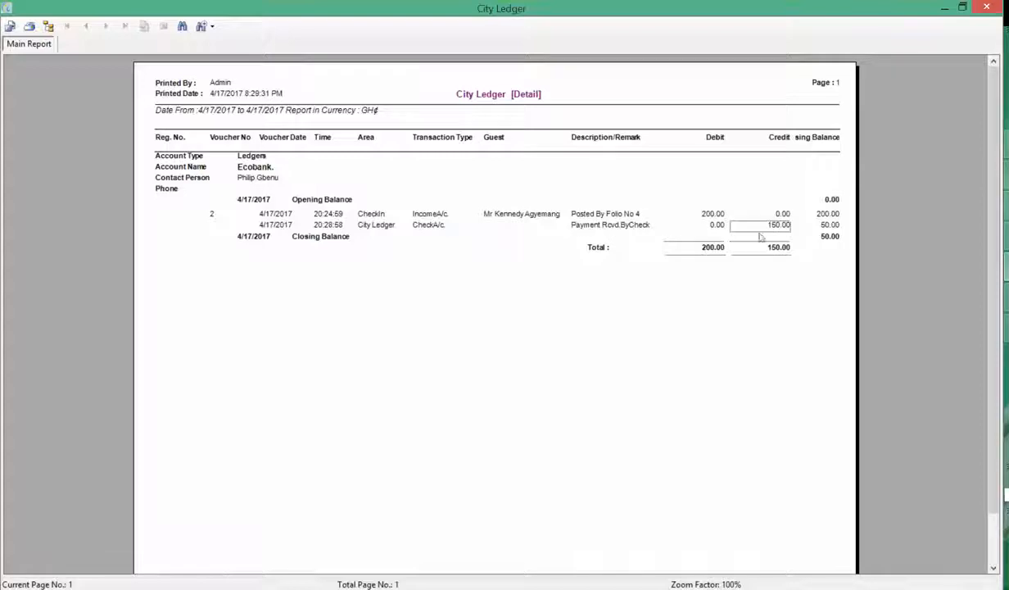
pyautogui.click(833, 238)
pyautogui.click(989, 8)
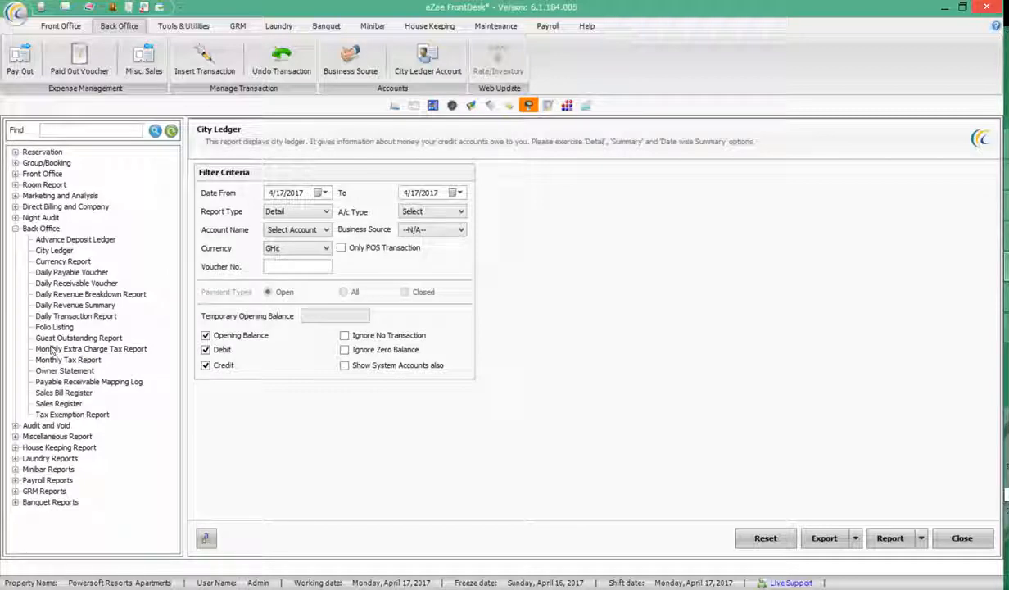
# Open the Daily Revenue Summary filters, then browse the ribbon tabs from Front Office to Maintenance
pyautogui.click(70, 305)
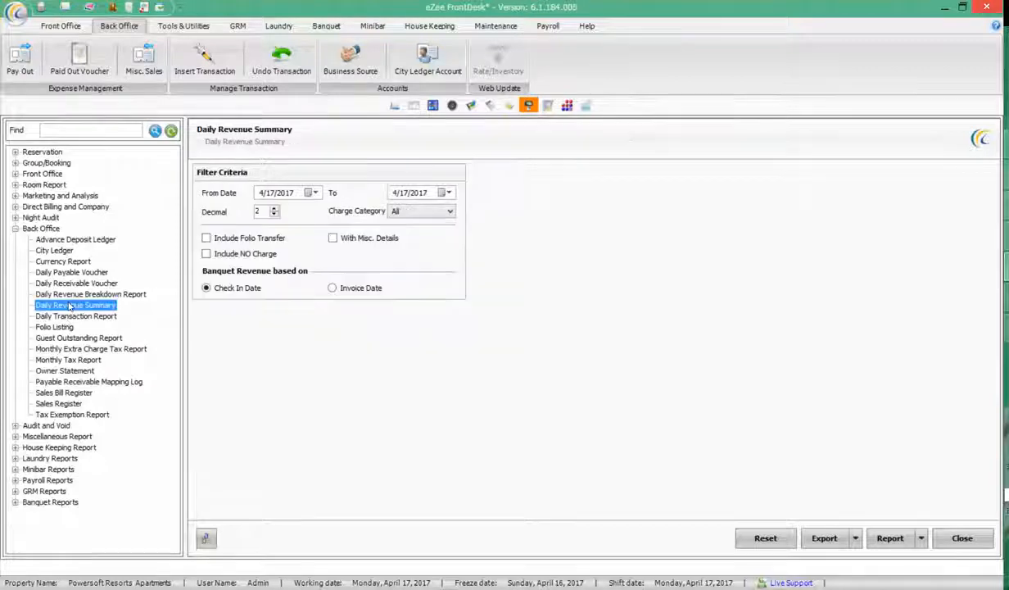
pyautogui.click(14, 229)
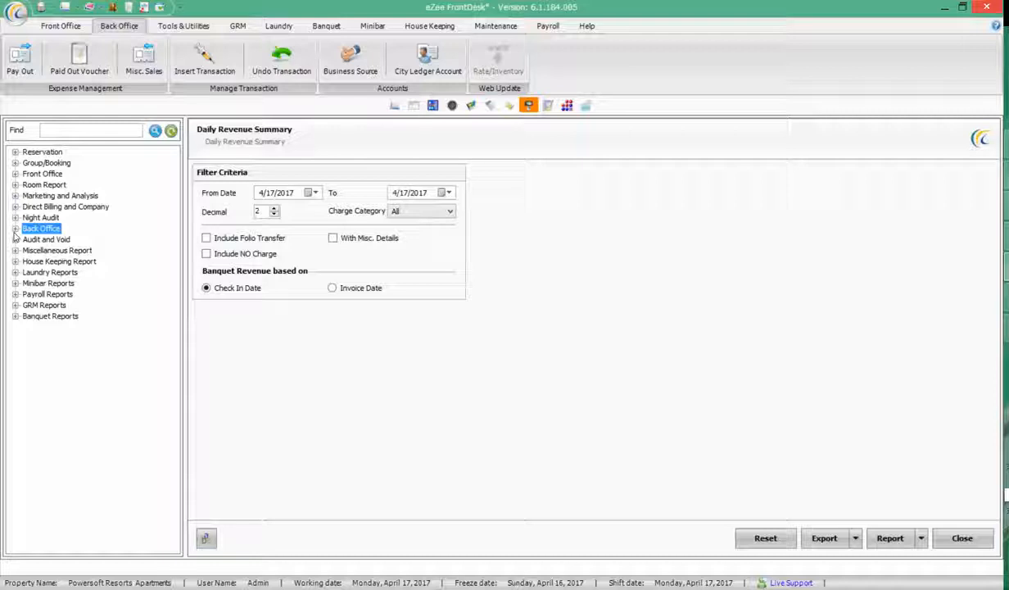
pyautogui.click(61, 25)
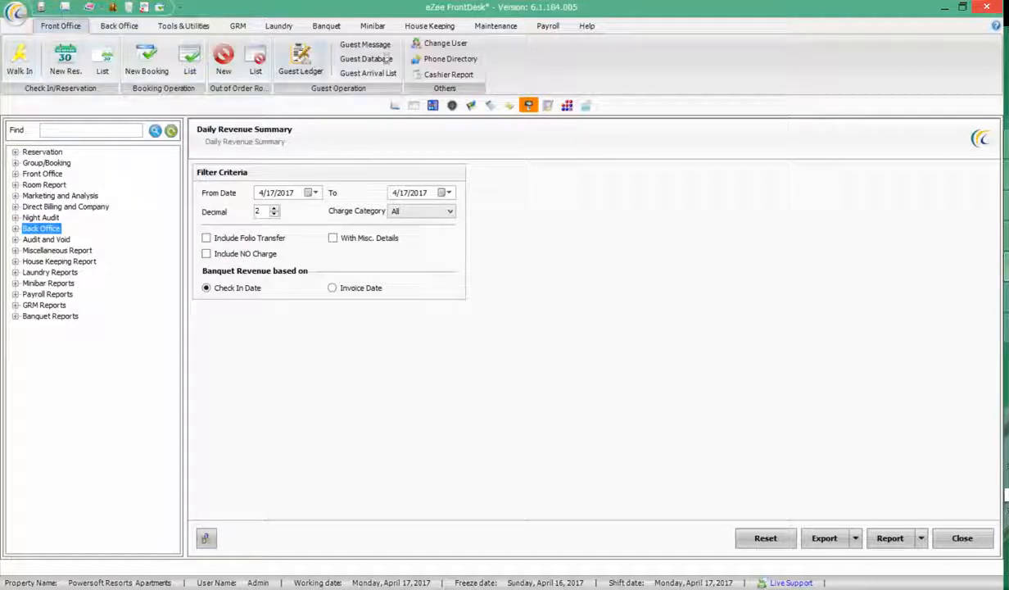
pyautogui.click(120, 27)
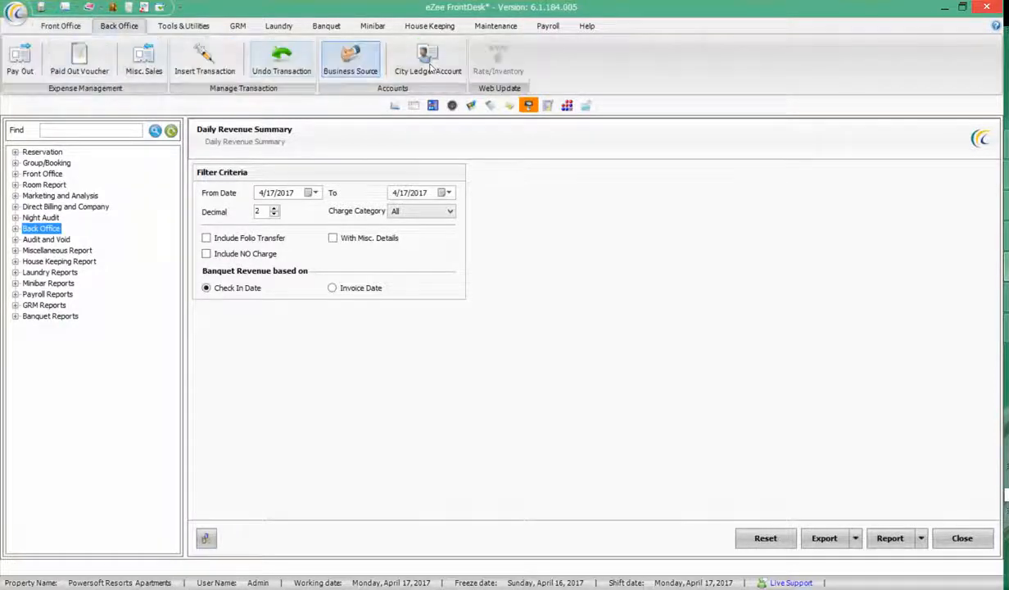
pyautogui.click(238, 25)
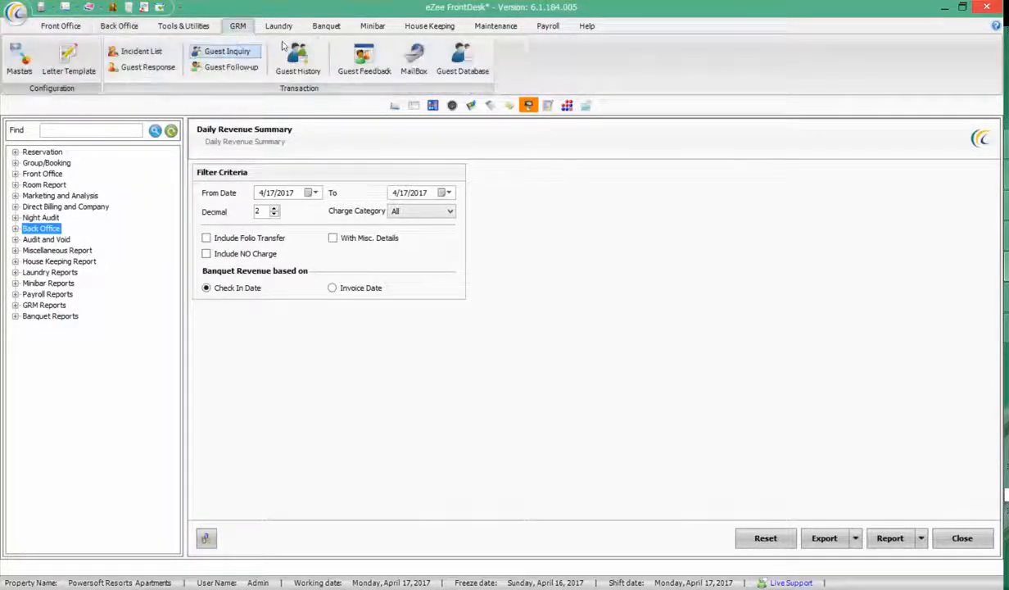
pyautogui.click(287, 27)
pyautogui.click(328, 26)
pyautogui.click(377, 26)
pyautogui.click(429, 25)
pyautogui.click(496, 25)
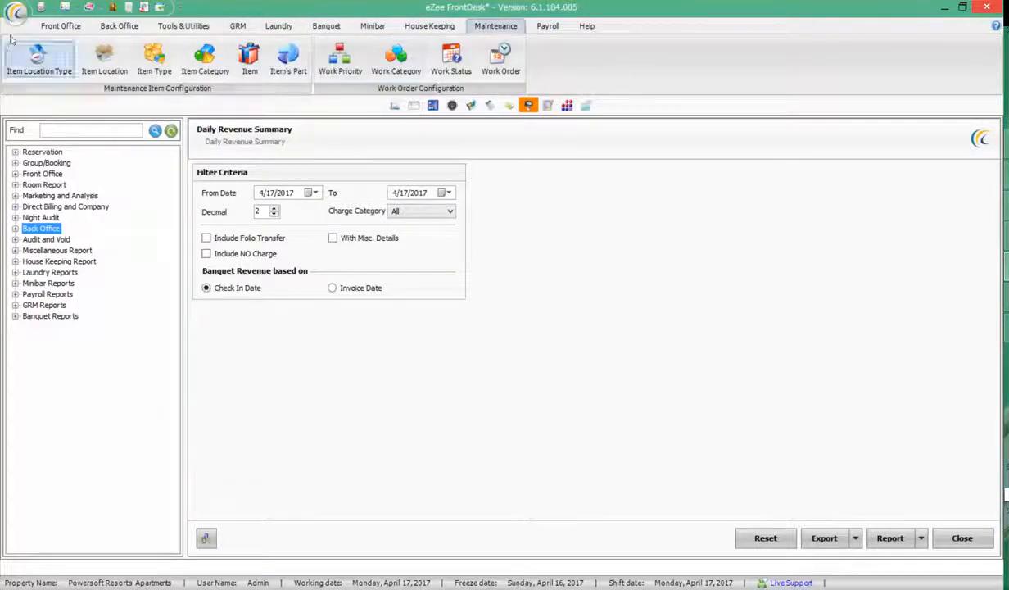
pyautogui.click(49, 30)
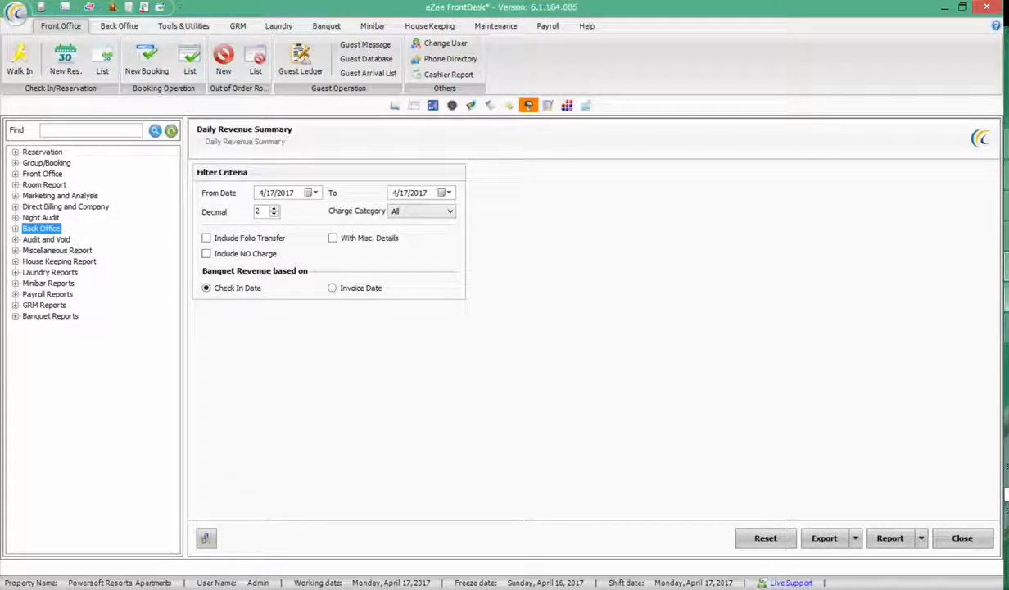
# Dismiss the taskbar menu and expand the Front Office reports
pyautogui.rightClick(1007, 373)
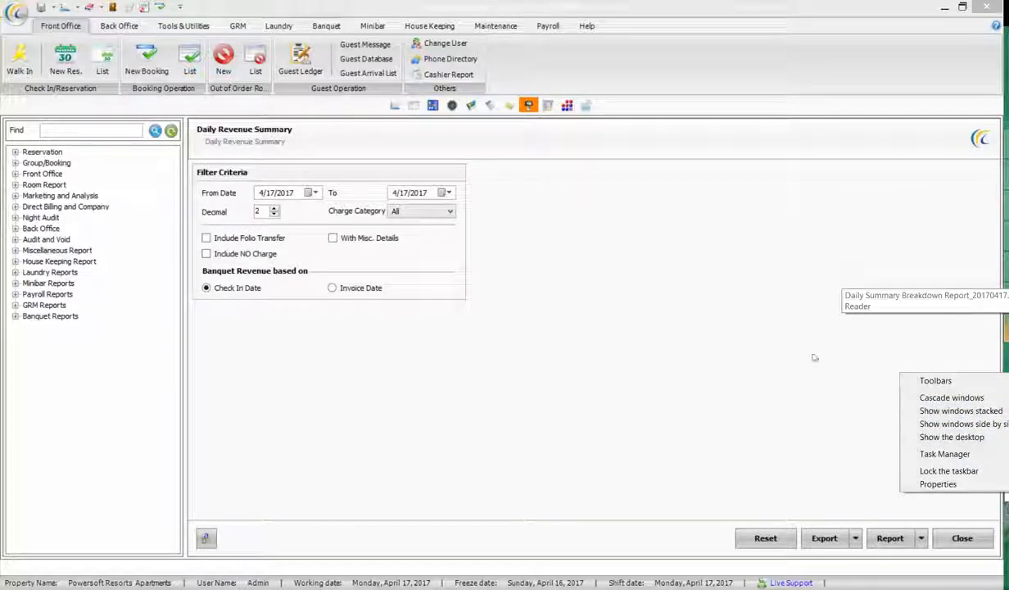
pyautogui.click(496, 279)
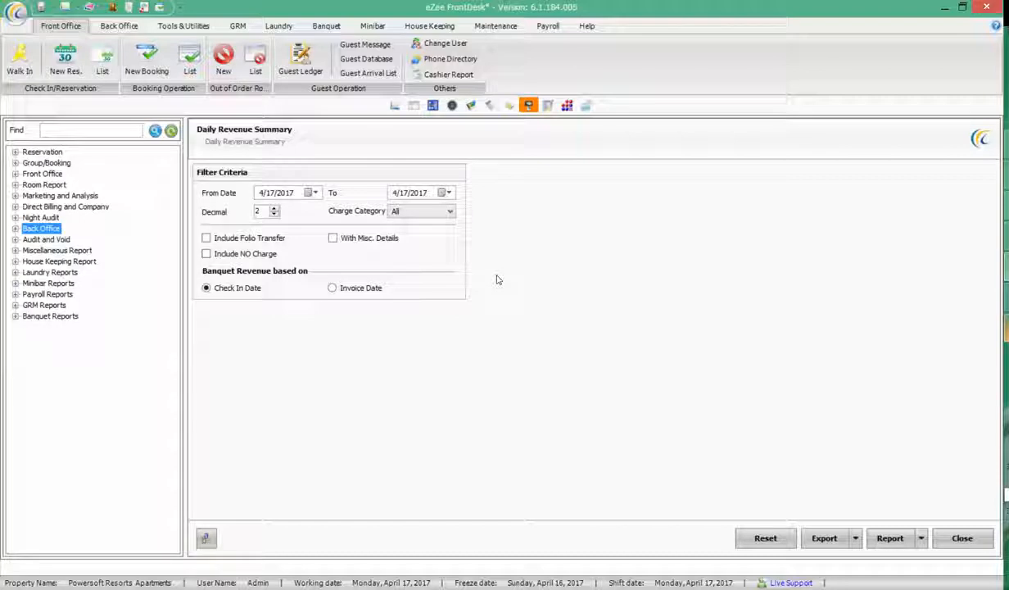
pyautogui.click(16, 174)
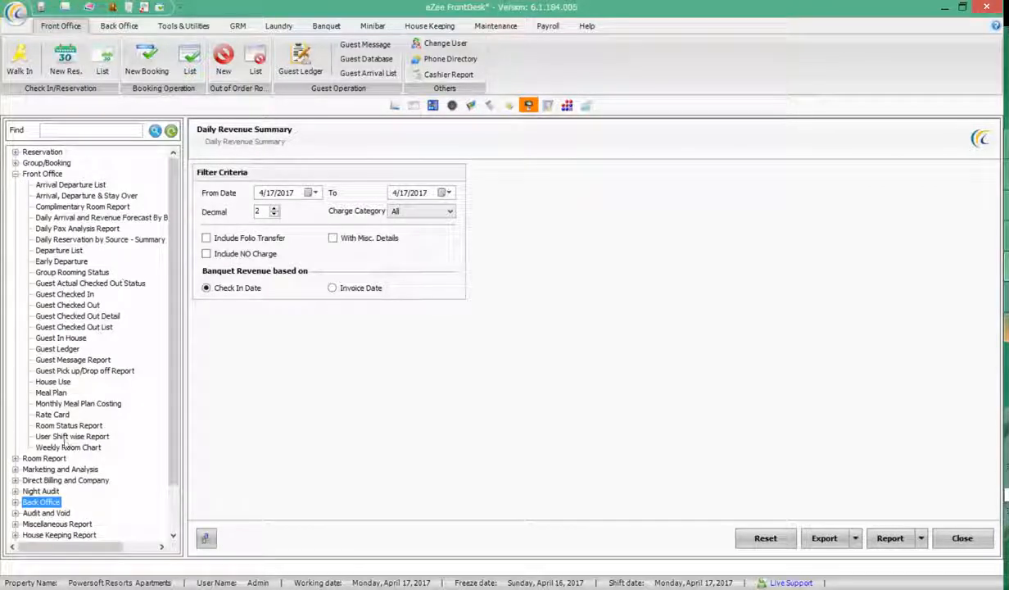
# Browse the Front Office, Reservation and Group/Booking report groups, opening Reservation List settings
pyautogui.click(15, 173)
pyautogui.click(15, 152)
pyautogui.click(78, 228)
pyautogui.click(15, 151)
pyautogui.click(15, 162)
pyautogui.click(14, 162)
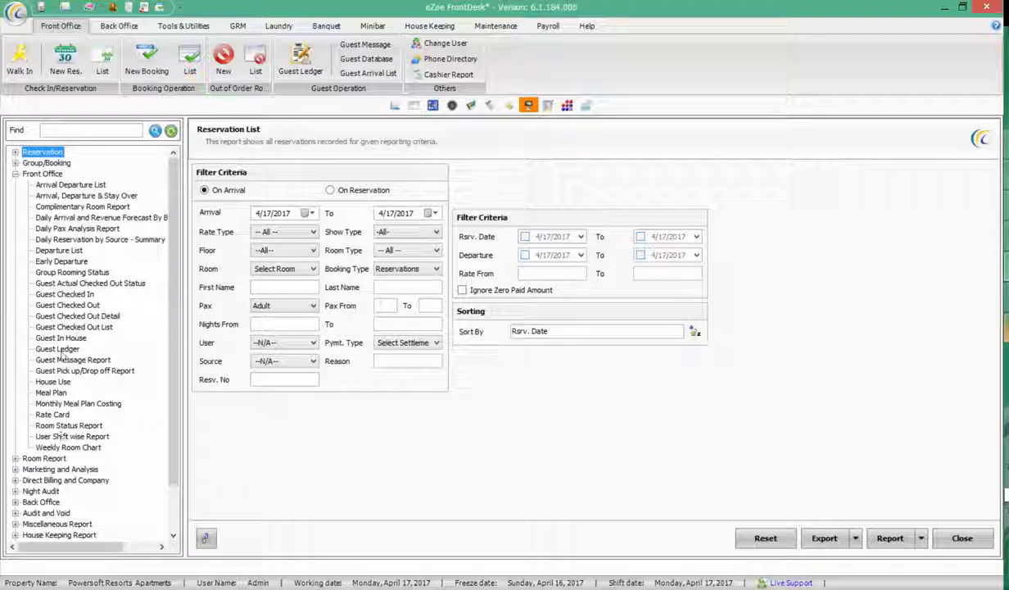
# Generate the 4/17/2017 Room Status Report (33 vacant, 1 occupied), scroll through it and close it
pyautogui.click(69, 425)
pyautogui.click(883, 537)
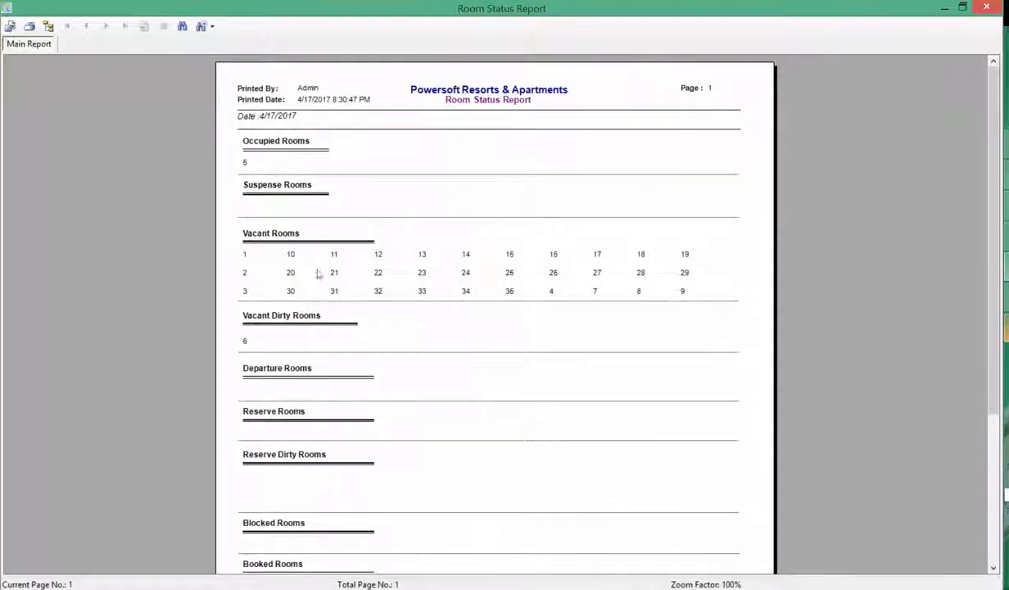
pyautogui.scroll(-5, 981, 360)
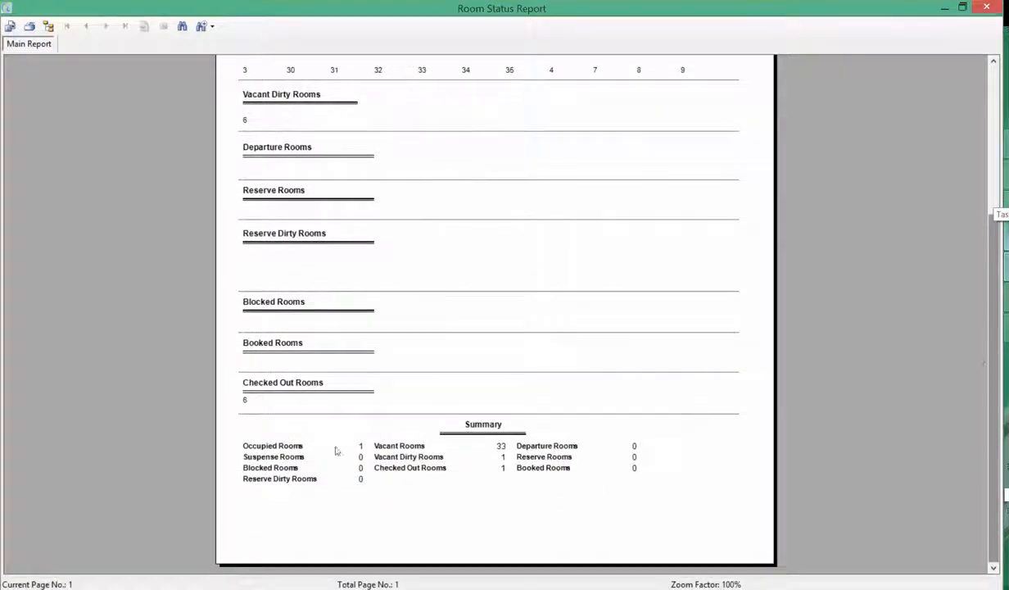
pyautogui.moveTo(992, 254); pyautogui.dragTo(968, 14)
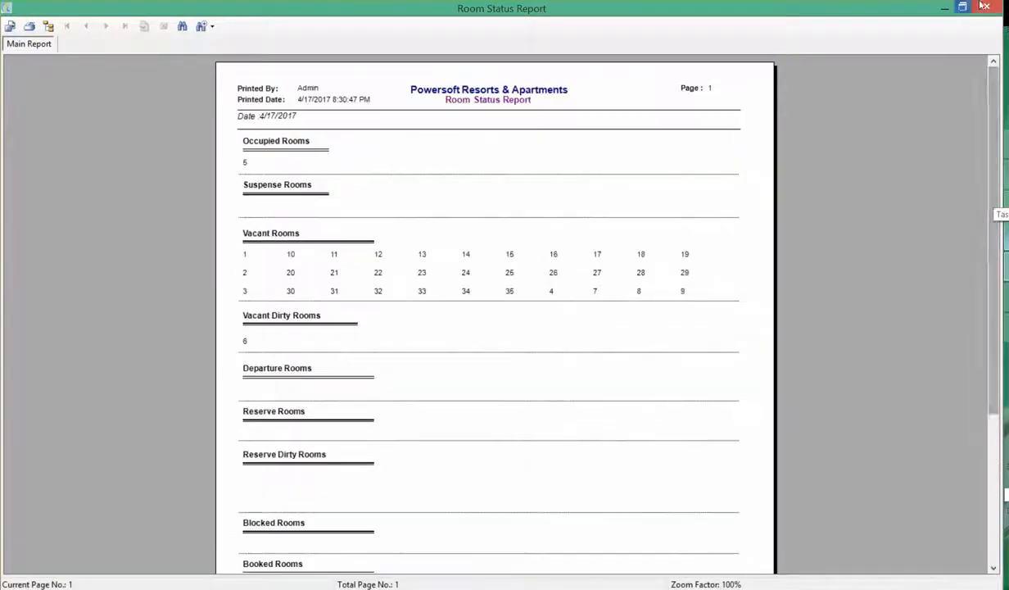
pyautogui.press('Escape')
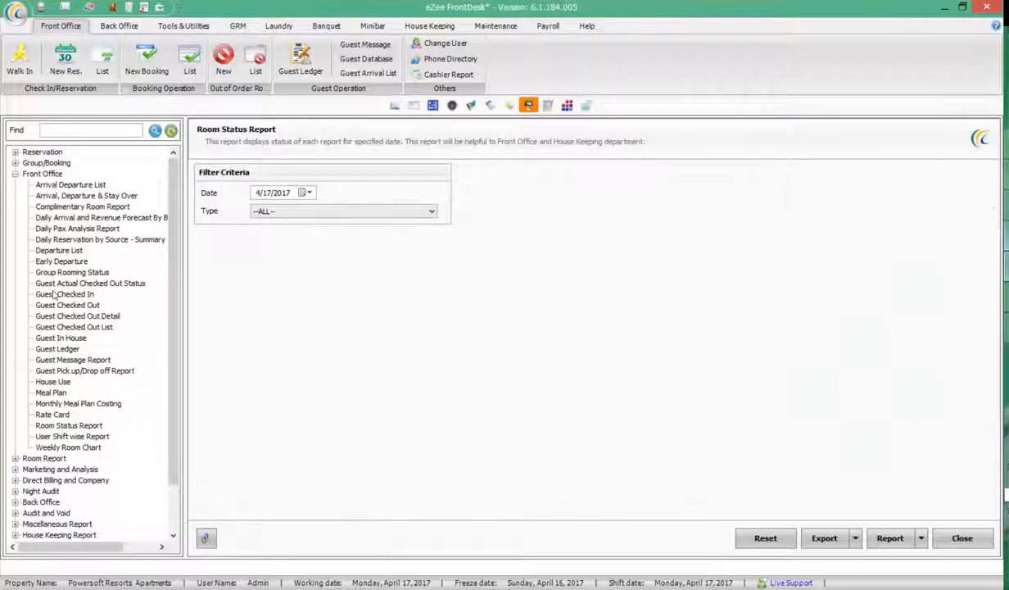
# Generate the status-wise Guest In House report, then close its preview
pyautogui.click(50, 293)
pyautogui.click(62, 337)
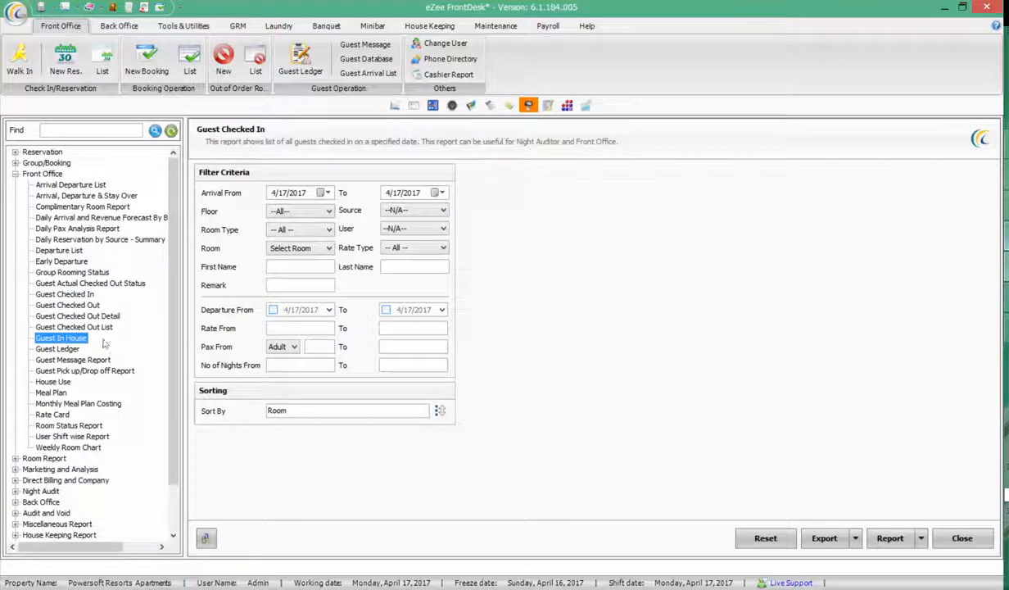
pyautogui.click(890, 539)
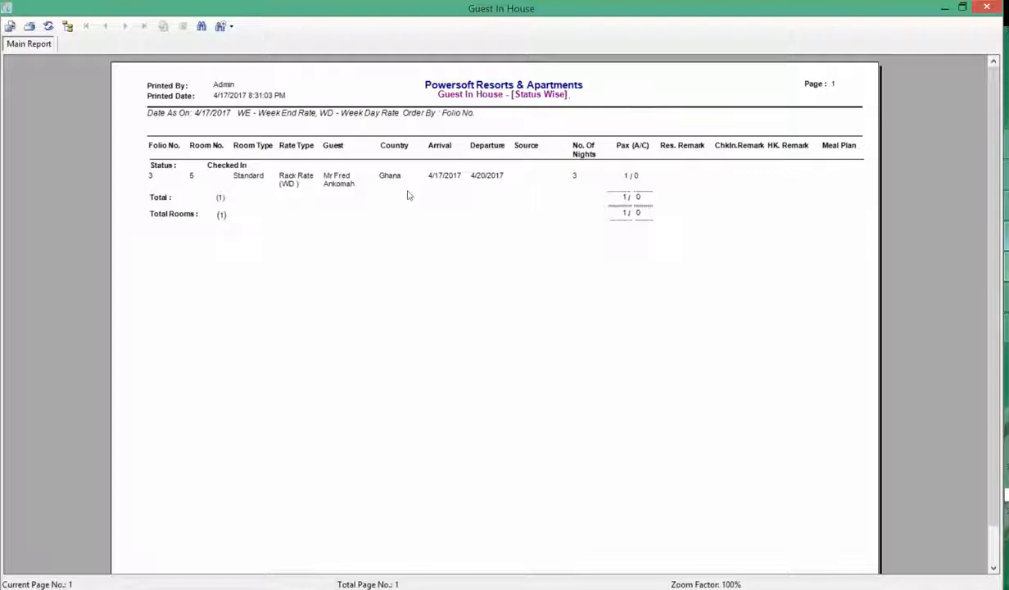
pyautogui.click(987, 7)
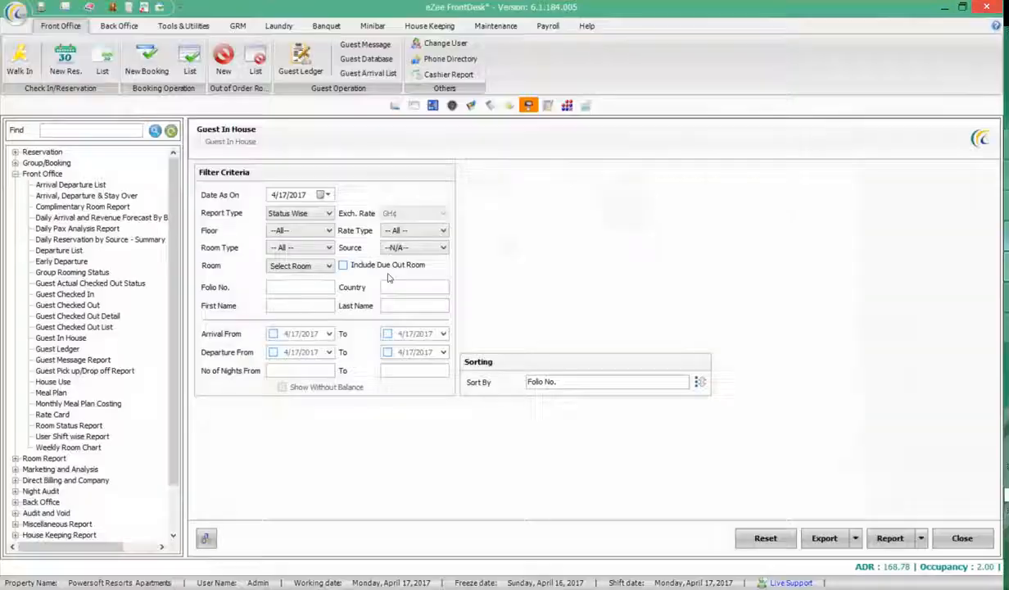
# View the Detail Guest In House report, checking net rate 200.00 and balance 263.30
pyautogui.click(326, 214)
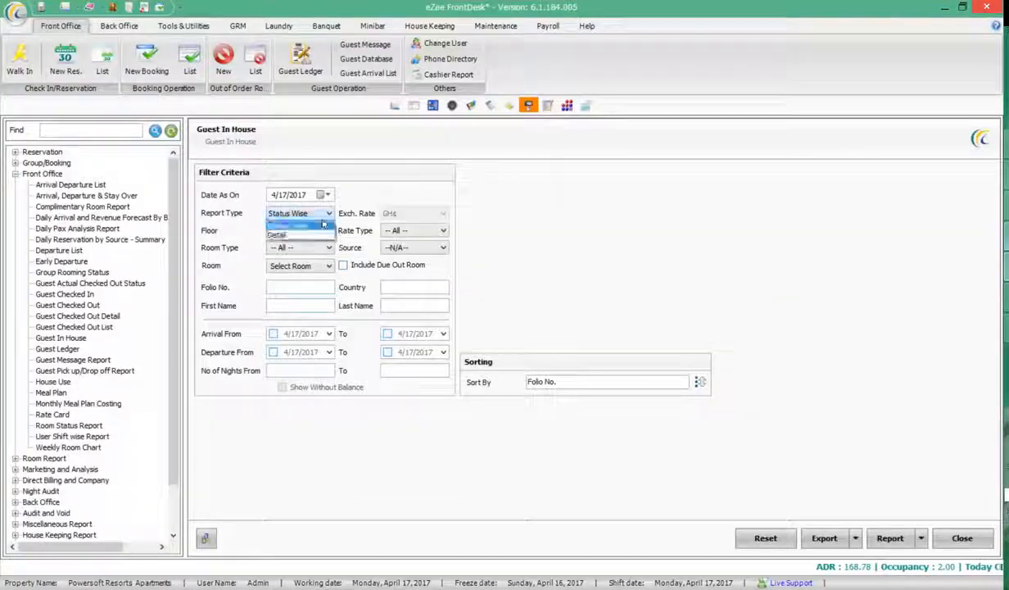
pyautogui.click(293, 234)
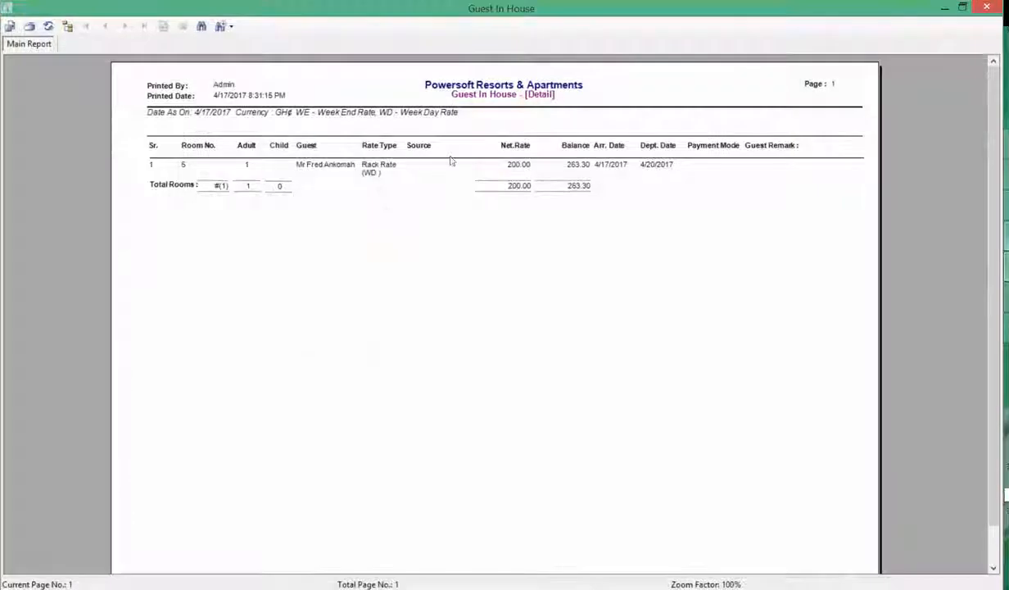
pyautogui.click(492, 164)
pyautogui.click(565, 165)
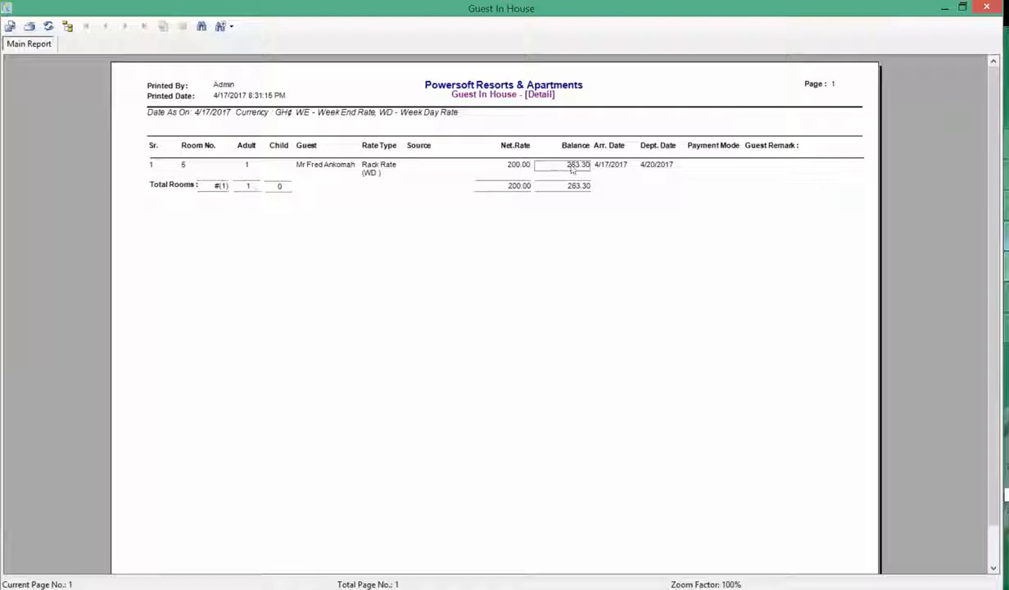
pyautogui.click(985, 7)
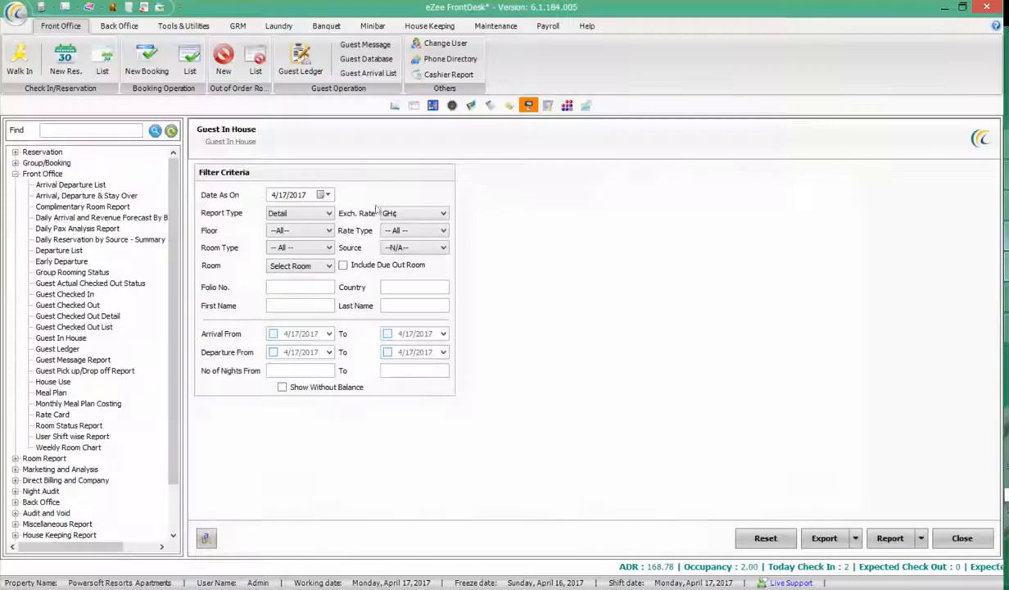
# Browse the Room Report and Marketing and Analysis groups, viewing Room Revenue Report settings
pyautogui.click(16, 174)
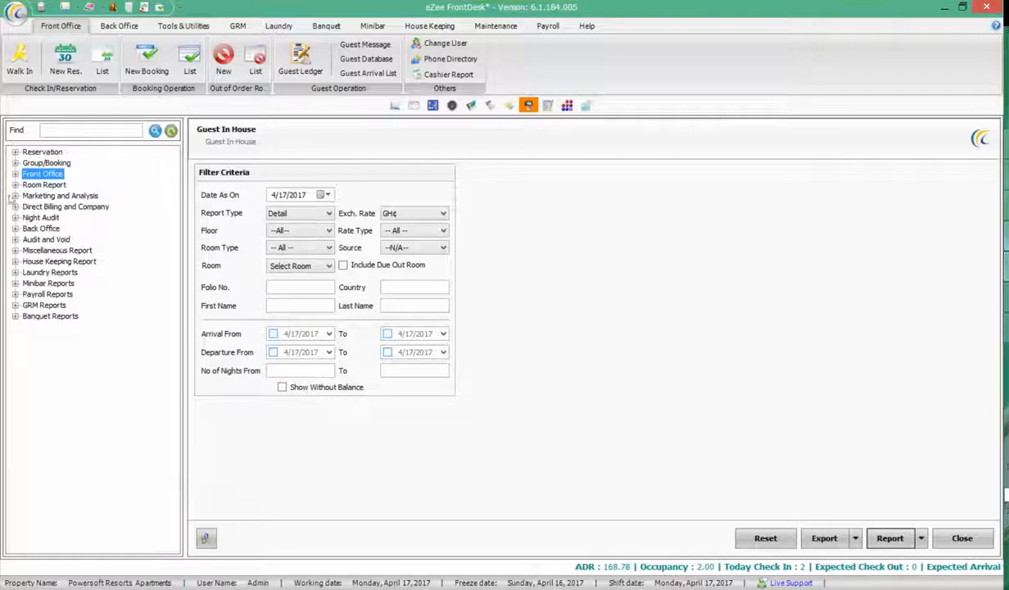
pyautogui.click(15, 184)
pyautogui.click(14, 184)
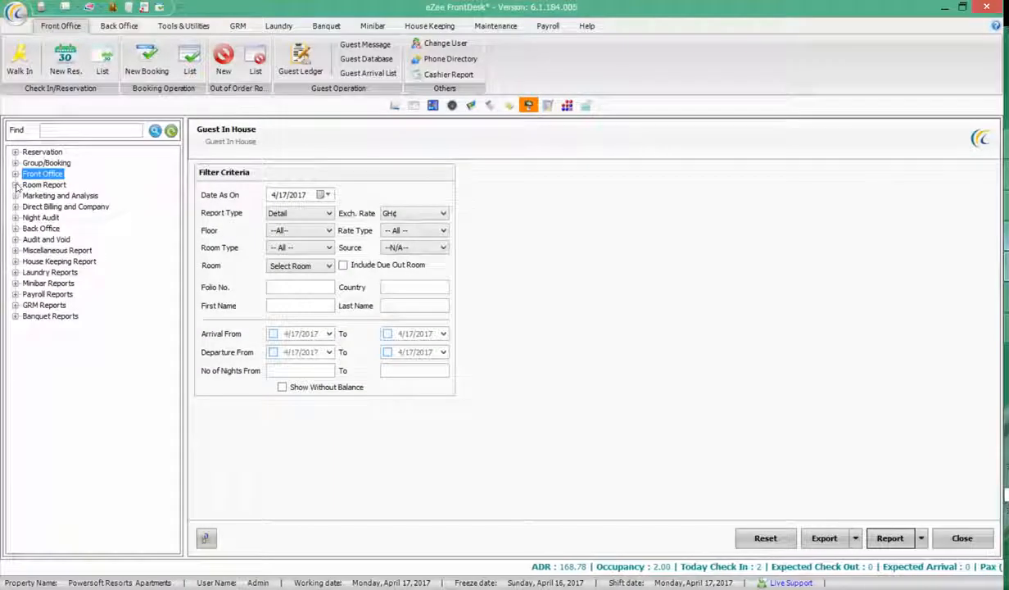
pyautogui.click(15, 195)
pyautogui.click(66, 293)
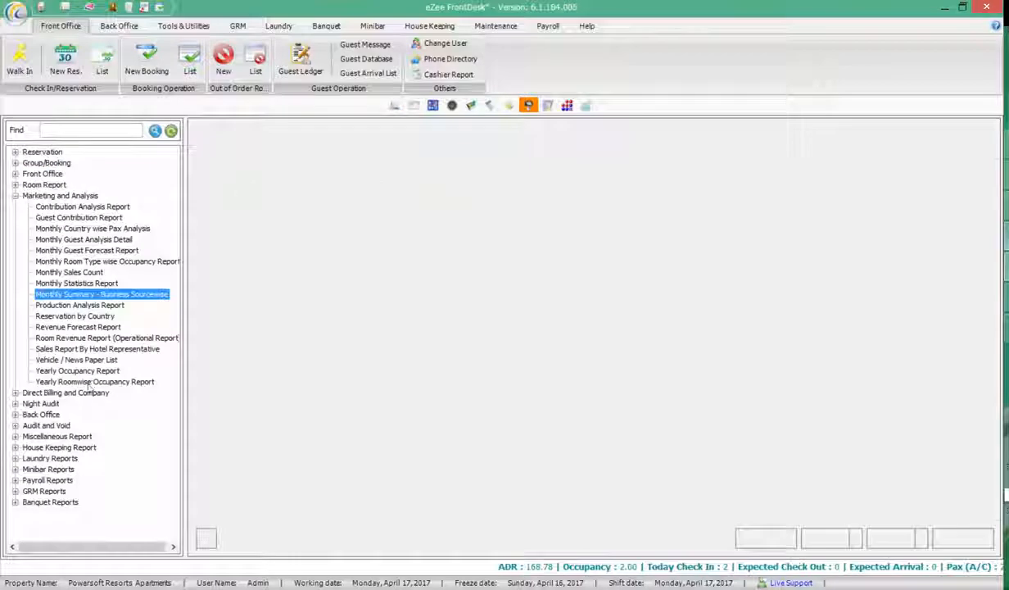
pyautogui.click(15, 195)
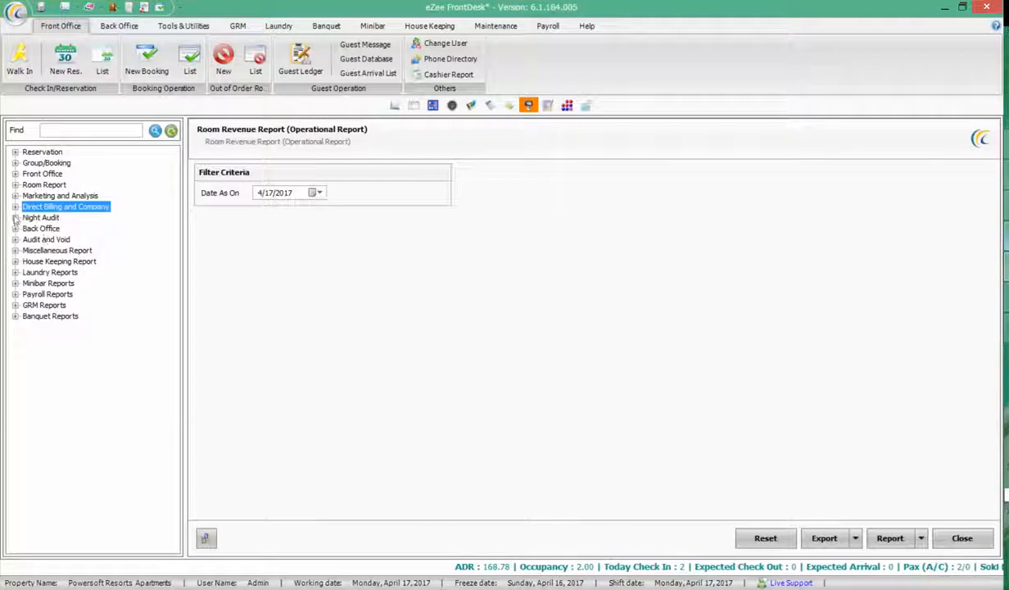
# Look through the Night Audit reports: Call Detail, Daily Flash and Daily Room Rate settings
pyautogui.click(15, 218)
pyautogui.click(73, 240)
pyautogui.click(72, 253)
pyautogui.click(68, 315)
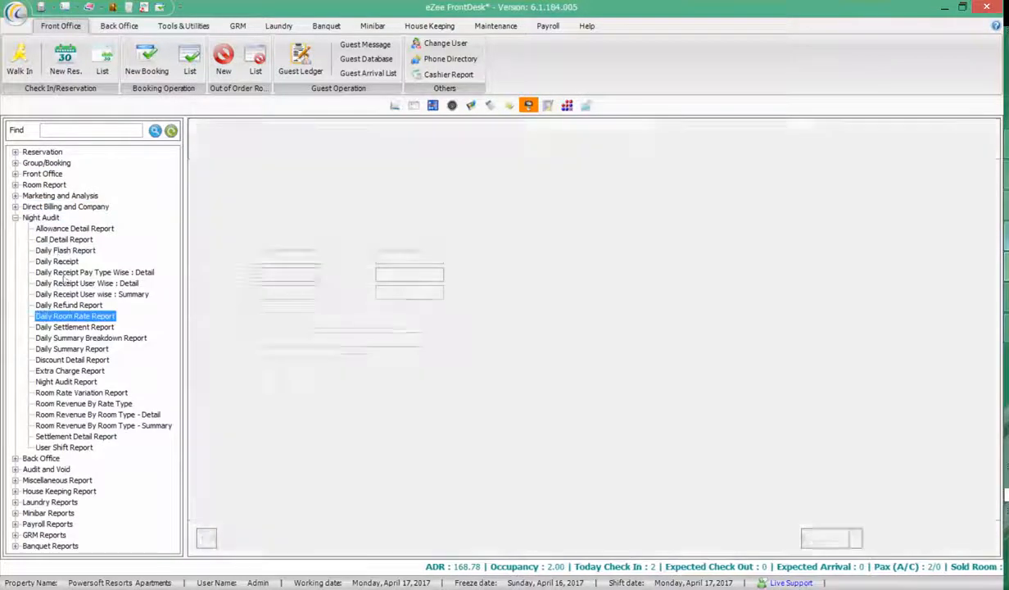
pyautogui.click(59, 249)
pyautogui.click(16, 217)
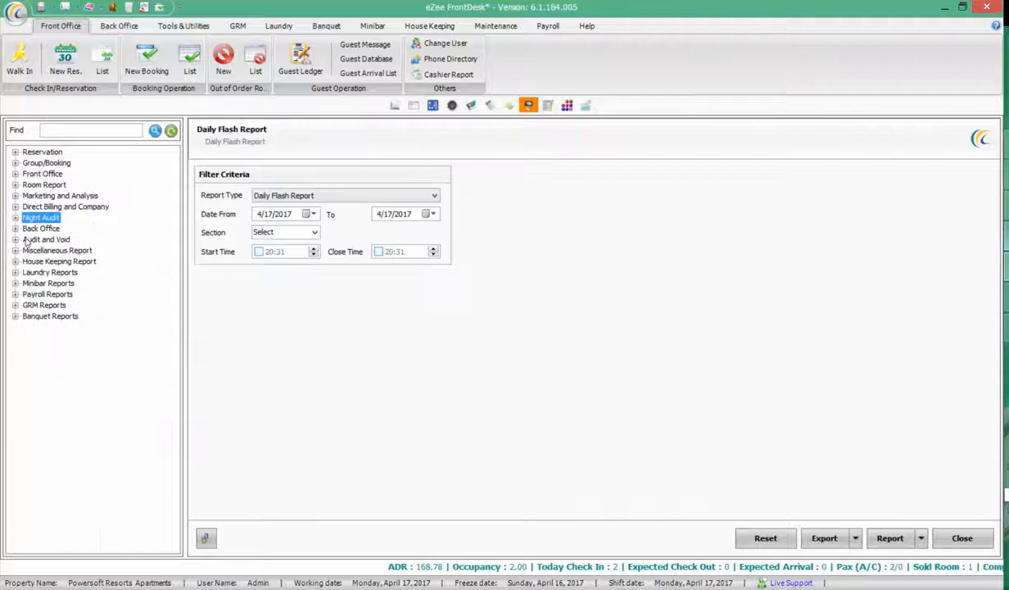
# View the Currency Report and Audit Trail - Booking settings, then return to the room plan
pyautogui.click(14, 229)
pyautogui.click(63, 260)
pyautogui.click(14, 229)
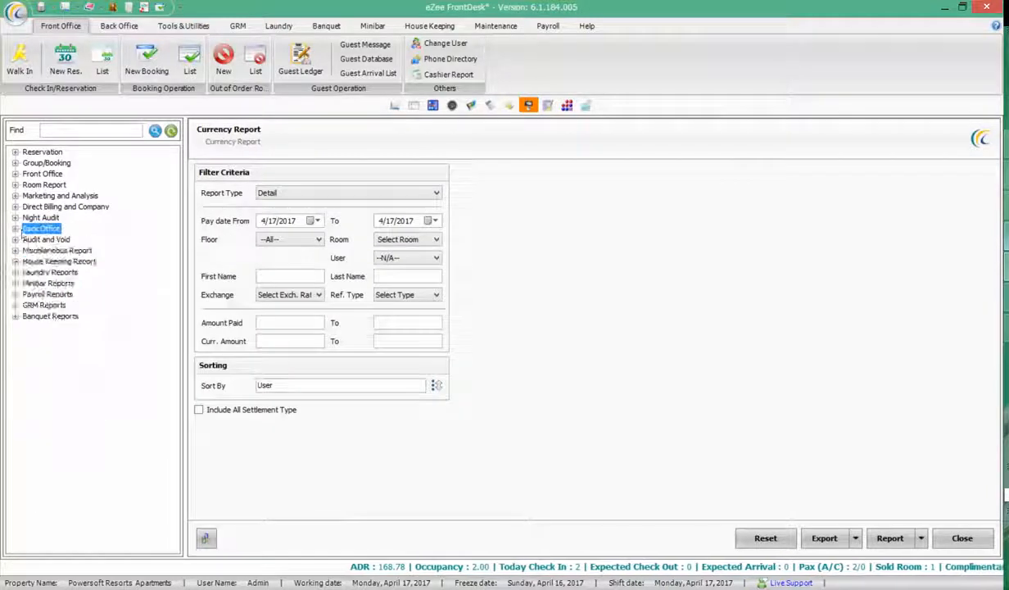
pyautogui.click(15, 239)
pyautogui.click(62, 250)
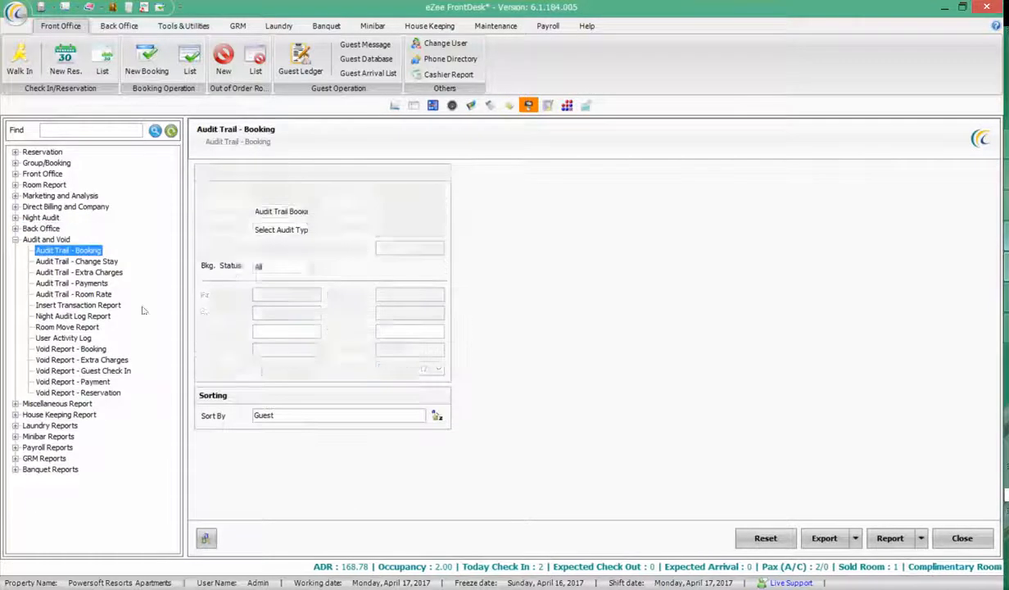
pyautogui.click(393, 107)
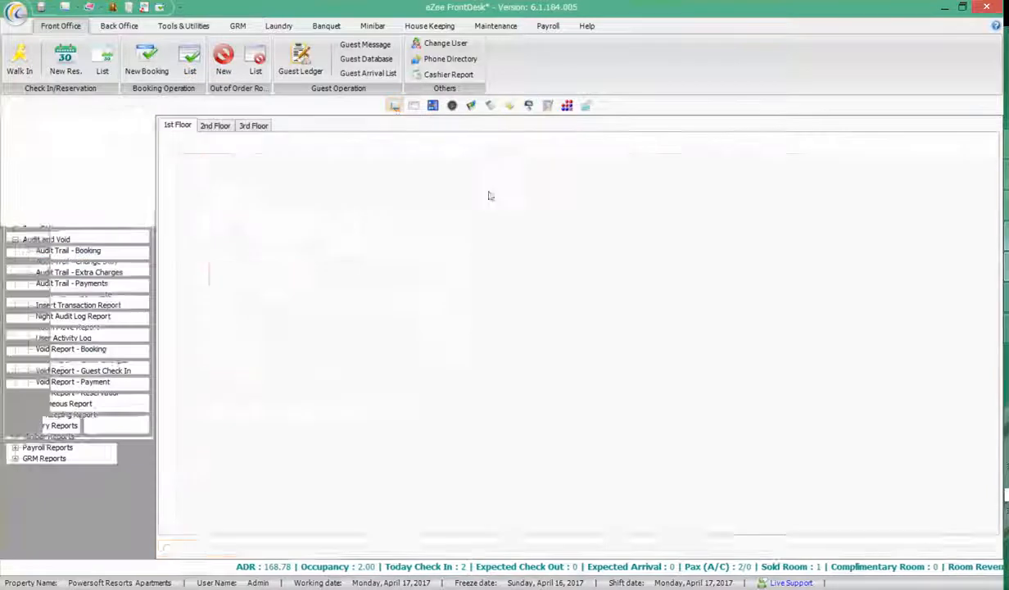
# Void Room 5's 150.00 laundry payment with reason 'By Mistake done this payment'
pyautogui.doubleClick(526, 190)
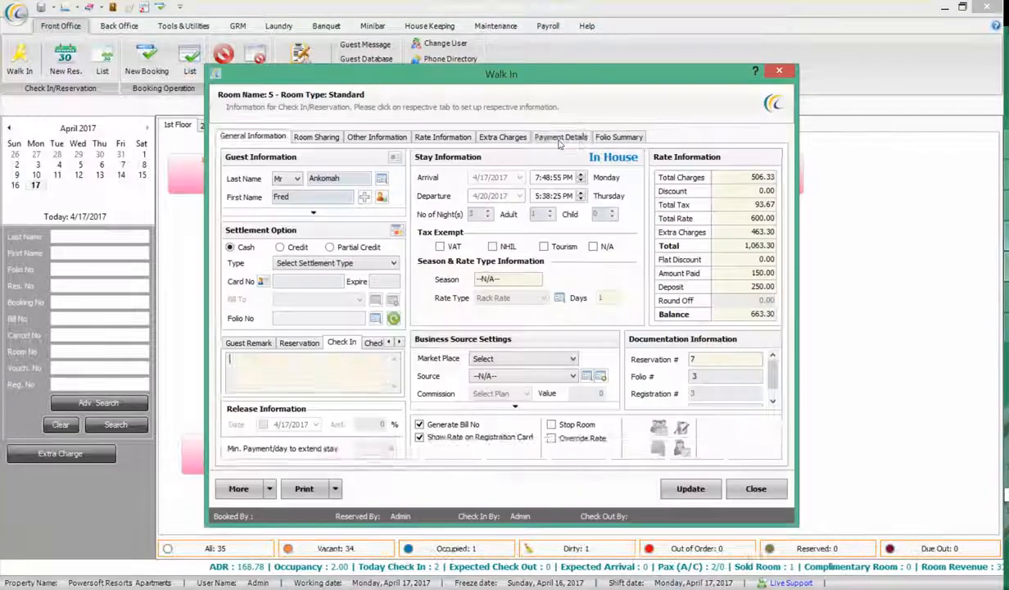
pyautogui.click(560, 137)
pyautogui.click(559, 184)
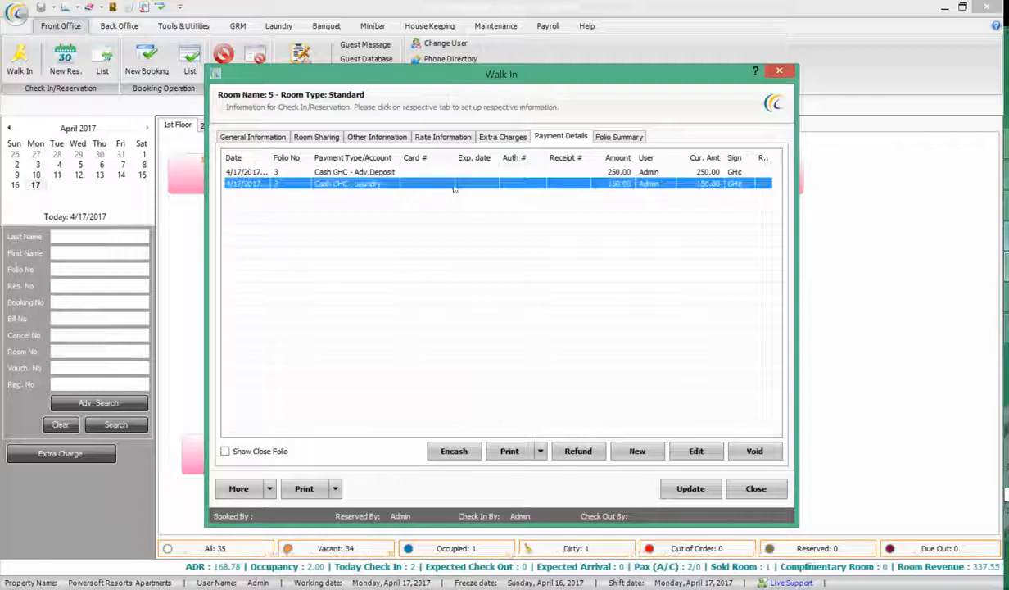
pyautogui.click(754, 451)
pyautogui.click(509, 325)
pyautogui.click(445, 283)
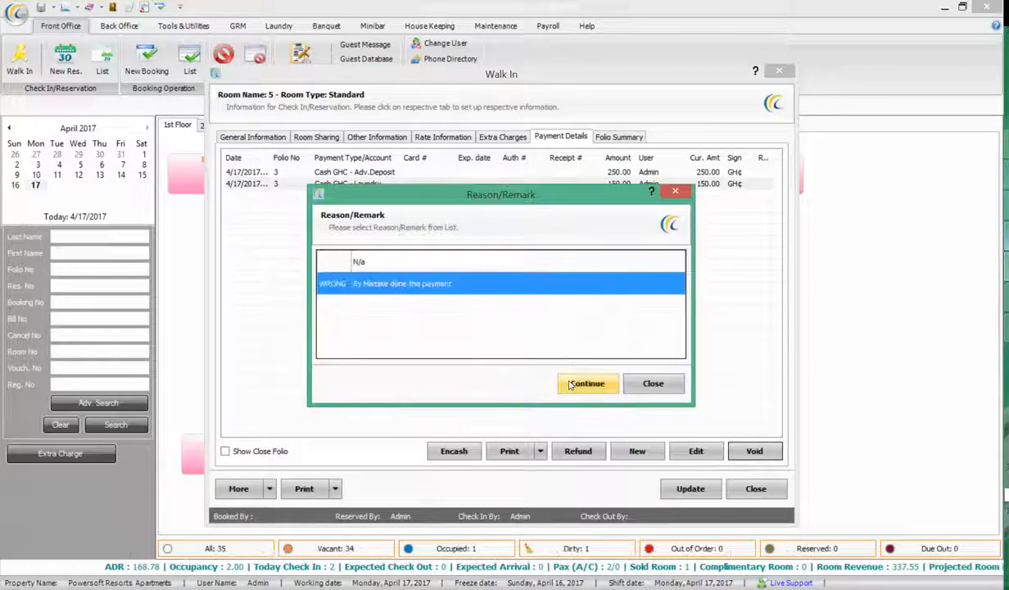
pyautogui.click(589, 384)
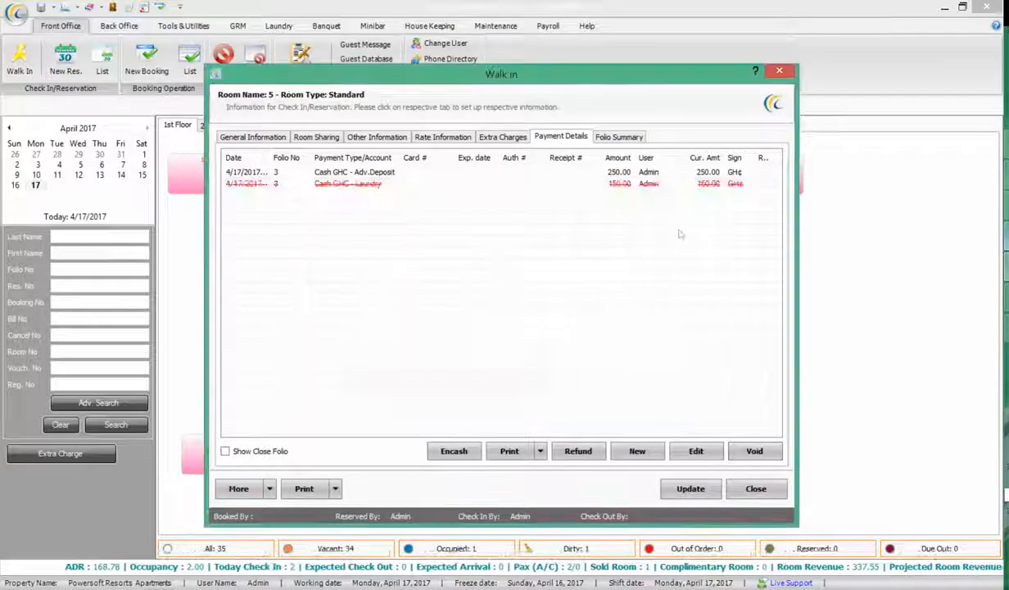
# Close Room 5's stay details and expand the Audit and Void reports
pyautogui.click(755, 488)
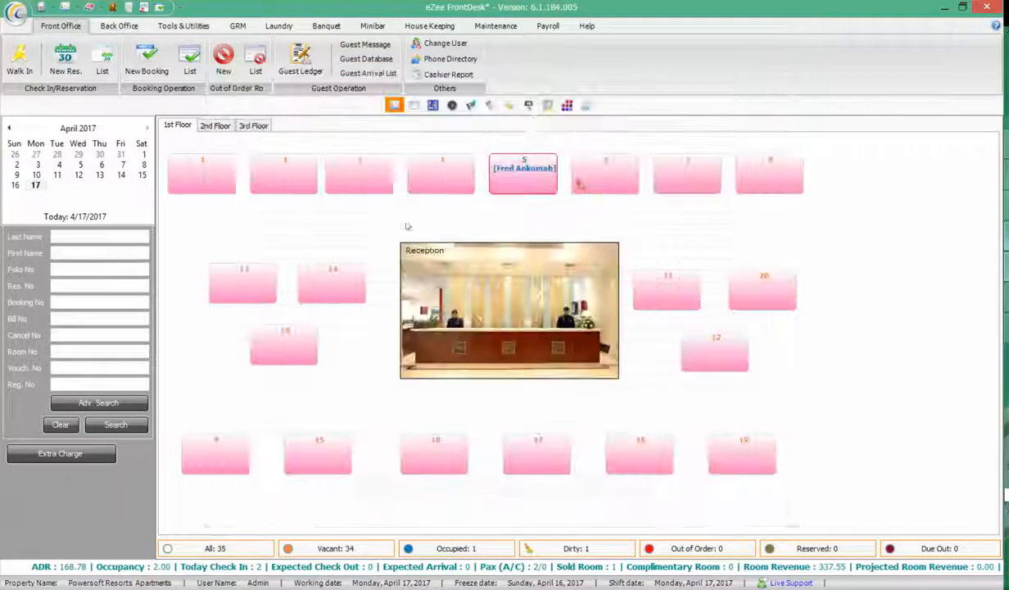
pyautogui.click(528, 105)
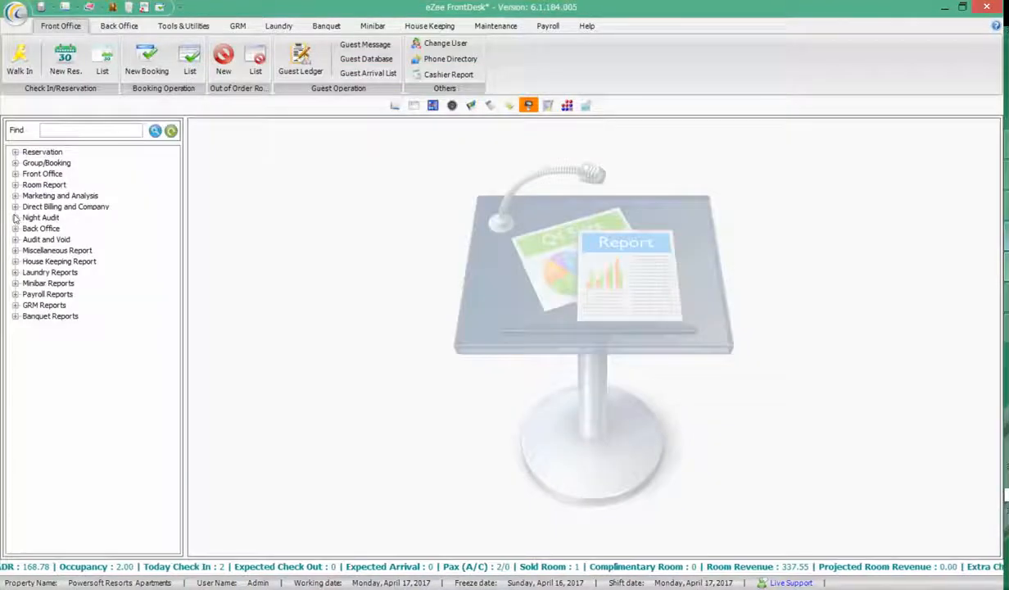
pyautogui.click(15, 239)
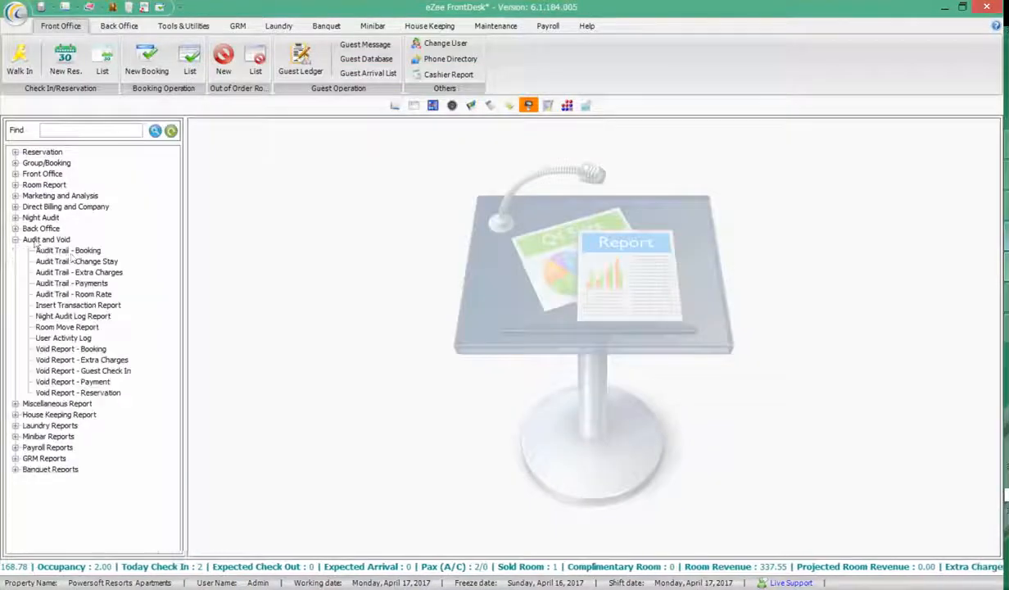
# Generate the Void Payment report, checking the date, 150.00 amount and reference Check In (3)
pyautogui.click(72, 282)
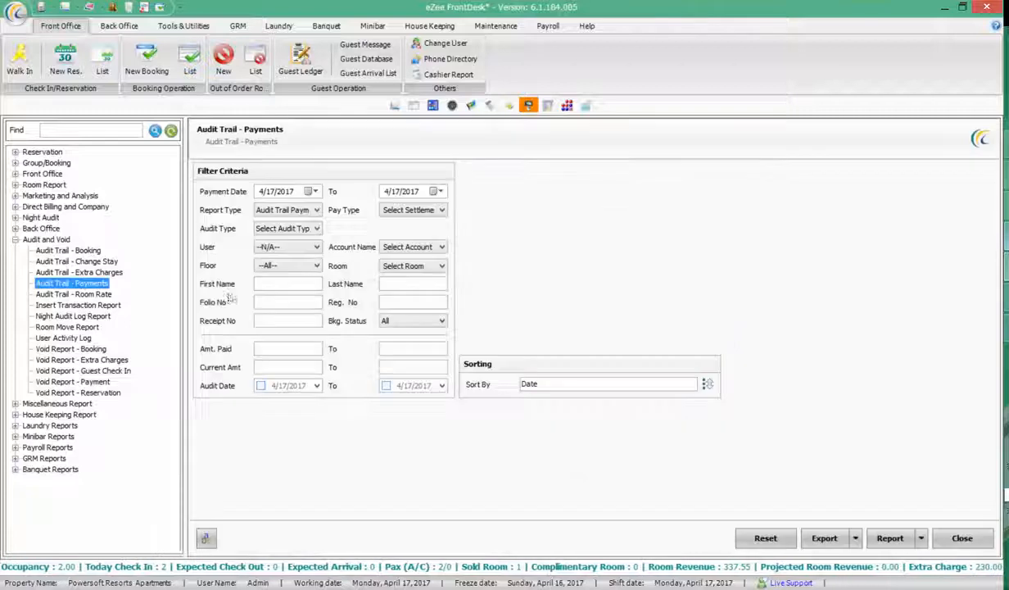
pyautogui.click(74, 380)
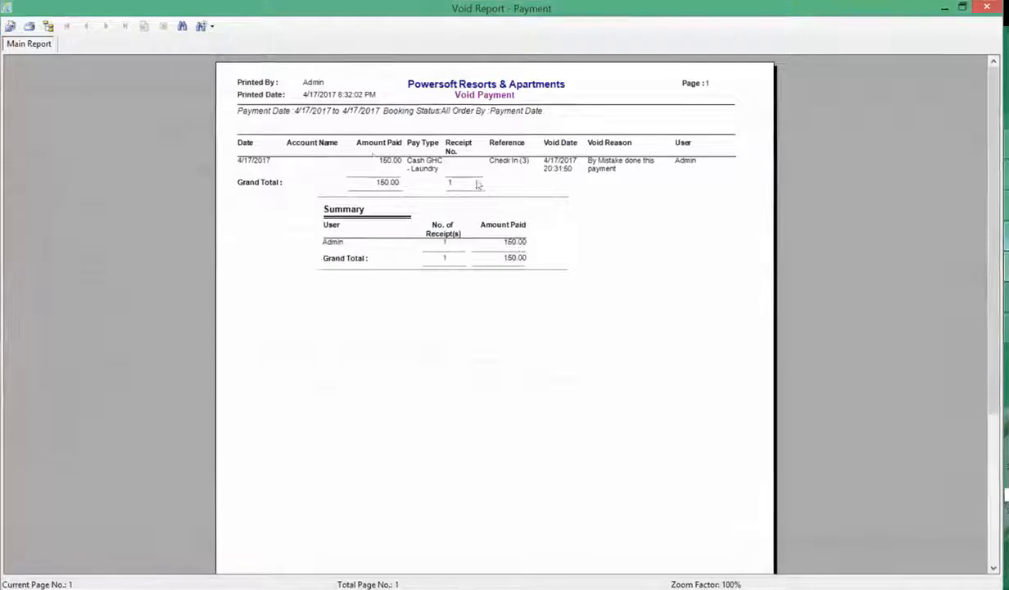
pyautogui.click(265, 161)
pyautogui.click(378, 163)
pyautogui.click(499, 162)
# Check the void time, reason and user, then close the preview and collapse Audit and Void
pyautogui.click(566, 166)
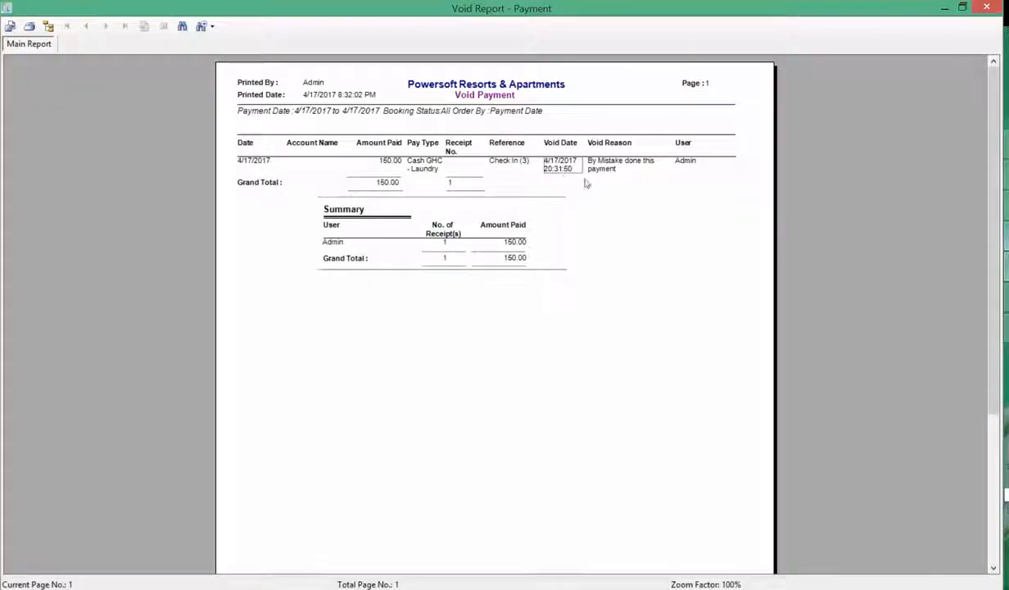
pyautogui.click(619, 167)
pyautogui.click(693, 162)
pyautogui.click(986, 6)
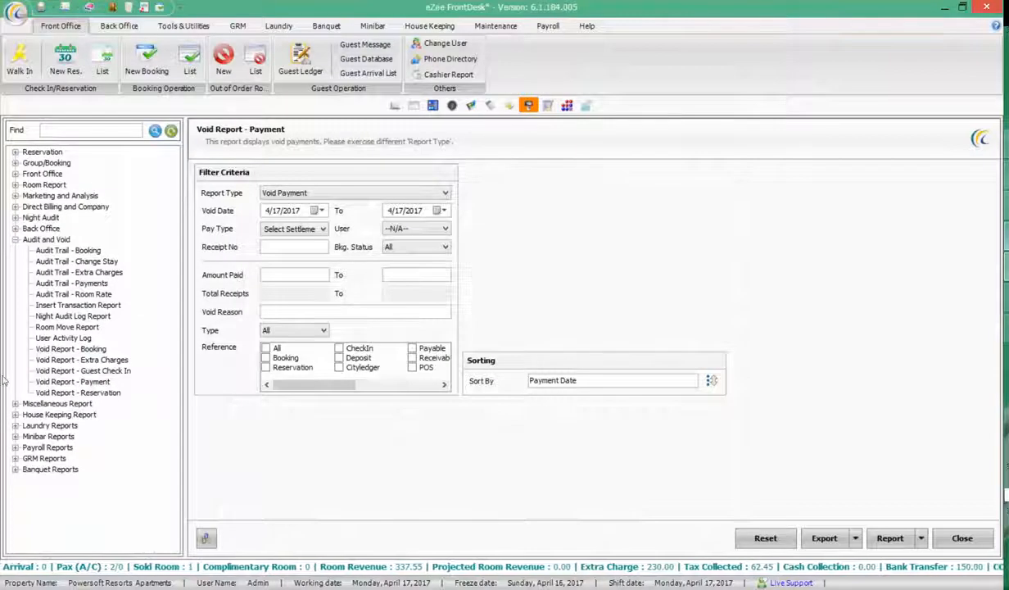
pyautogui.click(14, 239)
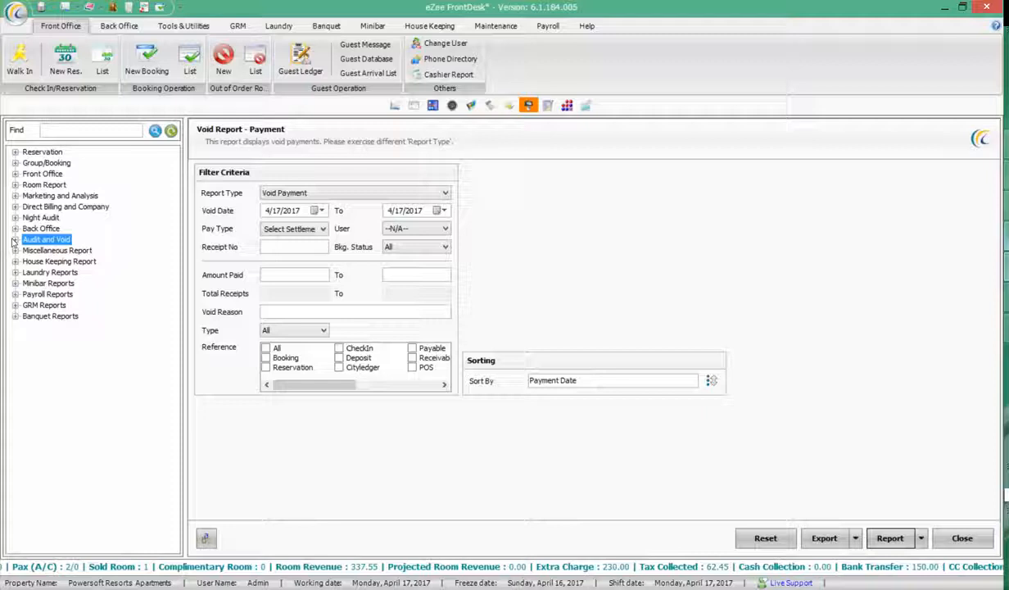
# Expand and collapse the Miscellaneous Report group, then show the hidden taskbar icons
pyautogui.click(16, 250)
pyautogui.click(14, 251)
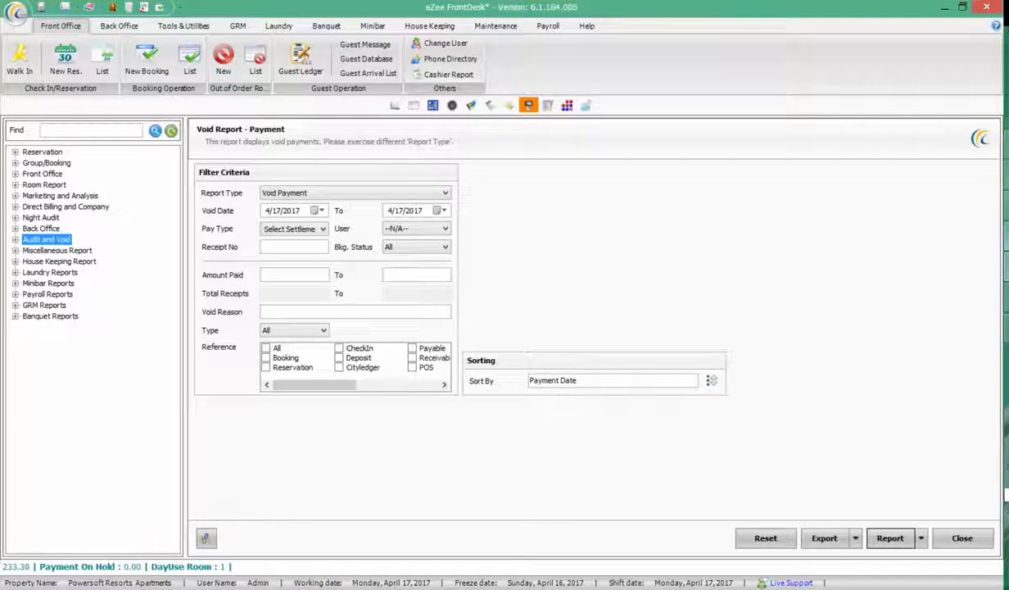
pyautogui.click(948, 588)
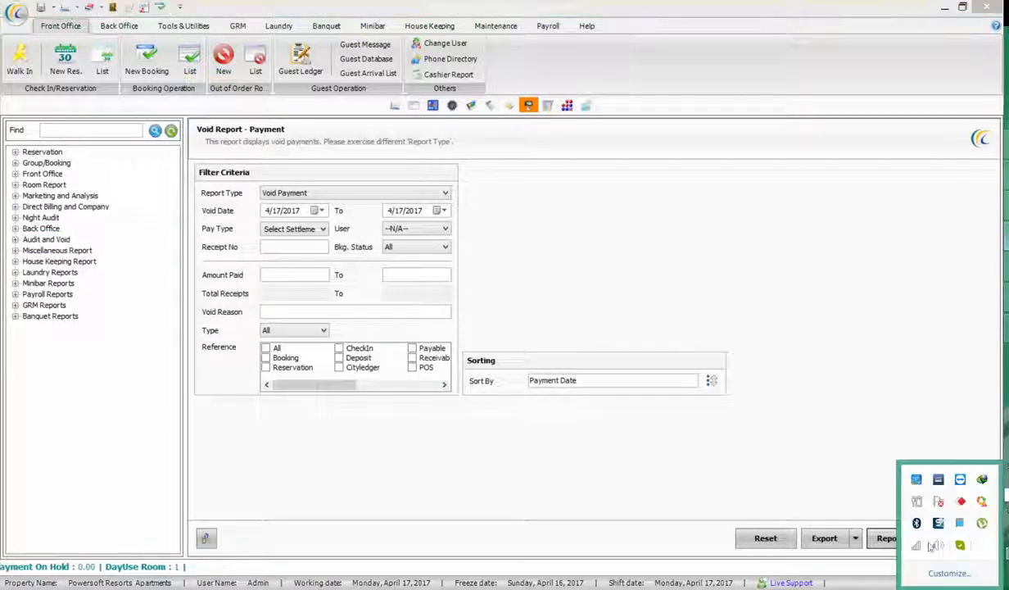